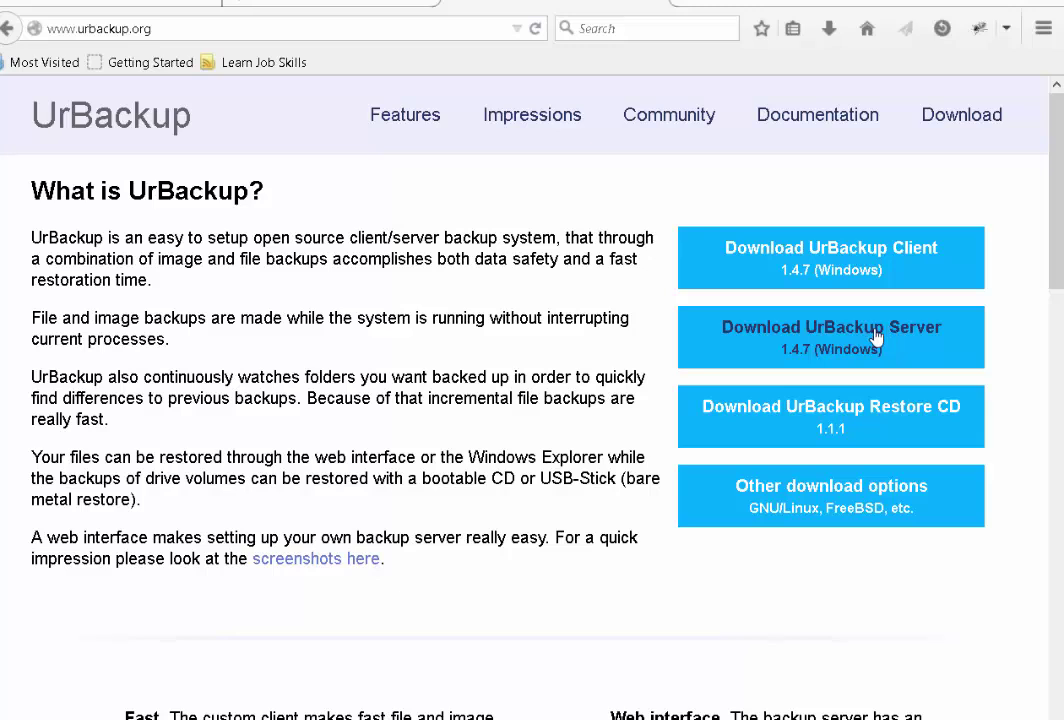
- Download the UrBackup Server 1.4.7 installer for Windows and return to the UrBackup home page
left_click(876, 338)
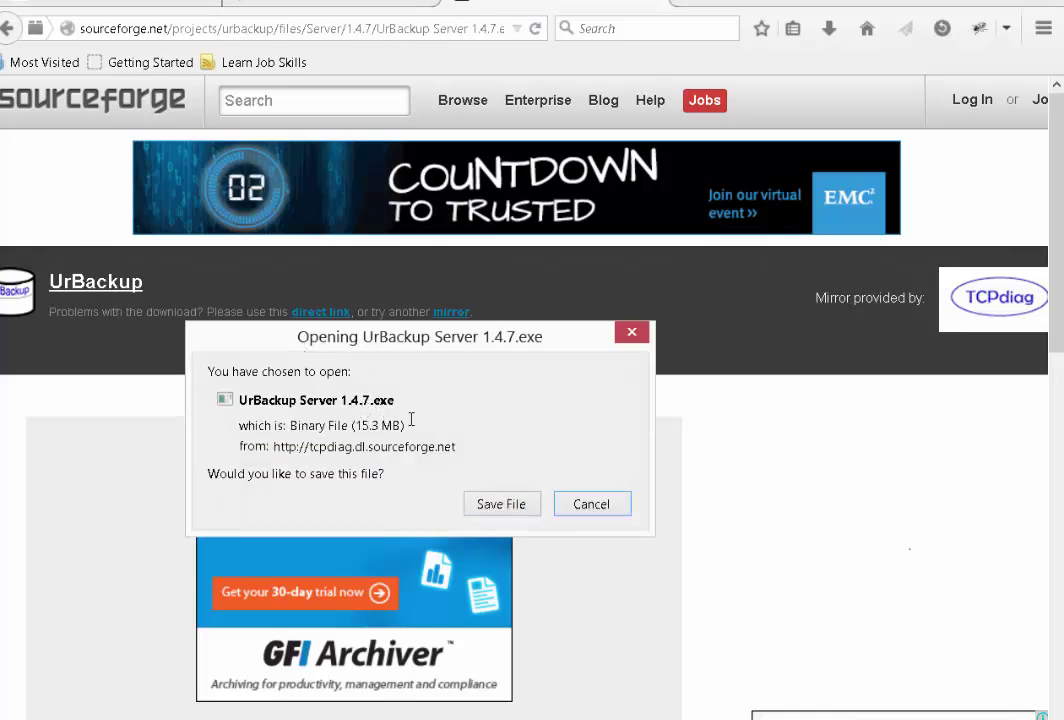
left_click(485, 512)
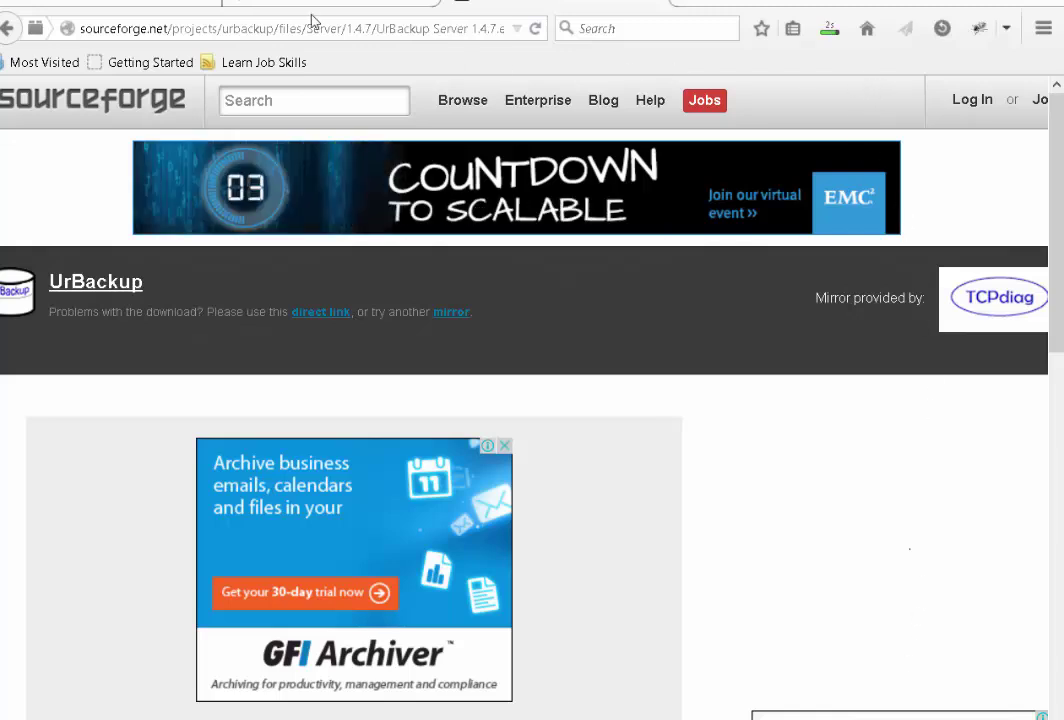
left_click(8, 30)
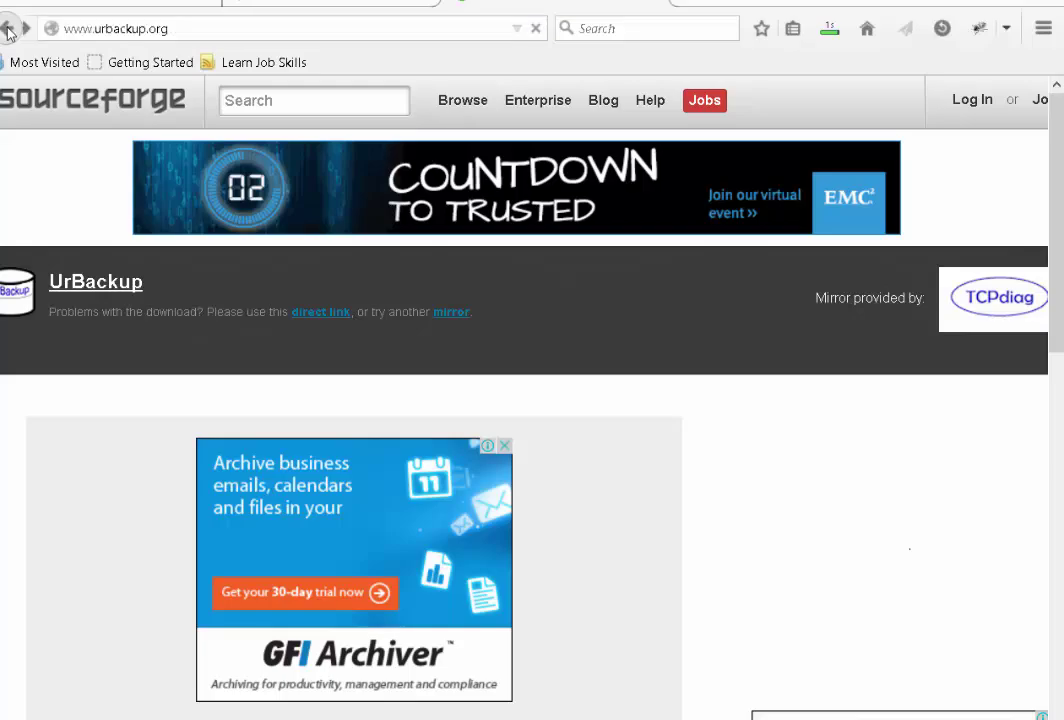
left_click(8, 30)
left_click(33, 28)
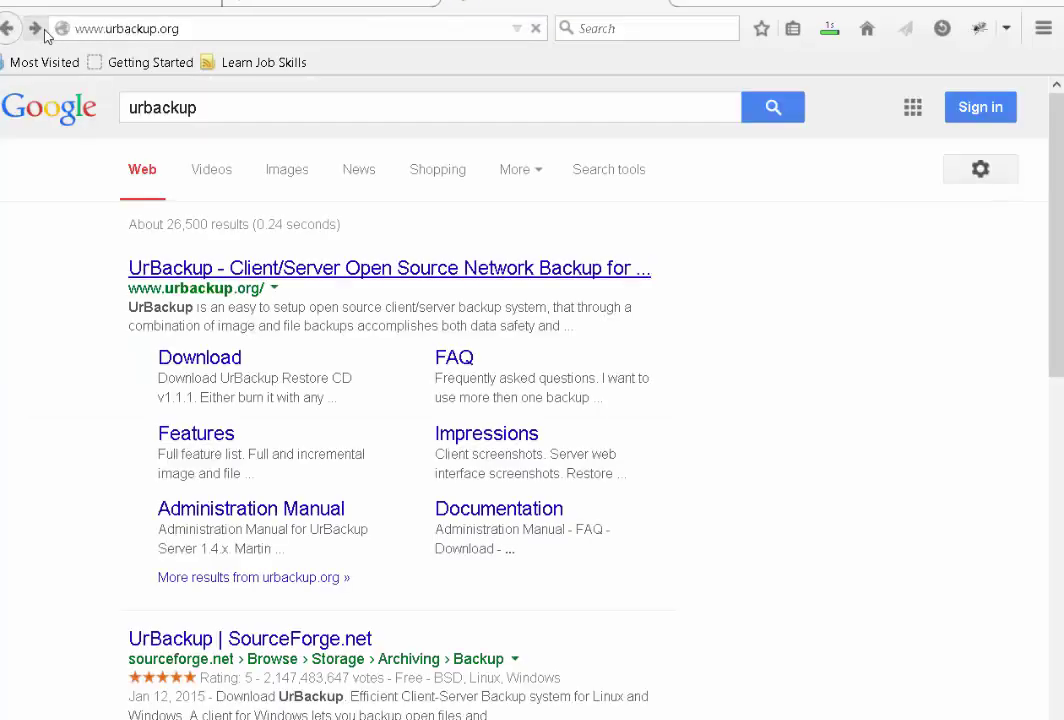
- Look up the Getting started instructions on the UrBackup home page
scroll(385, 463, "down", 5)
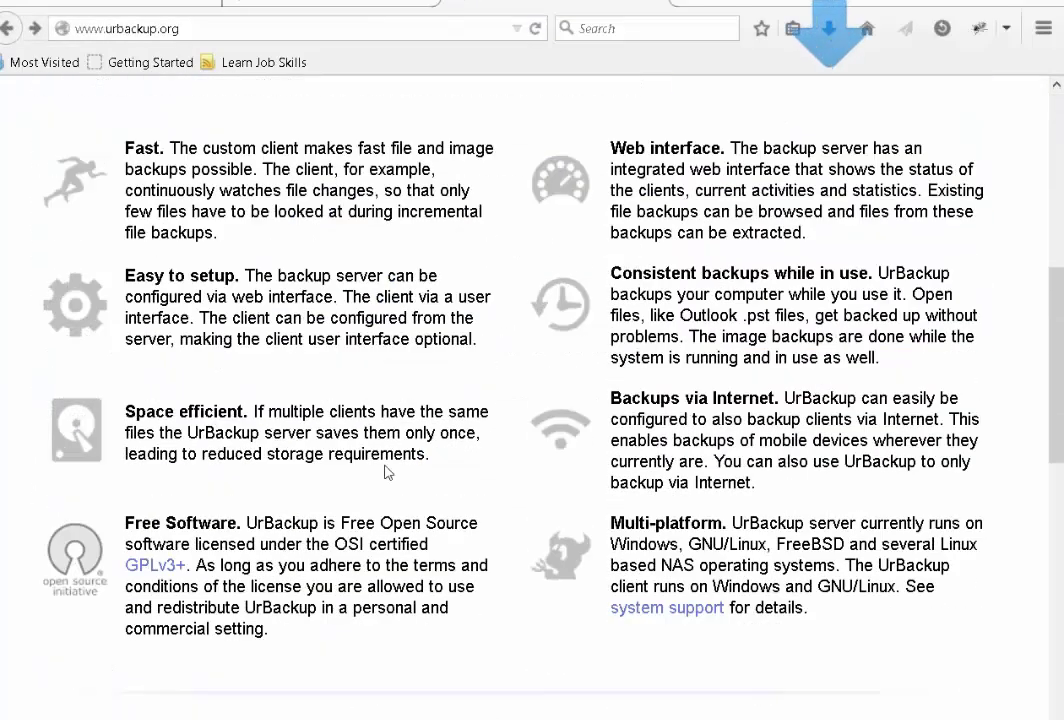
scroll(386, 472, "down", 10)
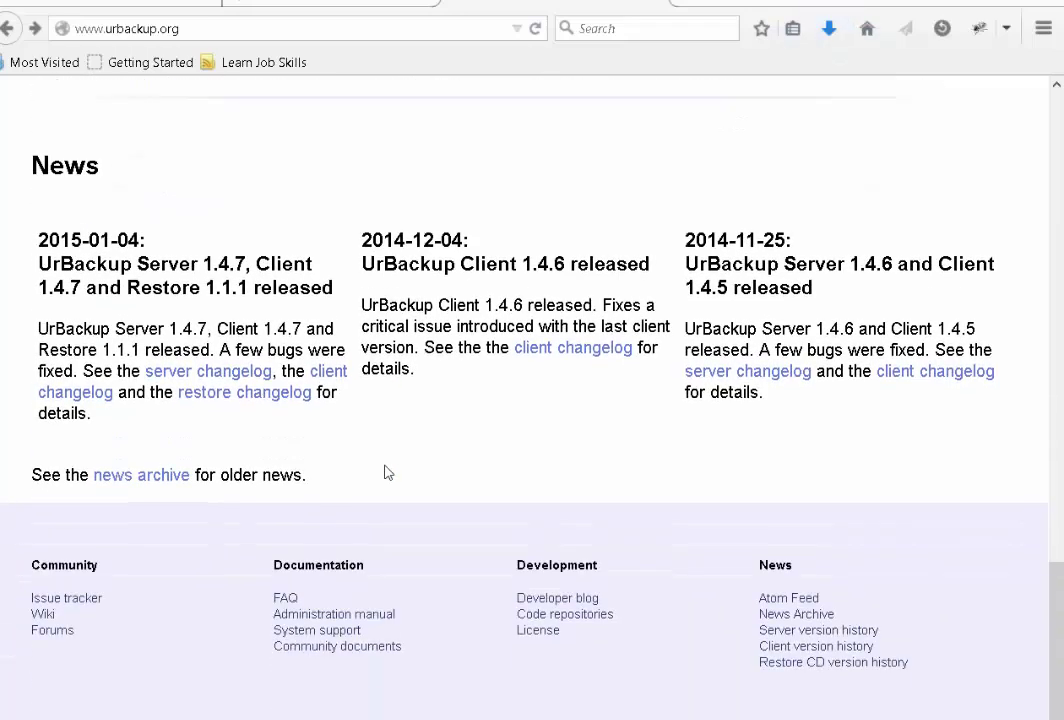
scroll(355, 453, "up", 5)
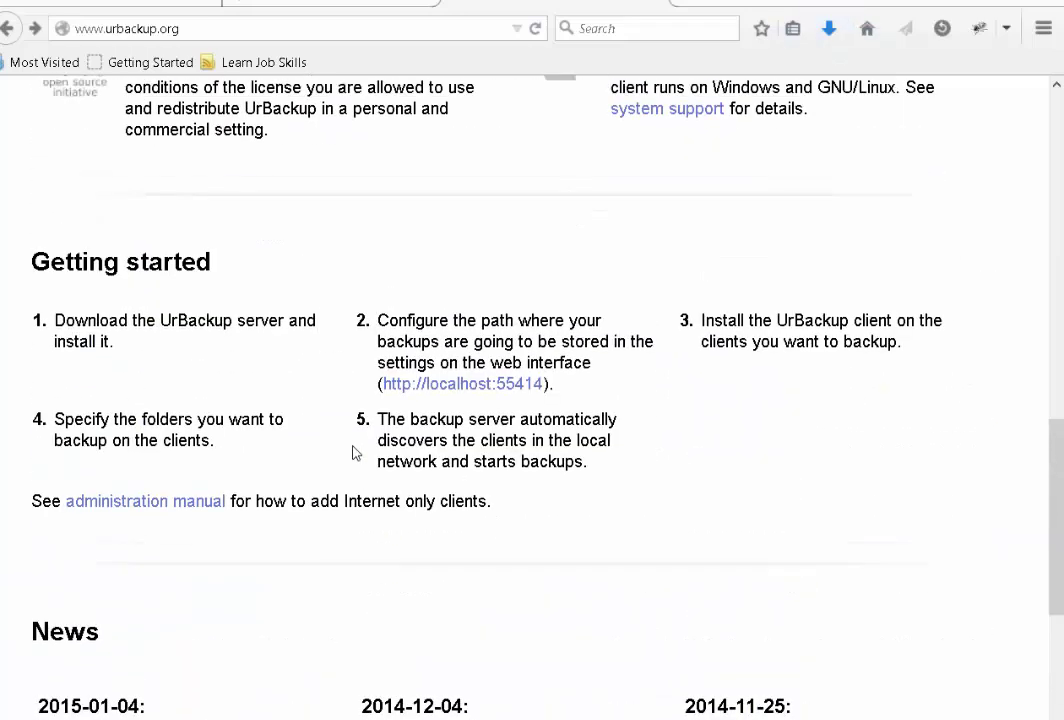
- Run the downloaded UrBackup Server 1.4.7 installer and complete its setup wizard
left_click(830, 30)
left_click(565, 98)
left_click(523, 425)
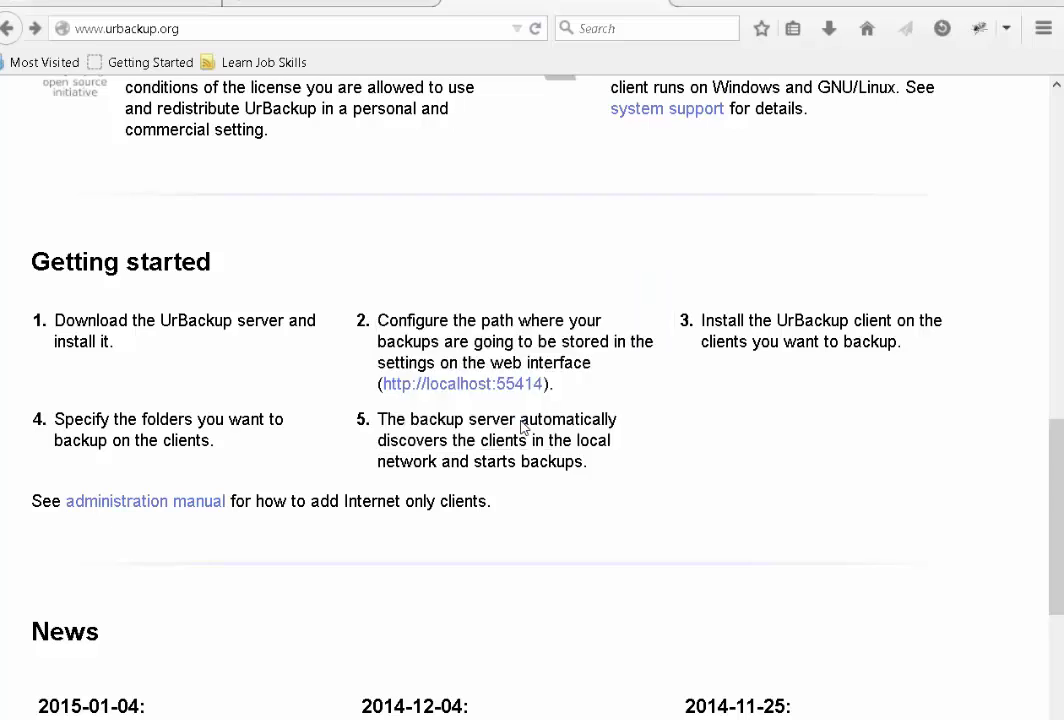
left_click(646, 539)
left_click(644, 547)
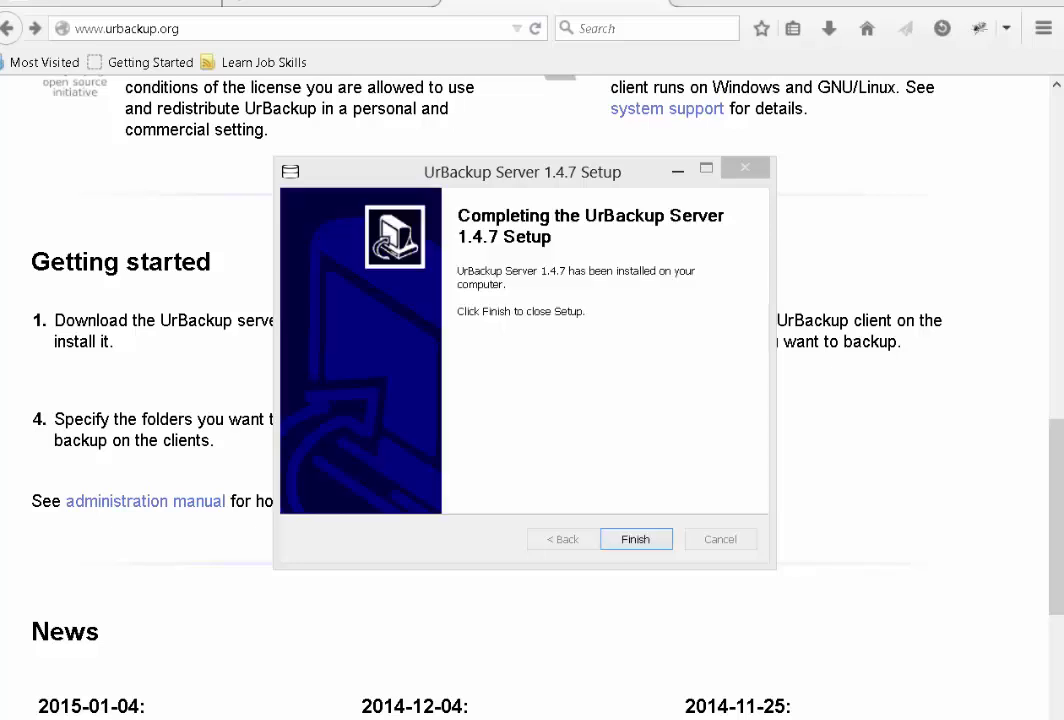
left_click(654, 540)
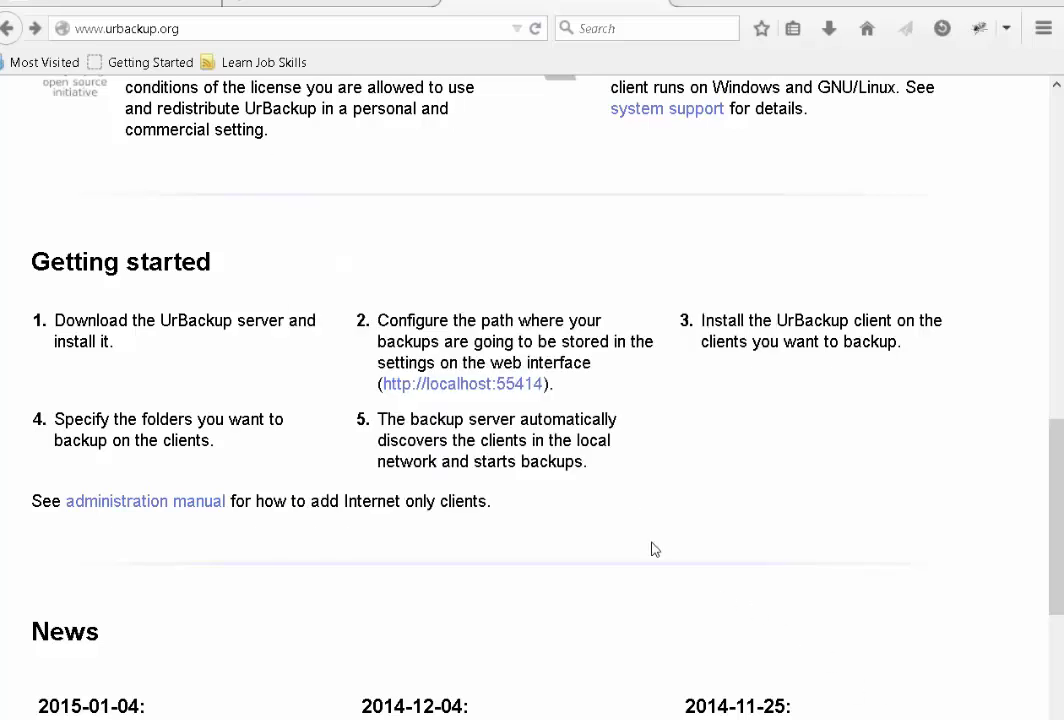
left_click(468, 387)
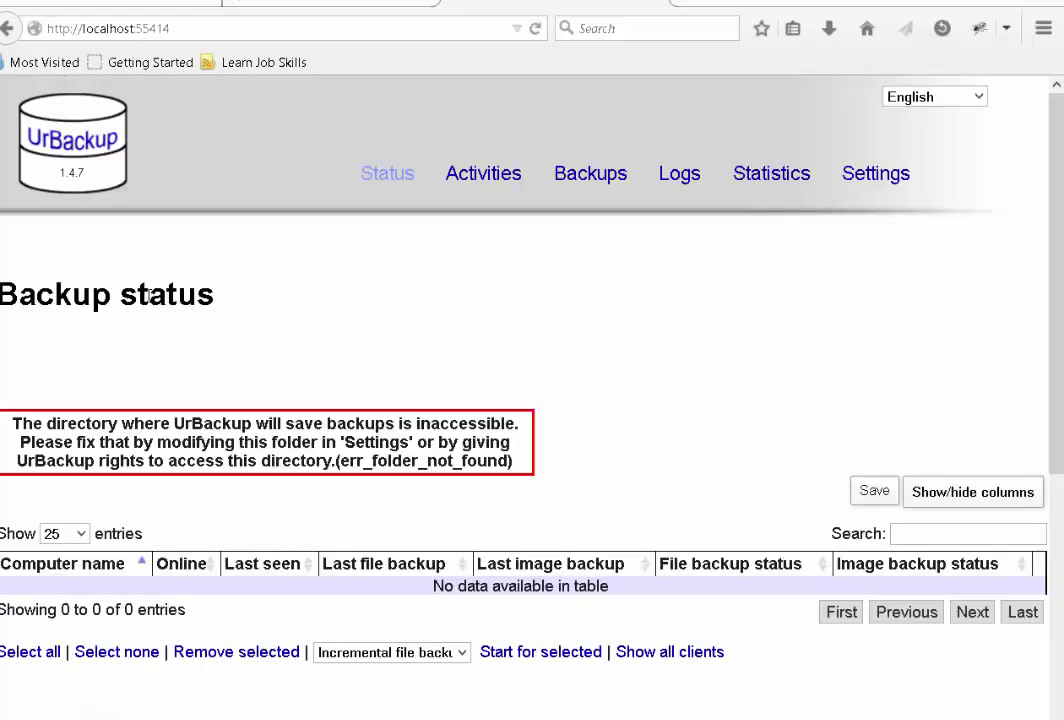
scroll(1054, 297, "down", 2)
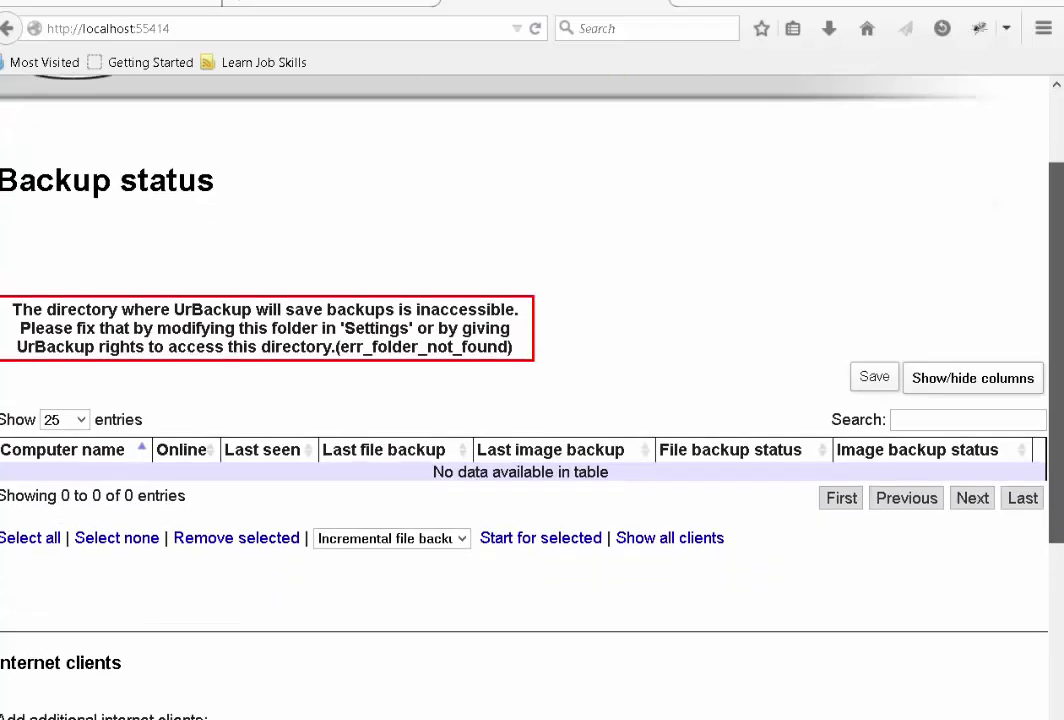
scroll(520, 400, "up", 1)
scroll(317, 346, "down", 1)
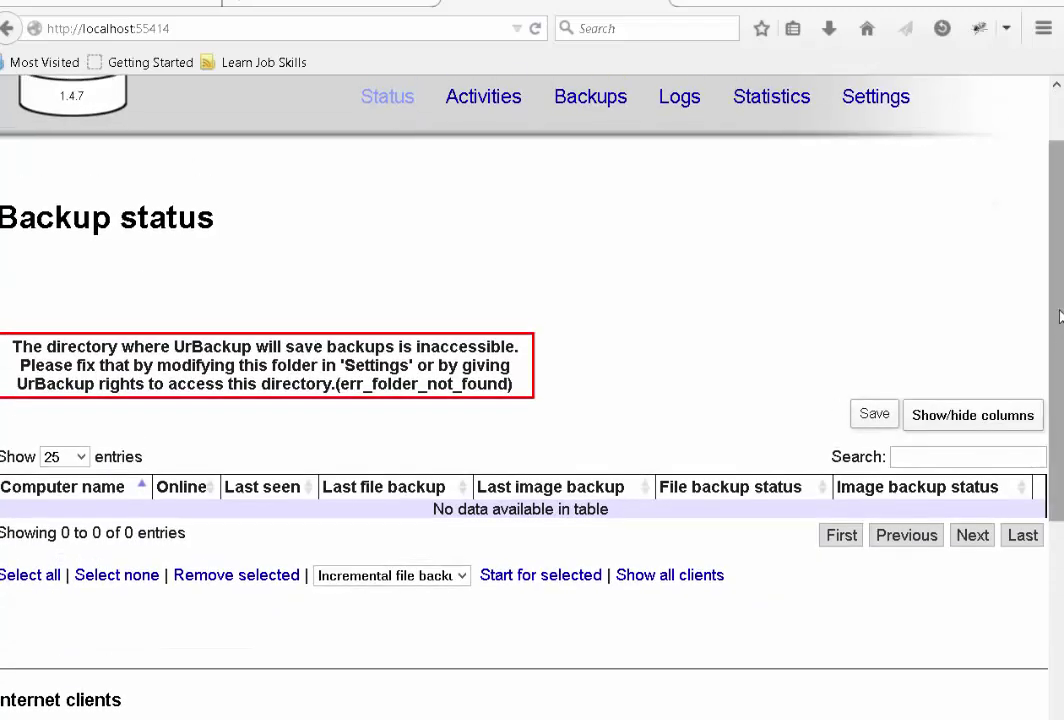
scroll(268, 363, "up", 1)
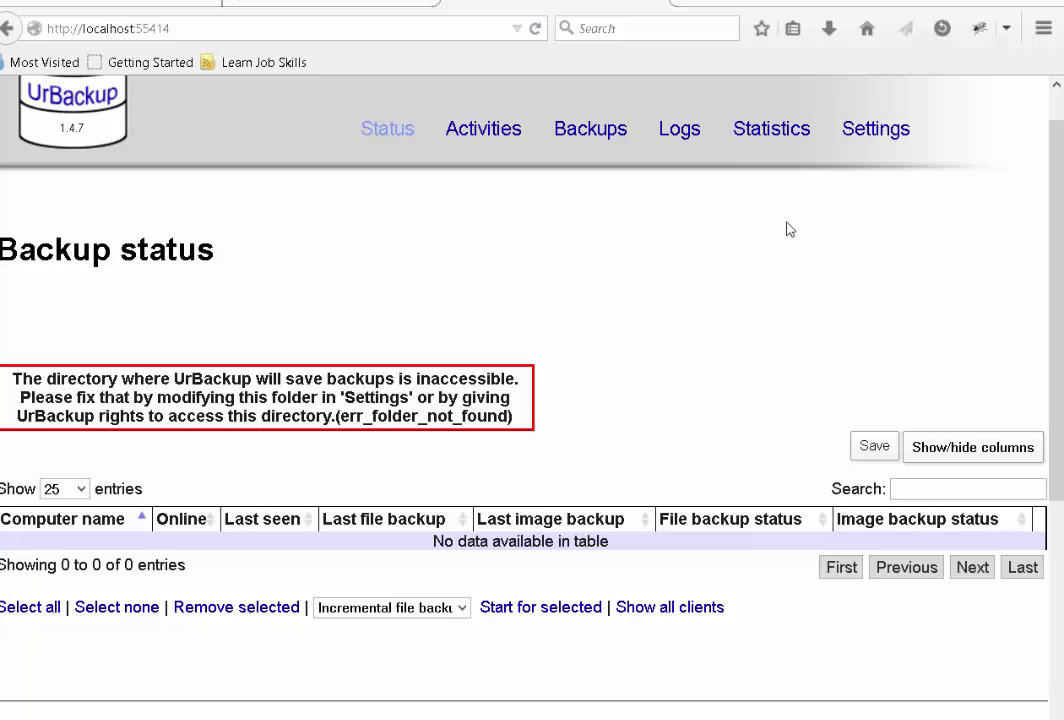
- Open the UrBackup server settings and accept the new Windows service reported by Startup Defender
left_click(874, 135)
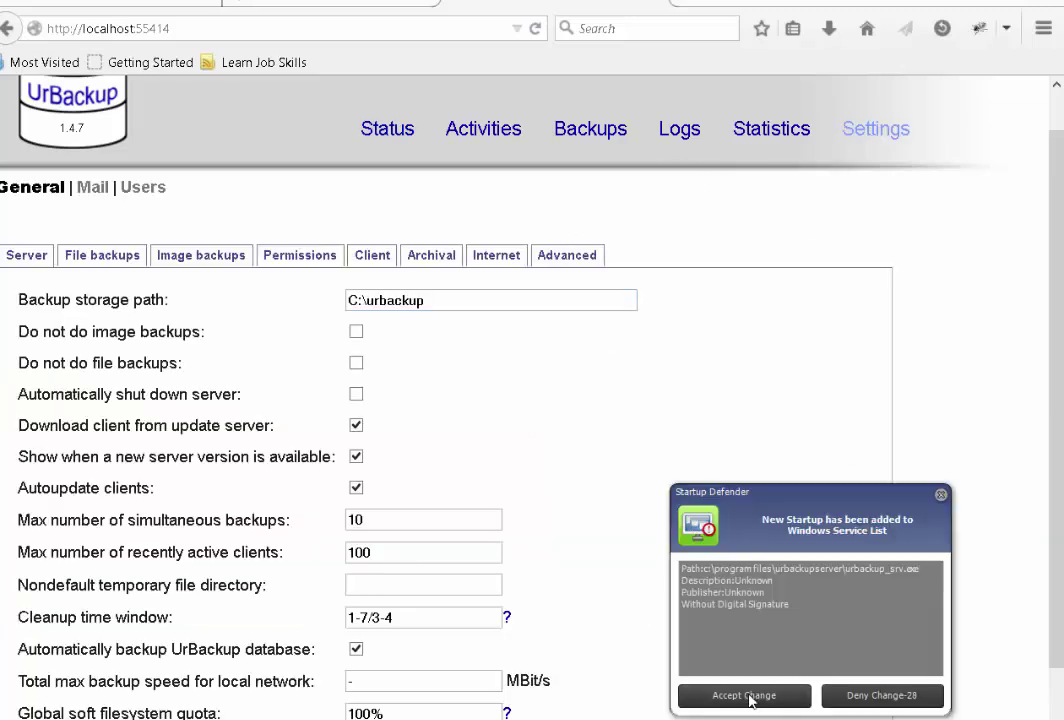
left_click(748, 695)
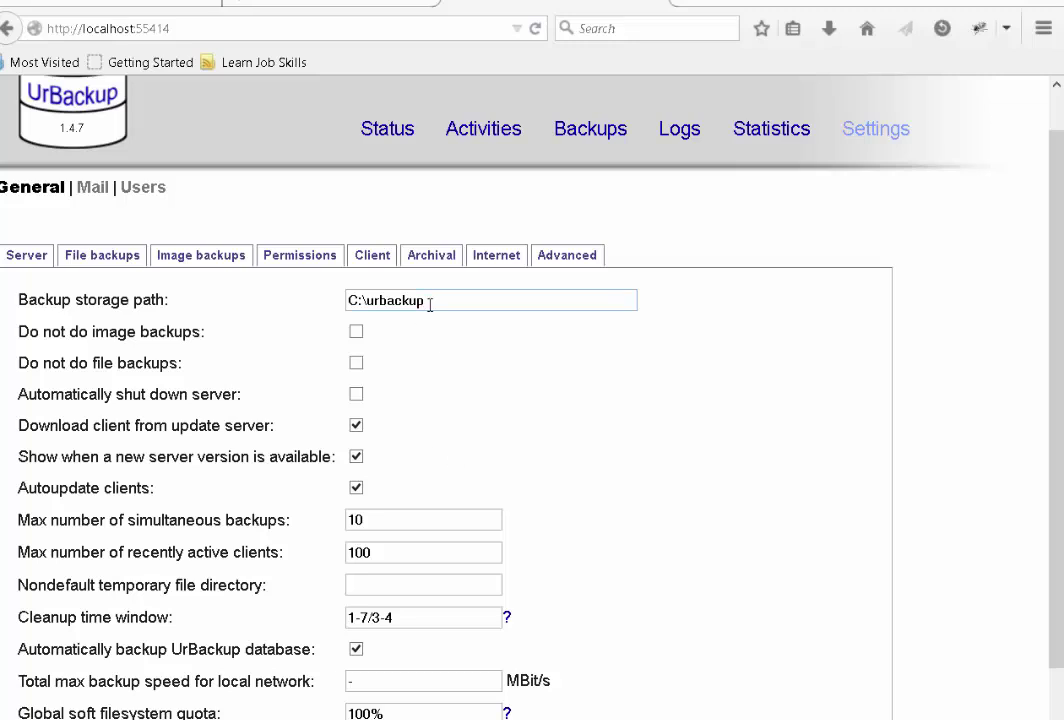
left_click_drag(416, 303, 325, 309)
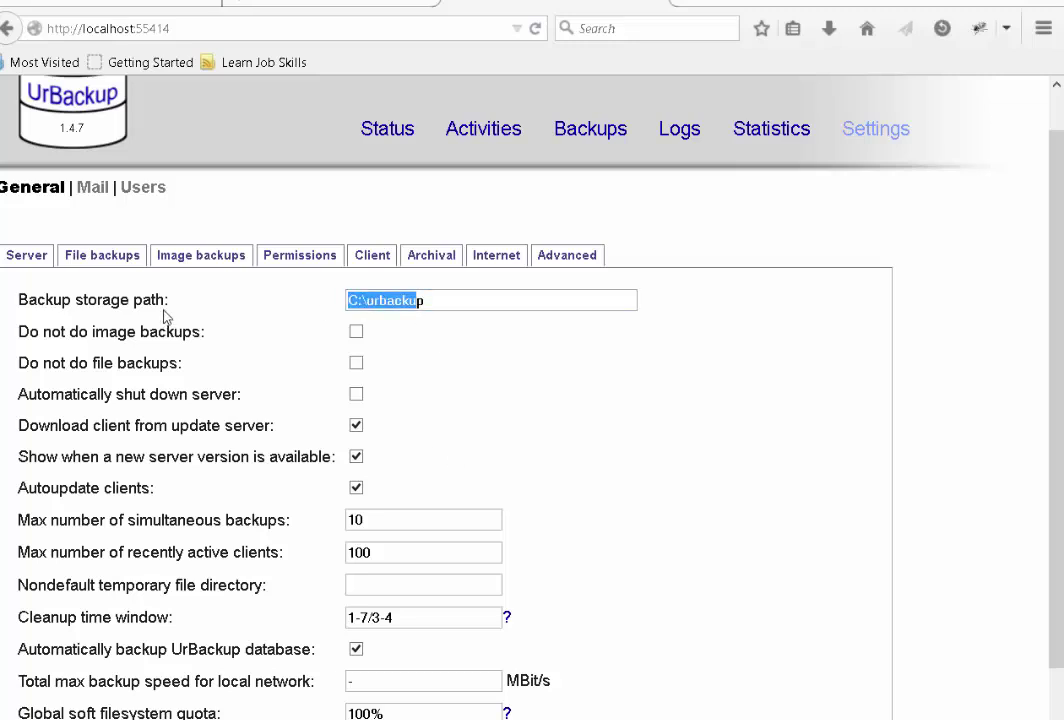
left_click(435, 303)
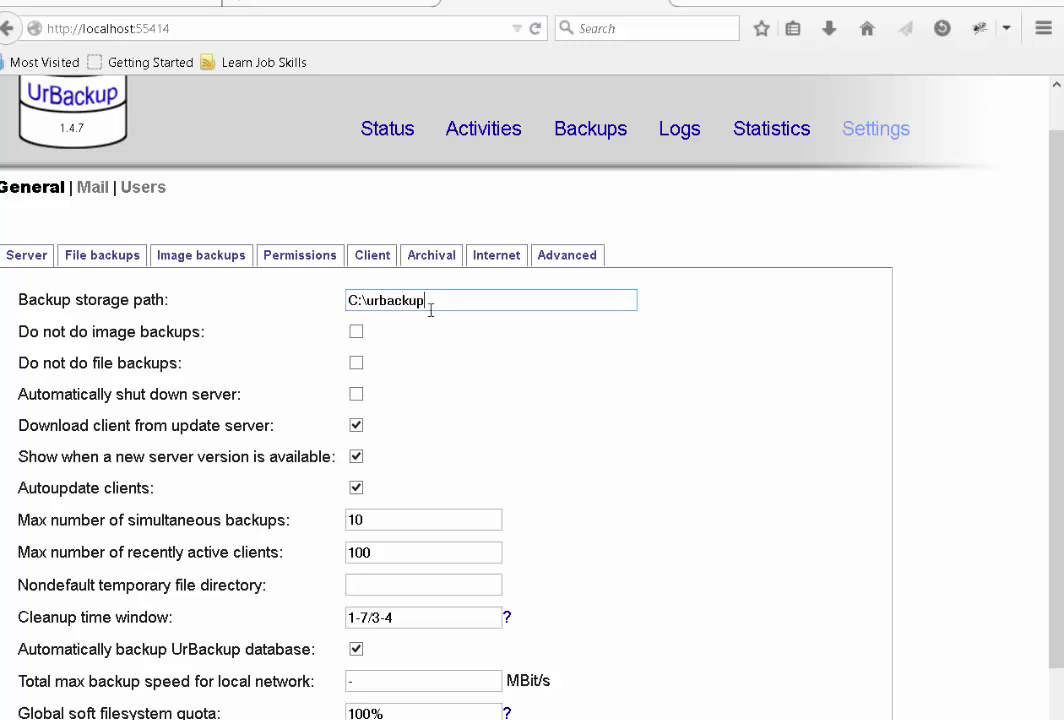
left_click_drag(431, 310, 347, 310)
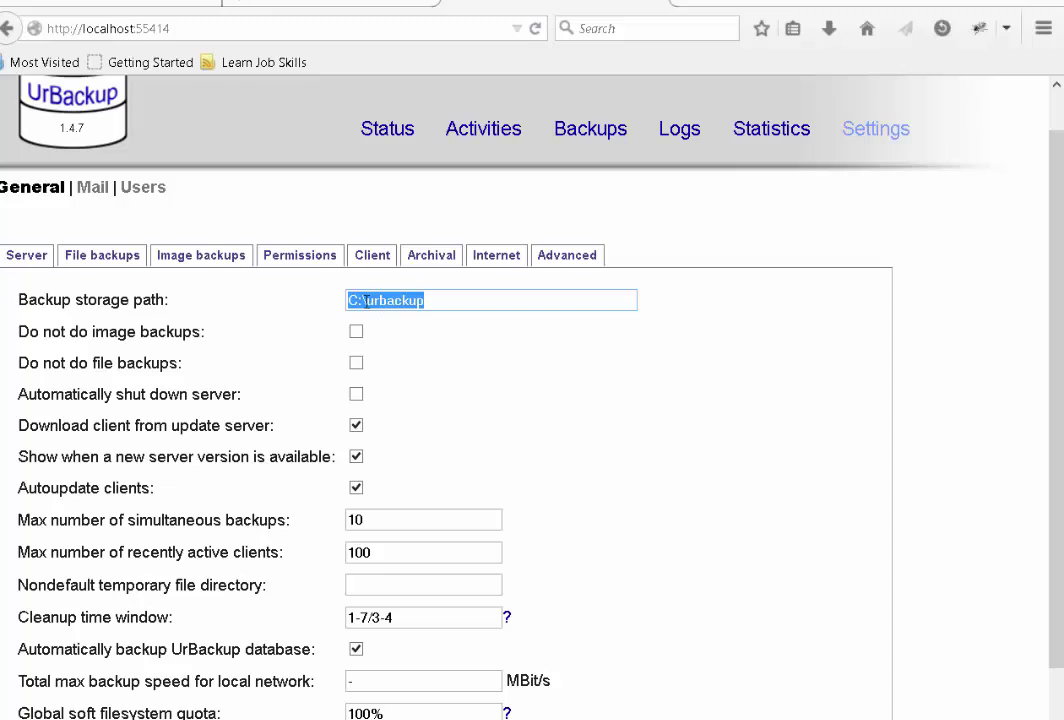
key("super")
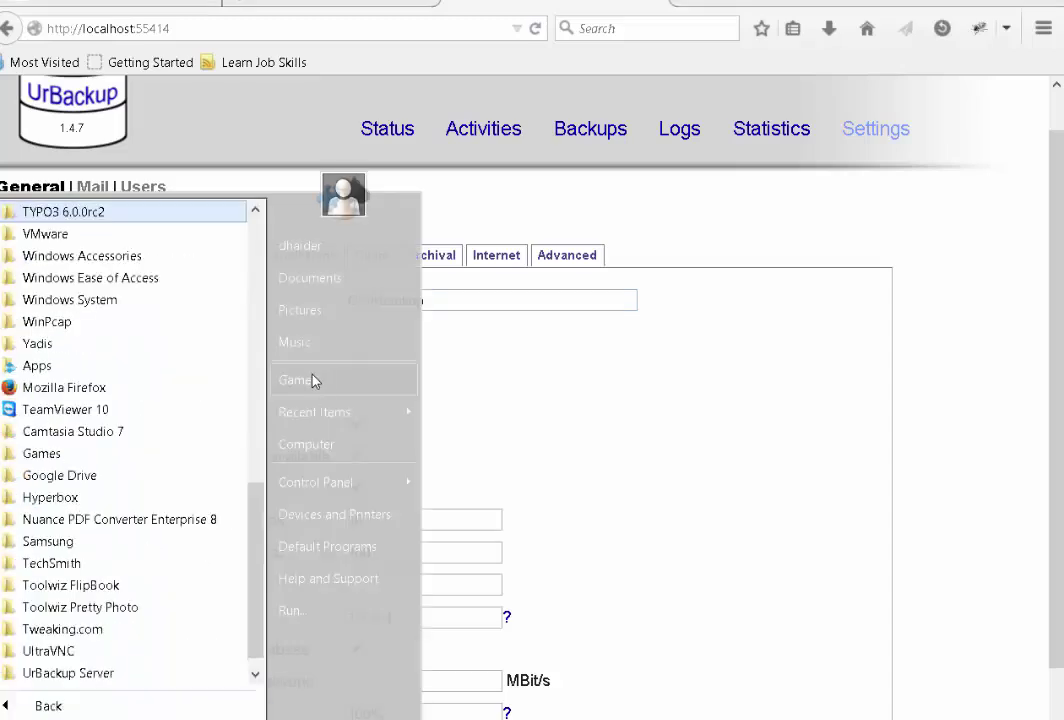
key("super")
key("super+e")
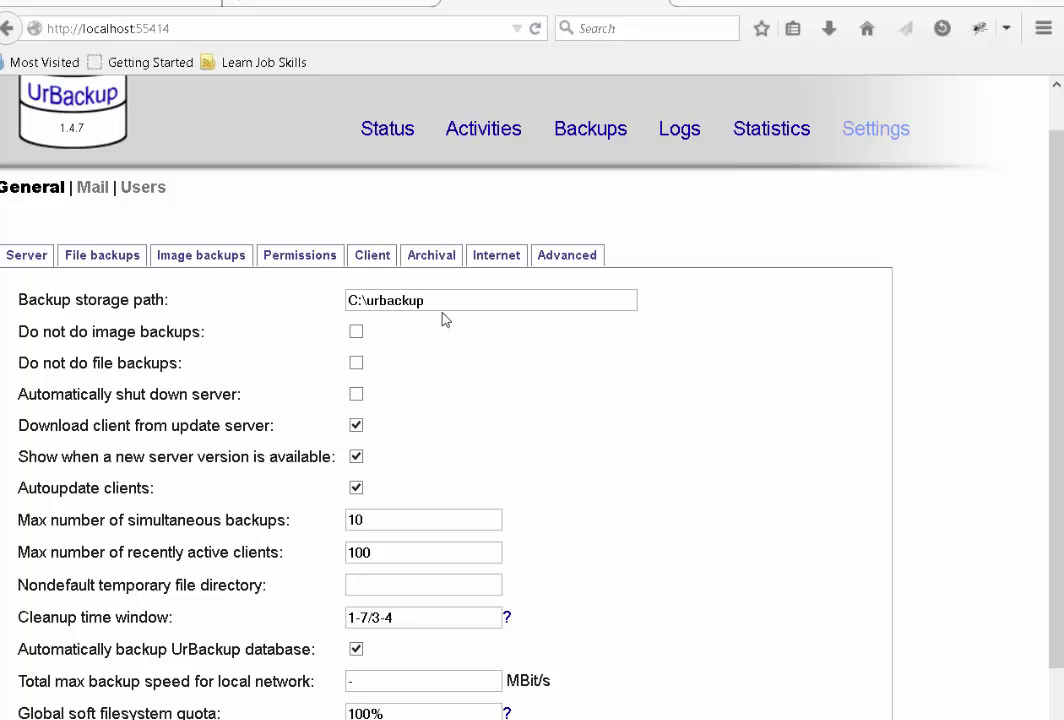
left_click_drag(427, 300, 335, 302)
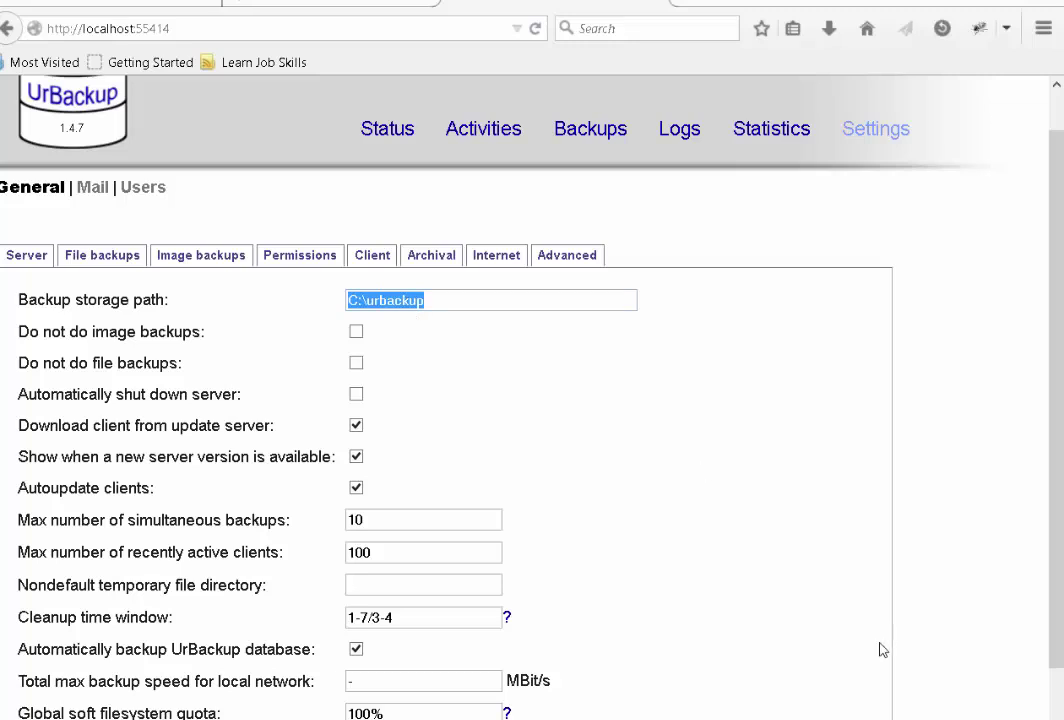
key("alt+Tab")
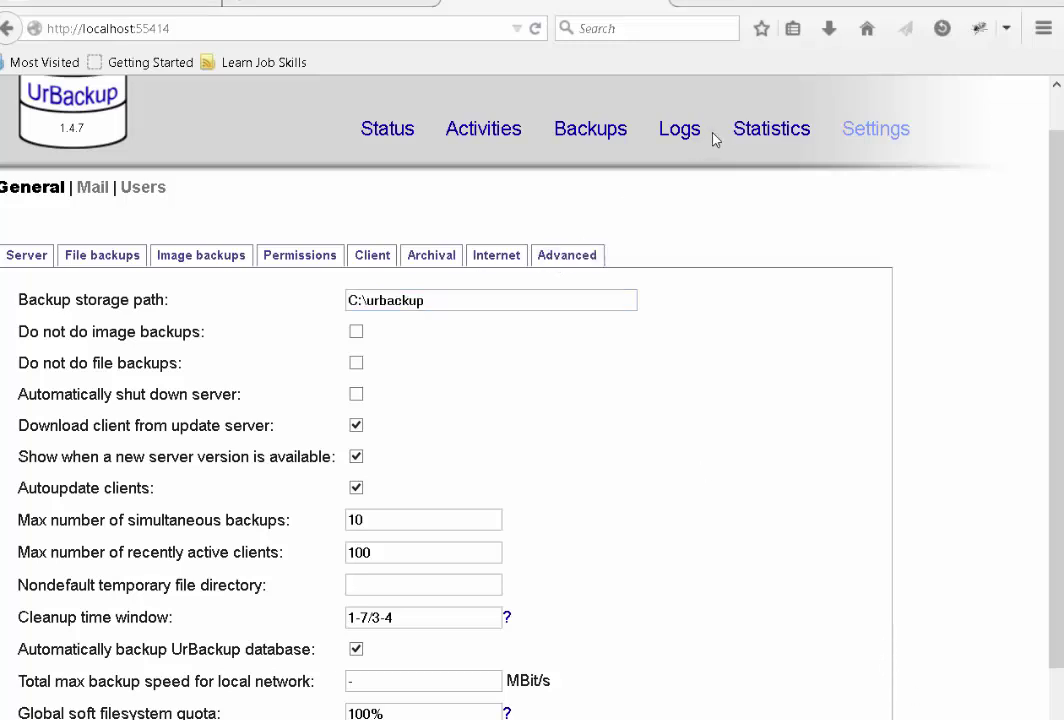
- Open the urbackup folder in the Documents library with File Explorer and copy its full path
left_click_drag(444, 303, 338, 305)
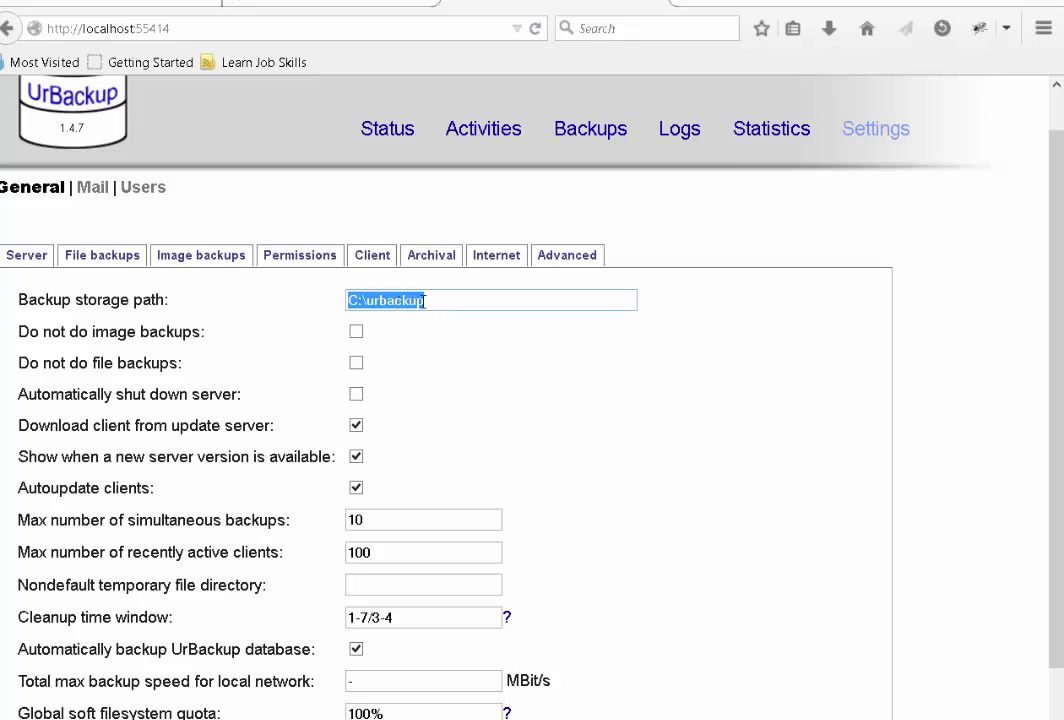
key("super+e")
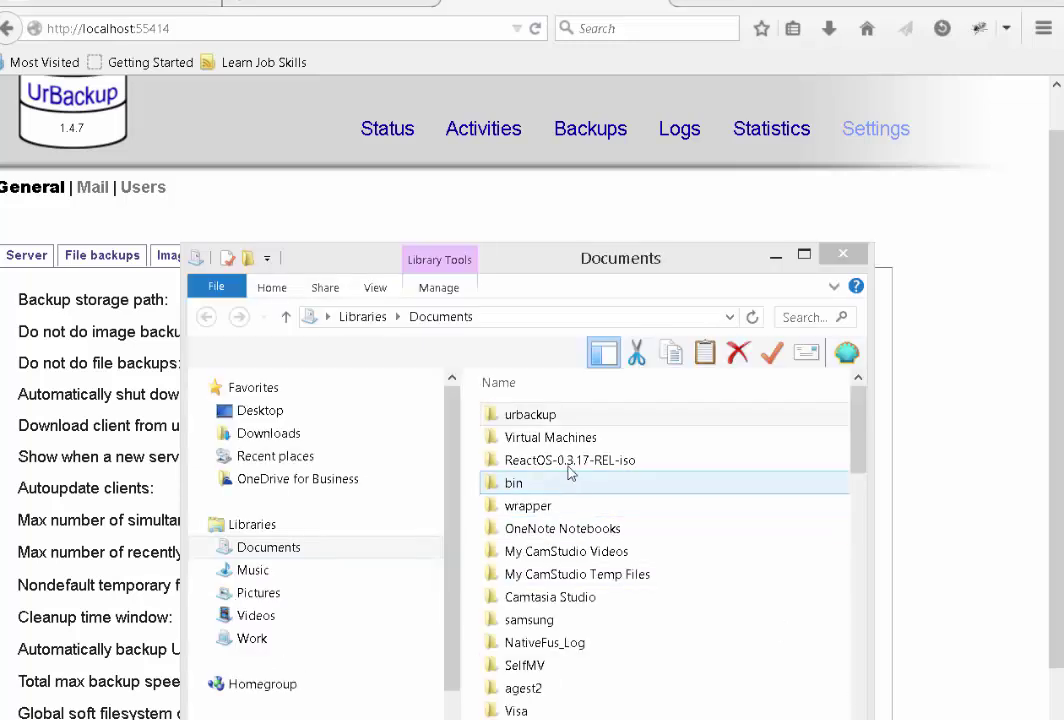
left_click(532, 418)
double_click(548, 420)
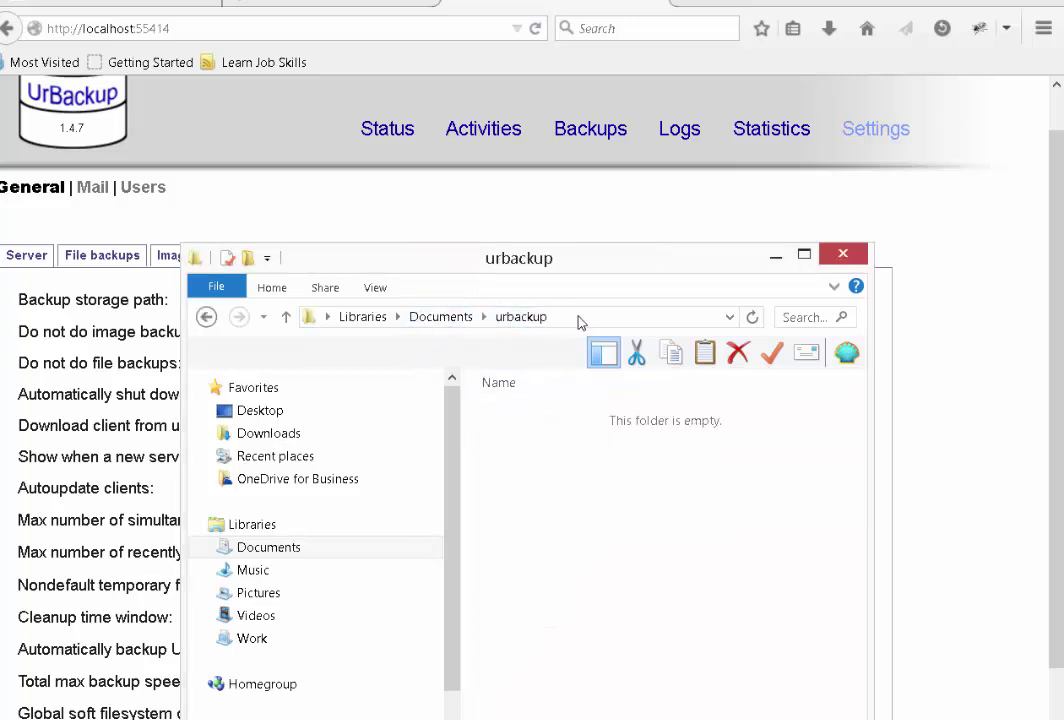
left_click(612, 321)
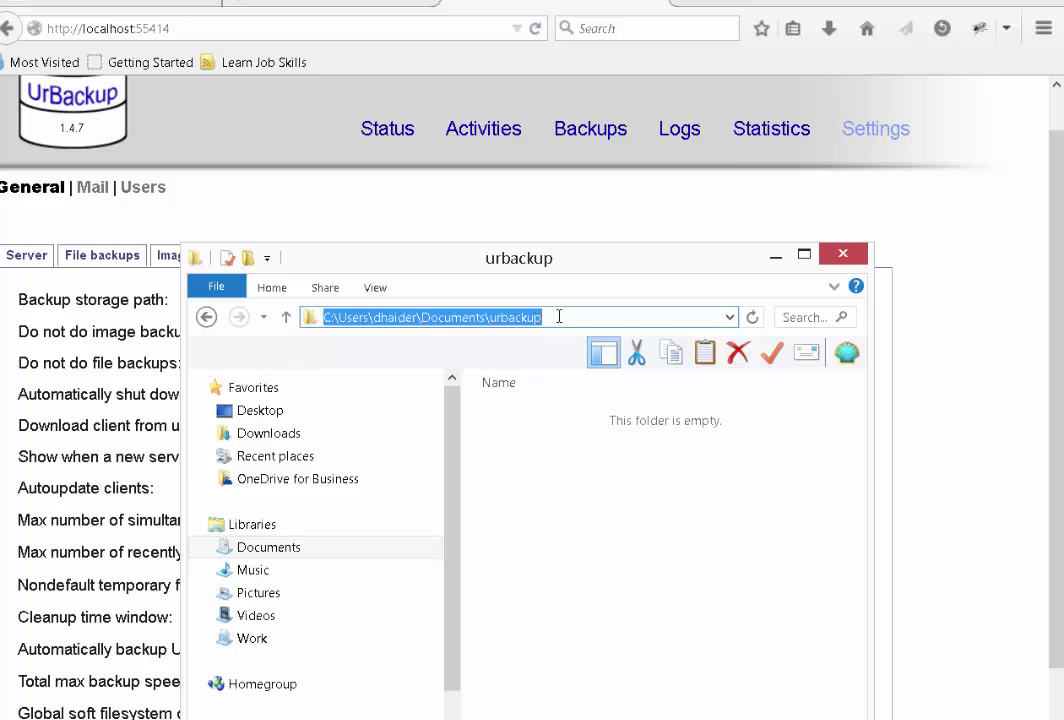
left_click_drag(559, 317, 316, 325)
right_click(368, 330)
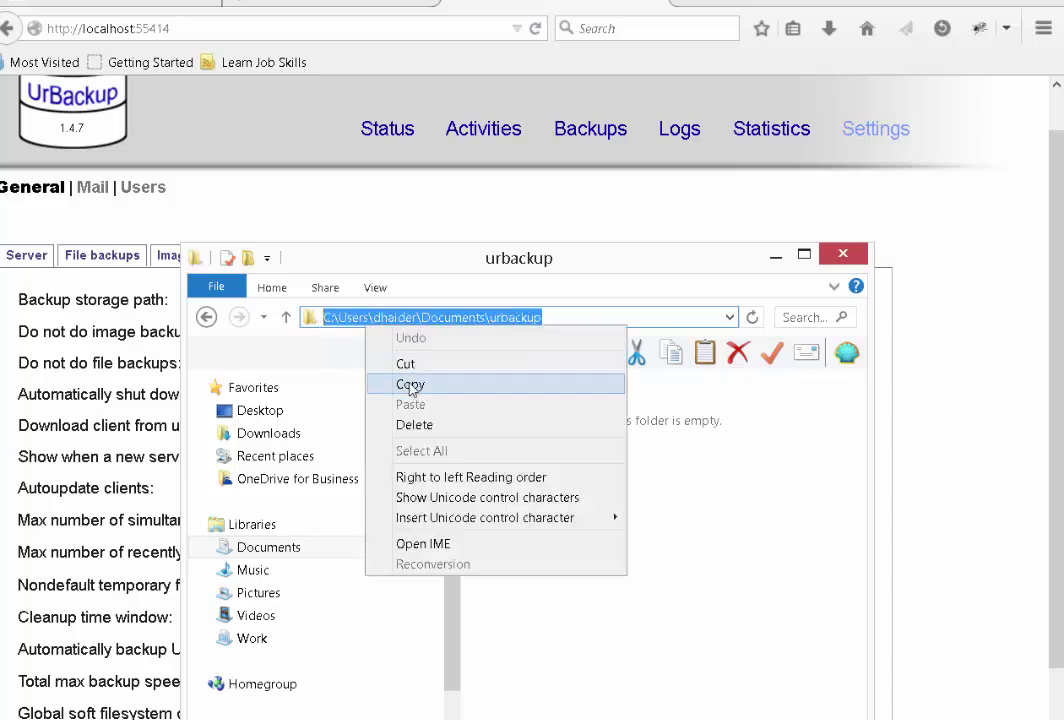
left_click(410, 386)
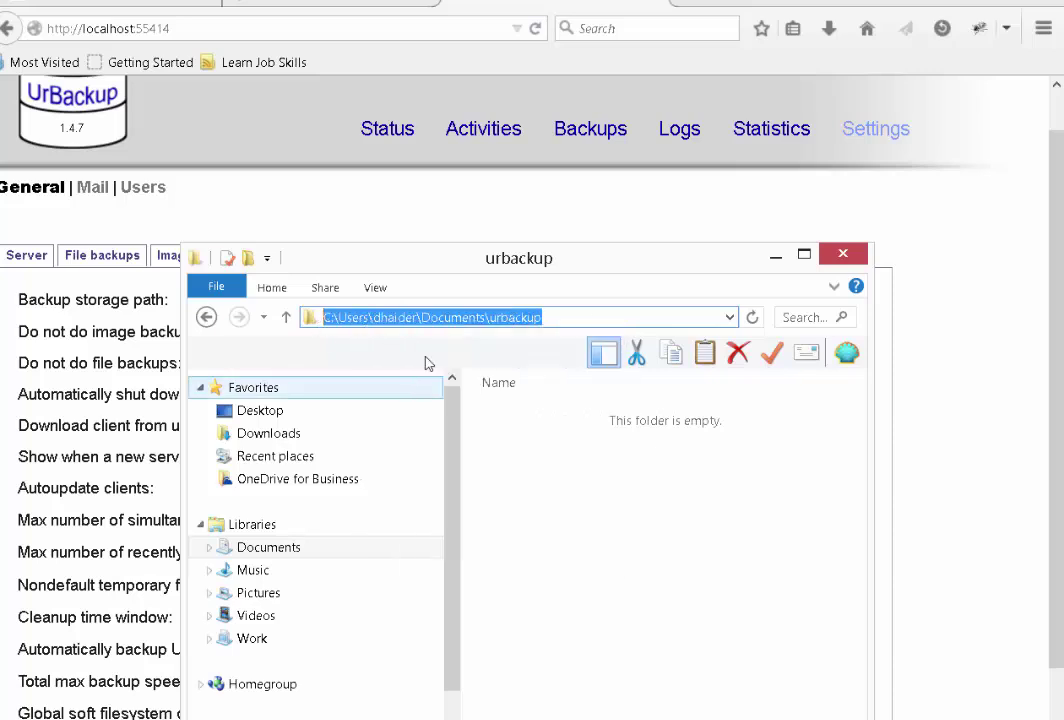
- Replace the backup storage path with the copied path of the urbackup folder in Documents and save the settings
left_click(776, 260)
right_click(416, 300)
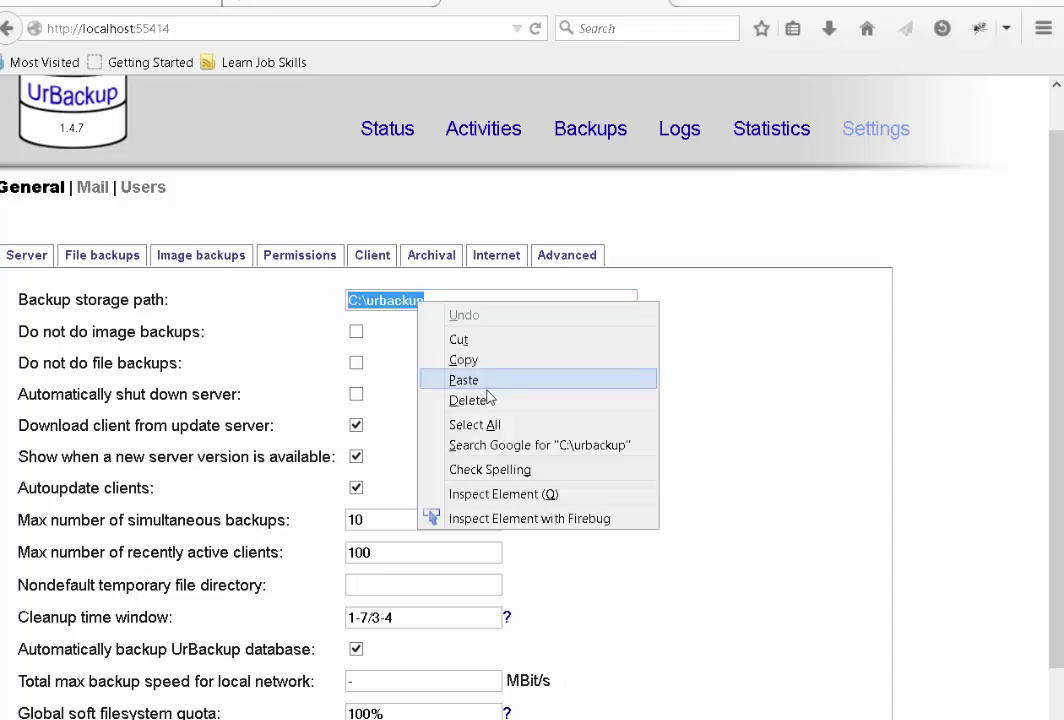
left_click(492, 378)
scroll(492, 378, "down", 1)
scroll(492, 378, "down", 1)
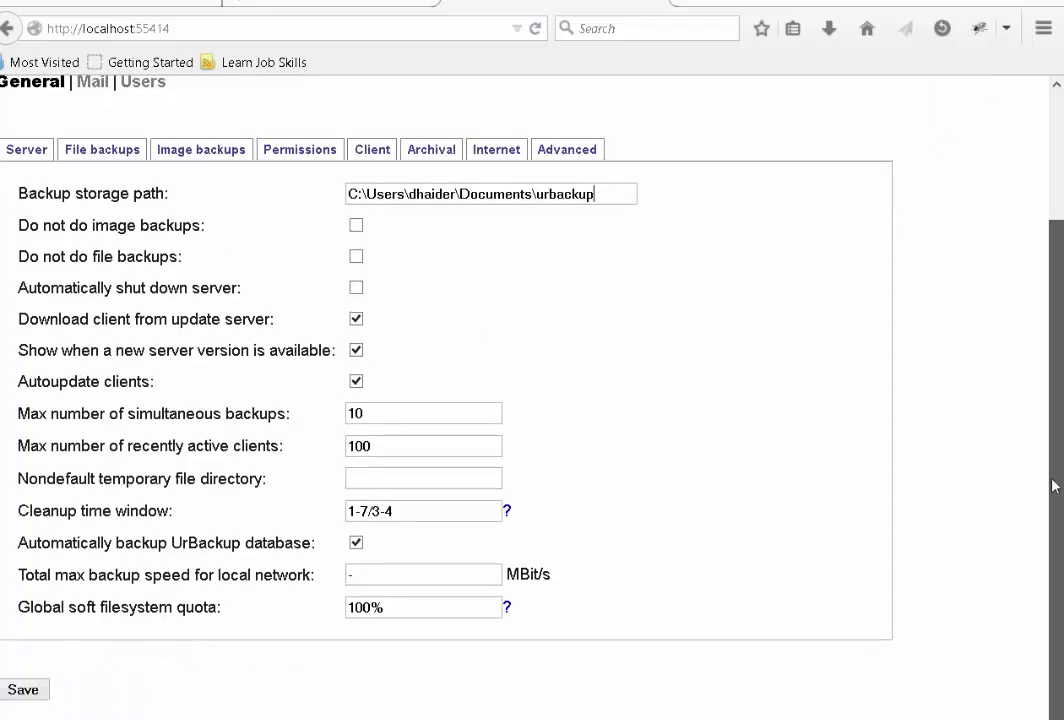
left_click(43, 690)
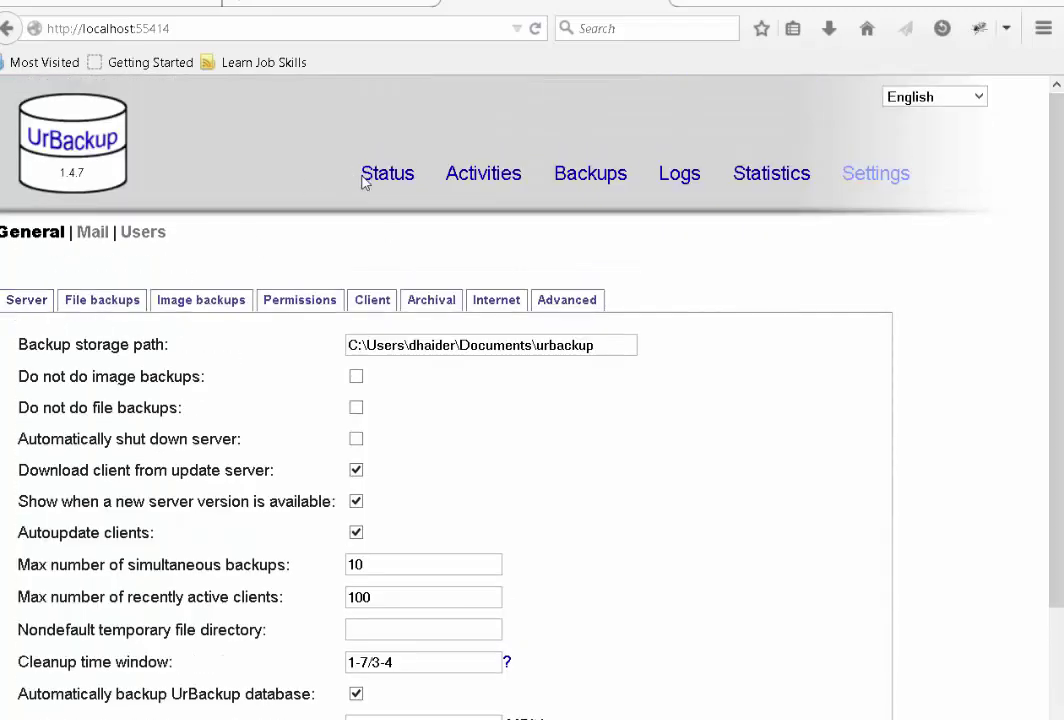
- Check the Backup status page for the directory error and reopen the general server settings to review them
left_click(393, 180)
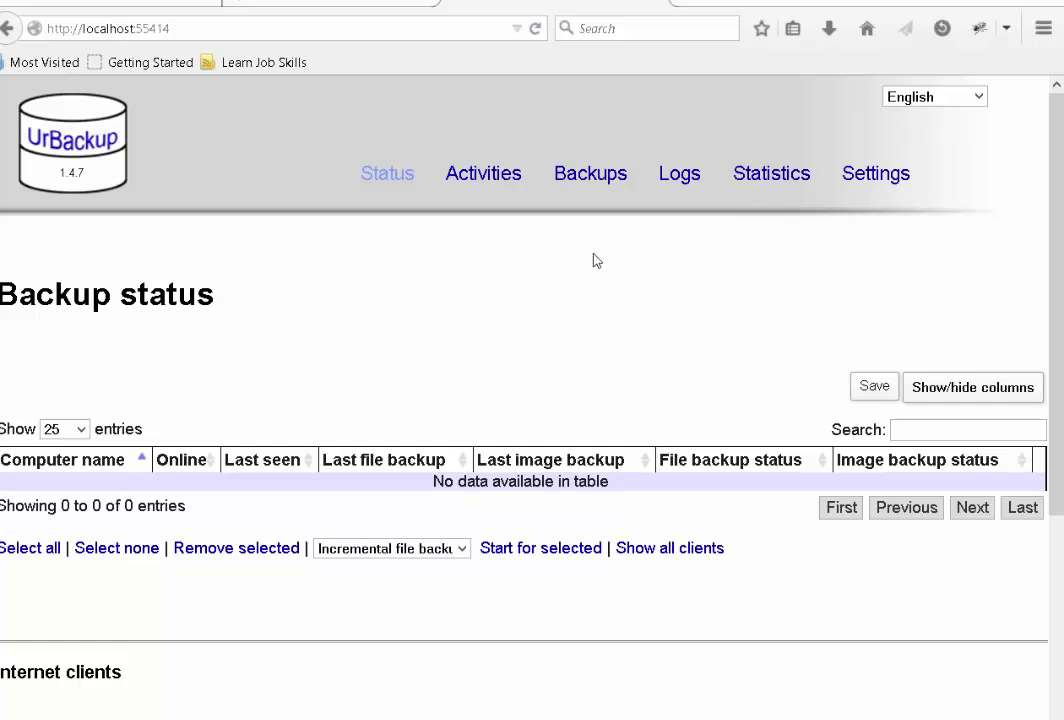
left_click(875, 176)
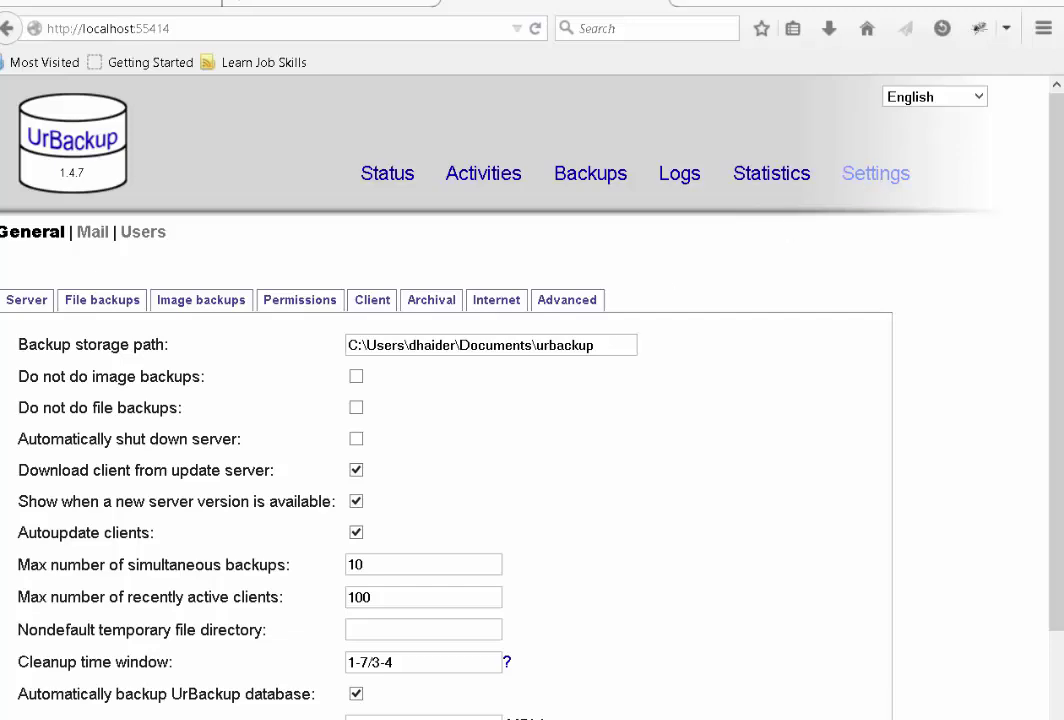
scroll(874, 178, "down", 1)
scroll(926, 427, "down", 1)
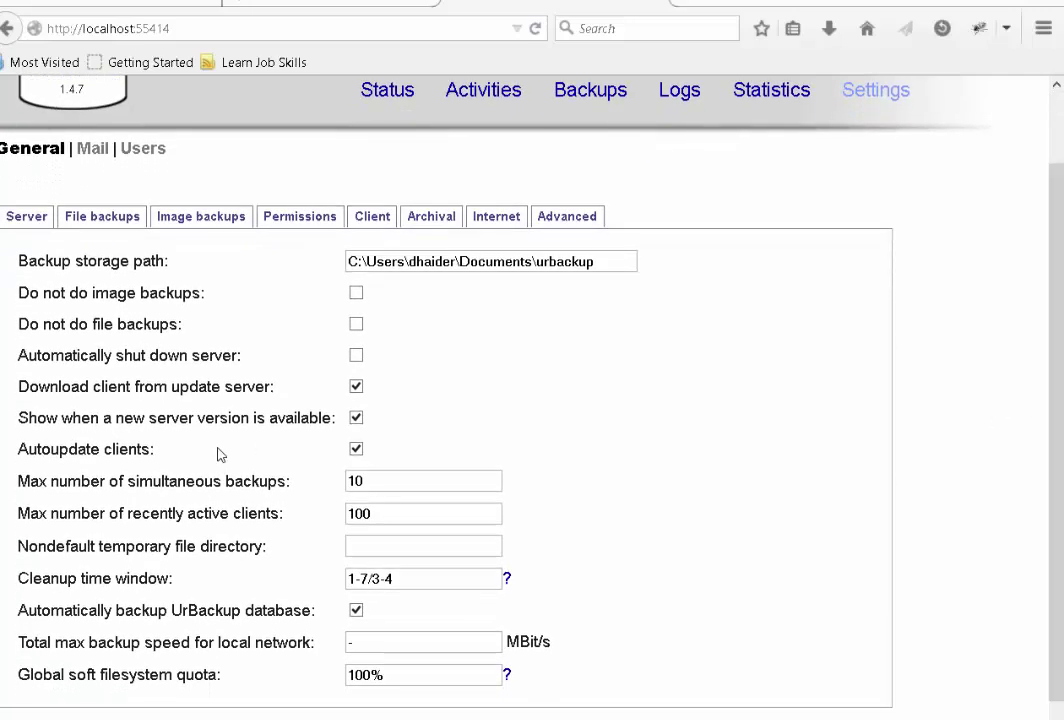
- Review the general server settings and disable the intervals for both incremental and full file backups
scroll(222, 460, "down", 2)
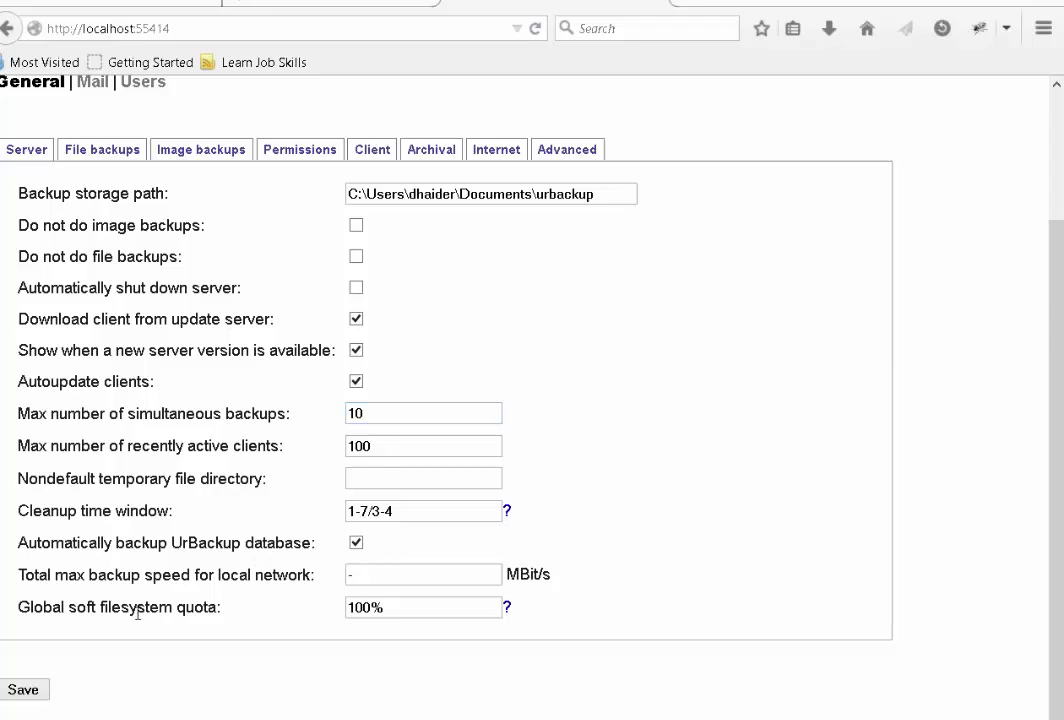
scroll(250, 600, "up", 3)
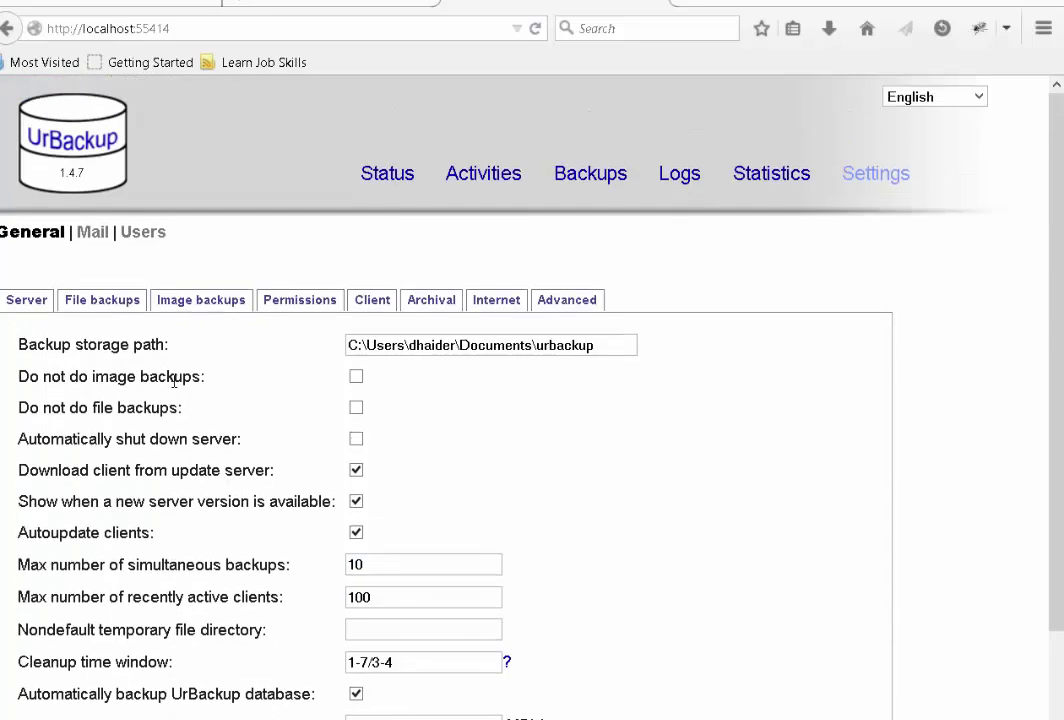
scroll(157, 370, "down", 2)
left_click(111, 183)
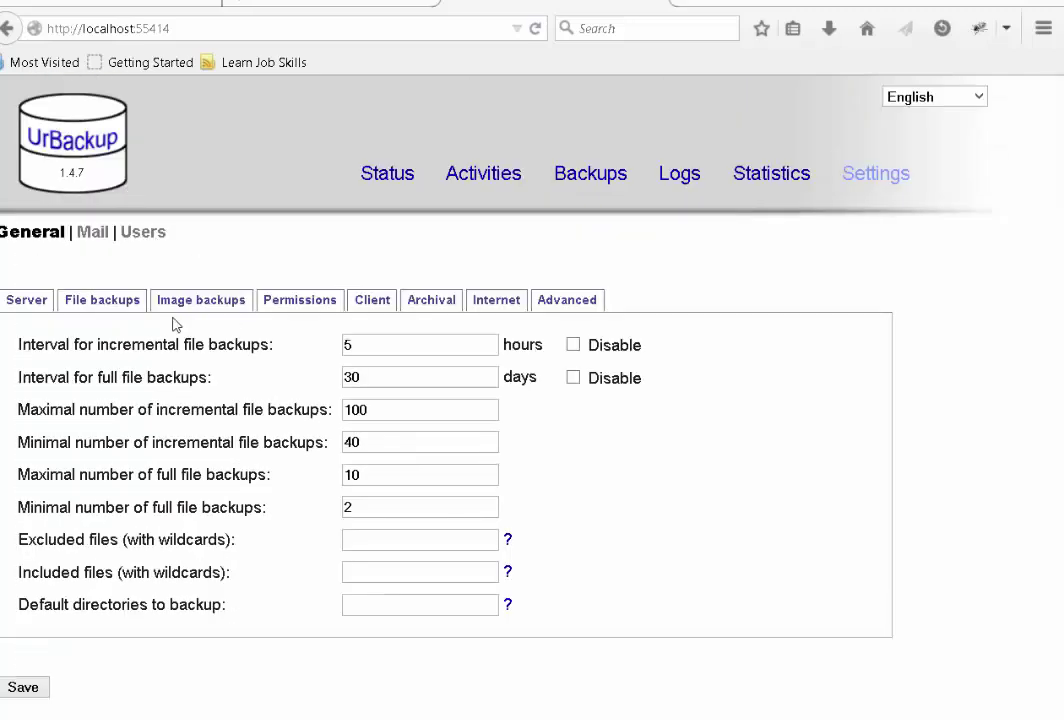
left_click(574, 346)
left_click(575, 378)
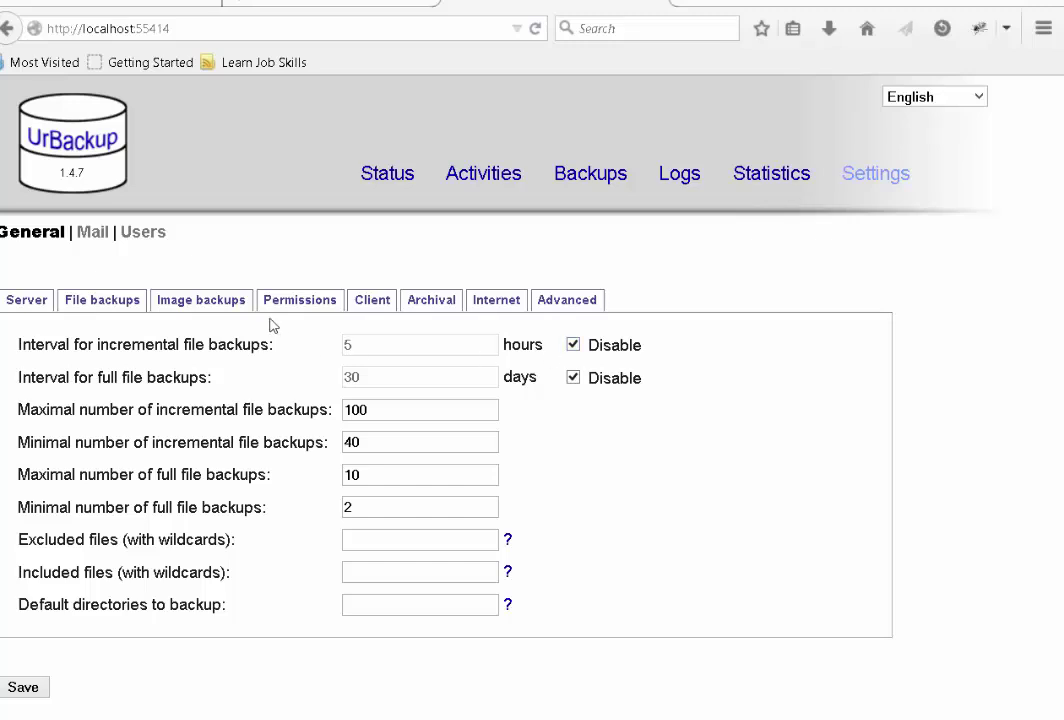
- Look through the client, archival and internet settings, and disable the intervals for both incremental and full image backups
left_click(365, 305)
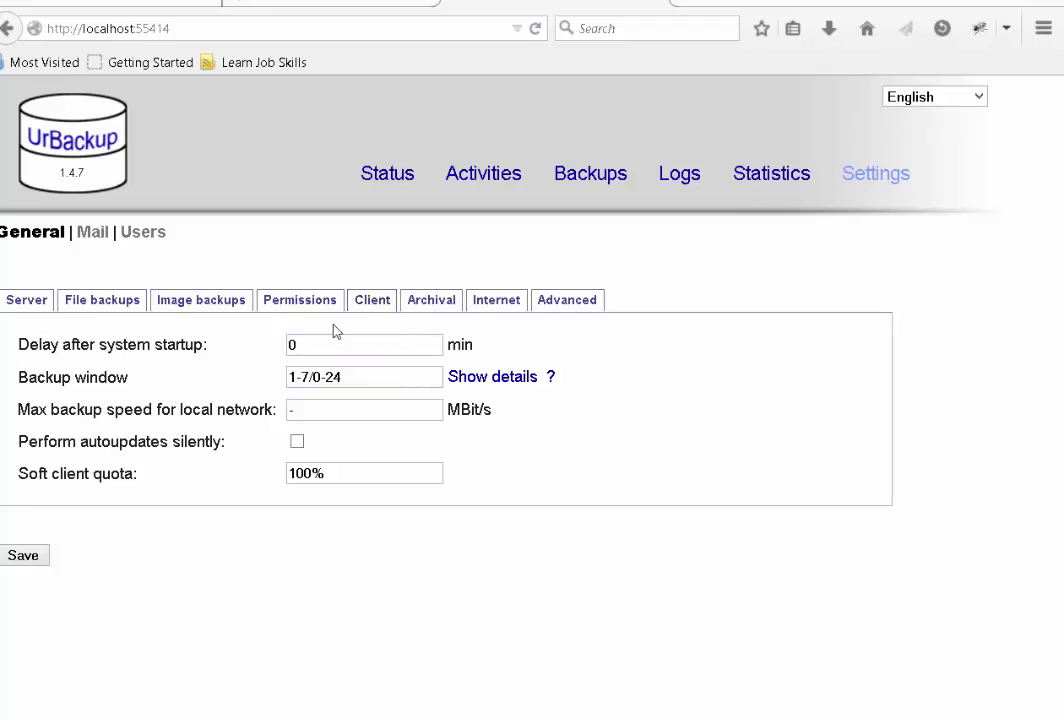
left_click(436, 312)
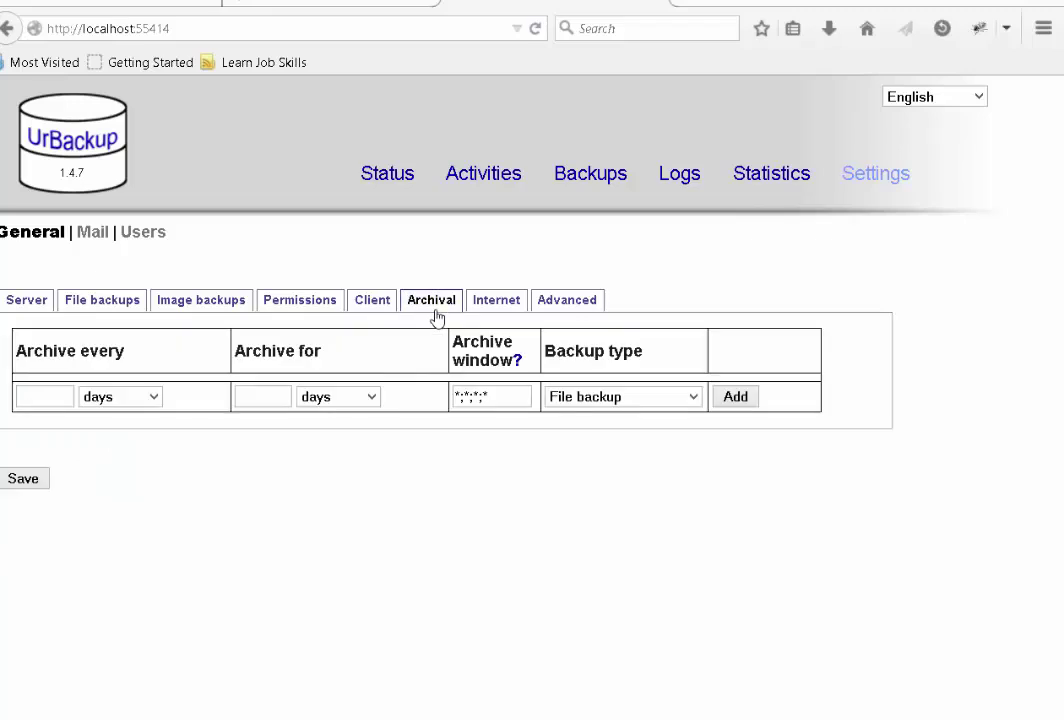
left_click(527, 307)
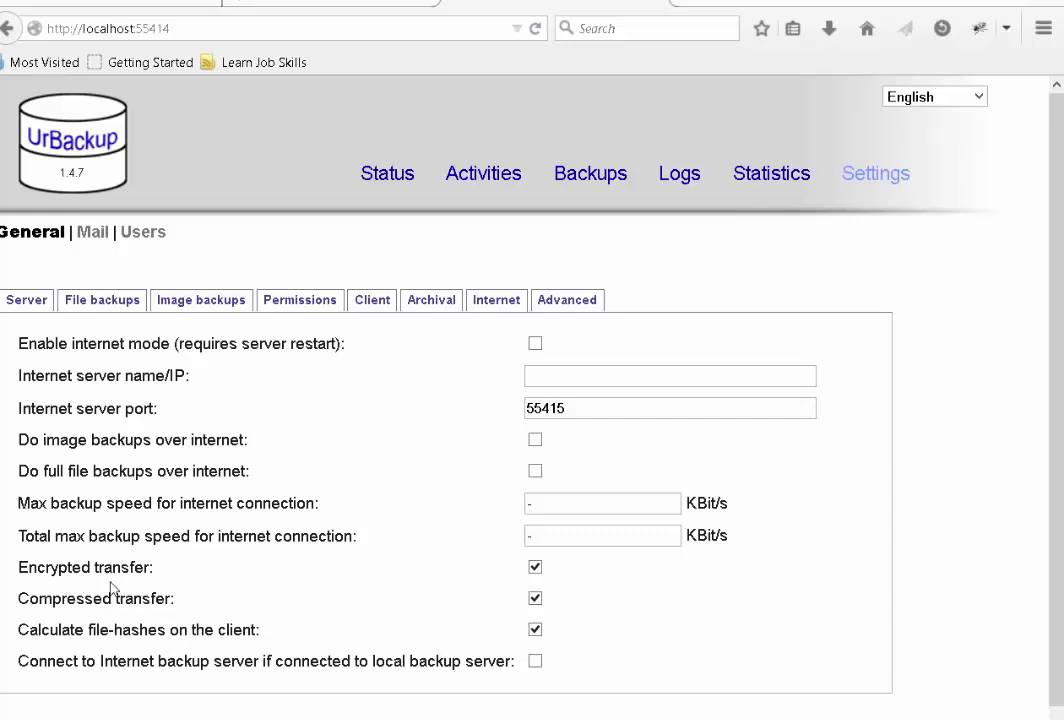
left_click(616, 535)
left_click(180, 302)
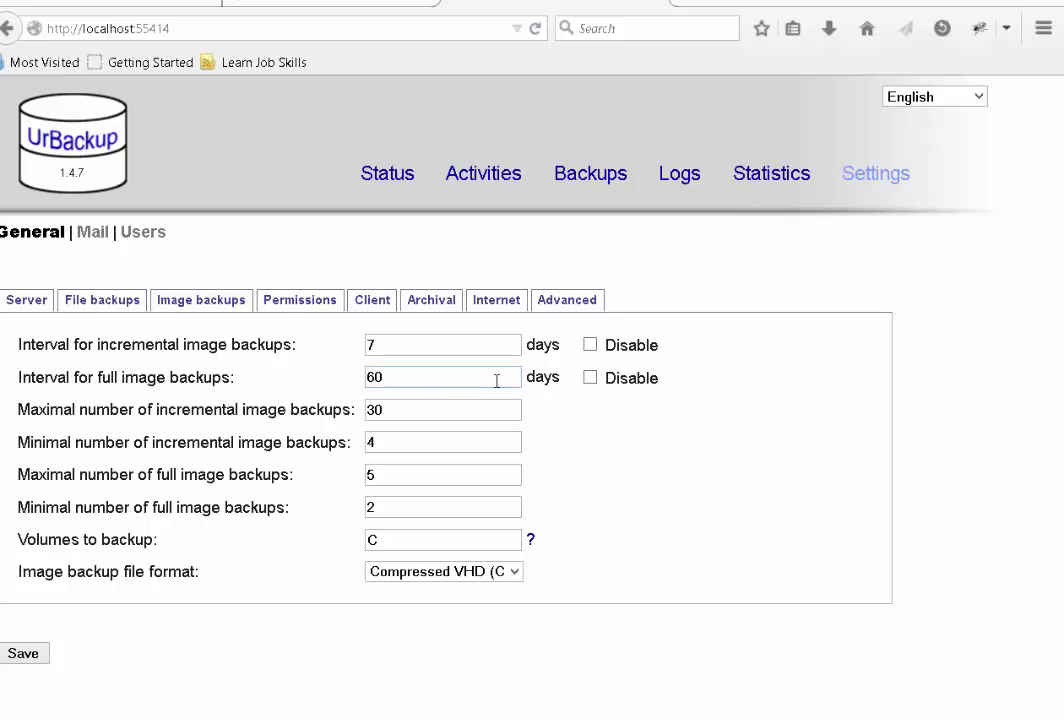
left_click(589, 381)
left_click(589, 347)
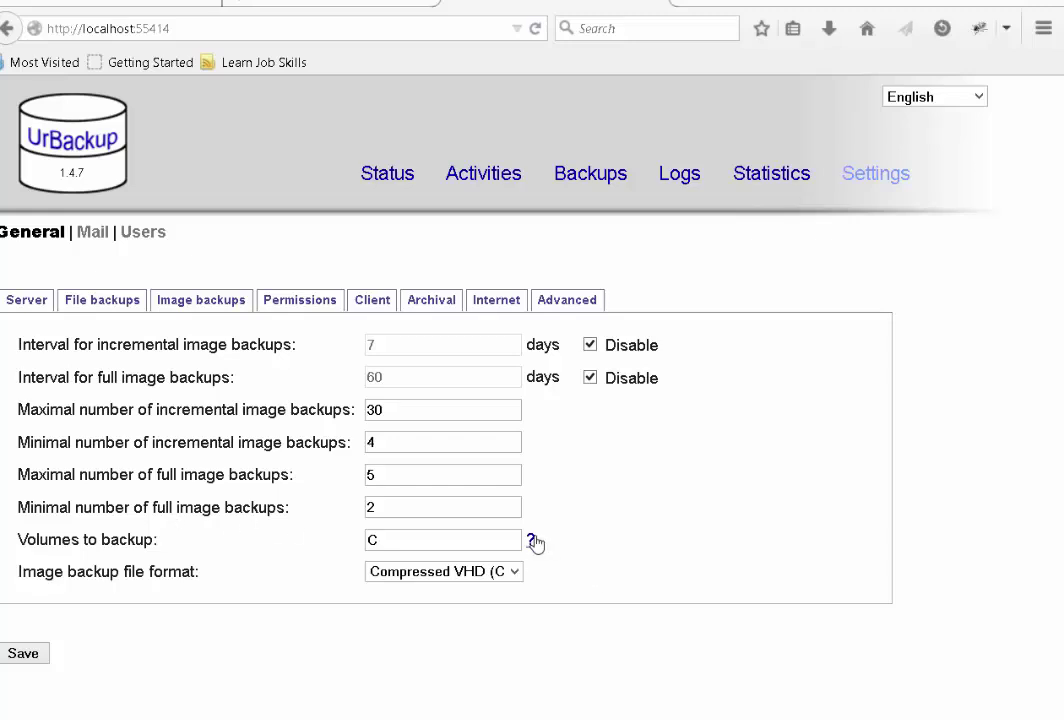
- Read the FAQ entry on specifying the volumes to backup, and check the server settings again
left_click(532, 540)
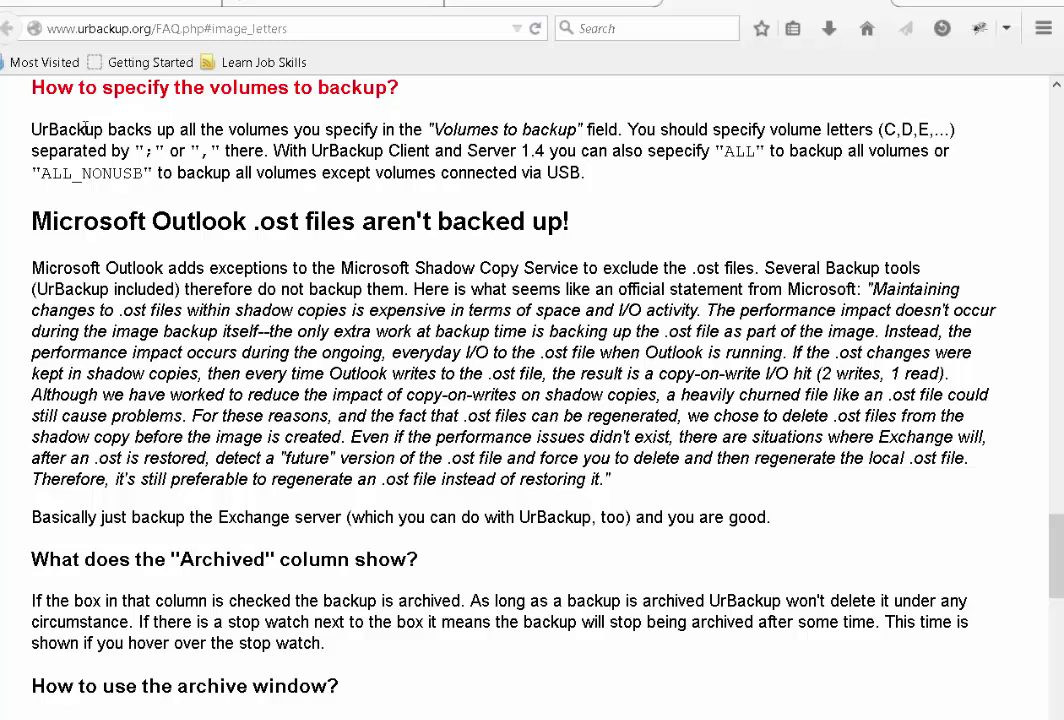
left_click(365, 4)
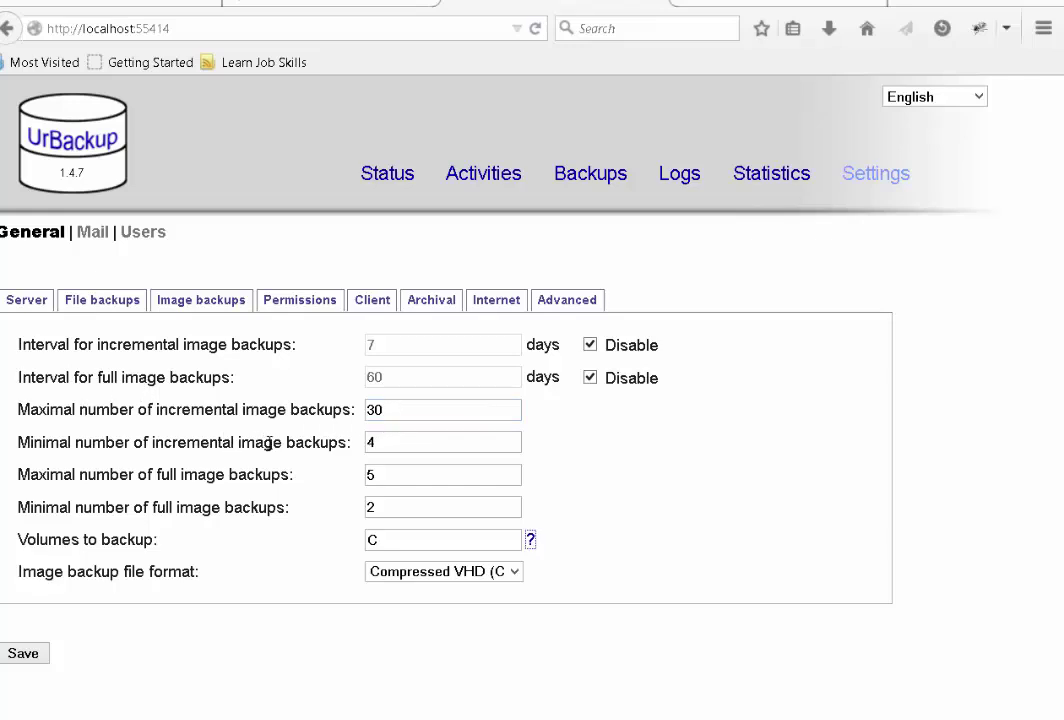
left_click(32, 301)
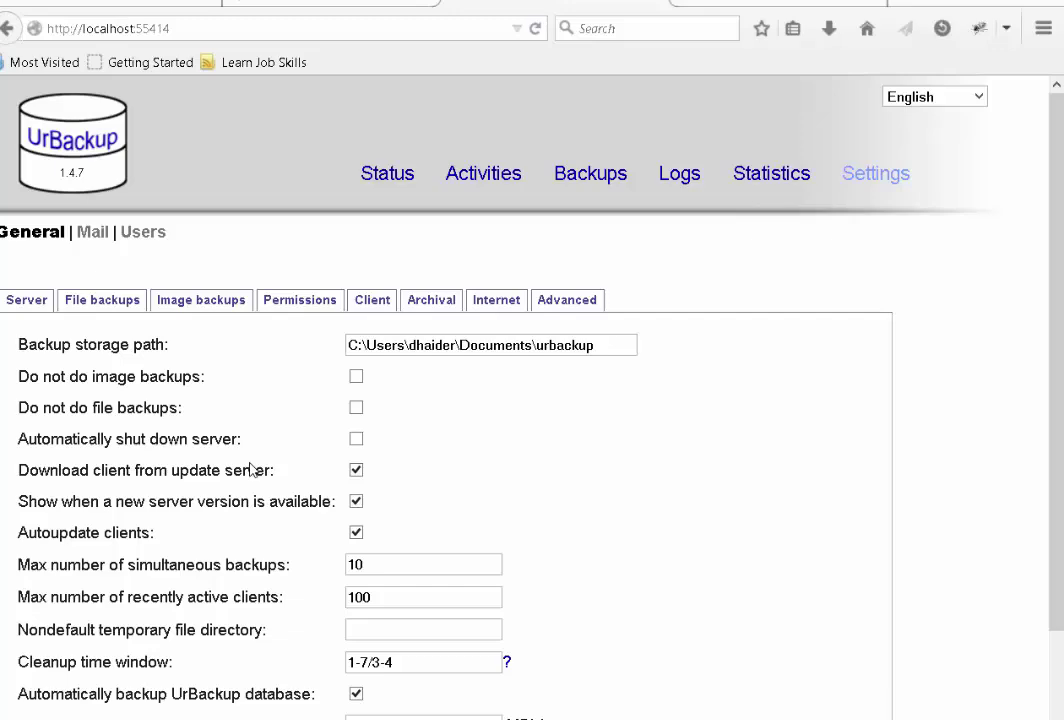
scroll(250, 462, "down", 2)
scroll(252, 440, "up", 2)
left_click(172, 301)
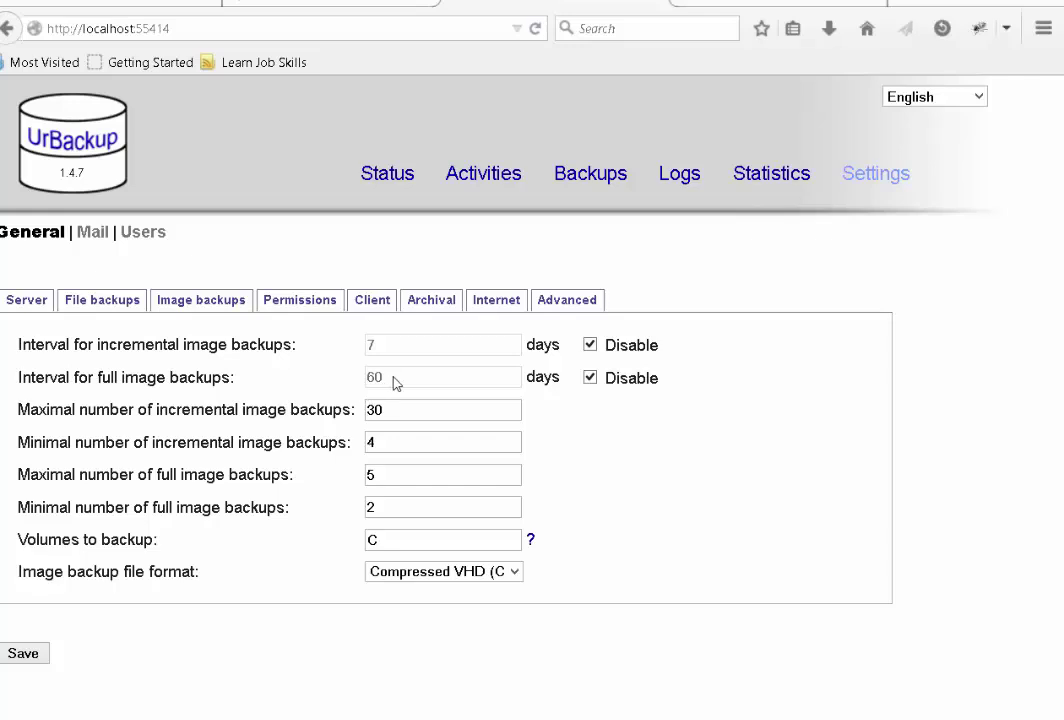
- Examine the maximal and minimal backup counts in the image and file backup settings, and recheck the server settings
left_click(410, 434)
double_click(378, 475)
left_click(380, 480)
left_click_drag(396, 412, 353, 416)
left_click(309, 407)
left_click(100, 300)
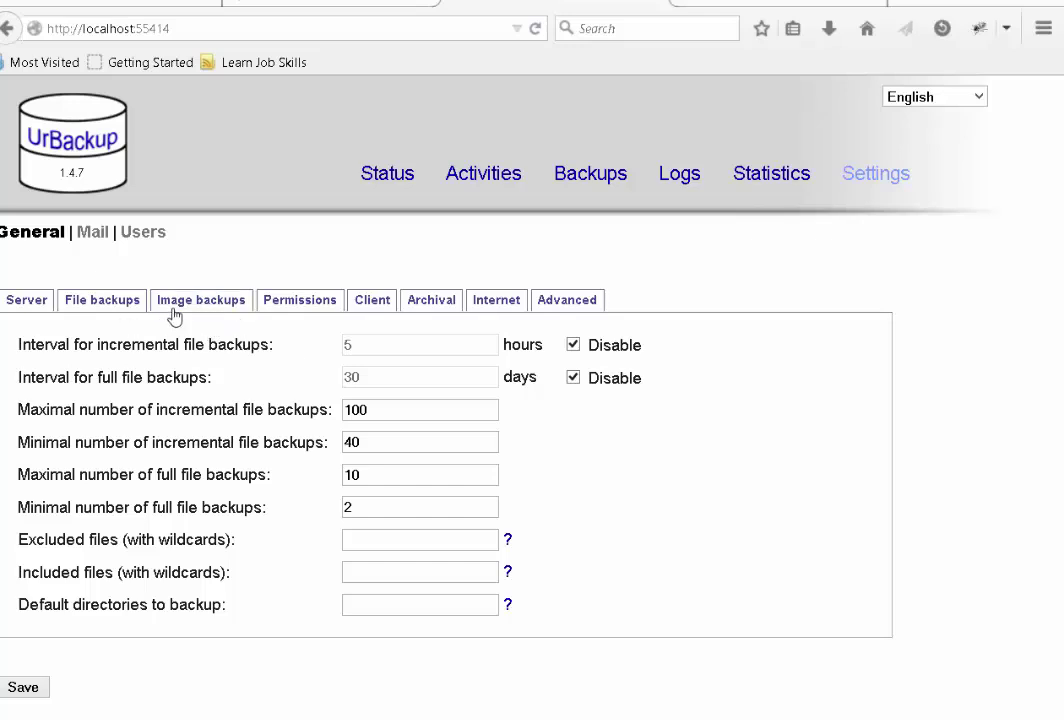
left_click(100, 305)
left_click(200, 303)
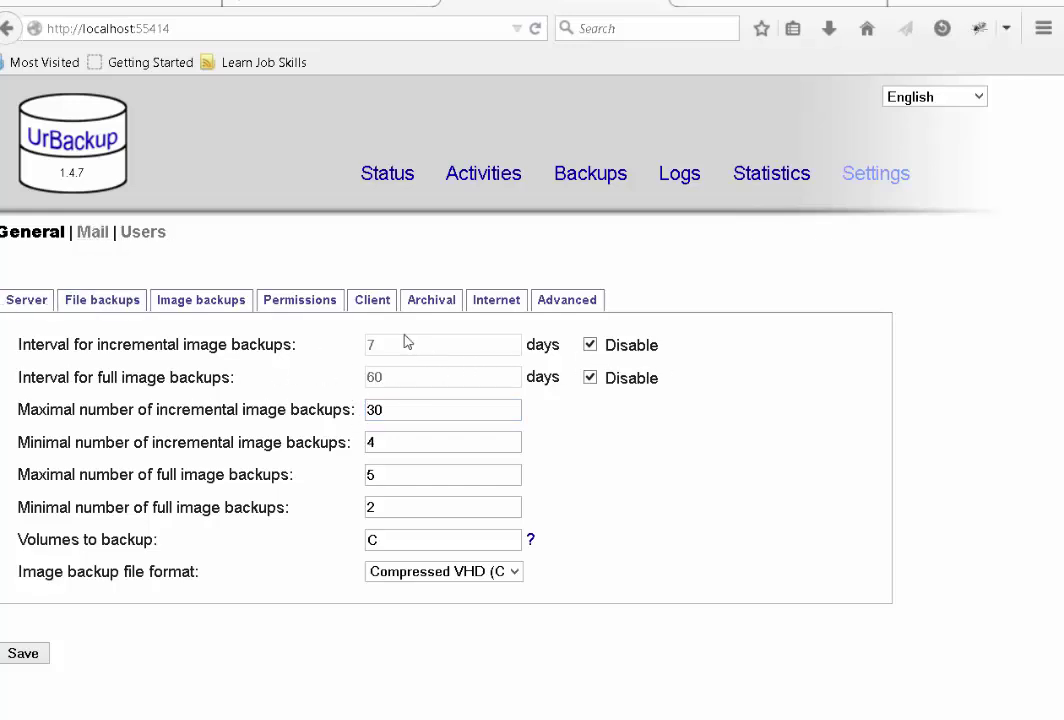
left_click(26, 300)
scroll(541, 560, "down", 3)
scroll(541, 560, "up", 3)
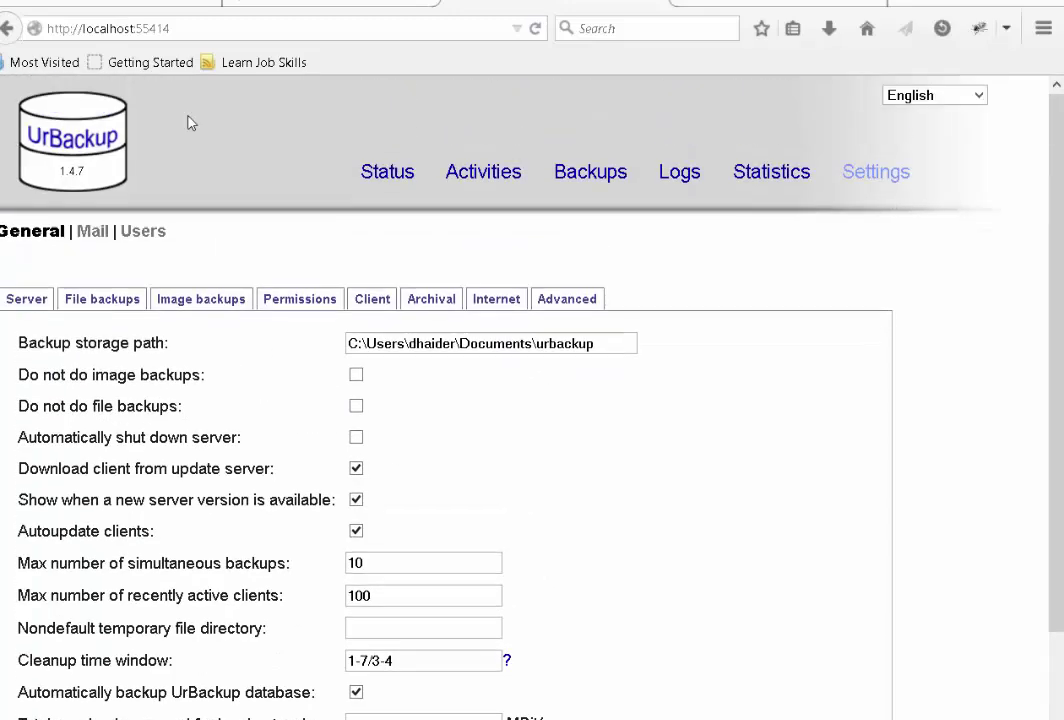
- Switch to Oracle VM VirtualBox Manager and select the win7 client lab computer virtual machine
left_click(189, 28)
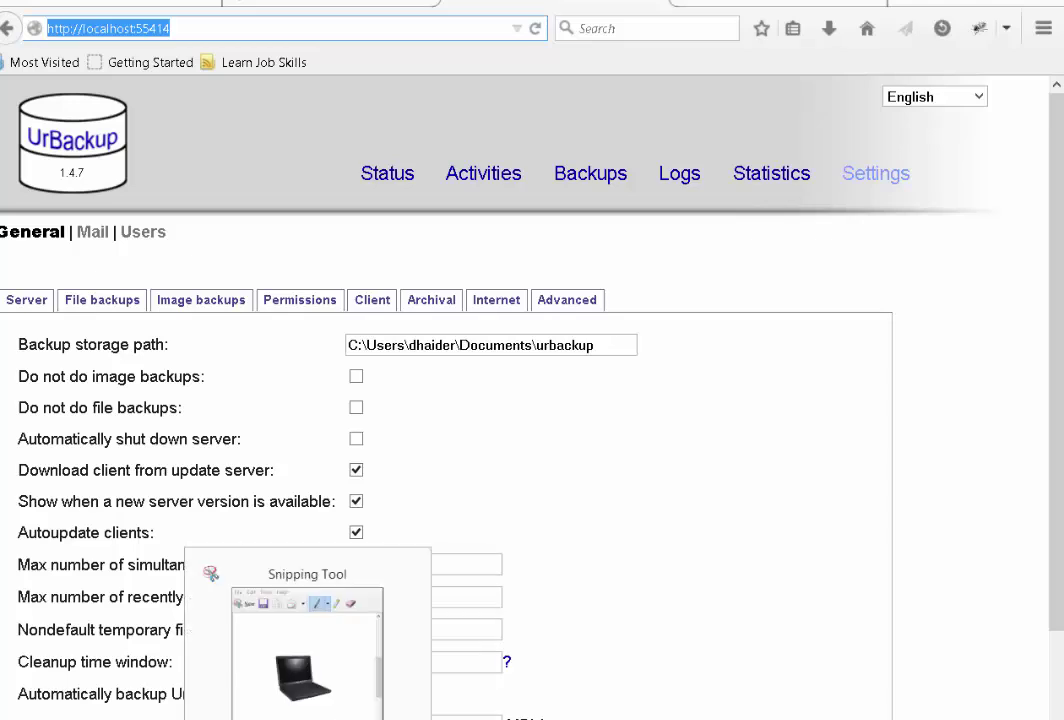
key("alt+Tab")
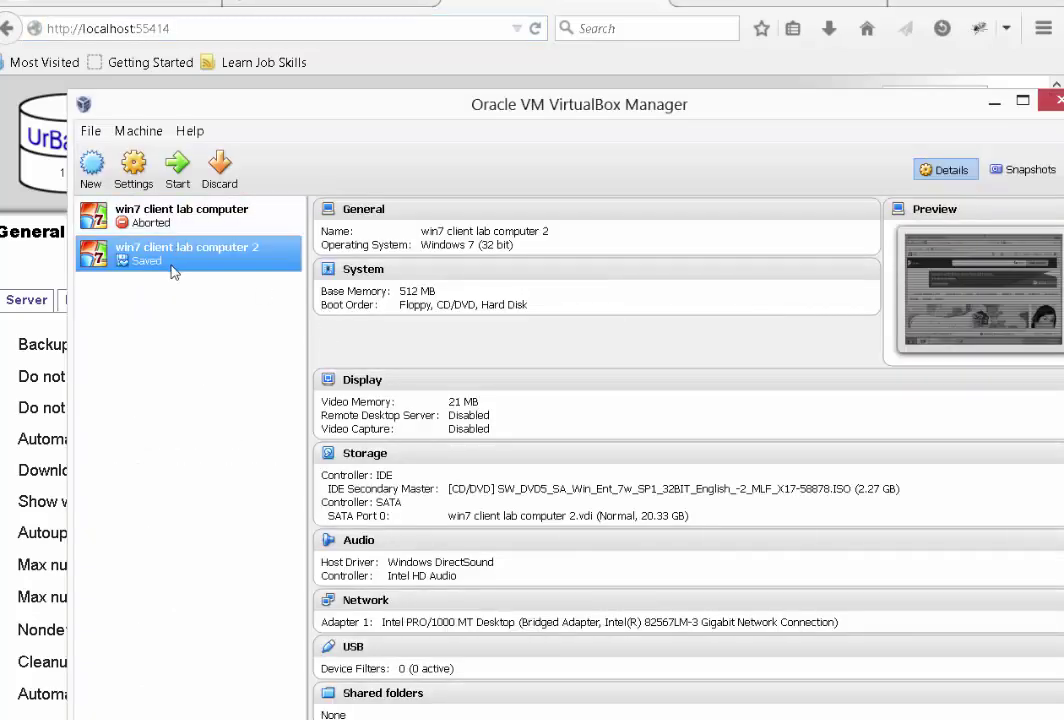
left_click(140, 220)
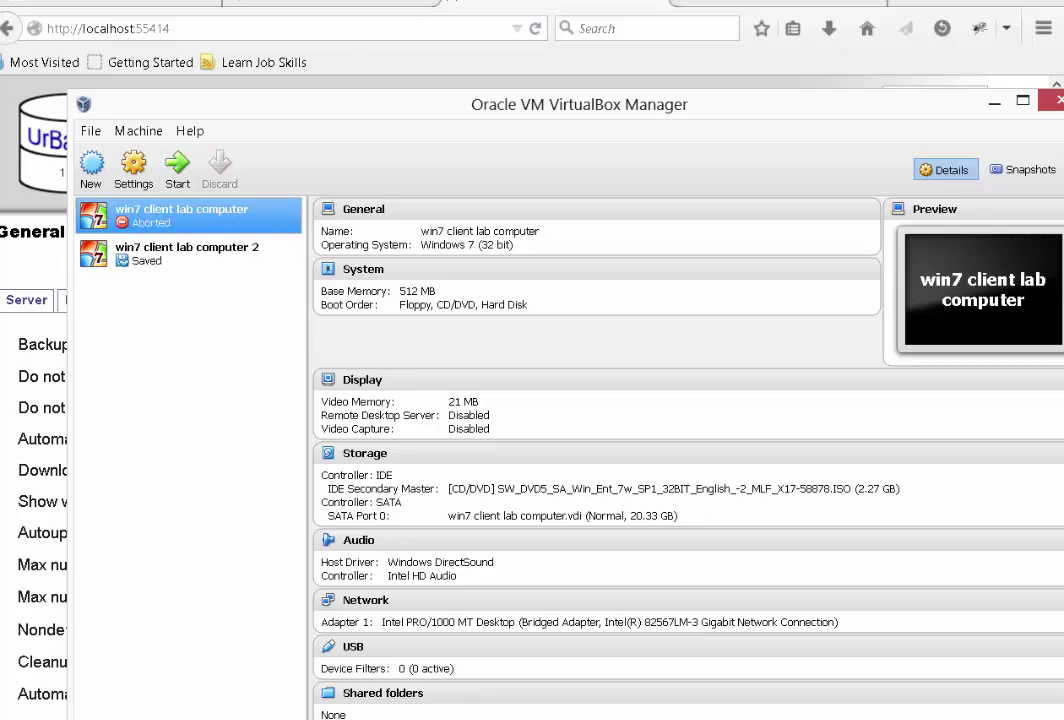
- Switch to Paint, draw a red curve from the Master image laptop to the server laptop, and circle the Master image laptop
left_click(570, 715)
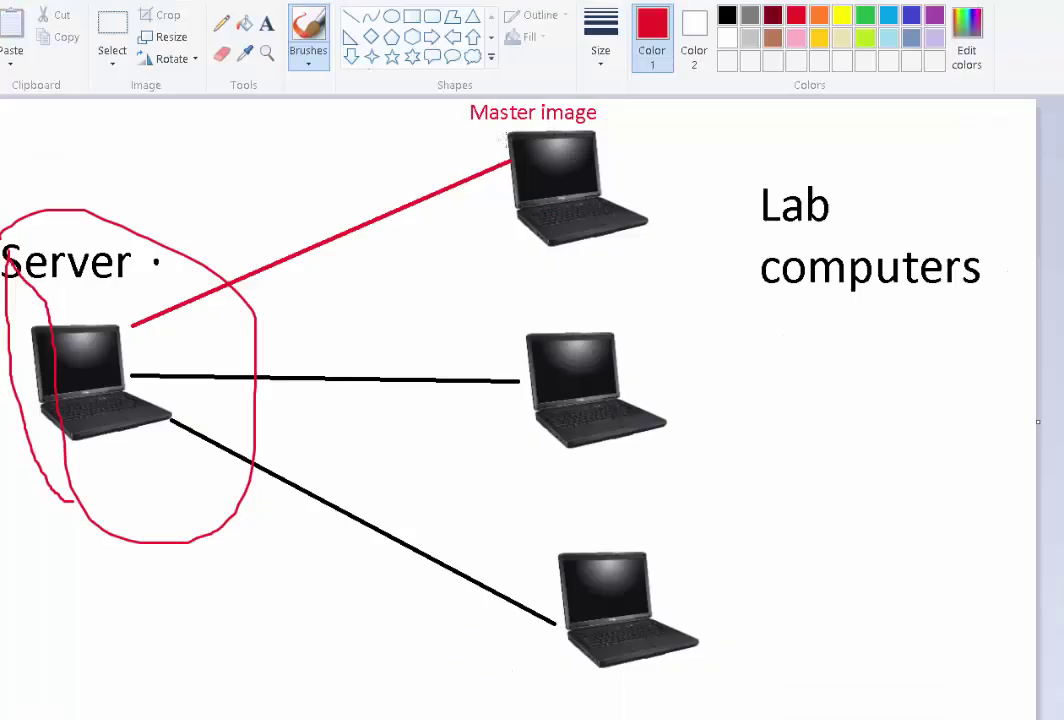
mouse_move(465, 140)
left_mouse_down()
mouse_move(228, 154)
mouse_move(120, 283)
left_mouse_up()
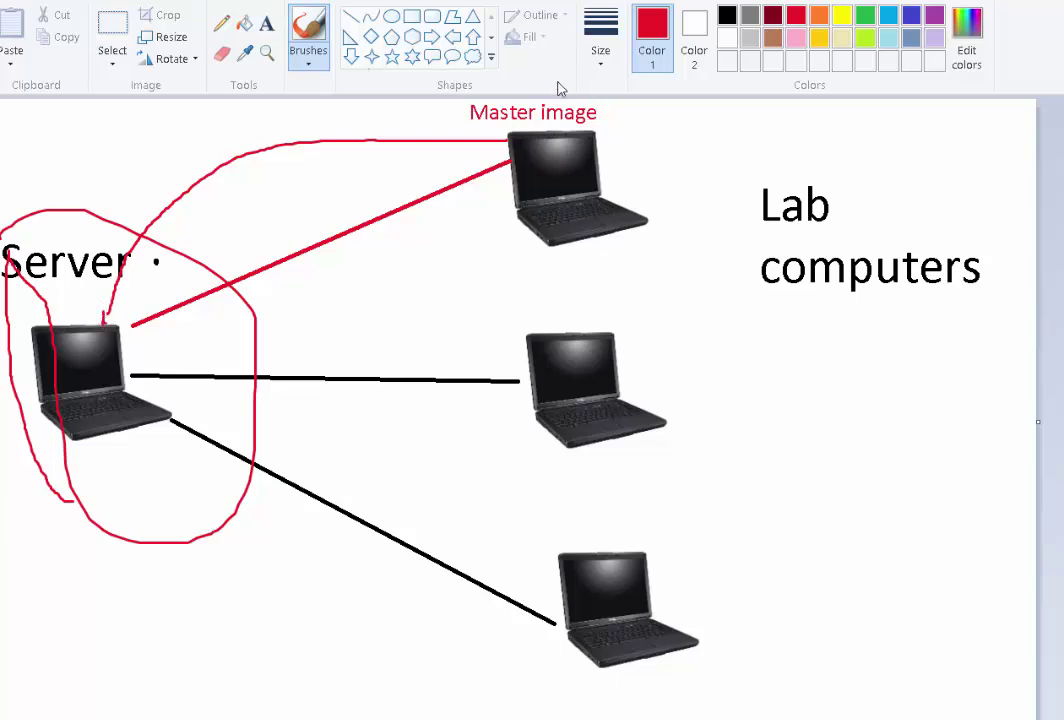
mouse_move(484, 128)
left_mouse_down()
mouse_move(662, 236)
mouse_move(476, 200)
mouse_move(495, 124)
left_mouse_up()
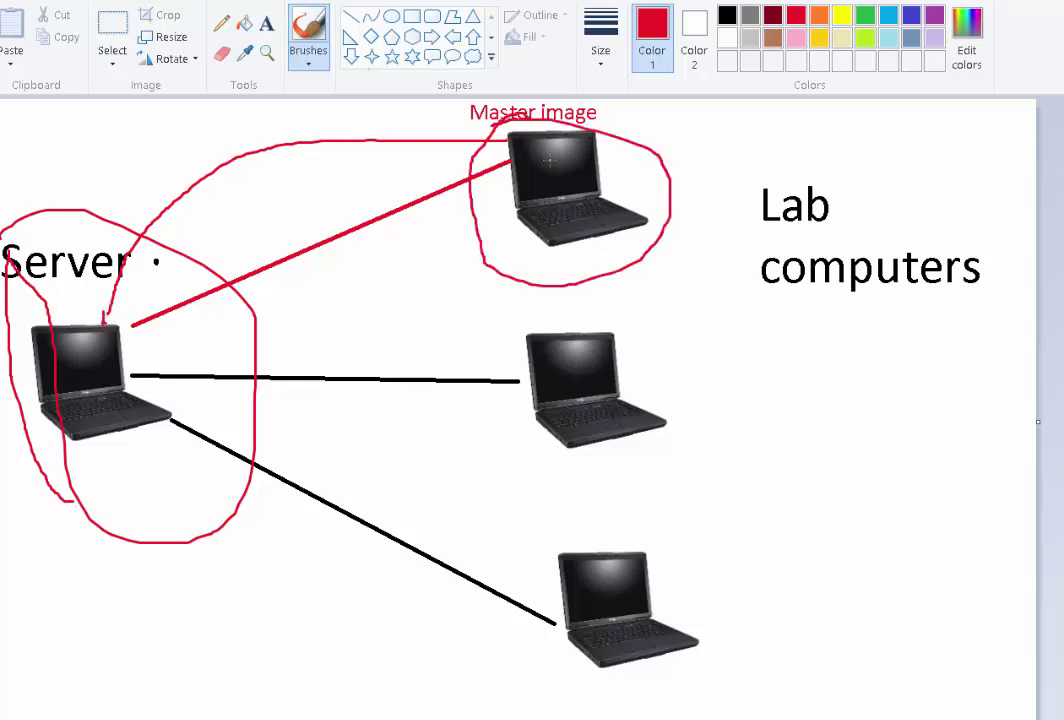
- Start the win7 client lab computer virtual machine in VirtualBox and log in to Windows 7 with the account password
left_click(642, 715)
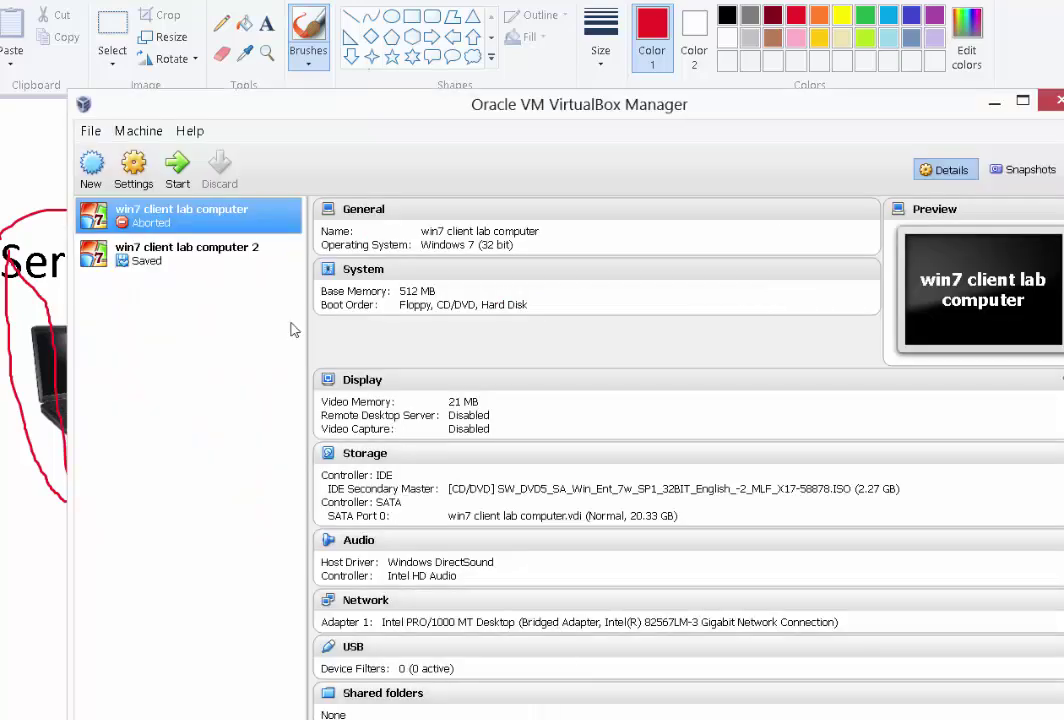
left_click(177, 190)
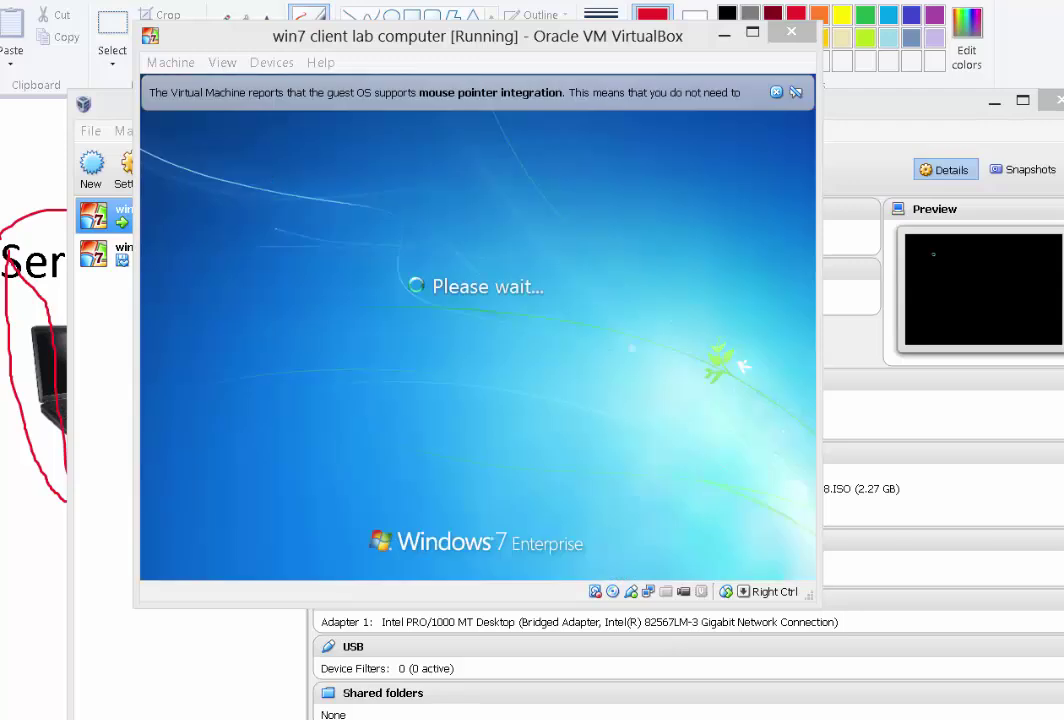
left_click(776, 93)
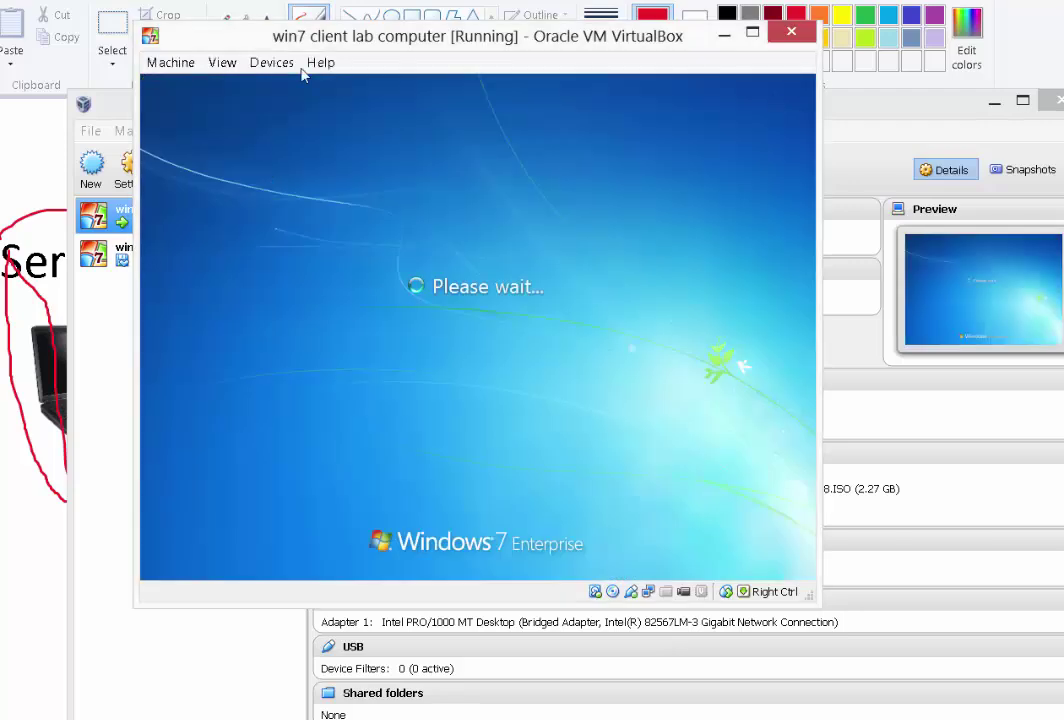
left_click_drag(318, 43, 449, 58)
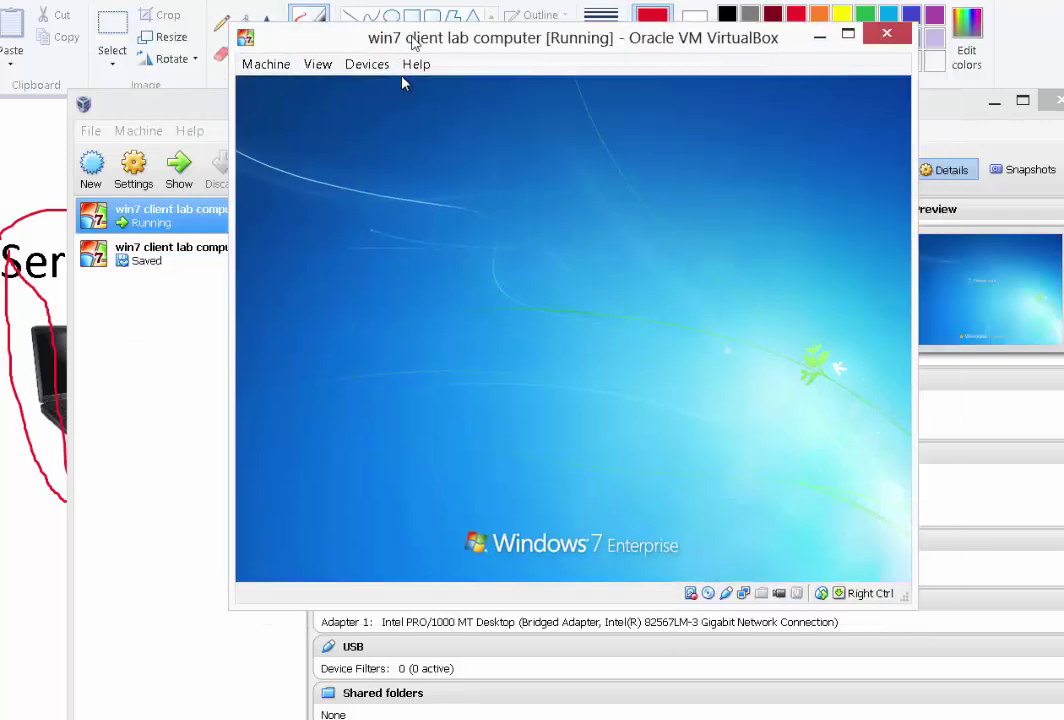
left_click(574, 431)
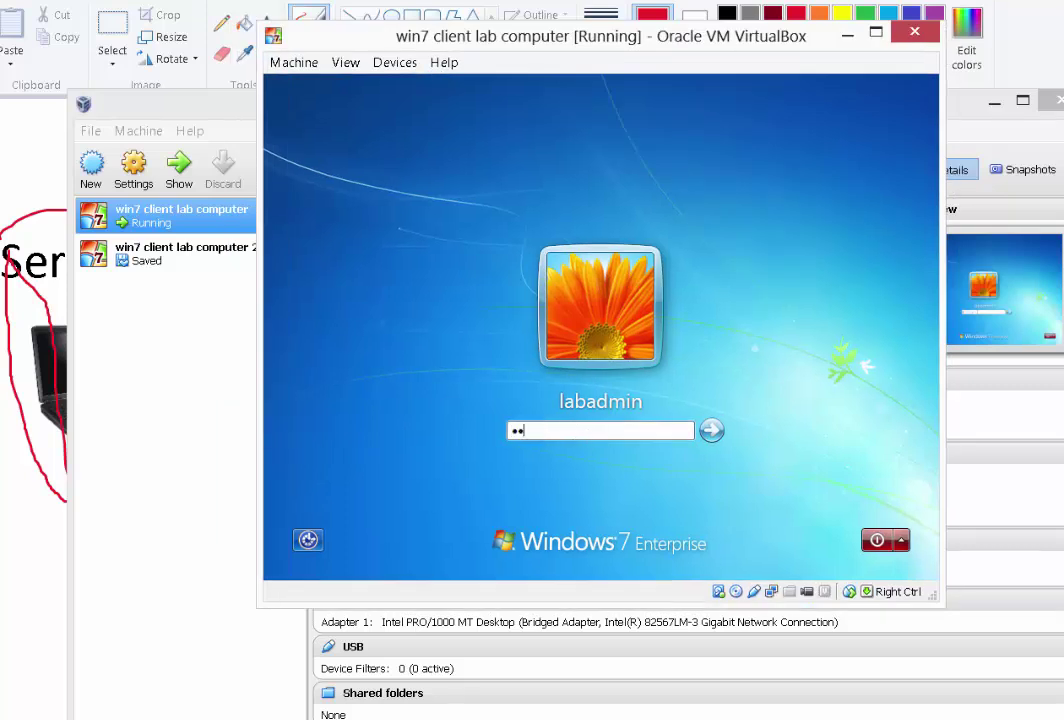
key("Return")
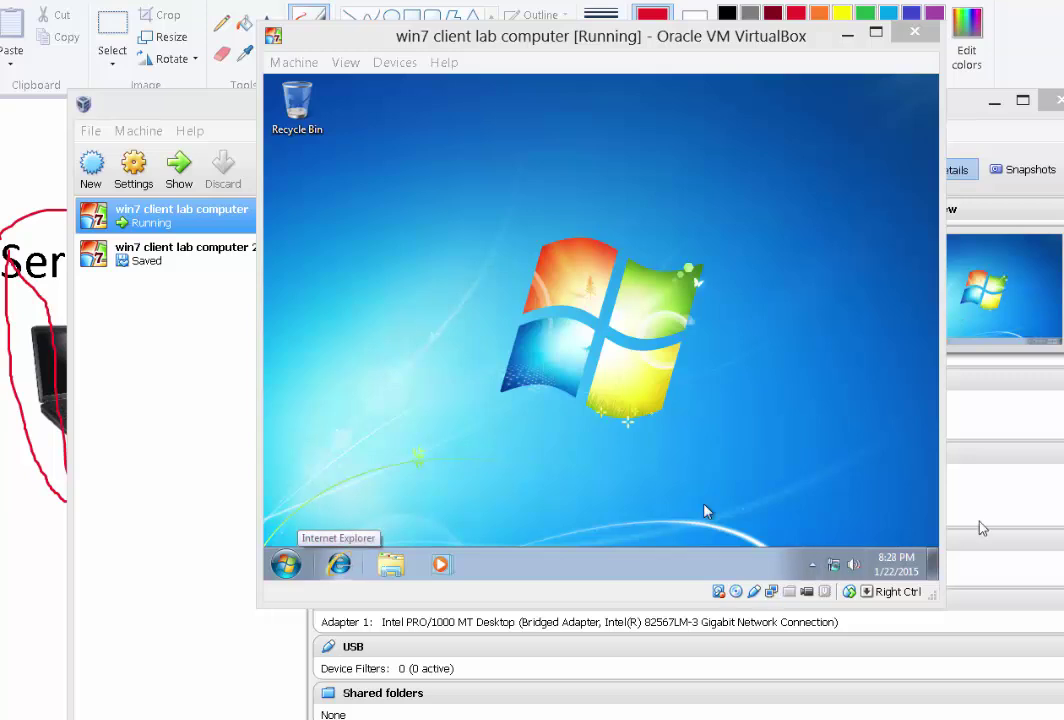
- Open Internet Explorer in the virtual machine and search Google for urbackup
left_click(339, 565)
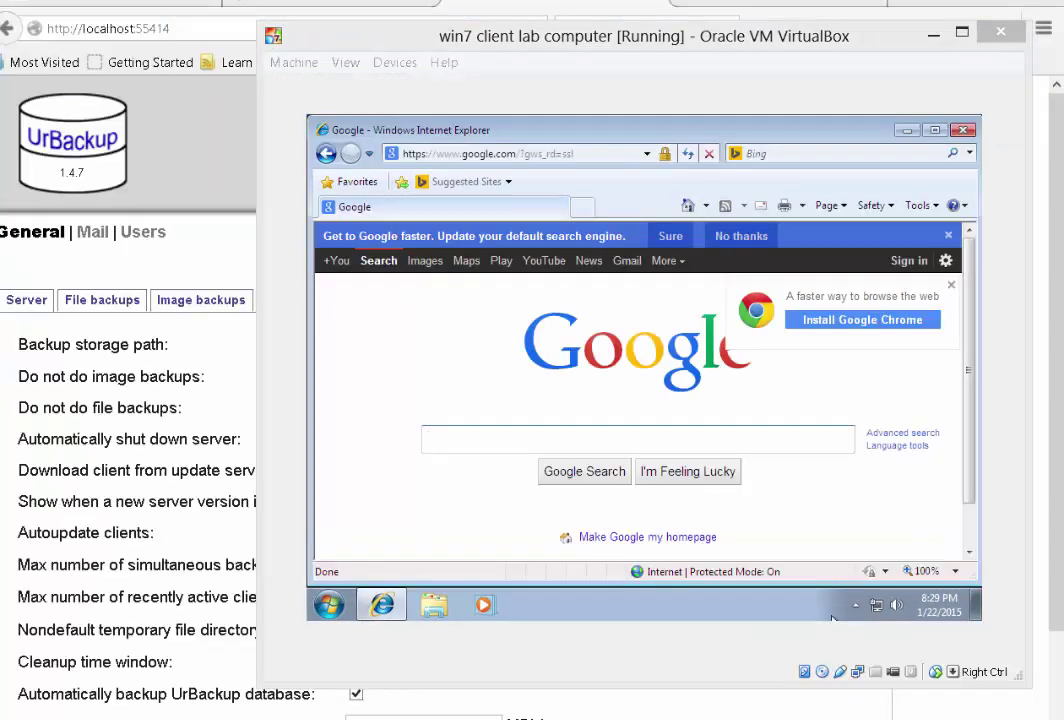
left_click(445, 442)
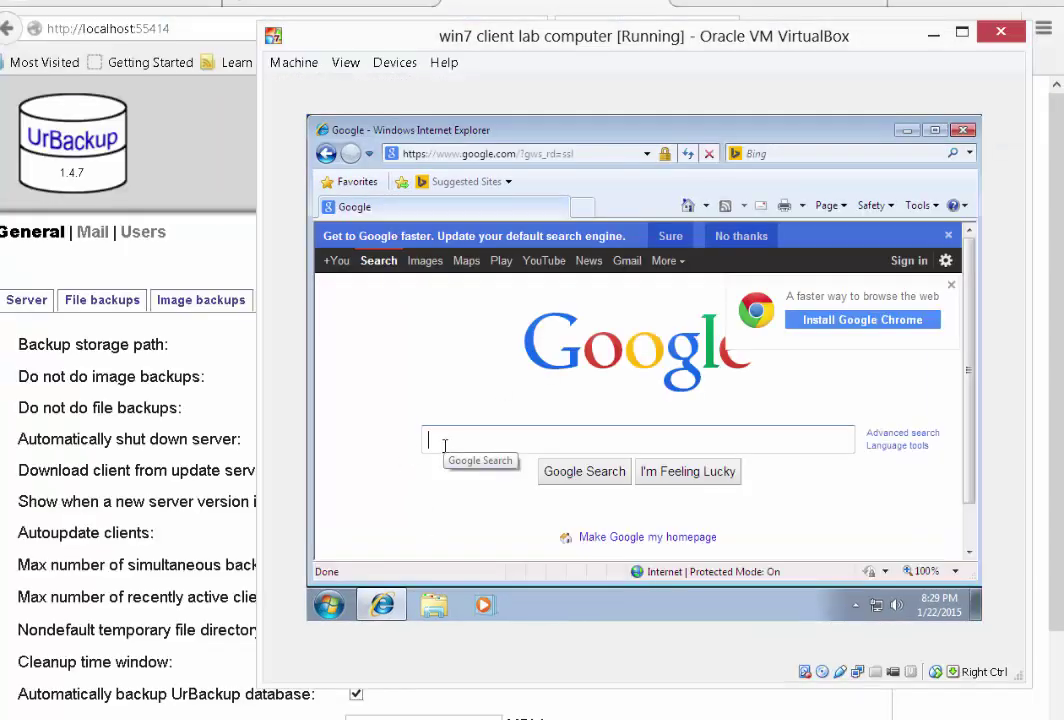
type("urbo")
key("BackSpace")
type("a")
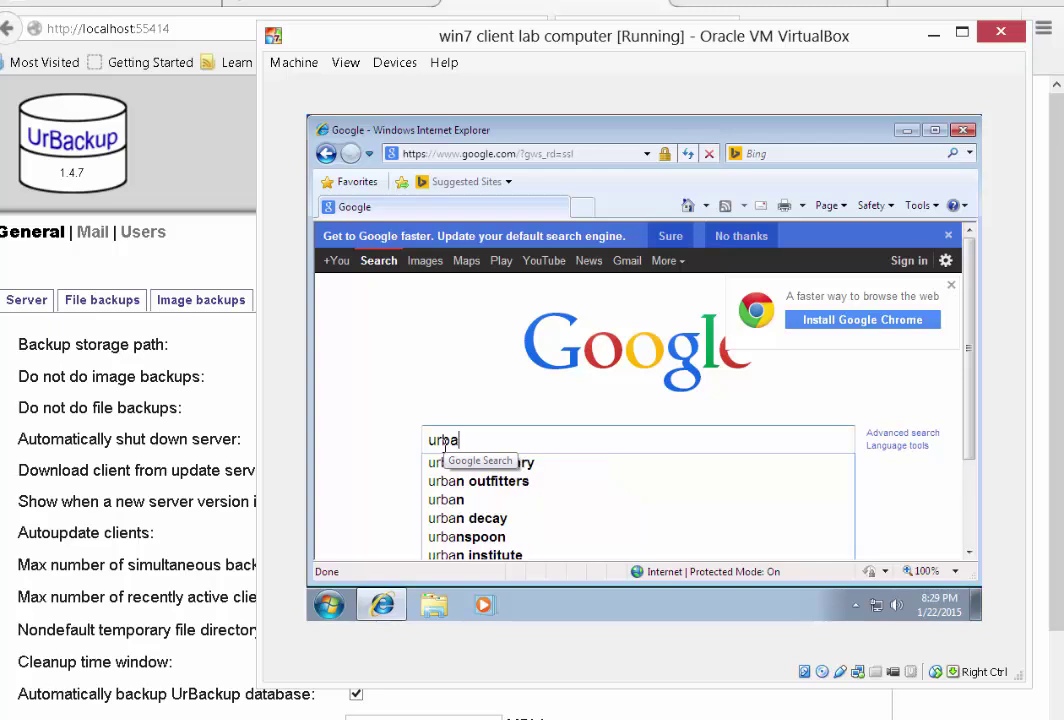
type("ckup")
key("Return")
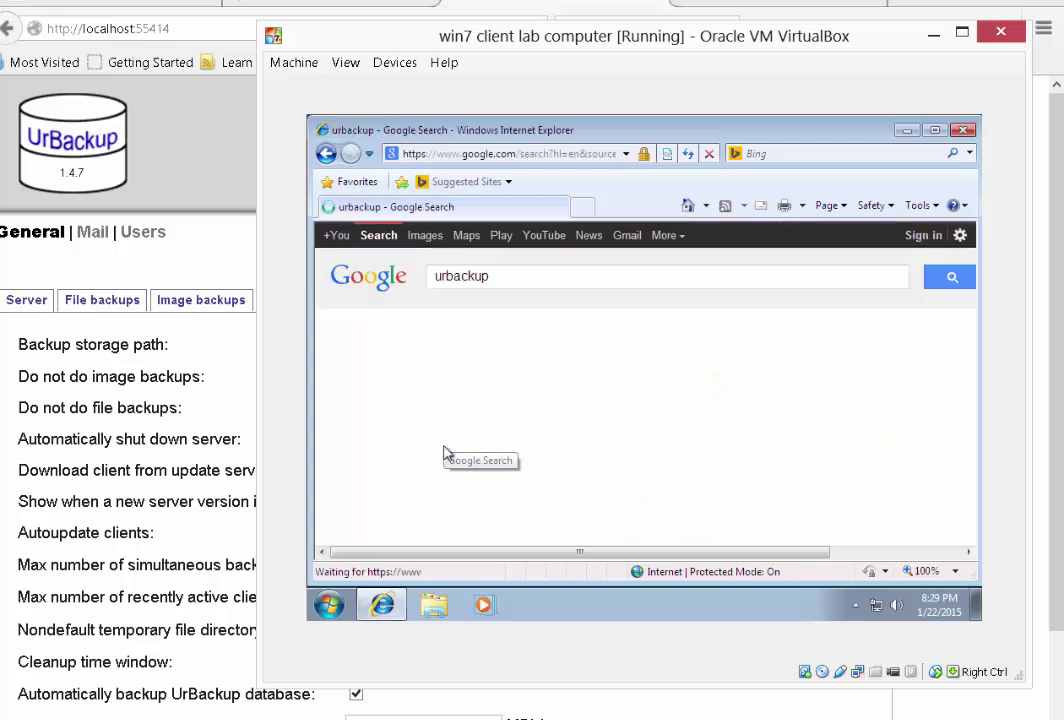
- Open the UrBackup download page from the search results and go to the Client downloads
scroll(476, 321, "down", 1)
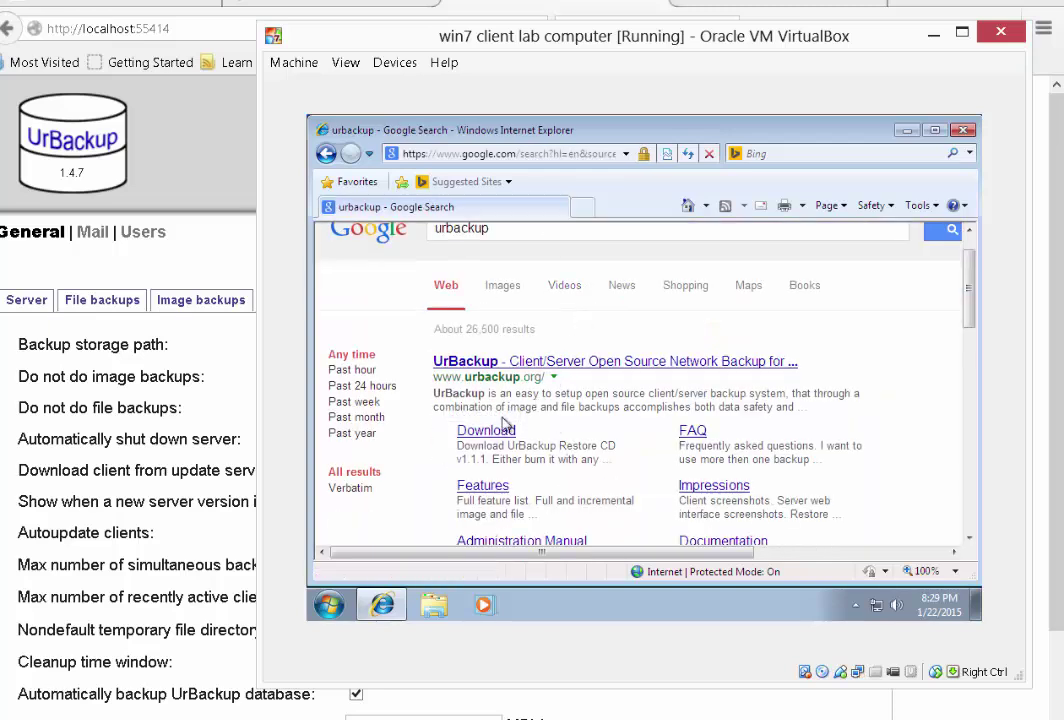
left_click(486, 431)
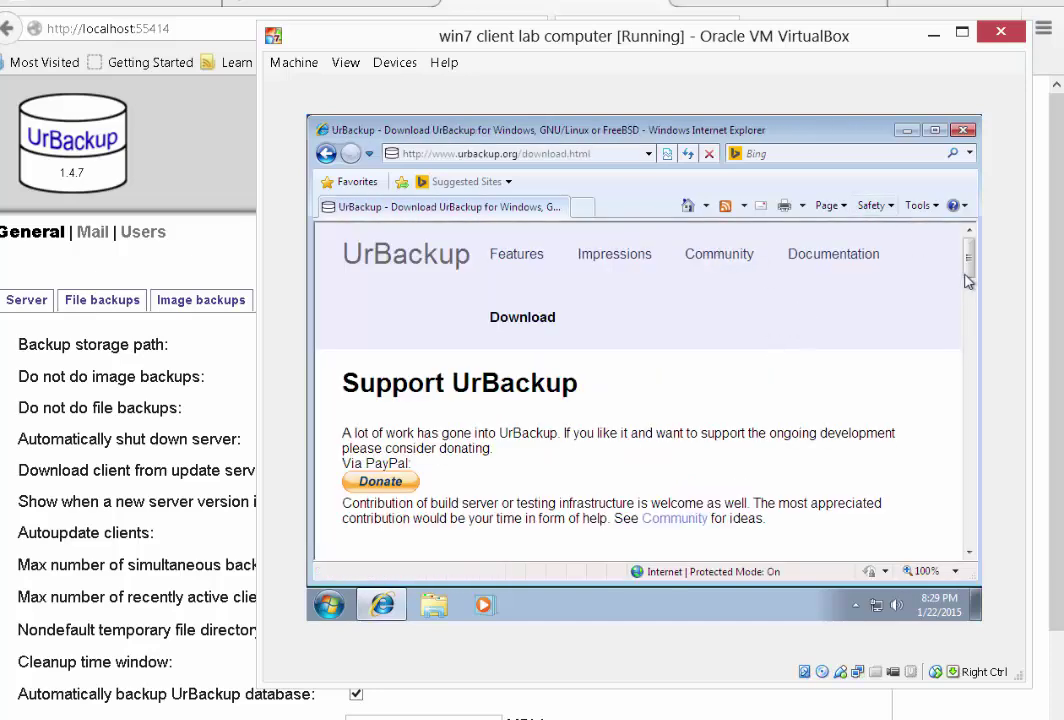
left_click_drag(973, 268, 975, 302)
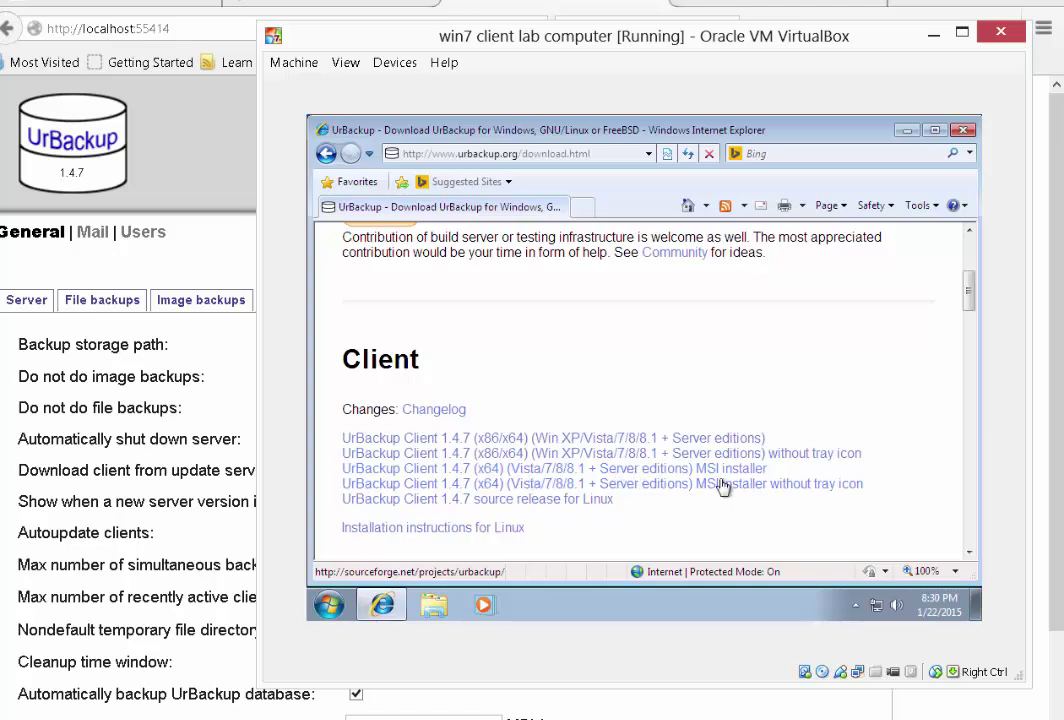
- Try to download and save the UrBackup Client 1.4.7 (x64) MSI installer in the virtual machine
left_click(655, 472)
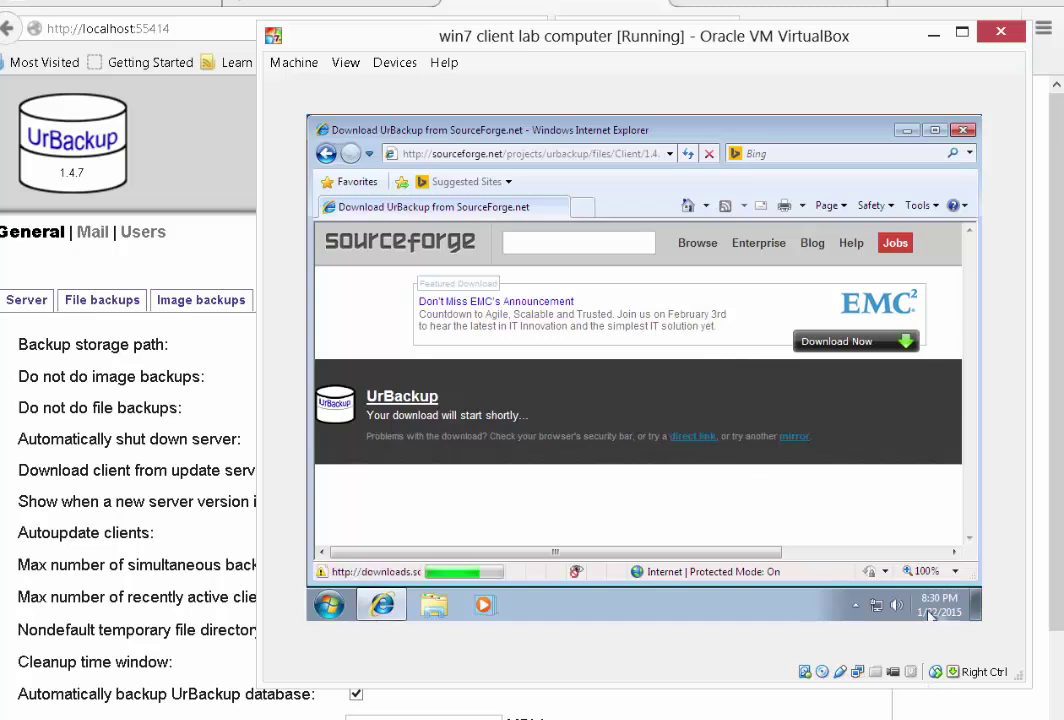
mouse_move(930, 615)
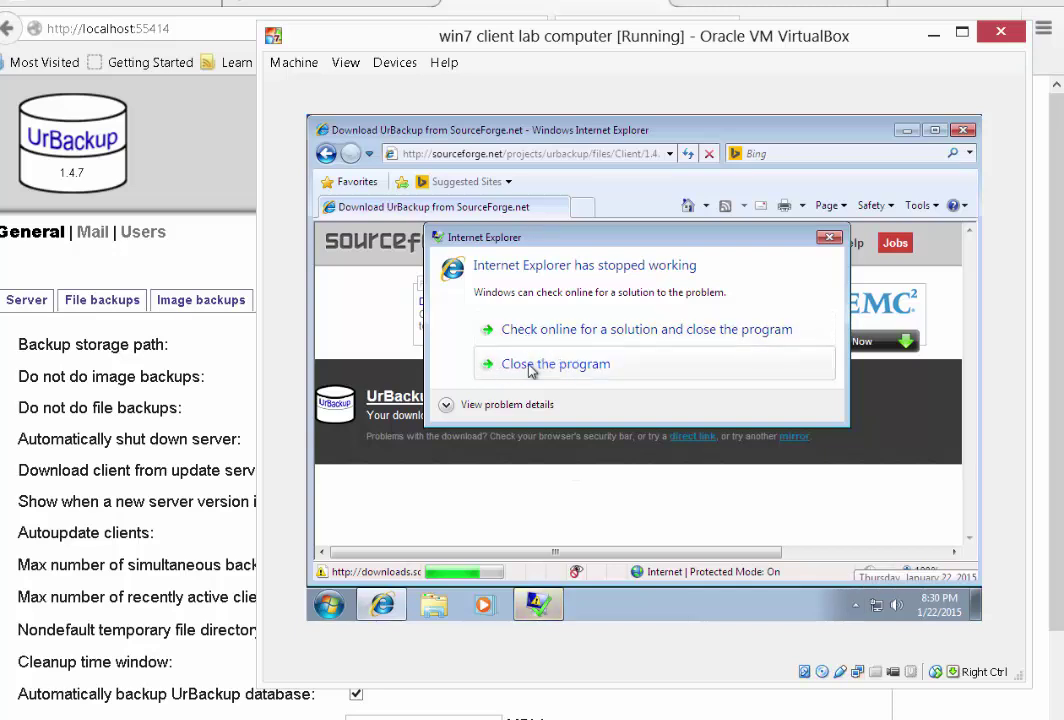
left_click(505, 366)
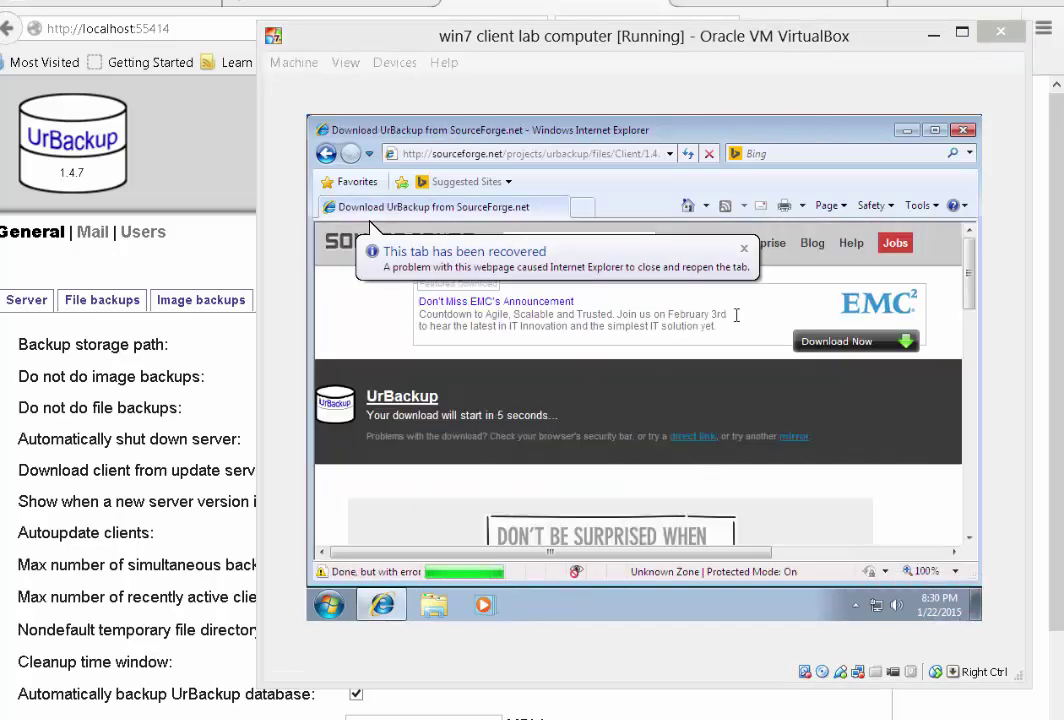
left_click(741, 252)
left_click(744, 251)
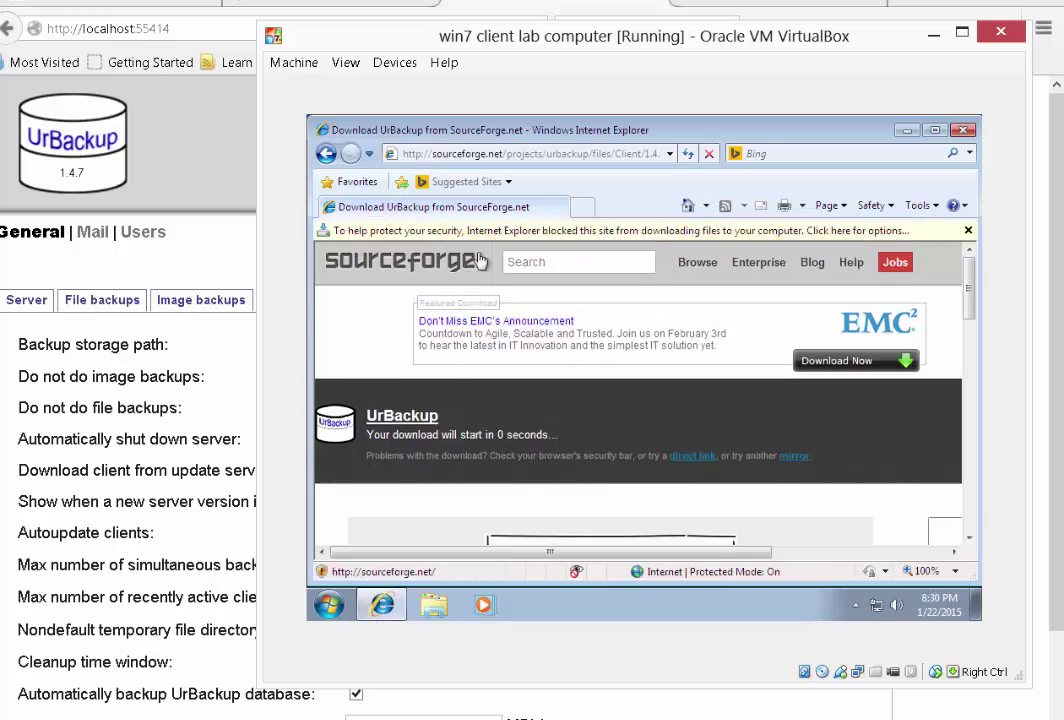
left_click(530, 231)
left_click(548, 242)
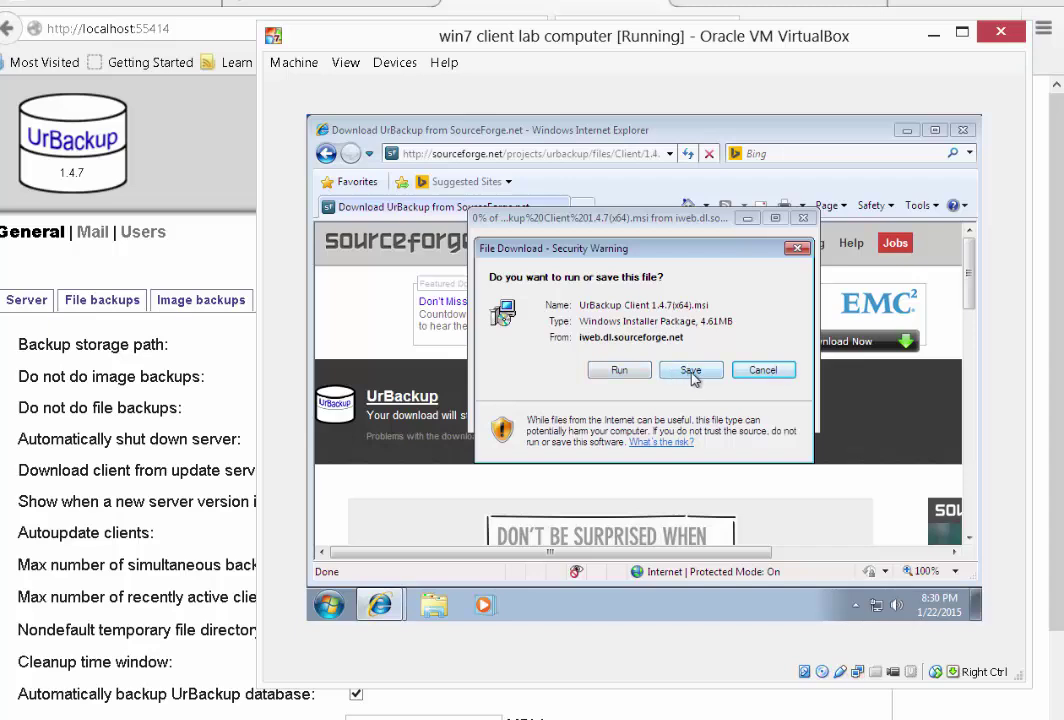
left_click(672, 375)
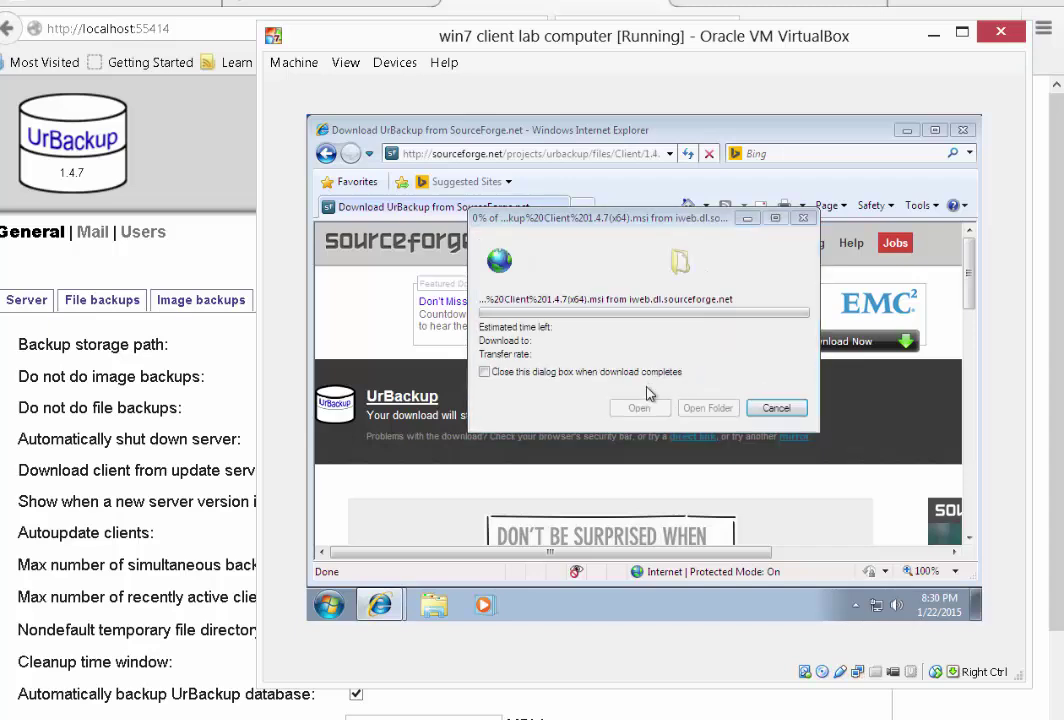
left_click(818, 532)
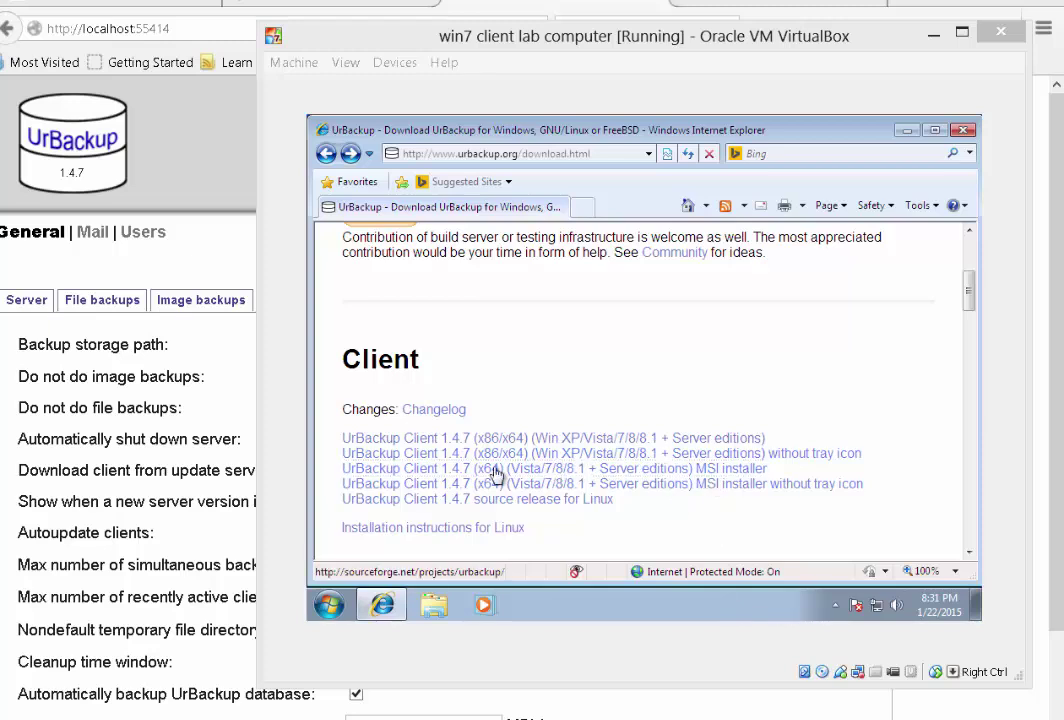
- Download and run the UrBackup Client 1.4.7 (x86/x64) installer for Win XP/Vista/7/8/8.1, and minimize Internet Explorer
left_click(540, 468)
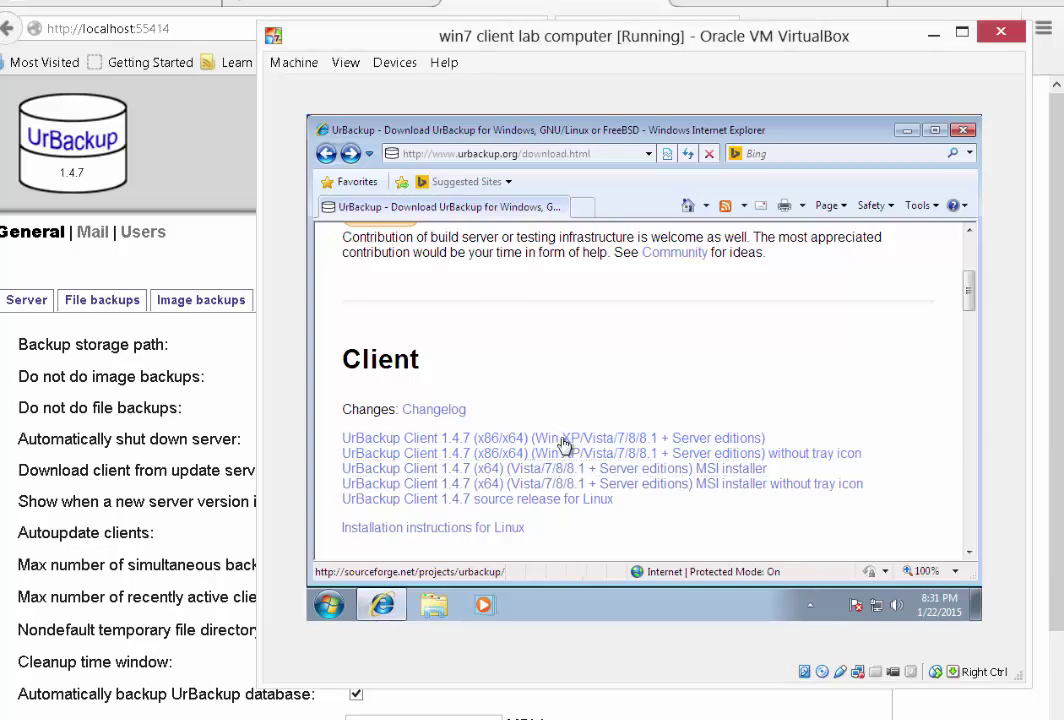
left_click(565, 440)
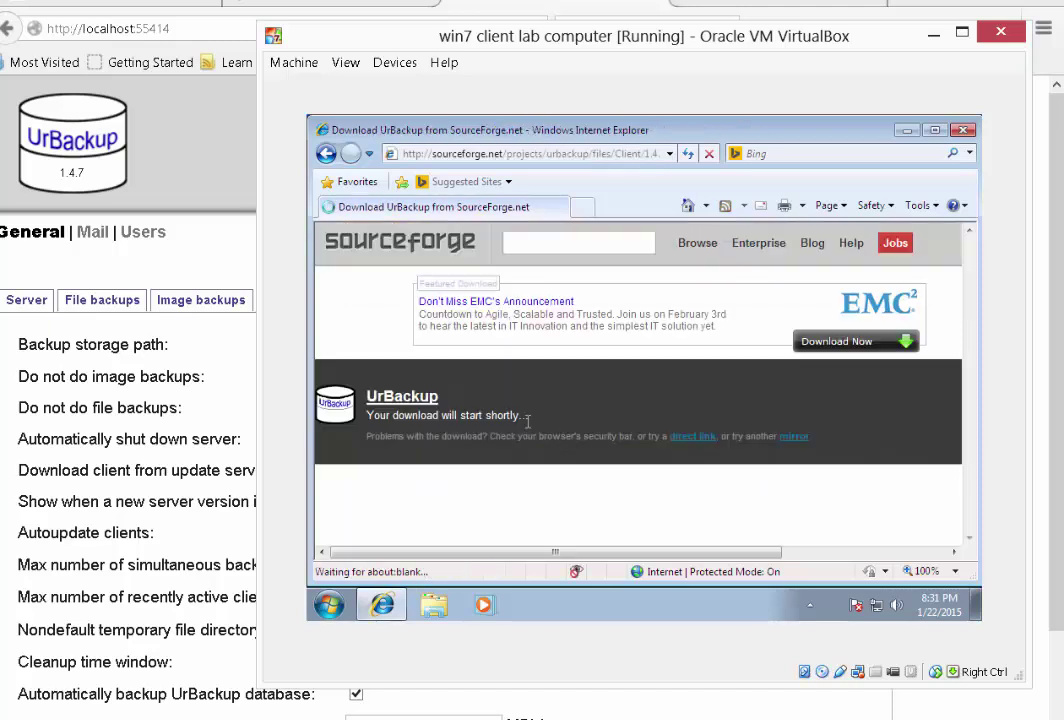
left_click(691, 444)
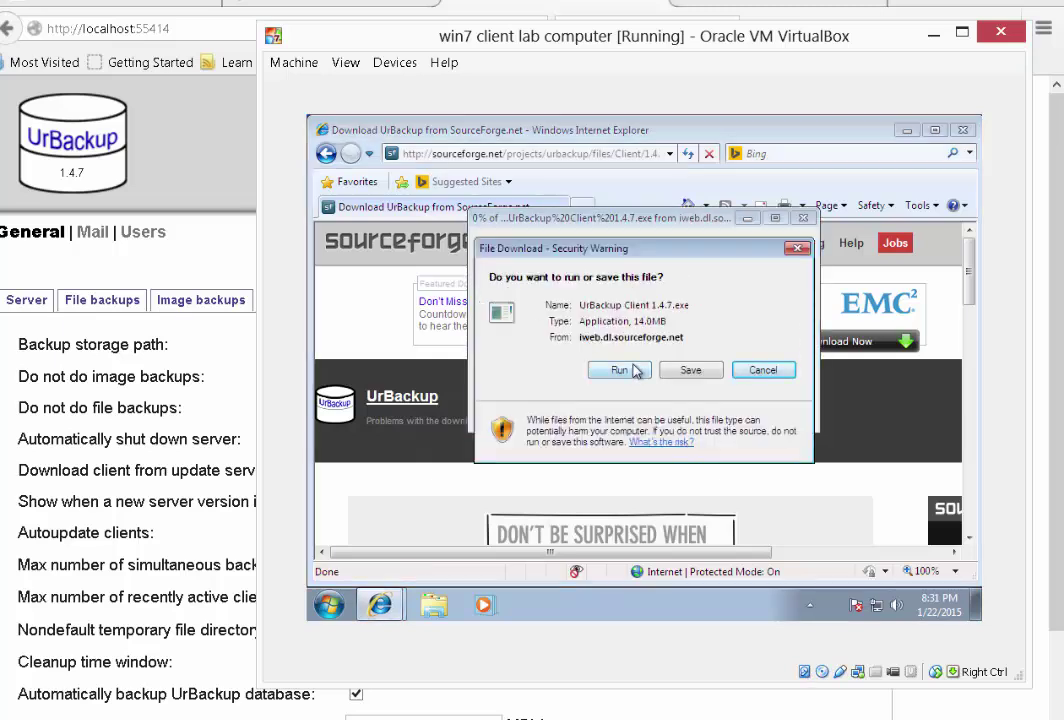
left_click(633, 371)
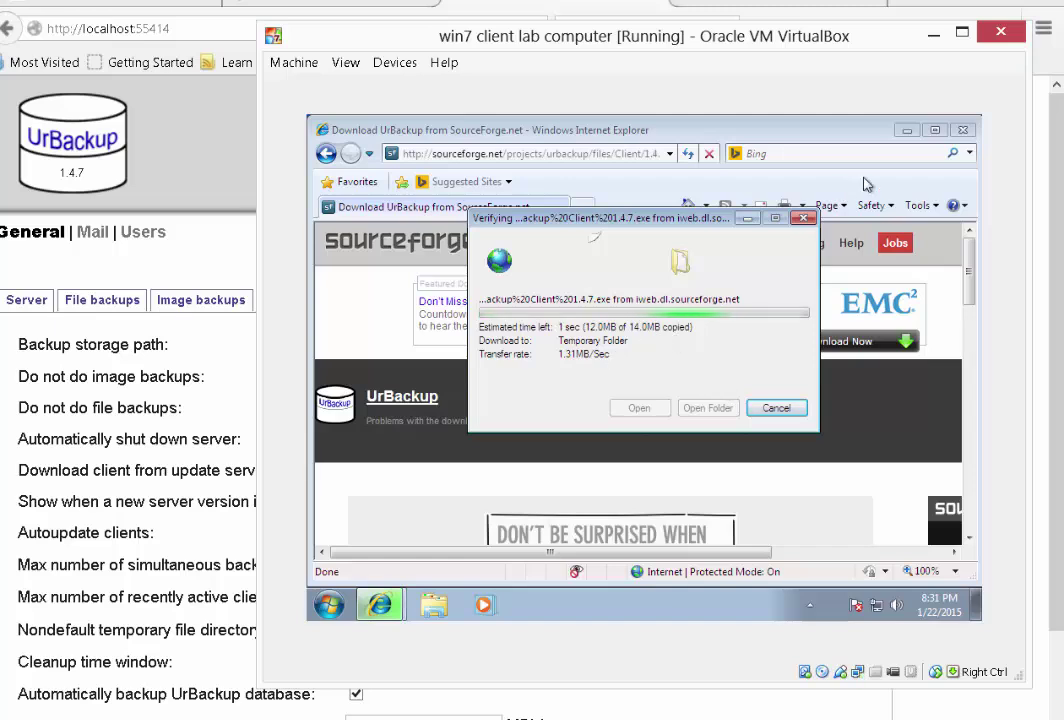
left_click(910, 131)
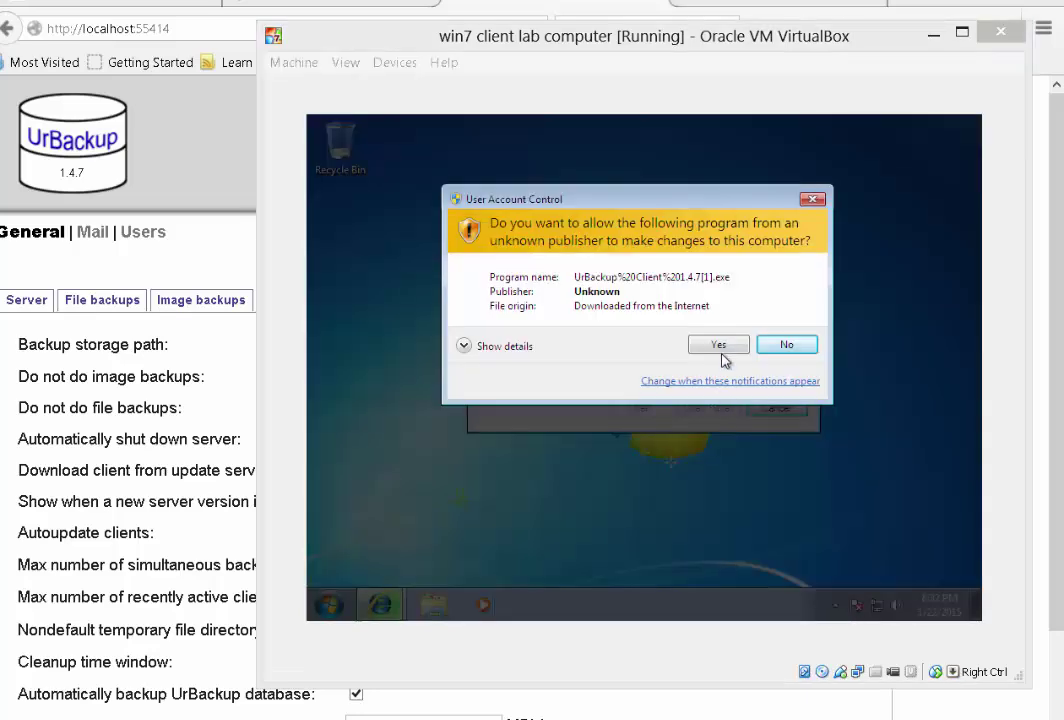
- Allow the installer to make changes and complete the UrBackup Client 1.4.7 setup in English
left_click(721, 350)
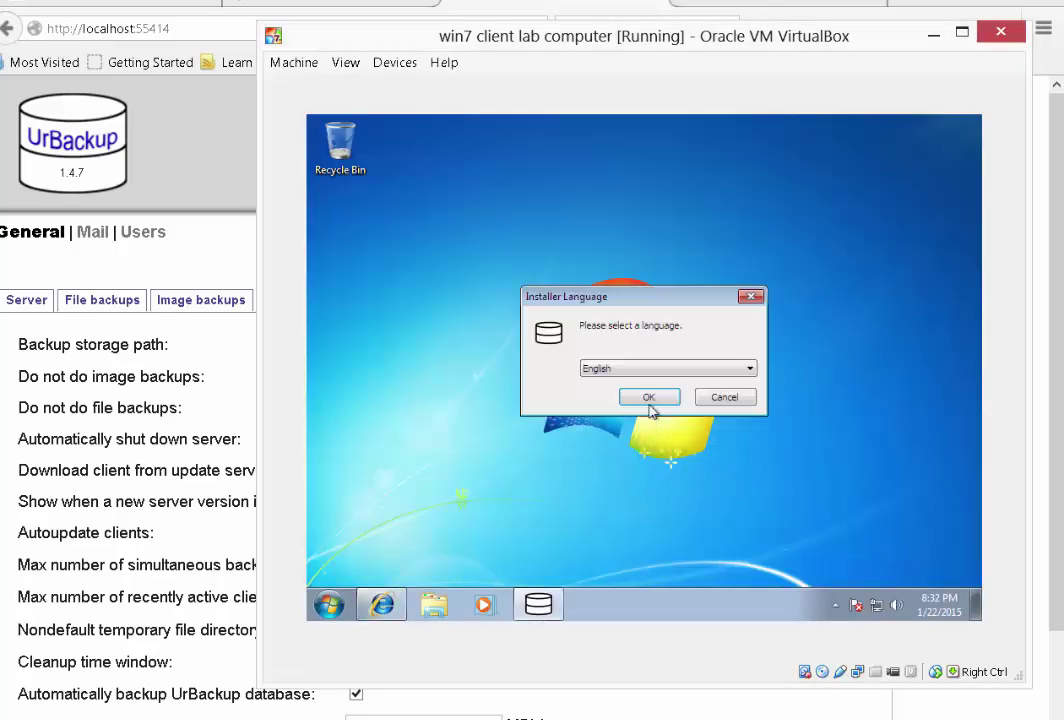
left_click(649, 399)
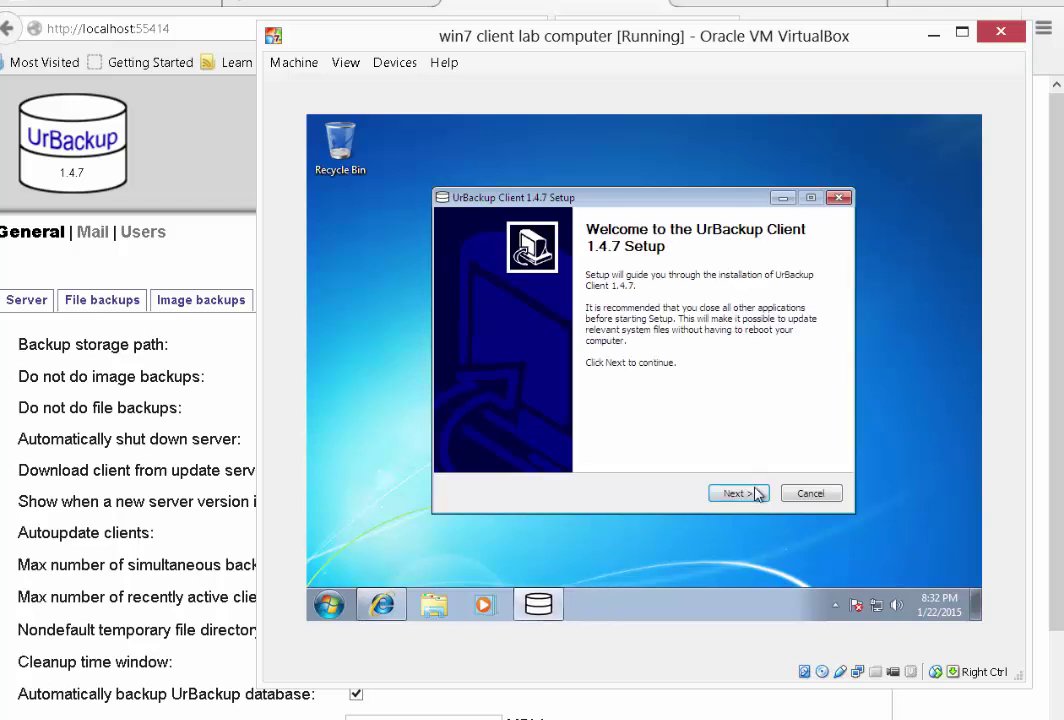
left_click(757, 495)
left_click(742, 494)
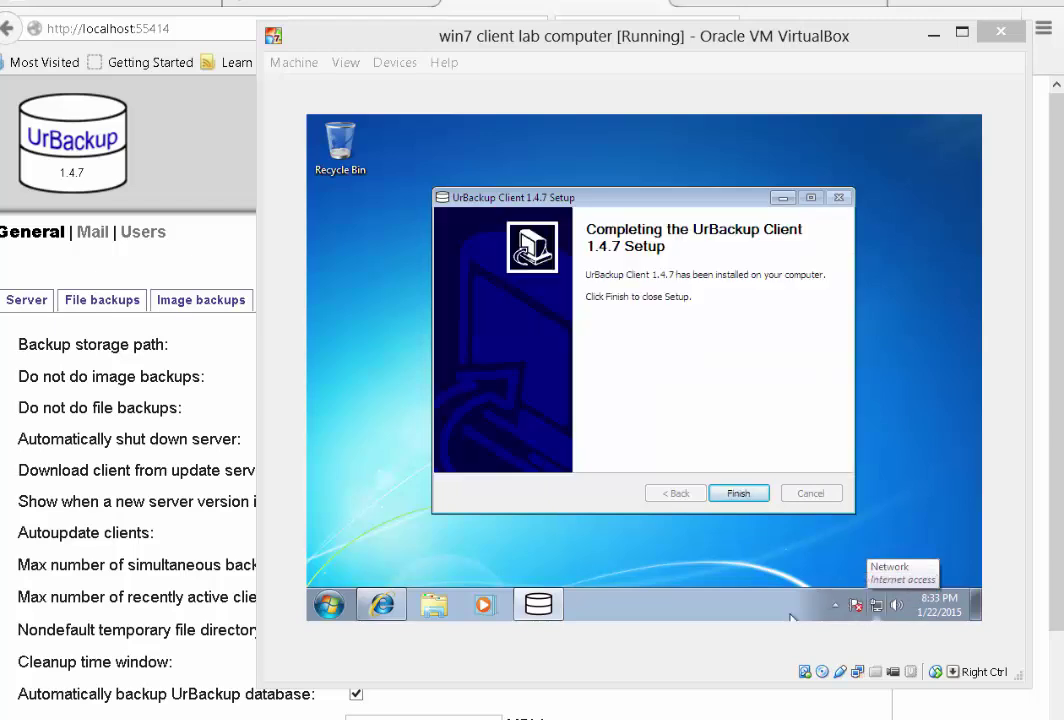
left_click(739, 494)
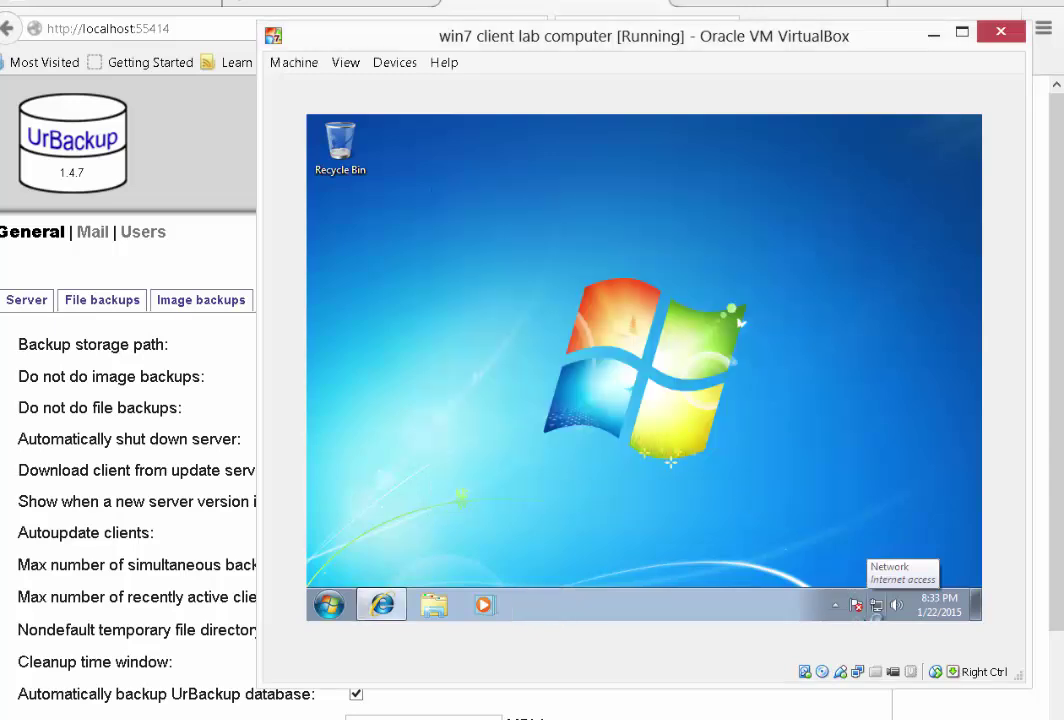
- Switch to the UrBackup server web interface in the host browser and check the Backup status page for the new client
left_click(835, 604)
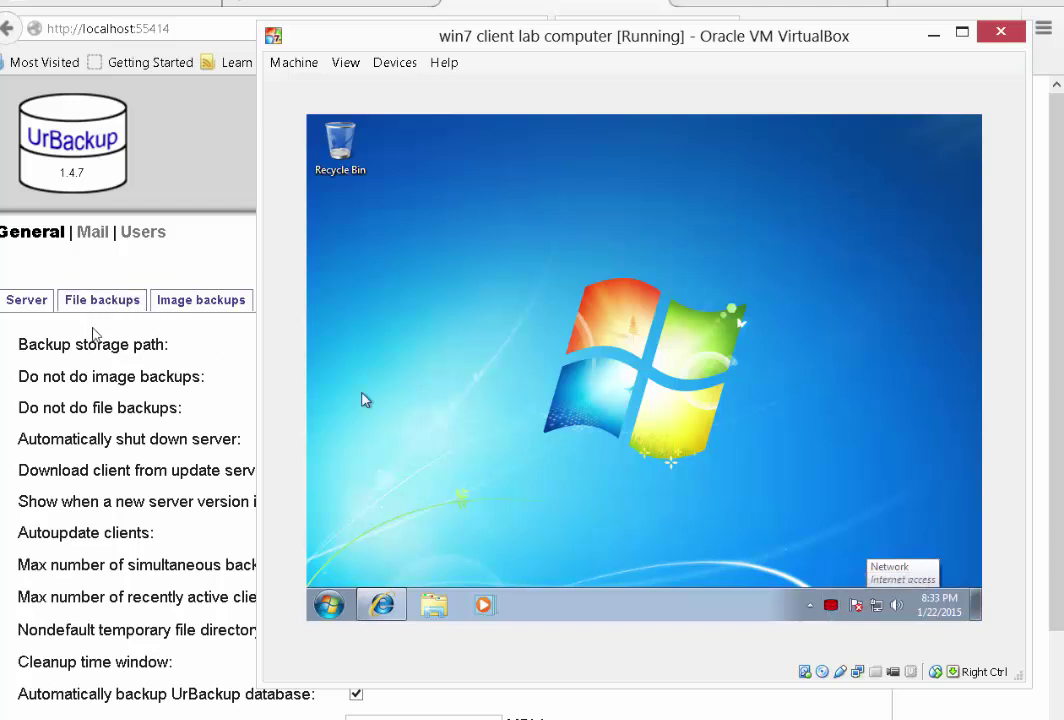
left_click(190, 338)
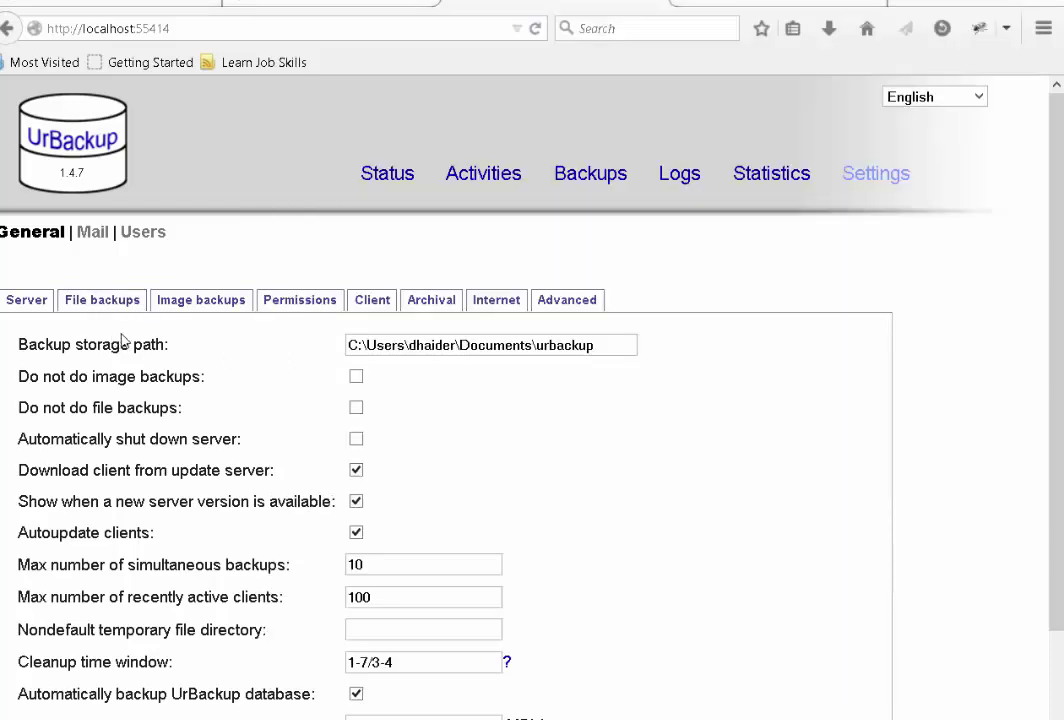
left_click(388, 182)
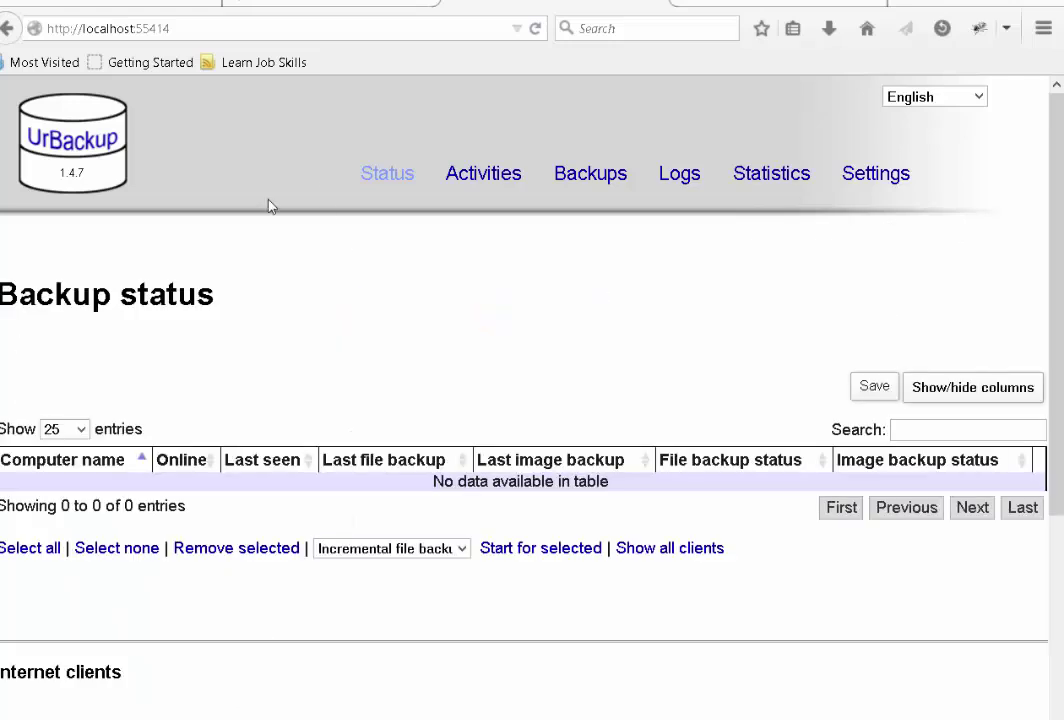
left_click(696, 551)
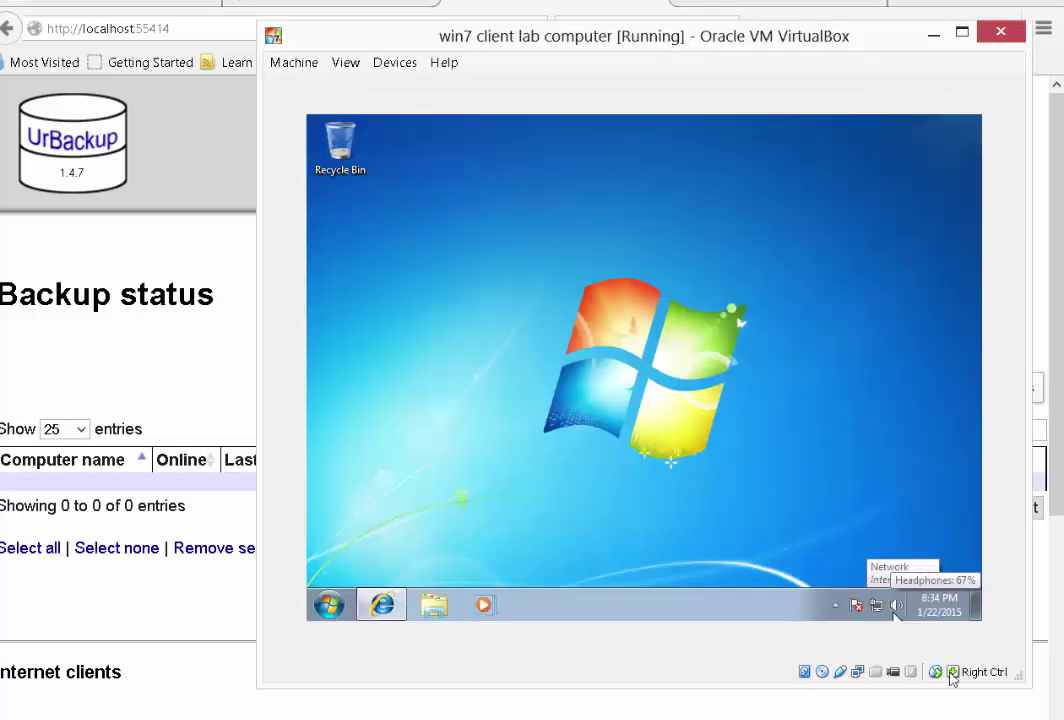
- Open the UrBackup client's Status window in the virtual machine to check its server connection
left_click(835, 605)
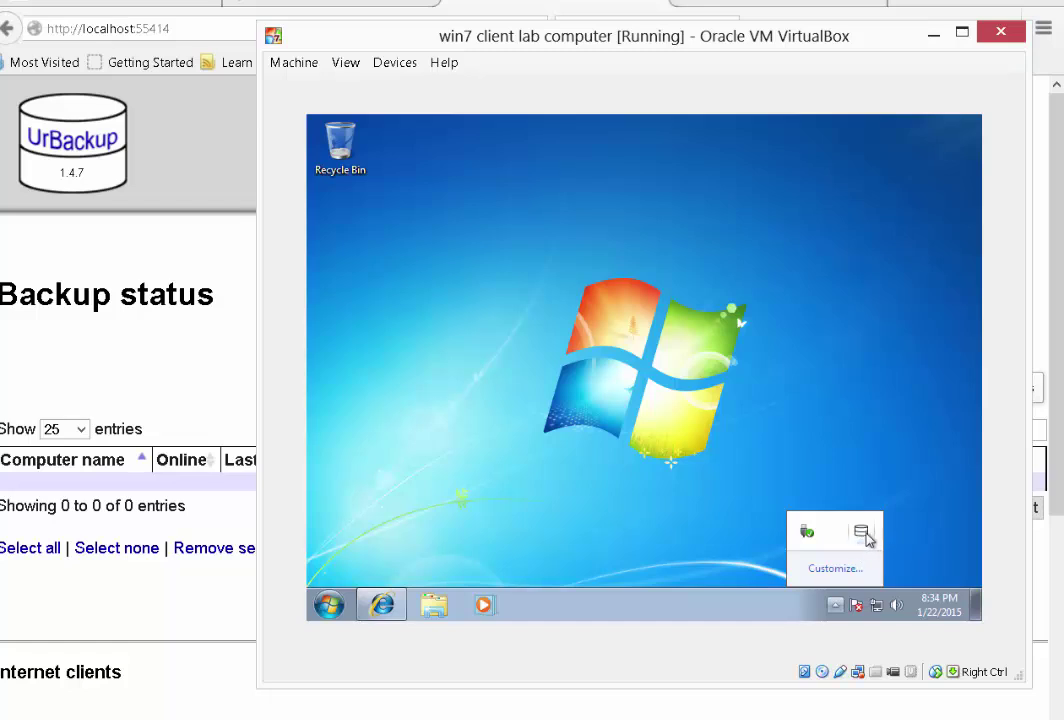
right_click(862, 534)
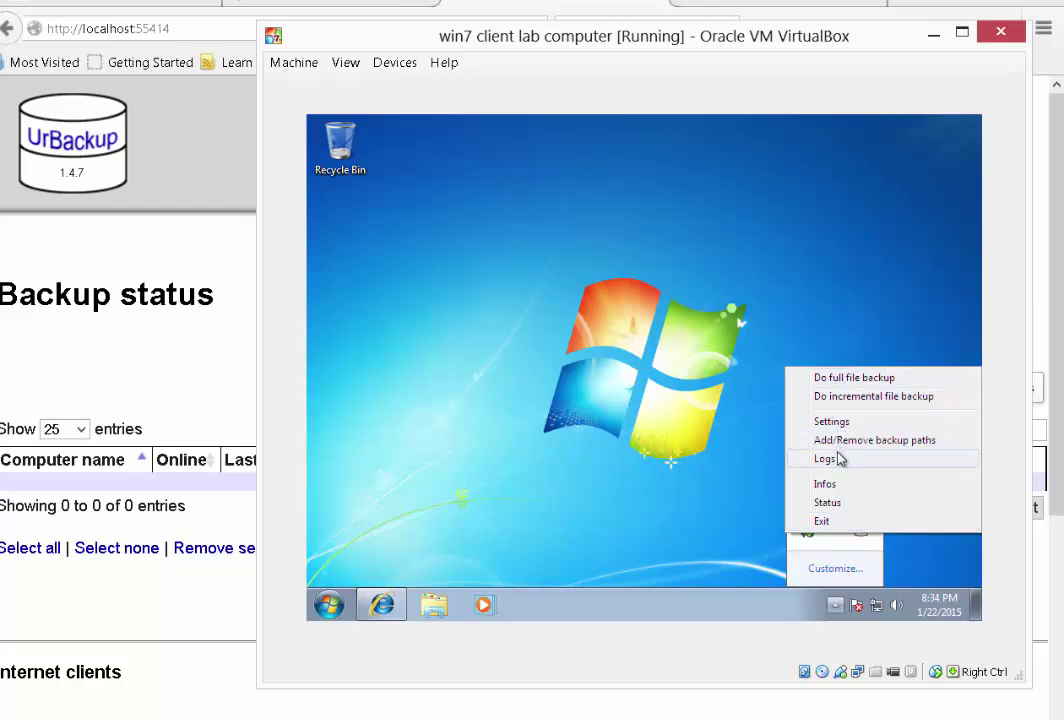
left_click(827, 503)
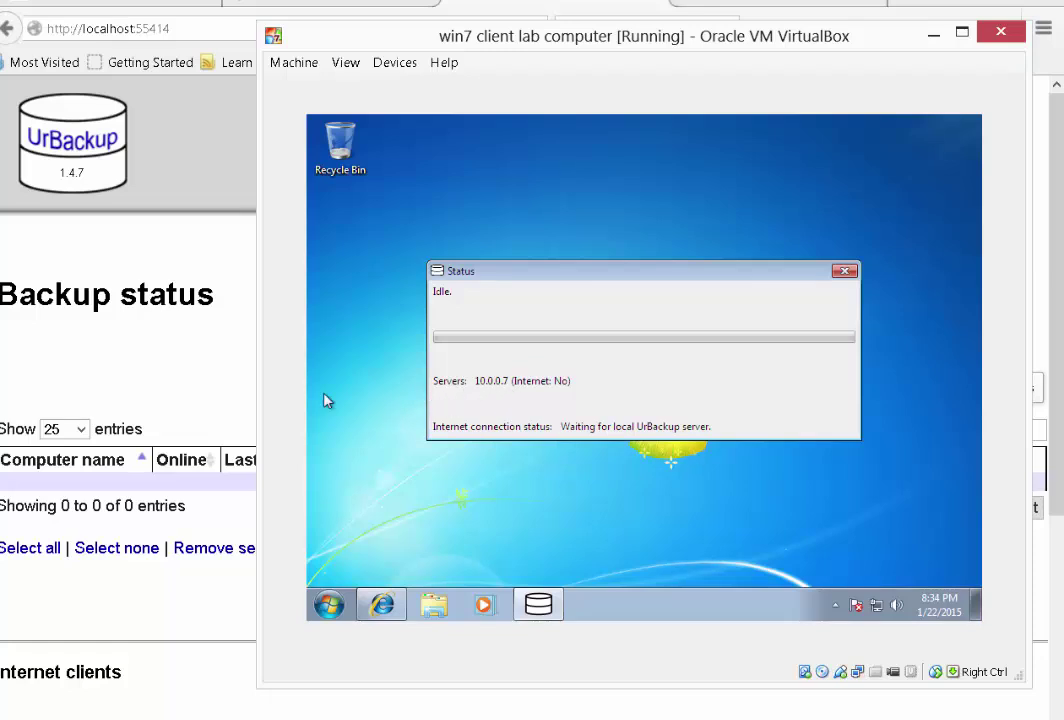
- Switch back to the server web interface and check the Activities and Backup status pages for the client
left_click(237, 385)
left_click(511, 189)
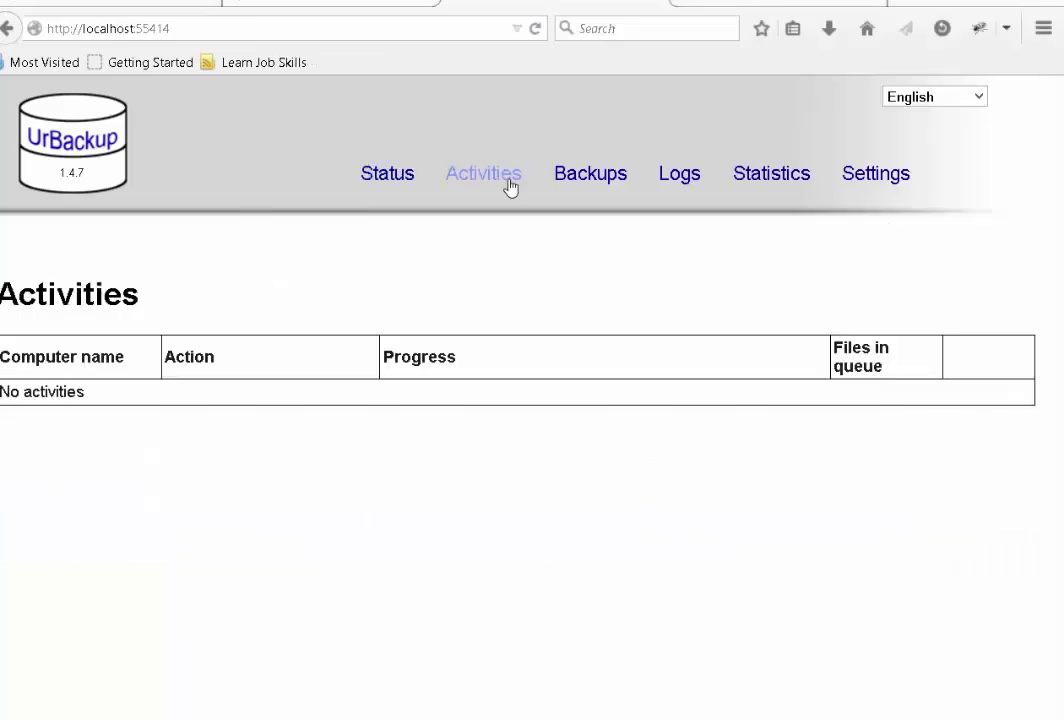
left_click(414, 180)
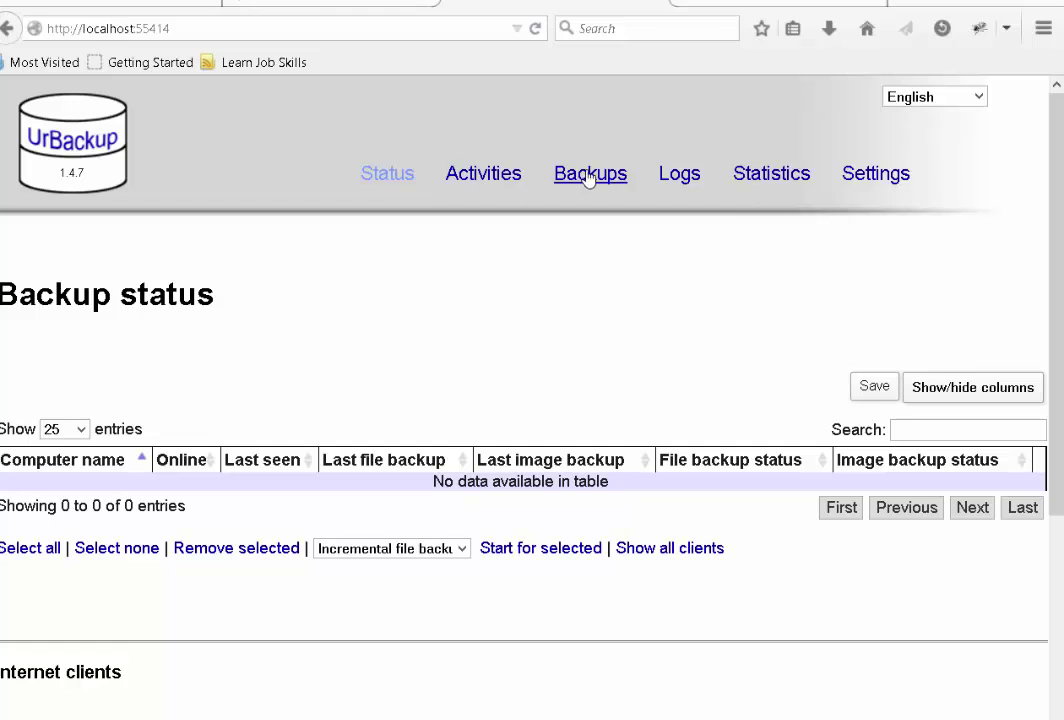
- Return to the virtual machine, close the client's Status window, and view the UrBackup client's available backup commands
mouse_move(662, 719)
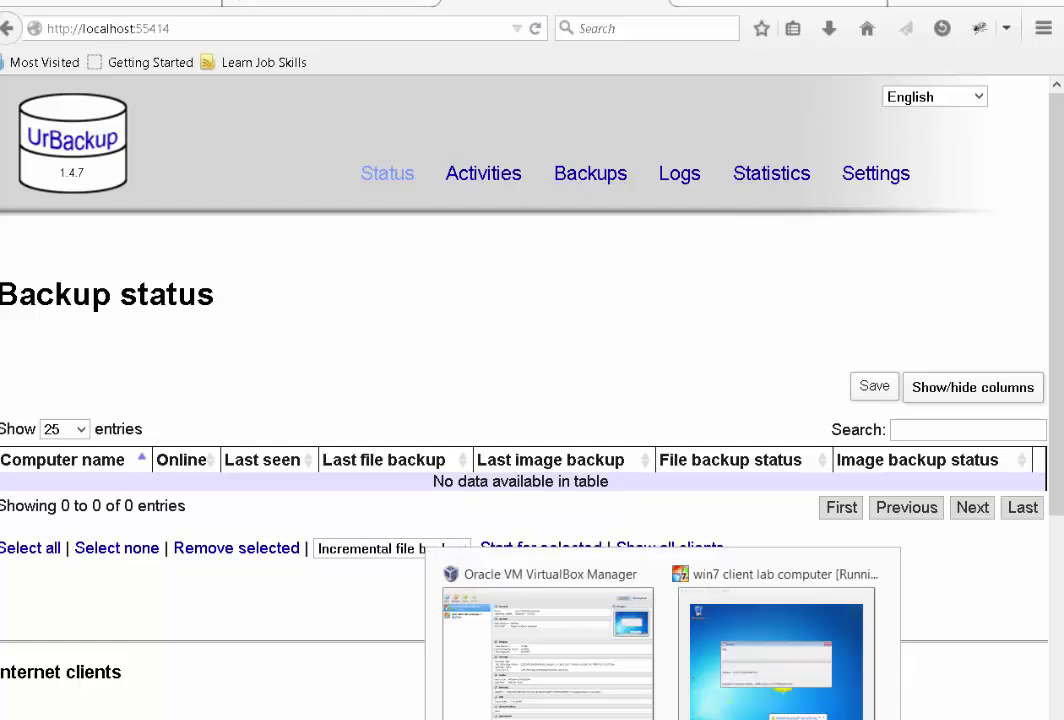
left_click(780, 680)
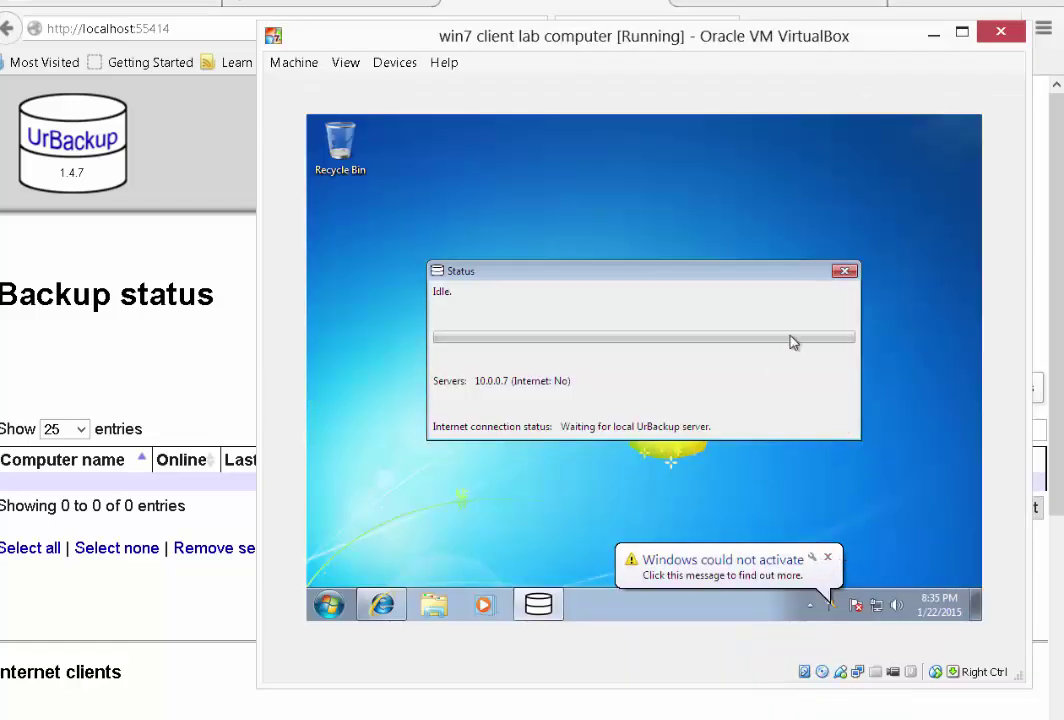
left_click(845, 271)
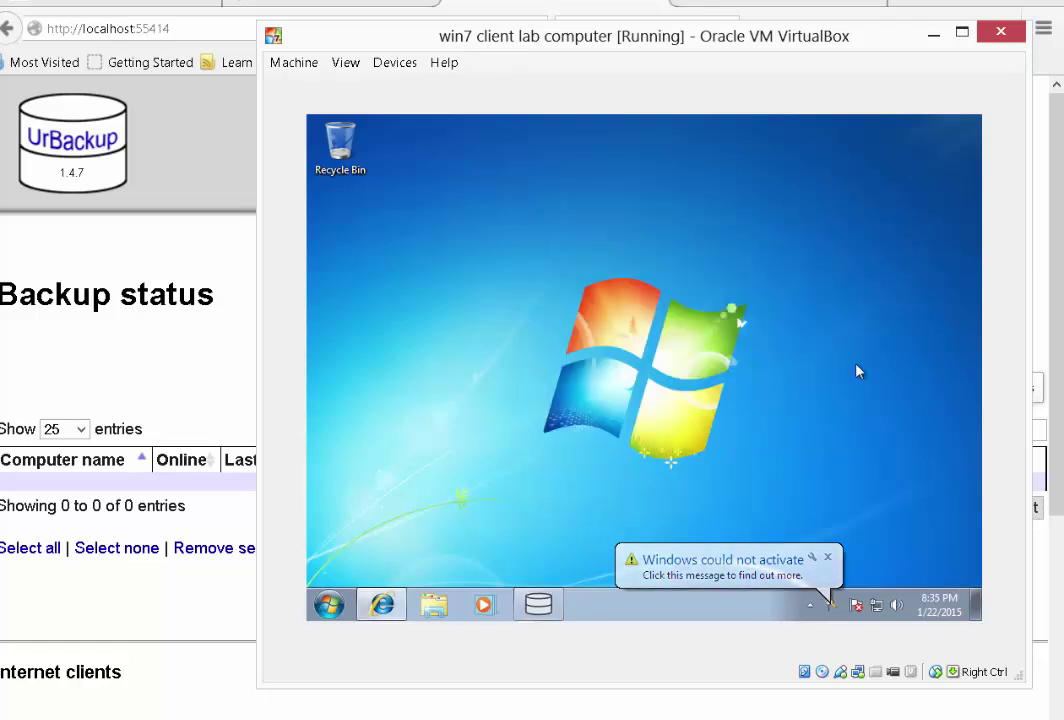
left_click(833, 606)
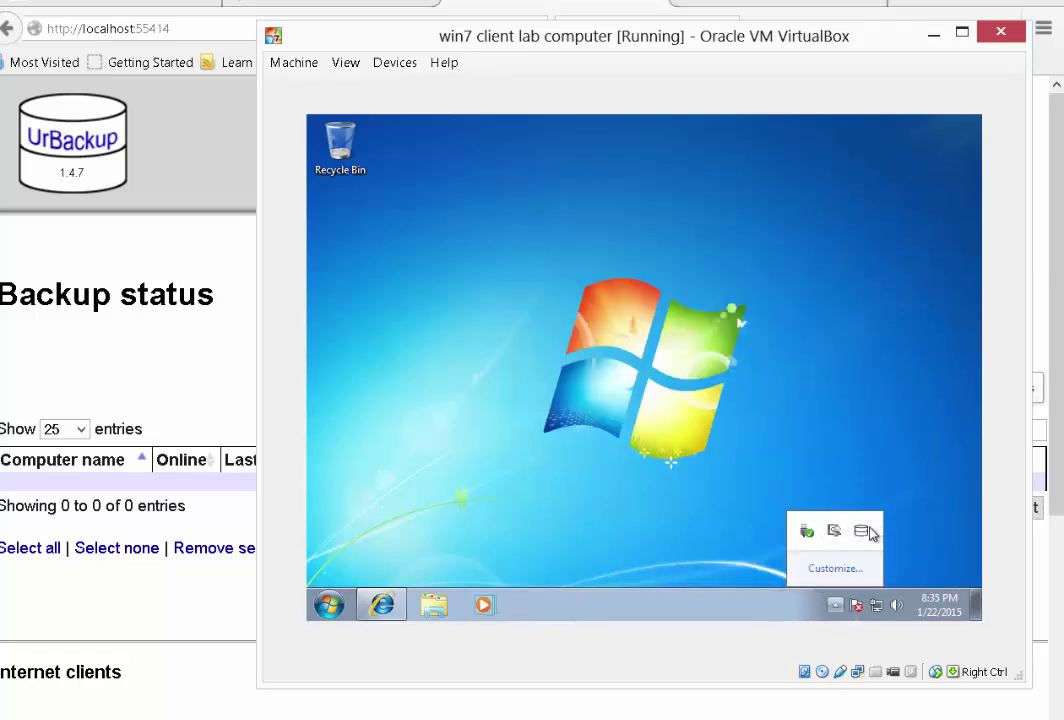
right_click(866, 533)
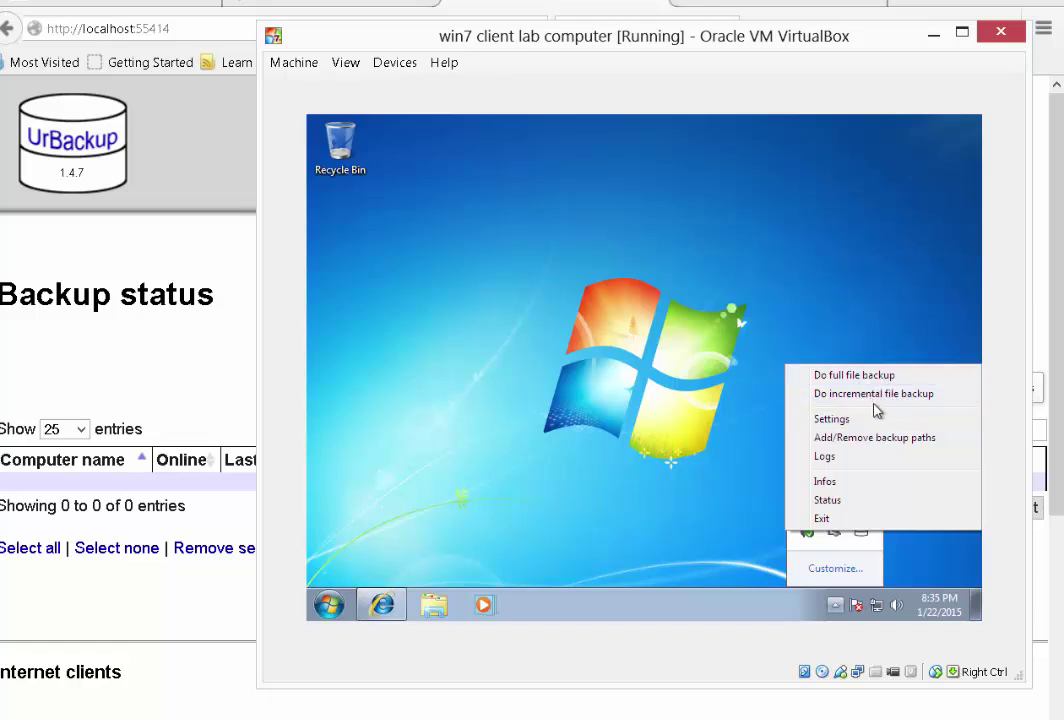
- In the server web interface's File backups settings, disable the incremental and full file backup intervals and save
left_click(114, 387)
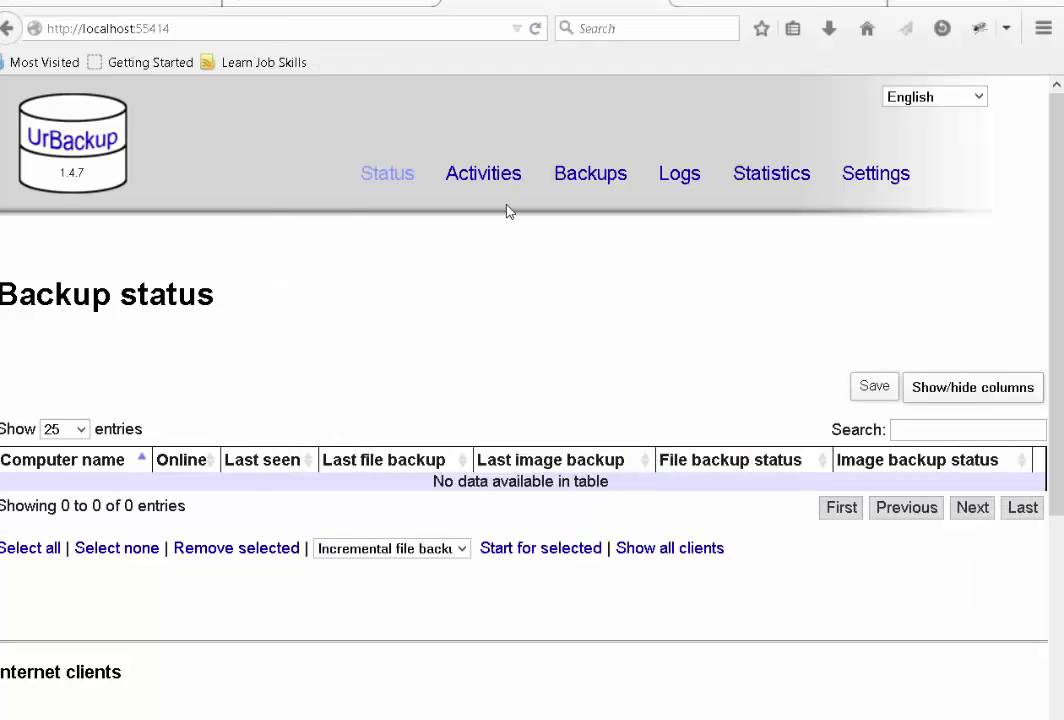
left_click(880, 180)
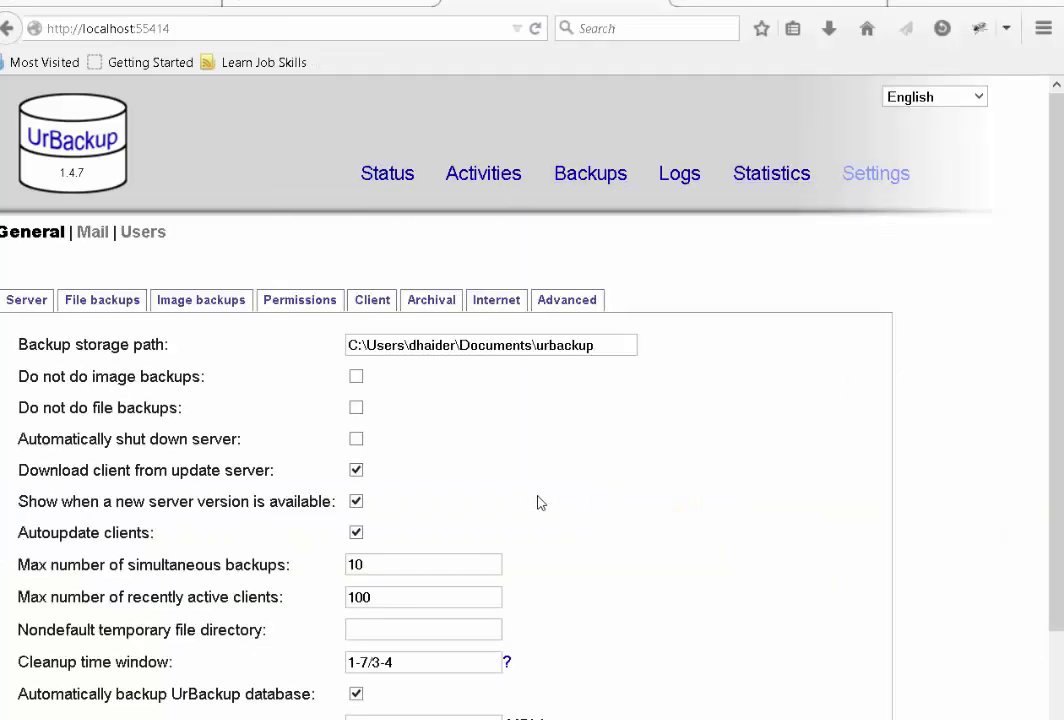
left_click(133, 303)
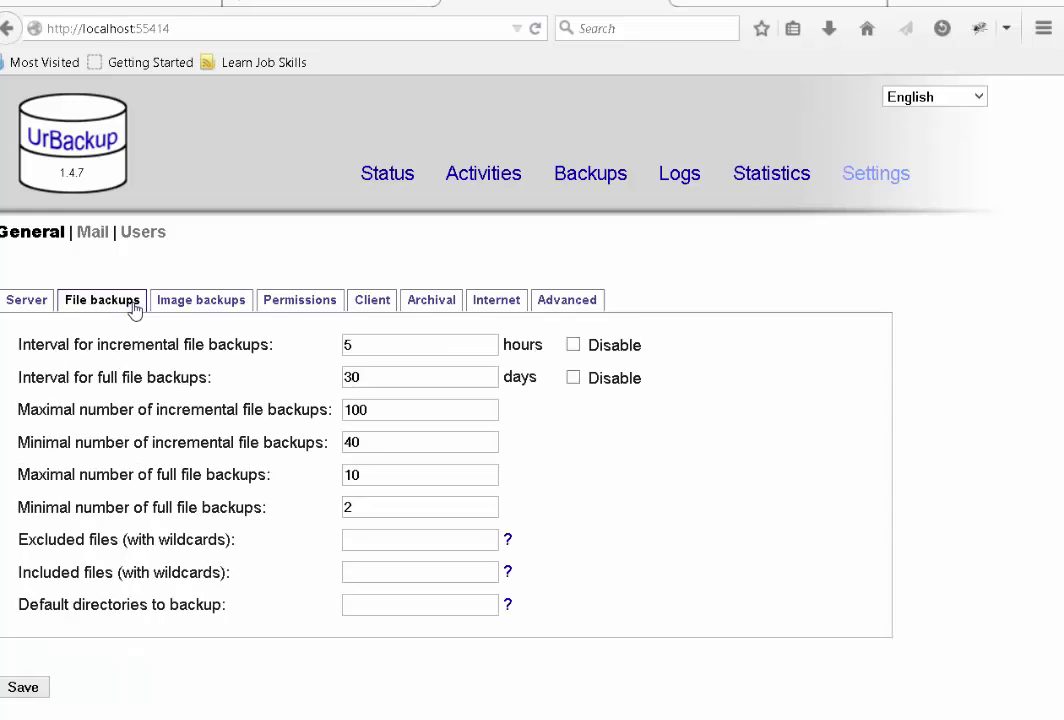
left_click(573, 344)
left_click(573, 377)
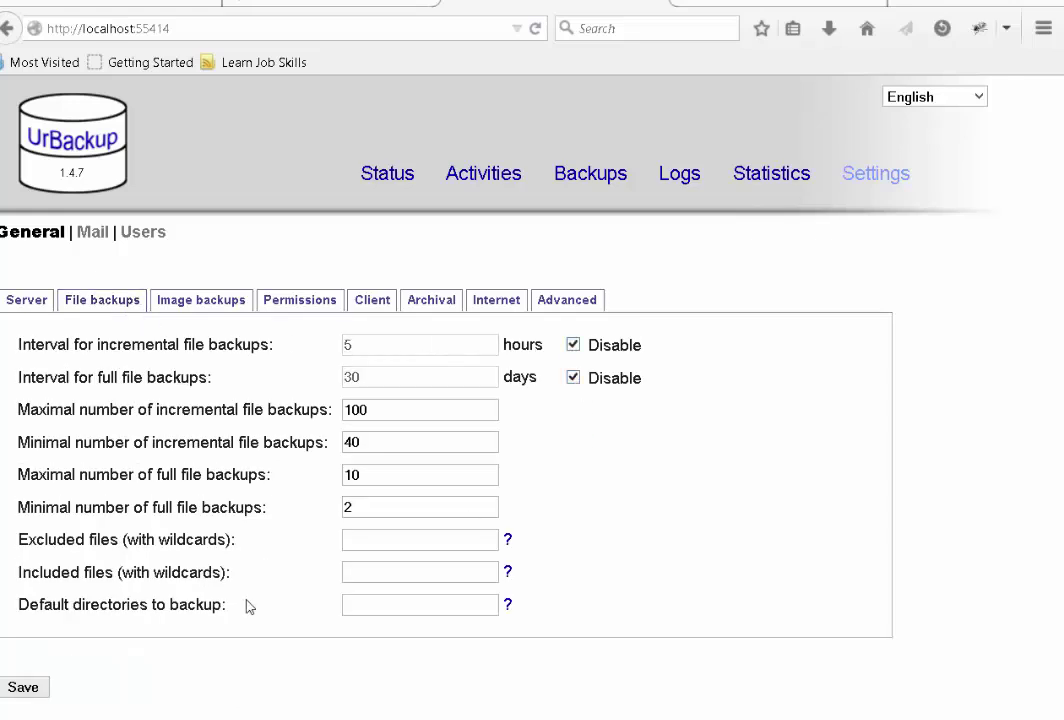
left_click(18, 690)
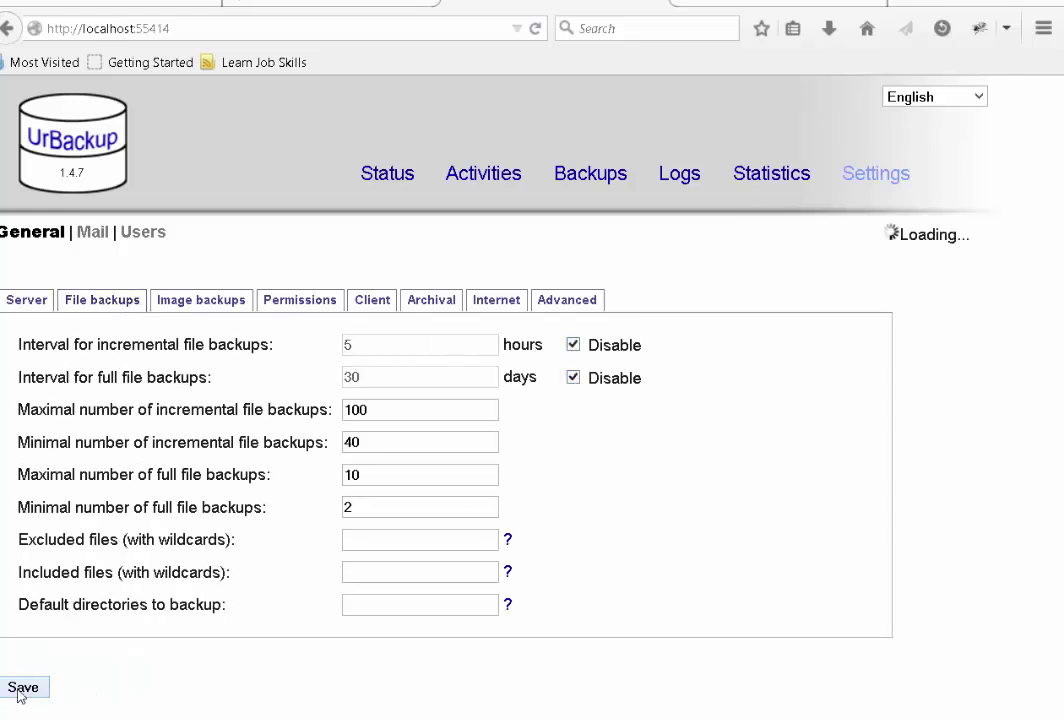
- Review the server's Image backups, File backups and Client settings, and check the Activities page
left_click(215, 302)
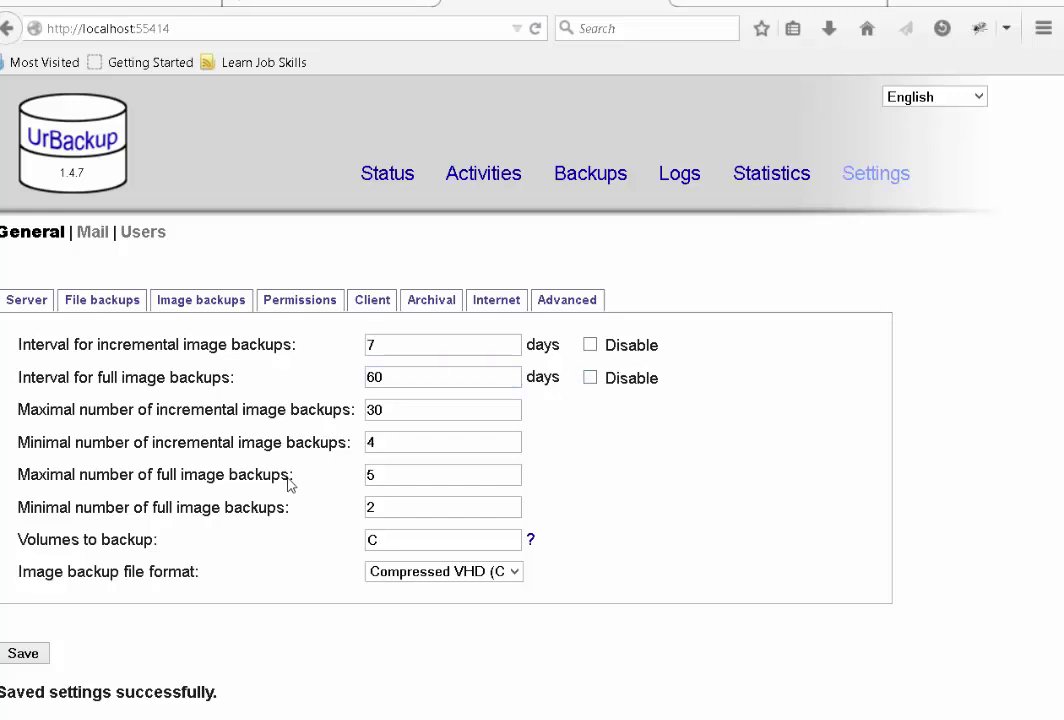
left_click(133, 301)
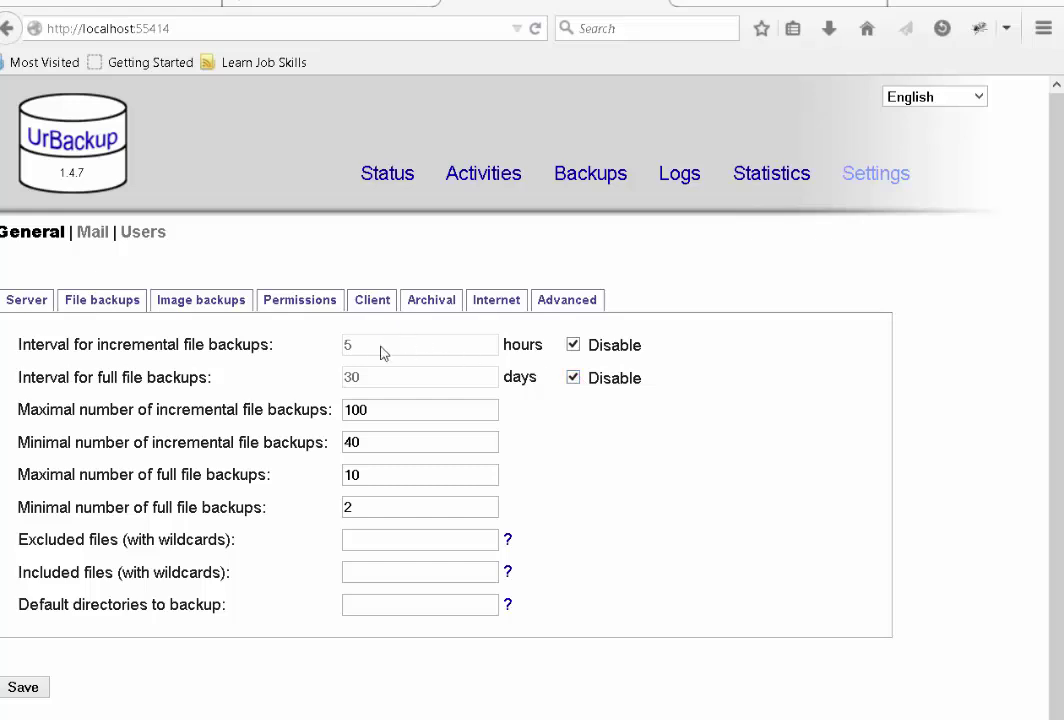
left_click(363, 310)
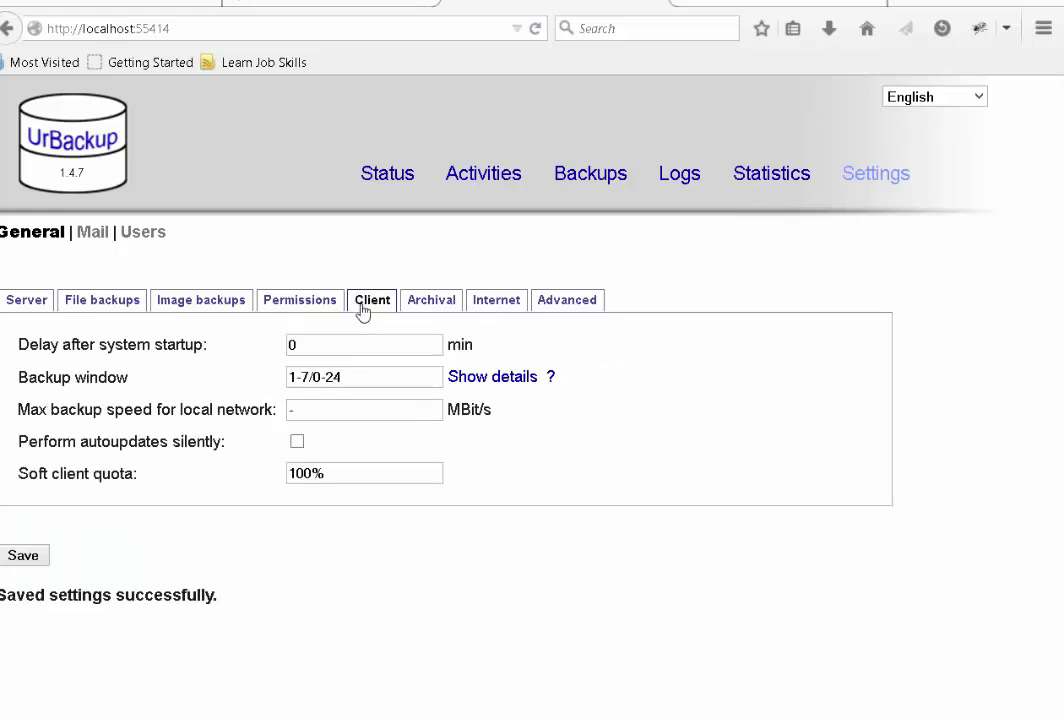
left_click(26, 301)
left_click(483, 176)
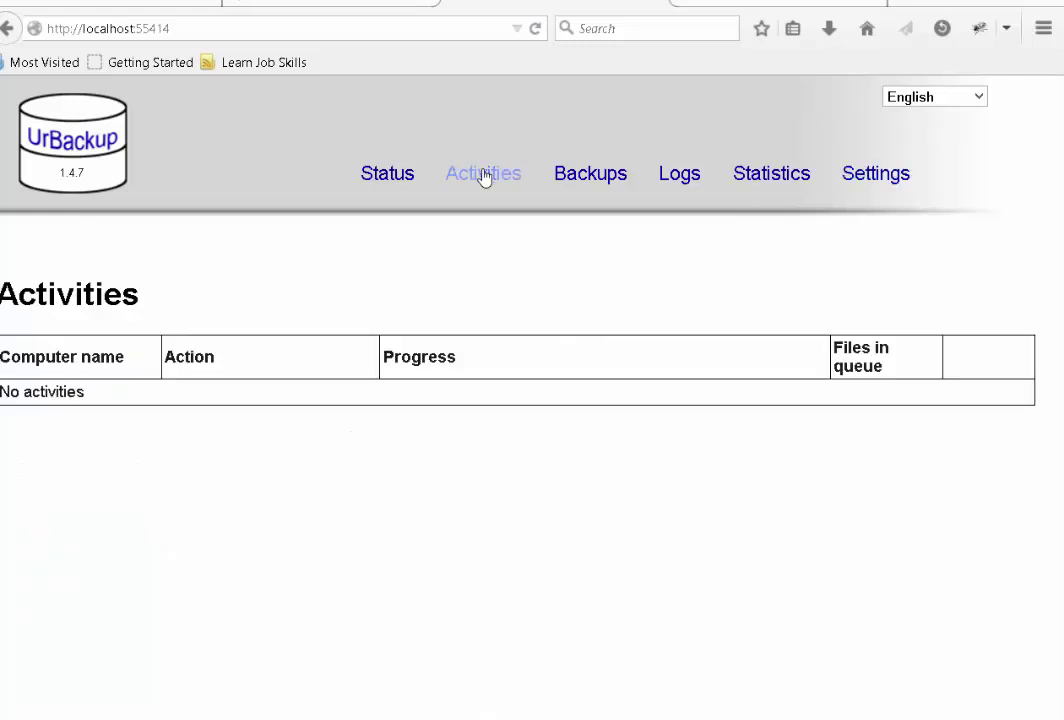
- Switch to the virtual machine, review the UrBackup client's File backups and Internet settings, and accept them
left_click(827, 664)
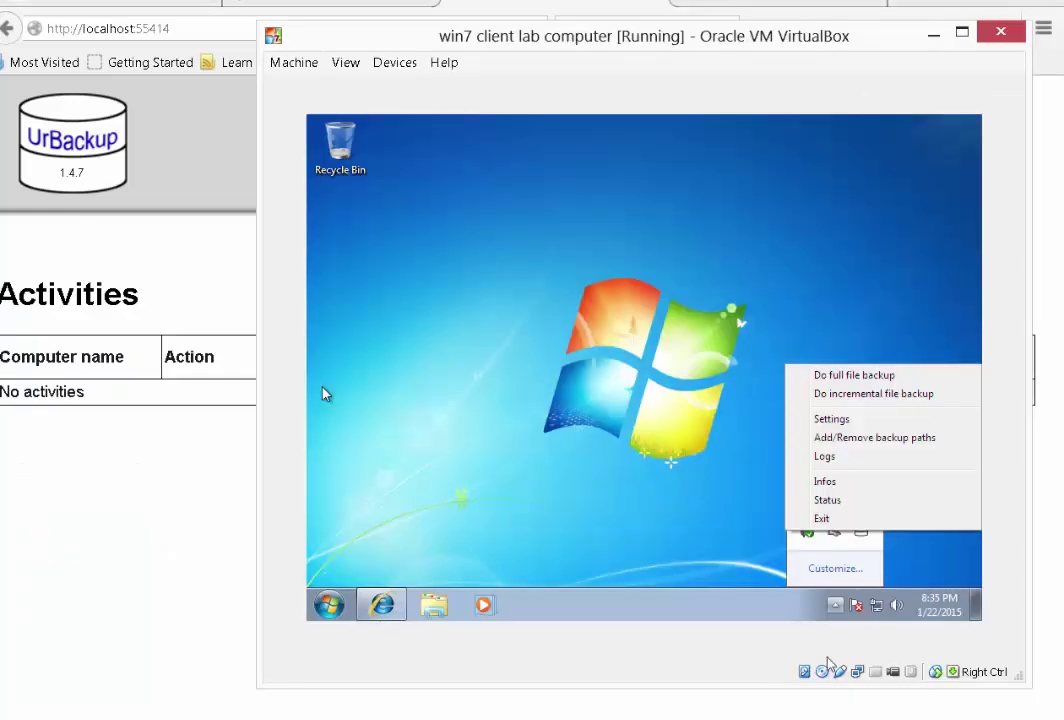
left_click(920, 575)
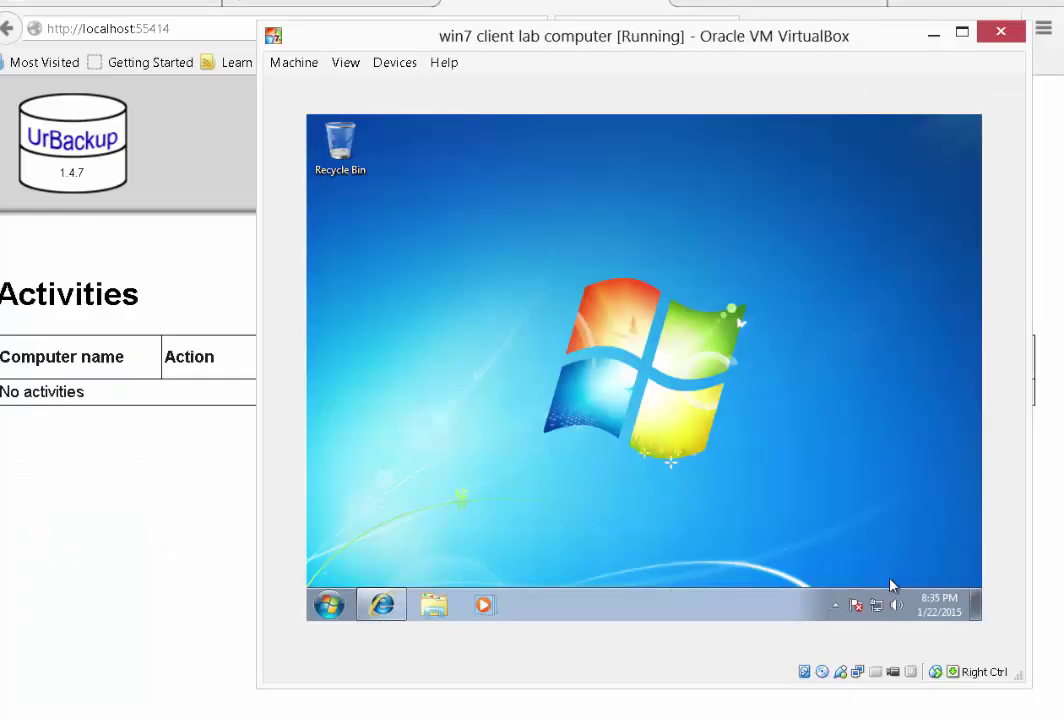
left_click(835, 605)
right_click(866, 537)
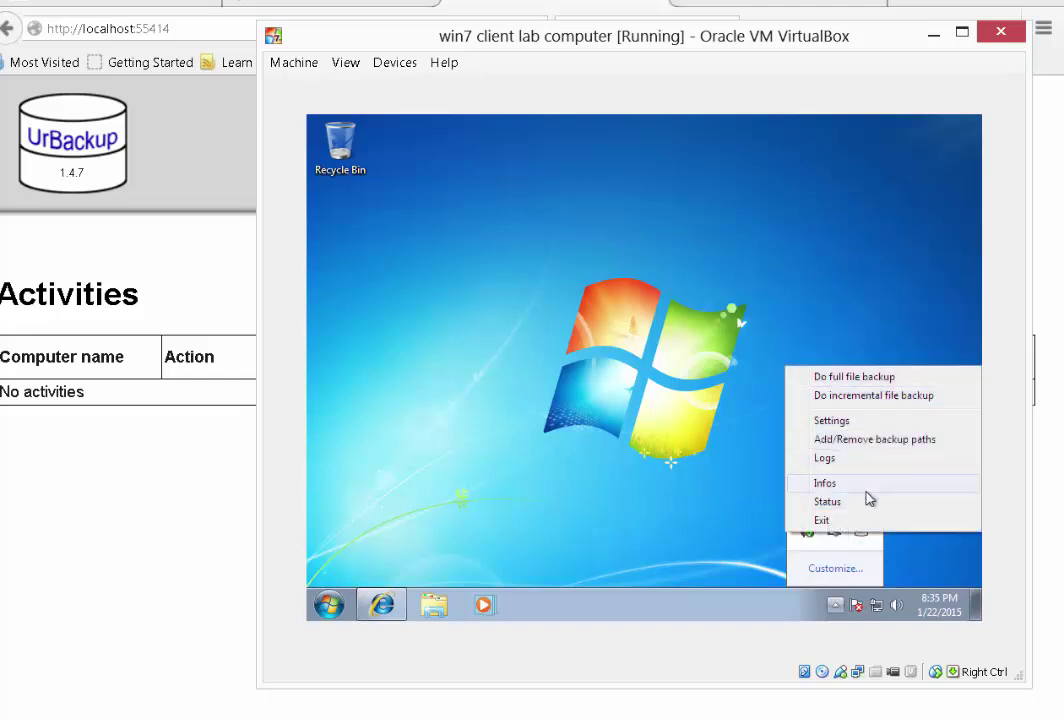
left_click(869, 420)
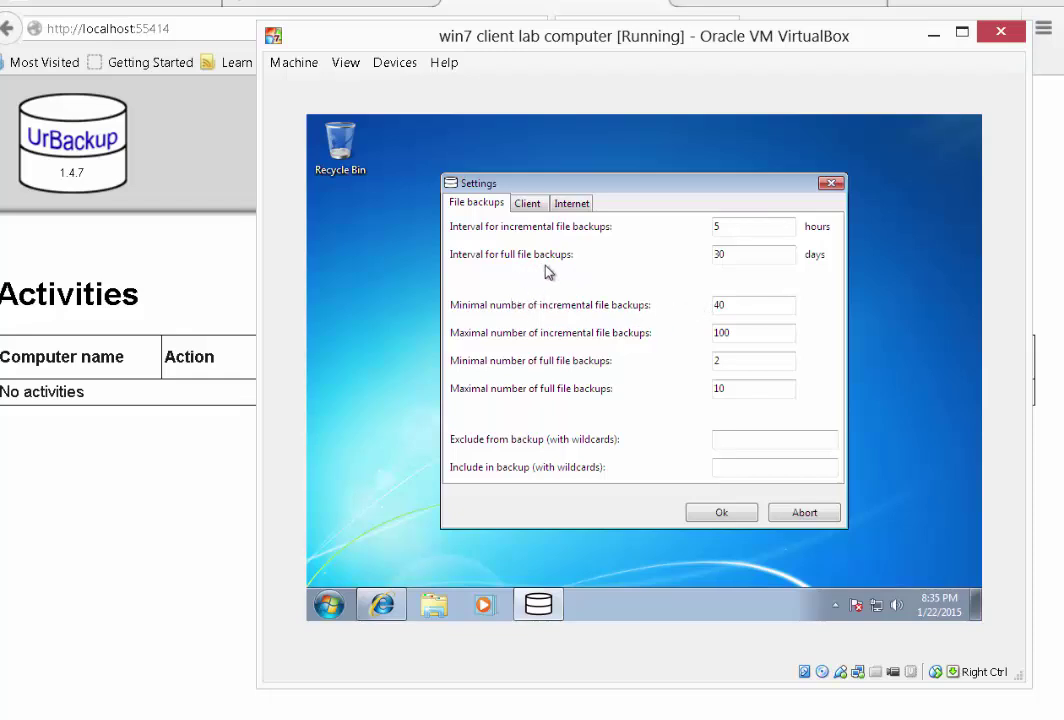
left_click(572, 209)
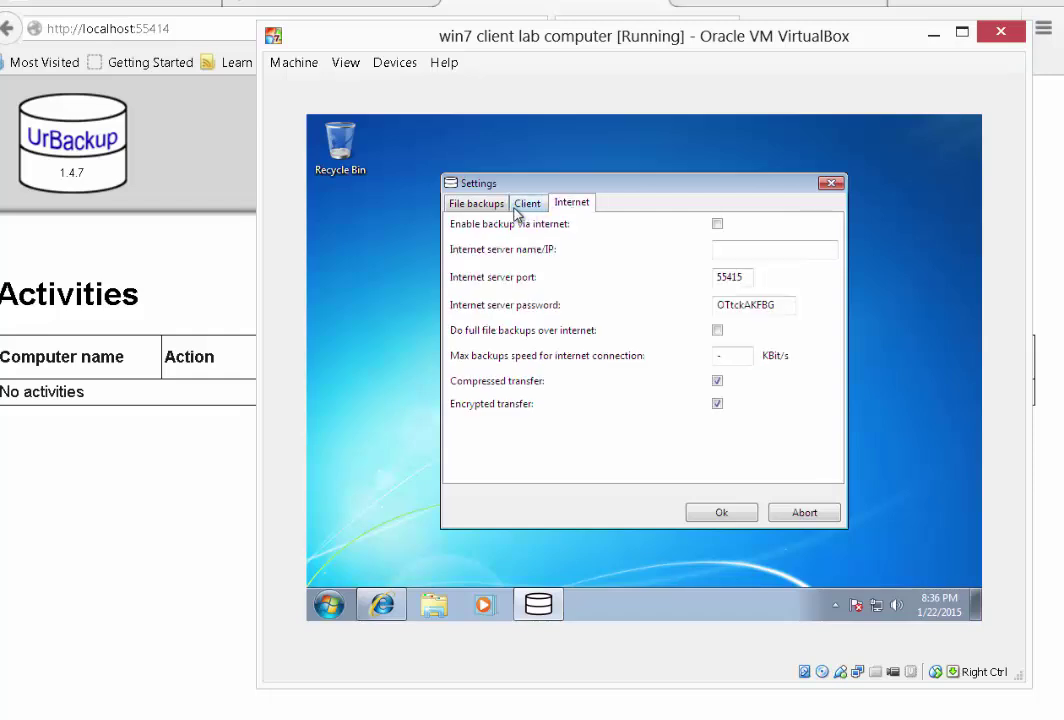
left_click(471, 204)
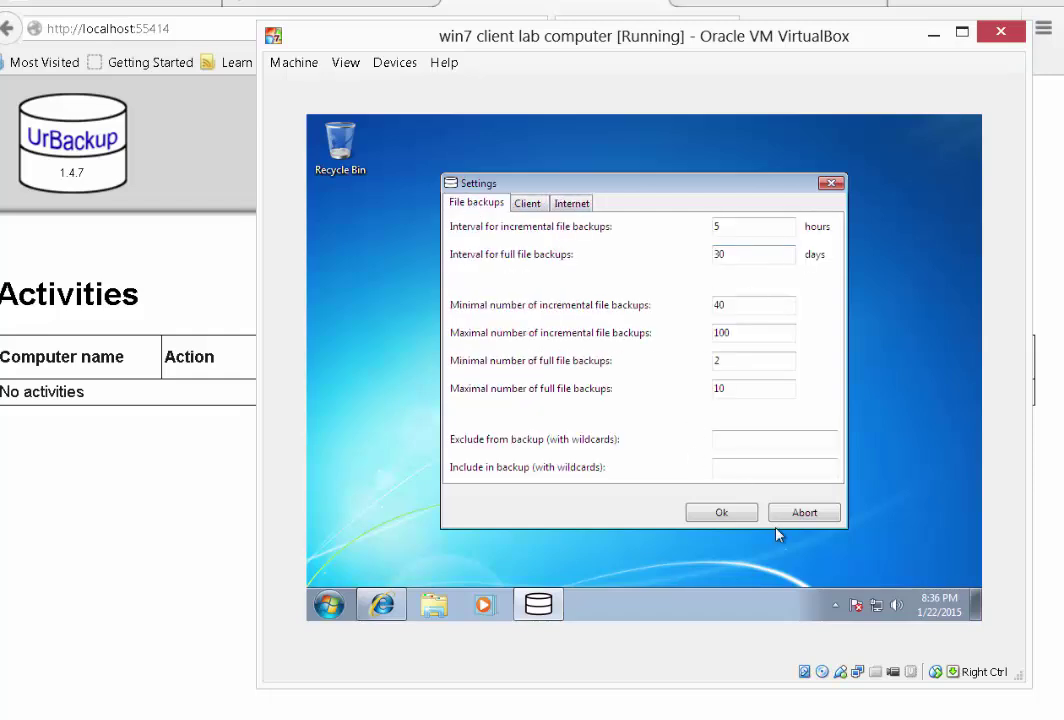
left_click(728, 516)
- Try to reopen the UrBackup client's Settings and dismiss the UrBackupClient.exe error dialog
left_click(835, 605)
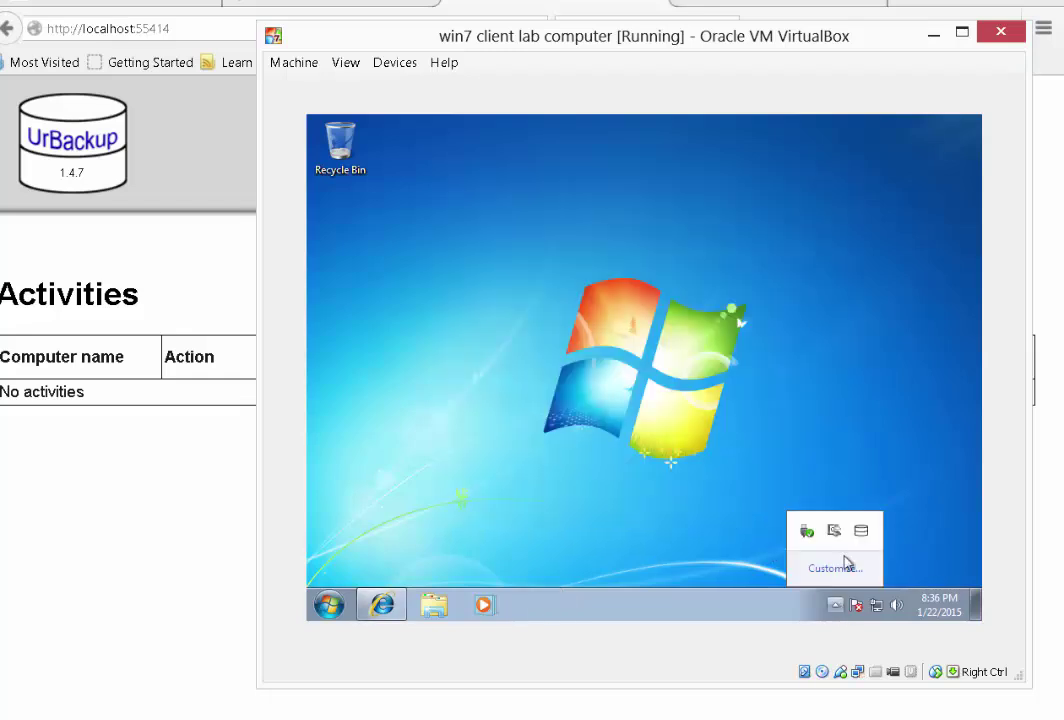
right_click(862, 534)
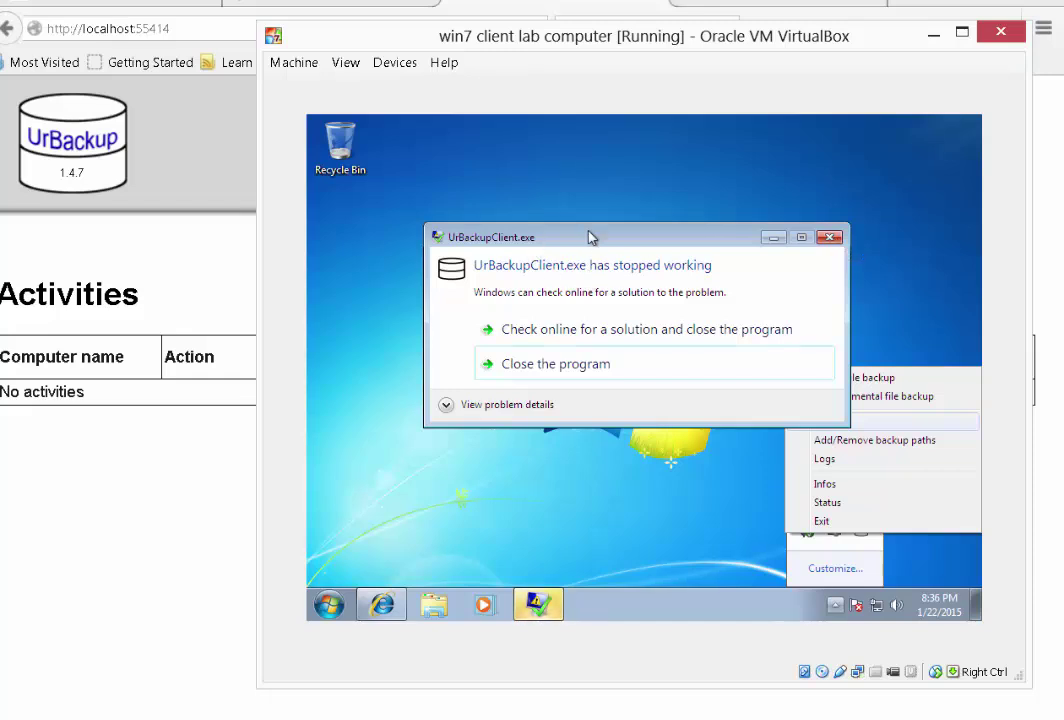
mouse_move(589, 237)
left_mouse_down()
mouse_move(496, 235)
mouse_move(579, 232)
left_mouse_up()
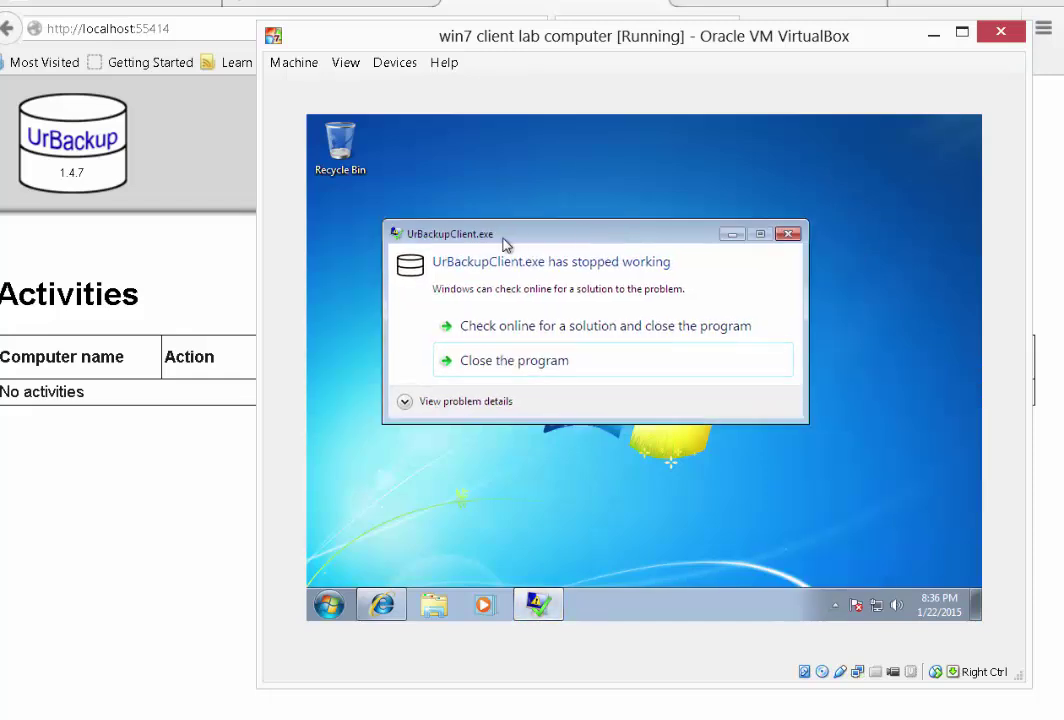
left_click(788, 235)
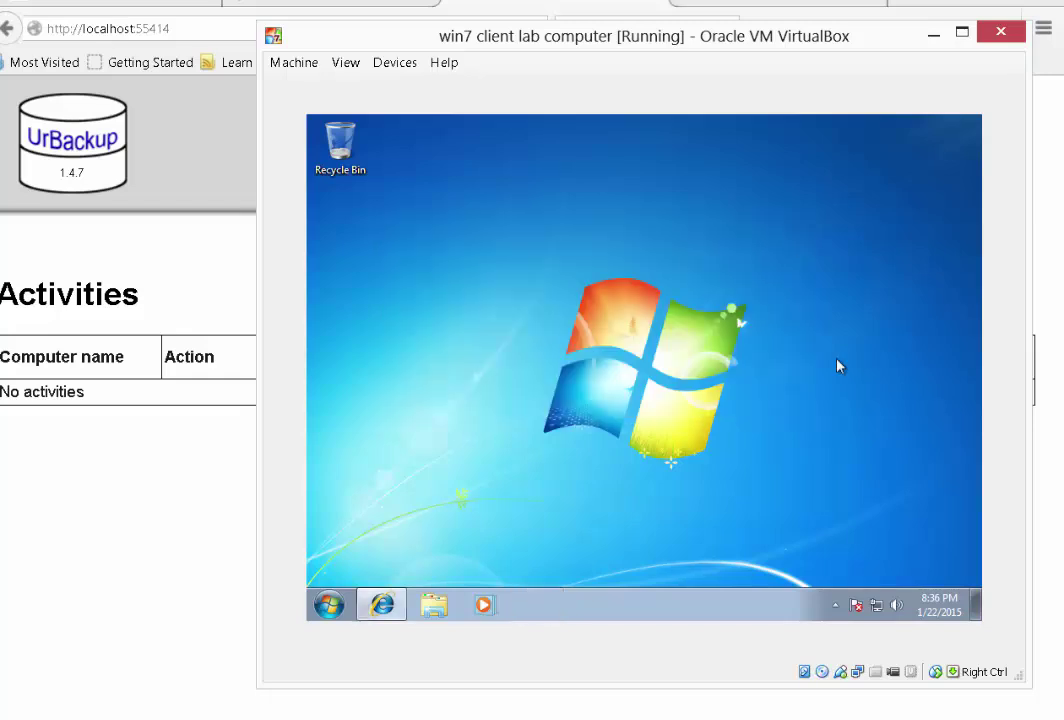
- View the UrBackup client's available commands and relaunch the client in the virtual machine
left_click(835, 605)
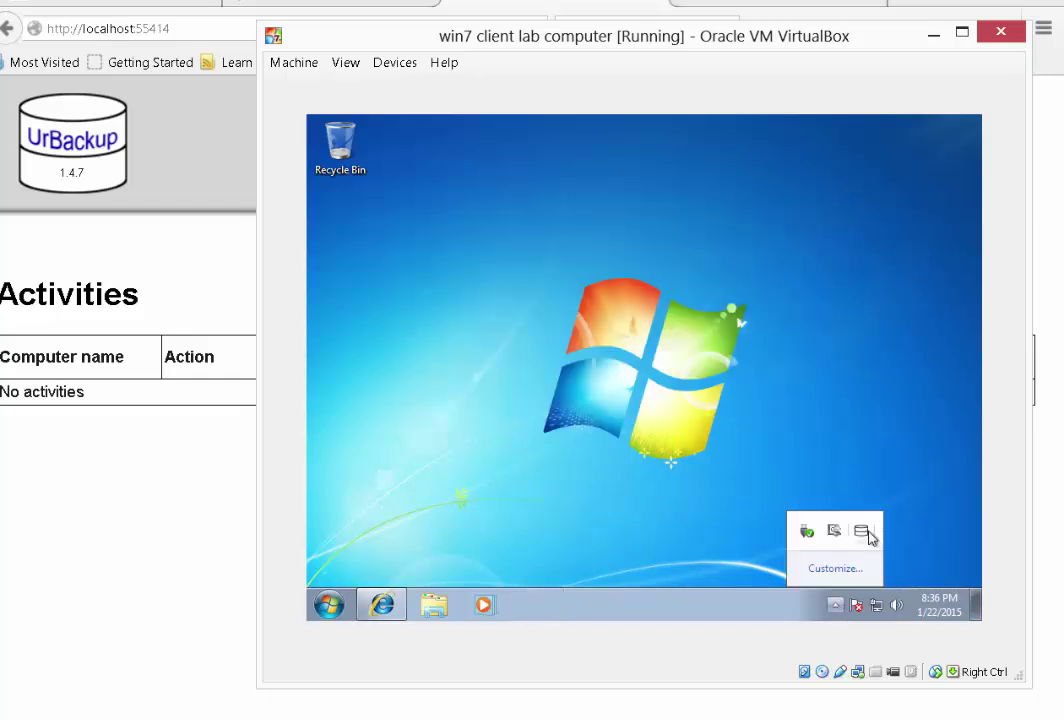
right_click(866, 534)
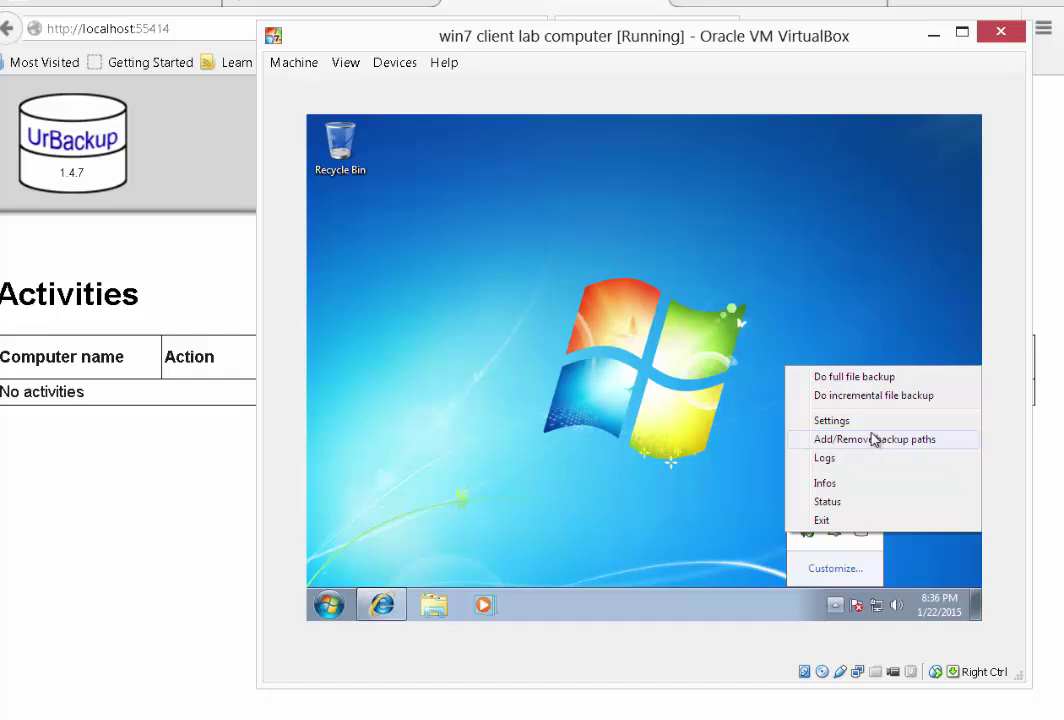
left_click(329, 604)
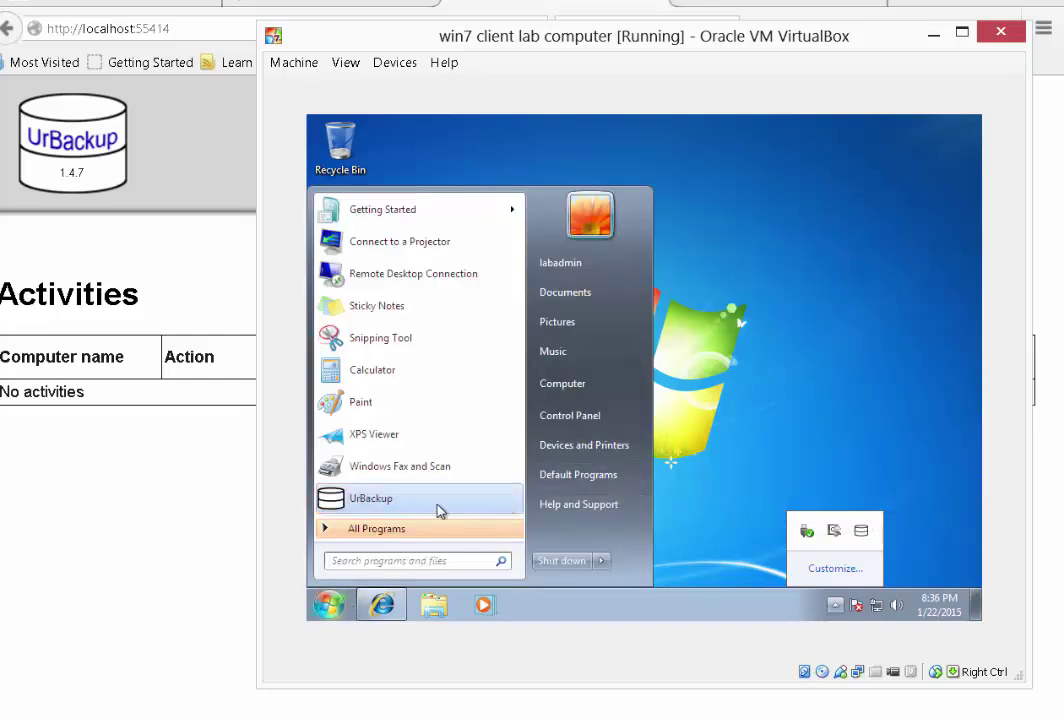
left_click(750, 451)
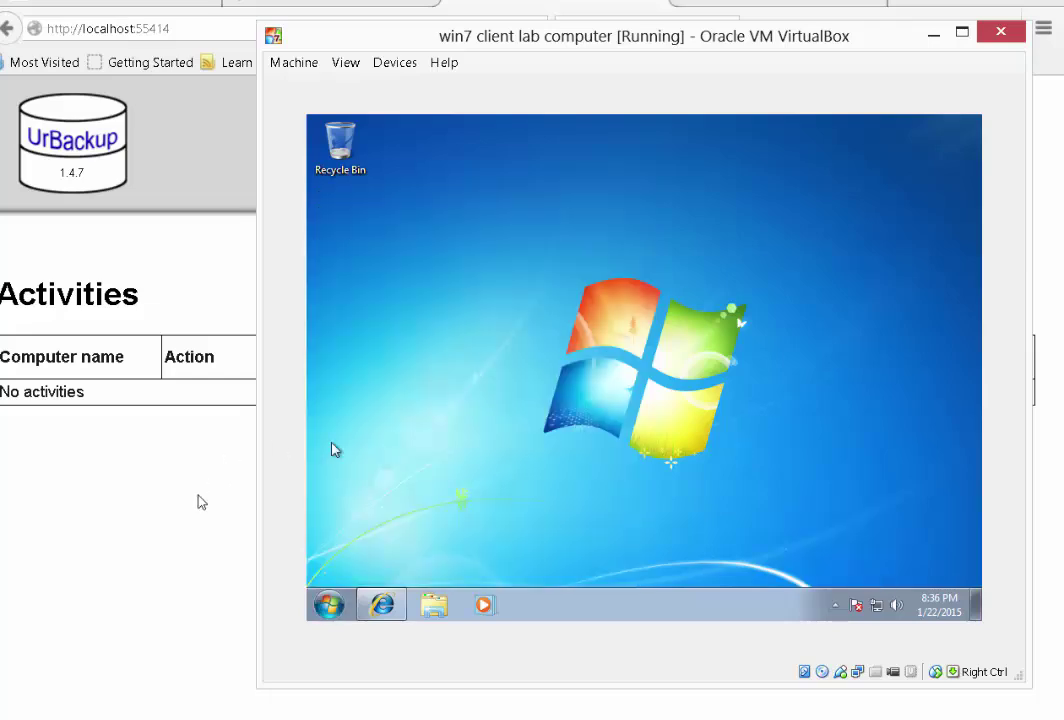
- Check the server's Backup status page, then return to the virtual machine and view the relaunched client's commands
left_click(202, 501)
left_click(400, 178)
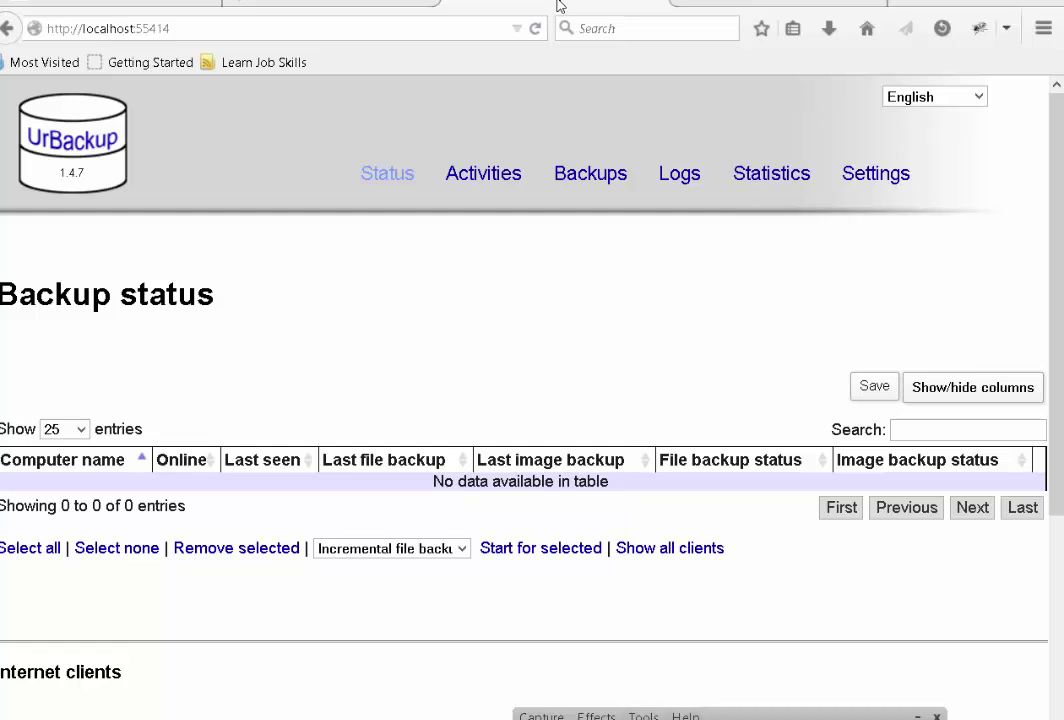
key("alt+Tab")
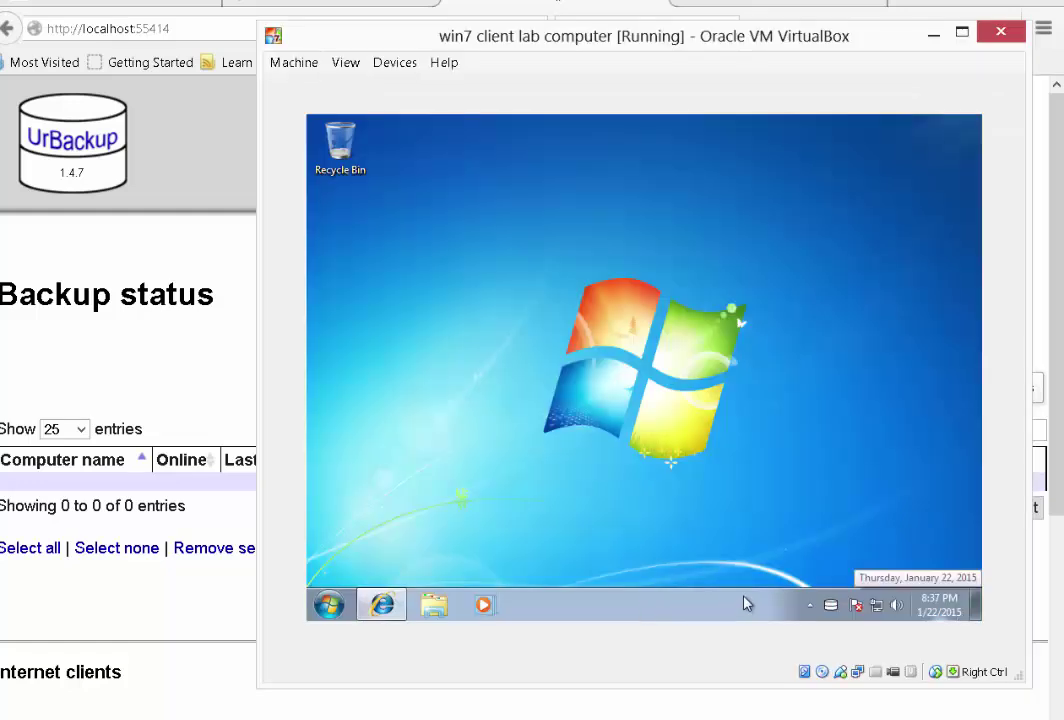
right_click(830, 605)
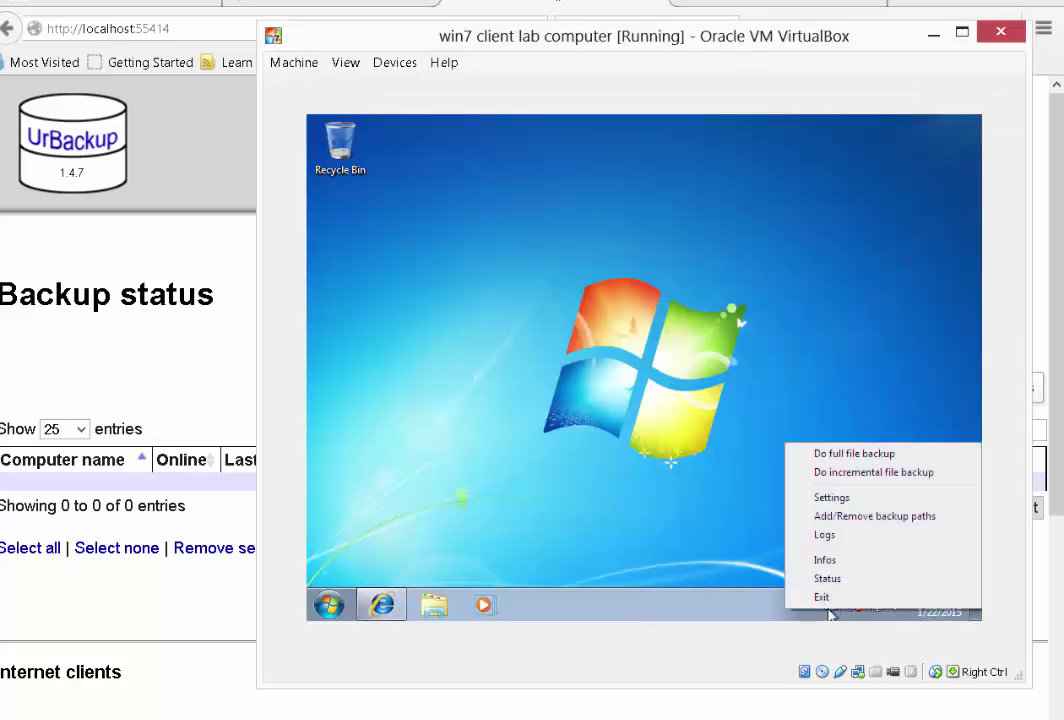
left_click(681, 603)
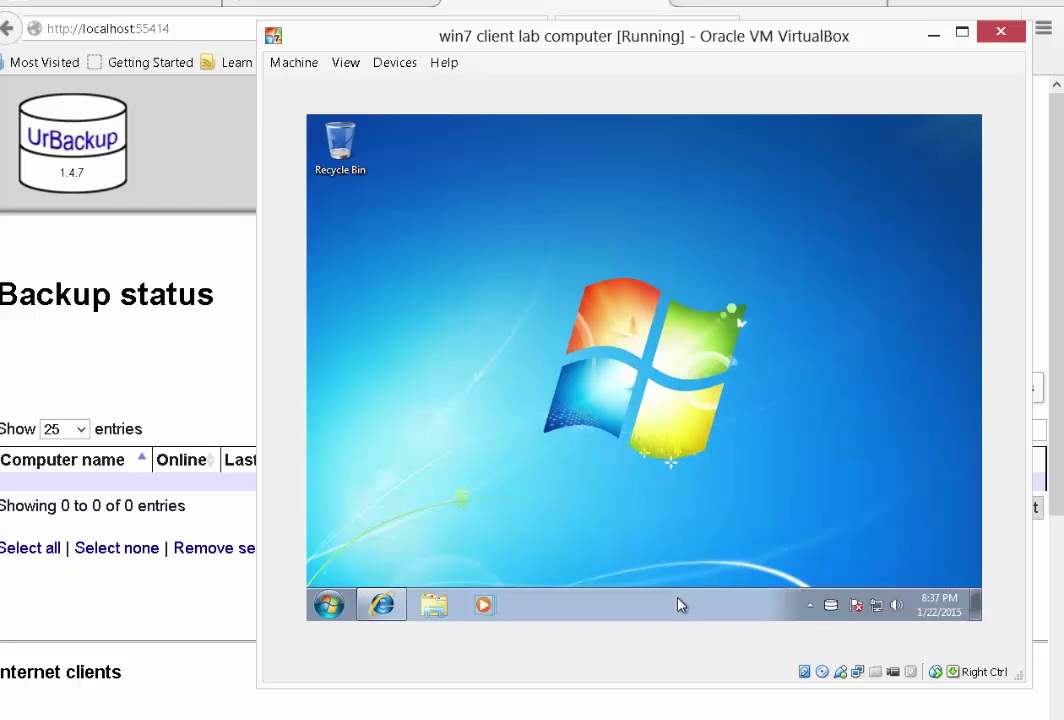
- Switch back to the server web interface and show all clients on the Backup status page
left_click(190, 422)
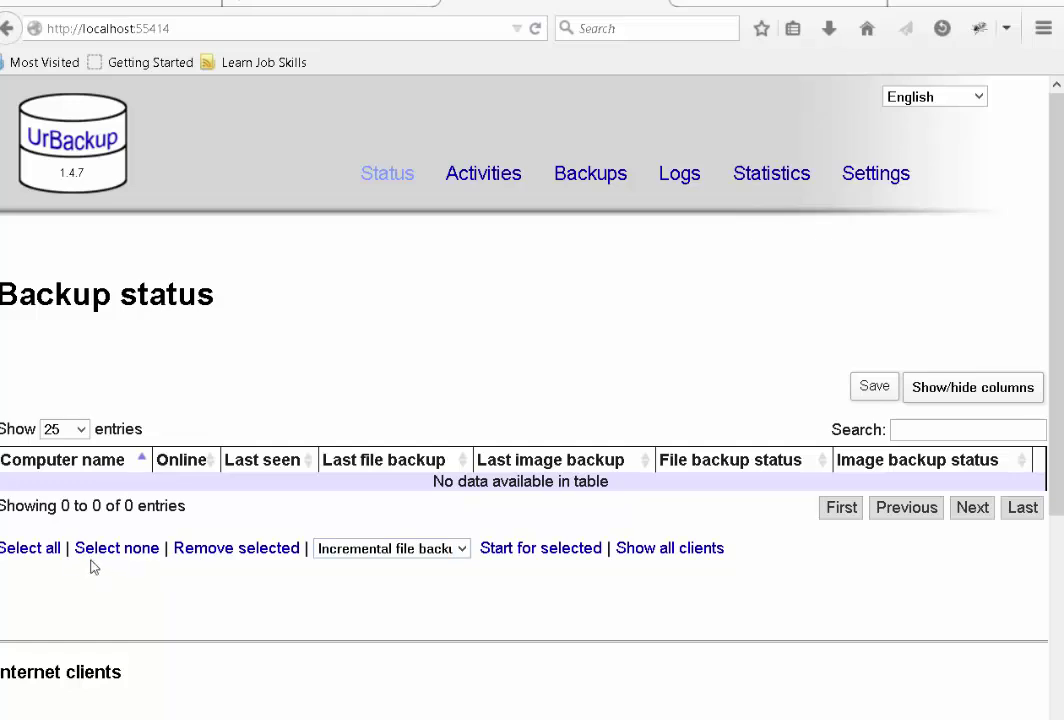
left_click(43, 552)
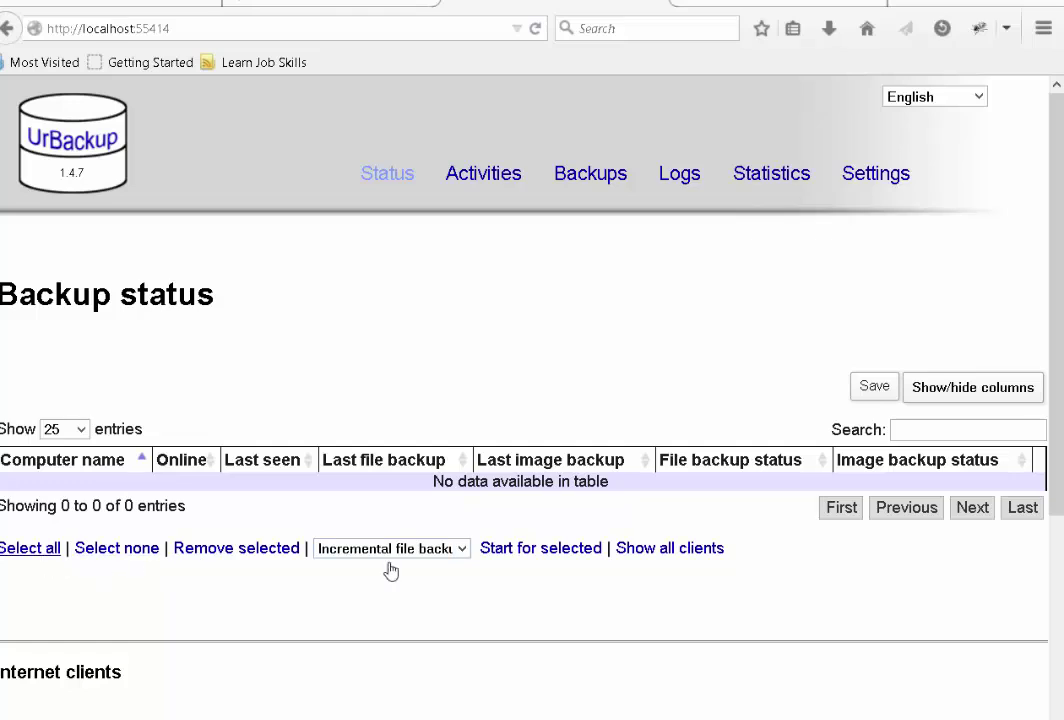
left_click(639, 549)
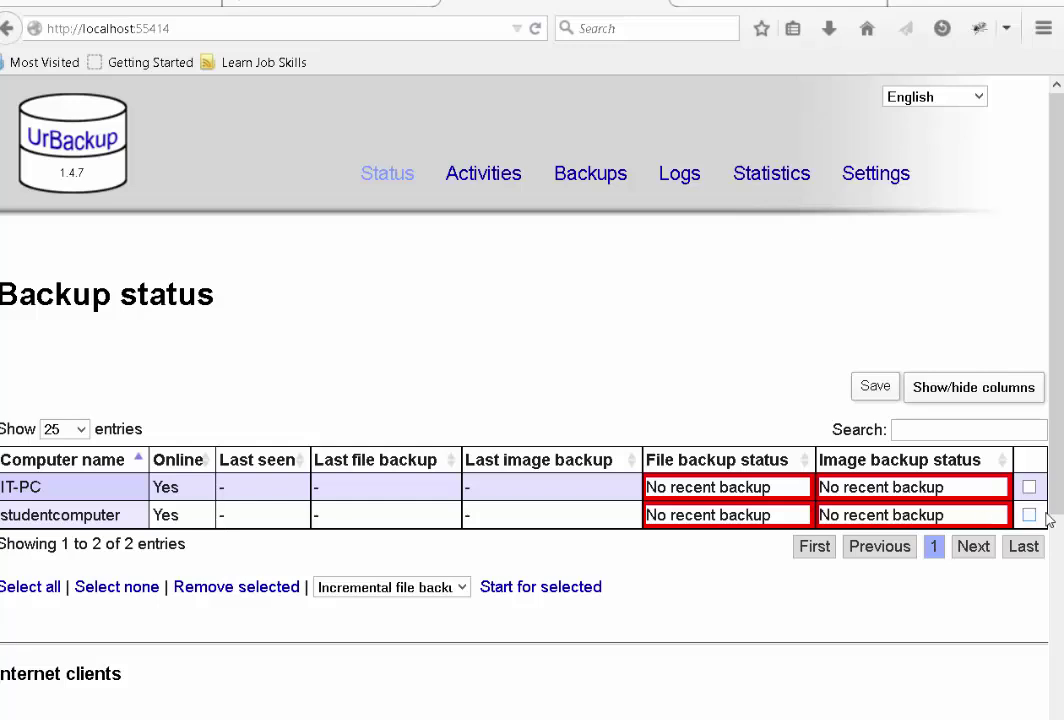
- Select the client studentcomputer in the Backup status list and choose Full image backup as the backup type
scroll(587, 563, "down", 1)
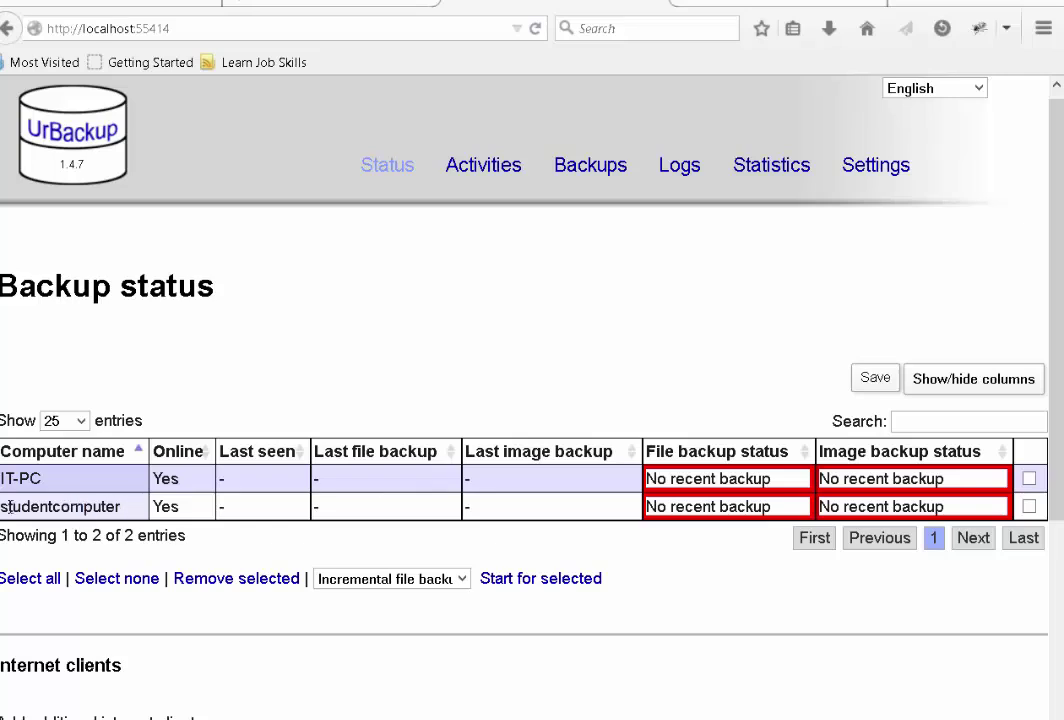
double_click(95, 508)
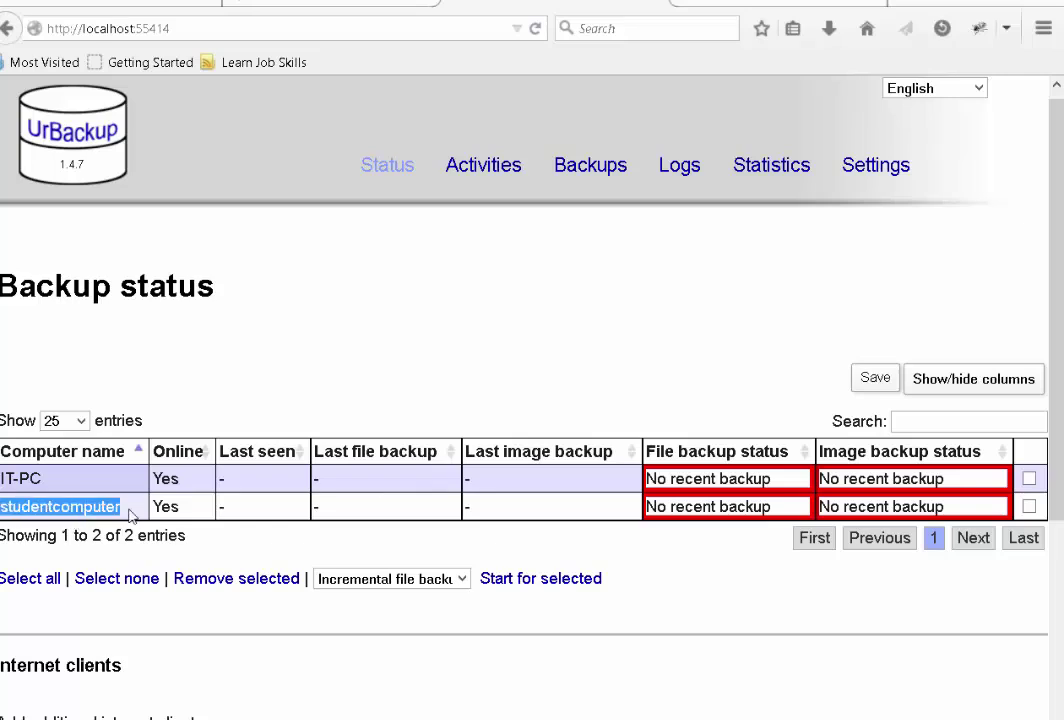
left_click(1029, 506)
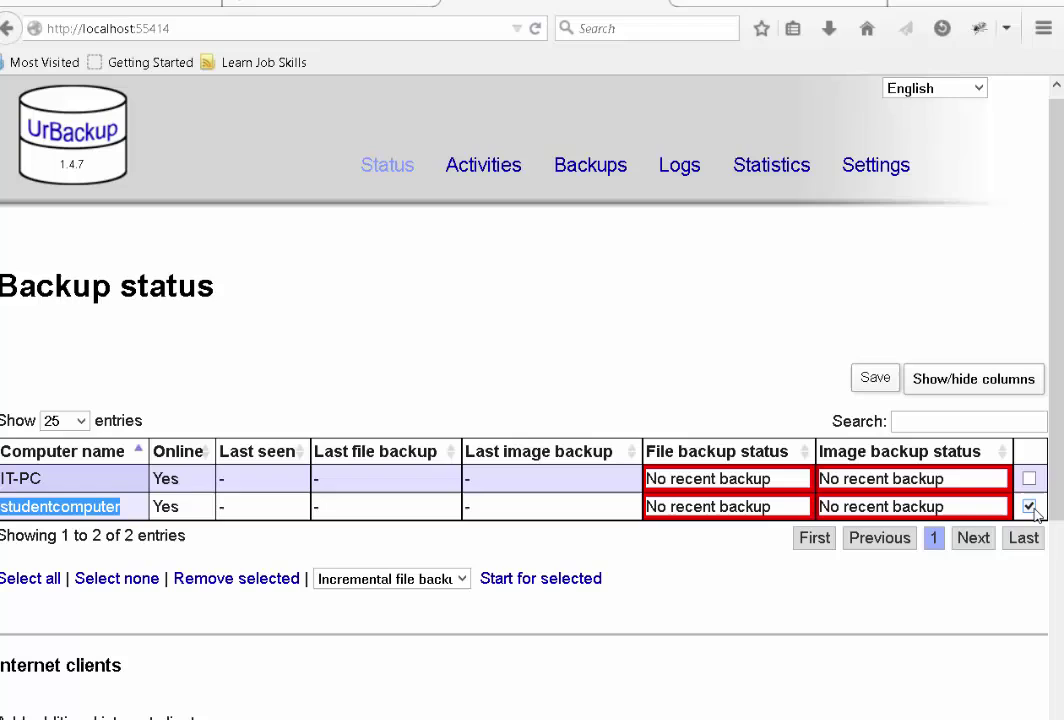
left_click(462, 582)
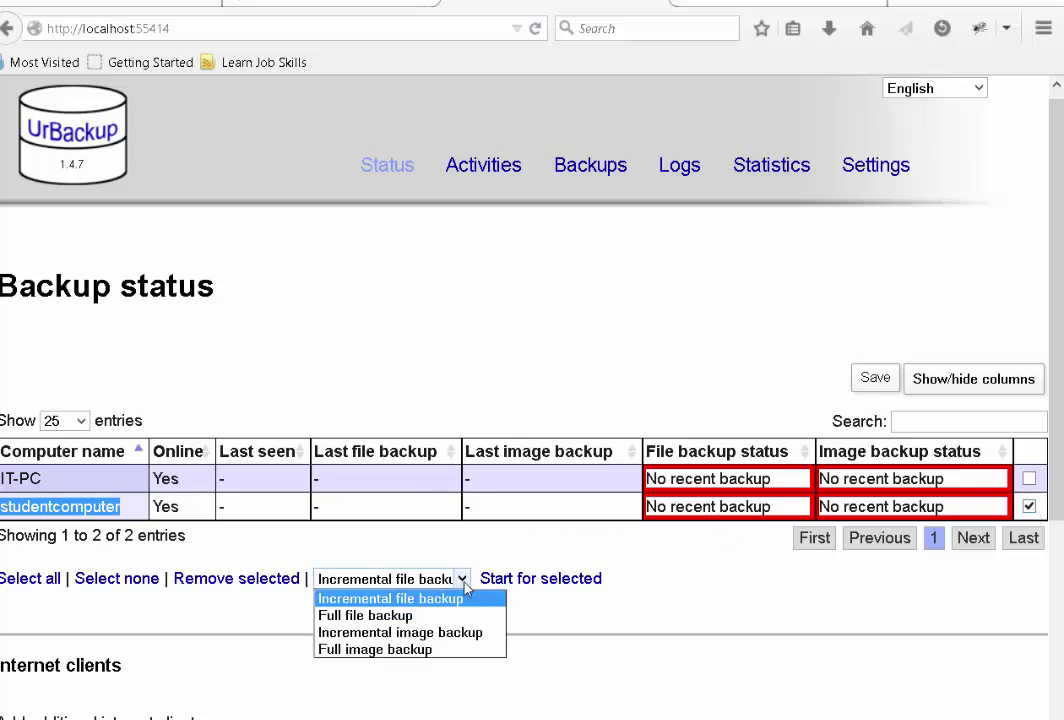
left_click(356, 650)
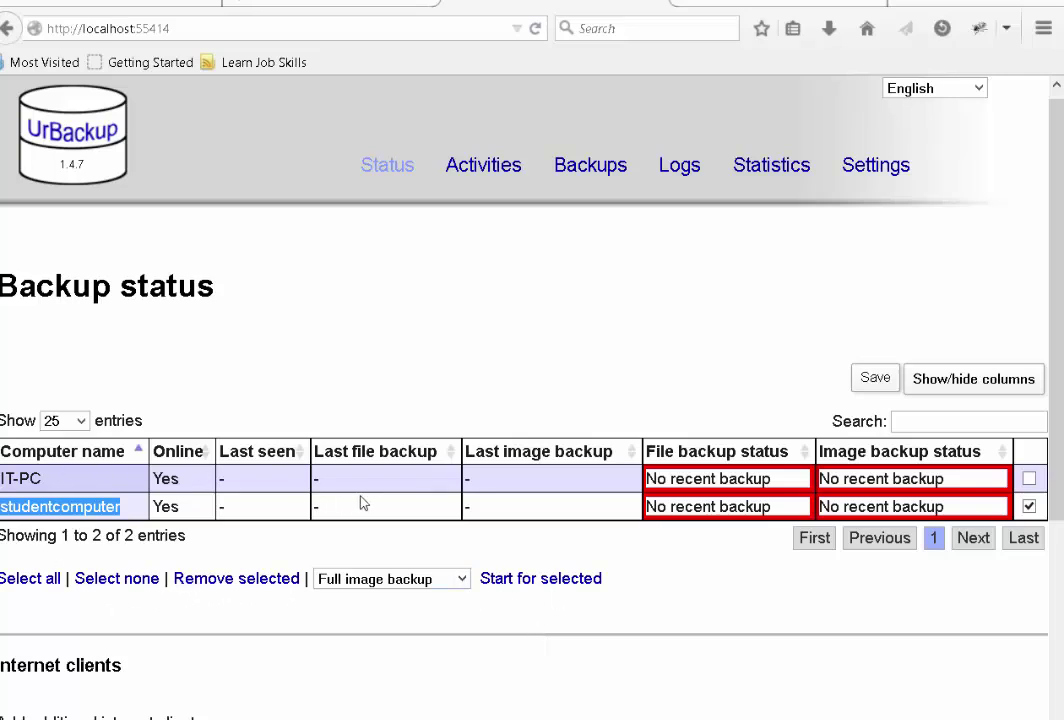
- Check the UrBackup client's available backup commands in the virtual machine and return to the server's Backup status page
left_click(755, 696)
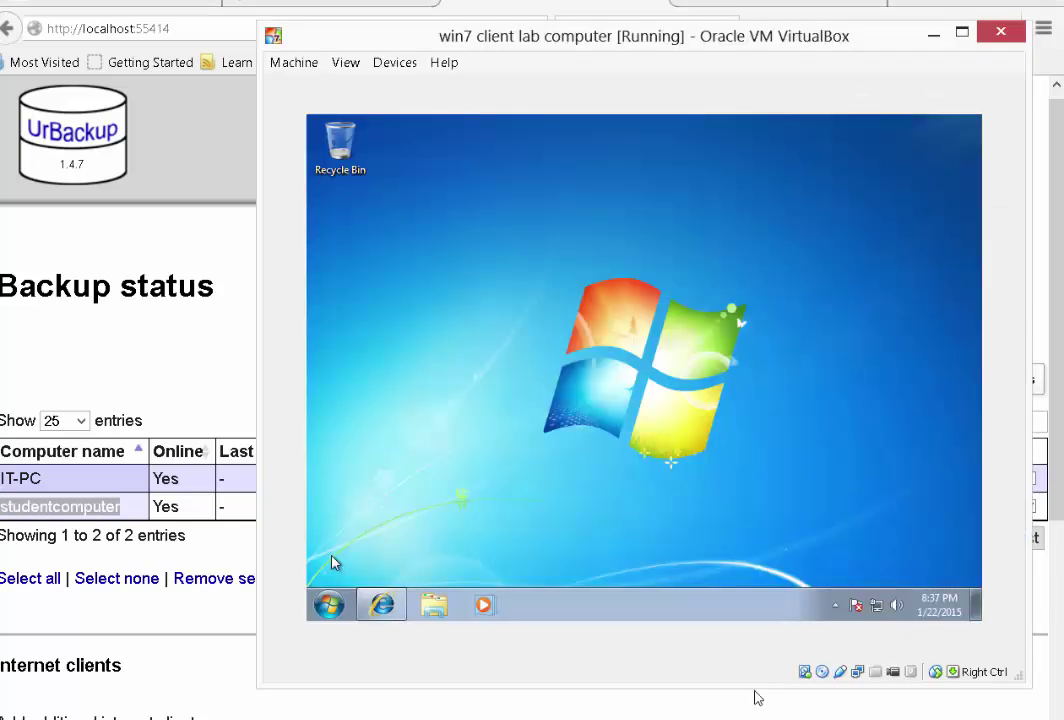
left_click(835, 605)
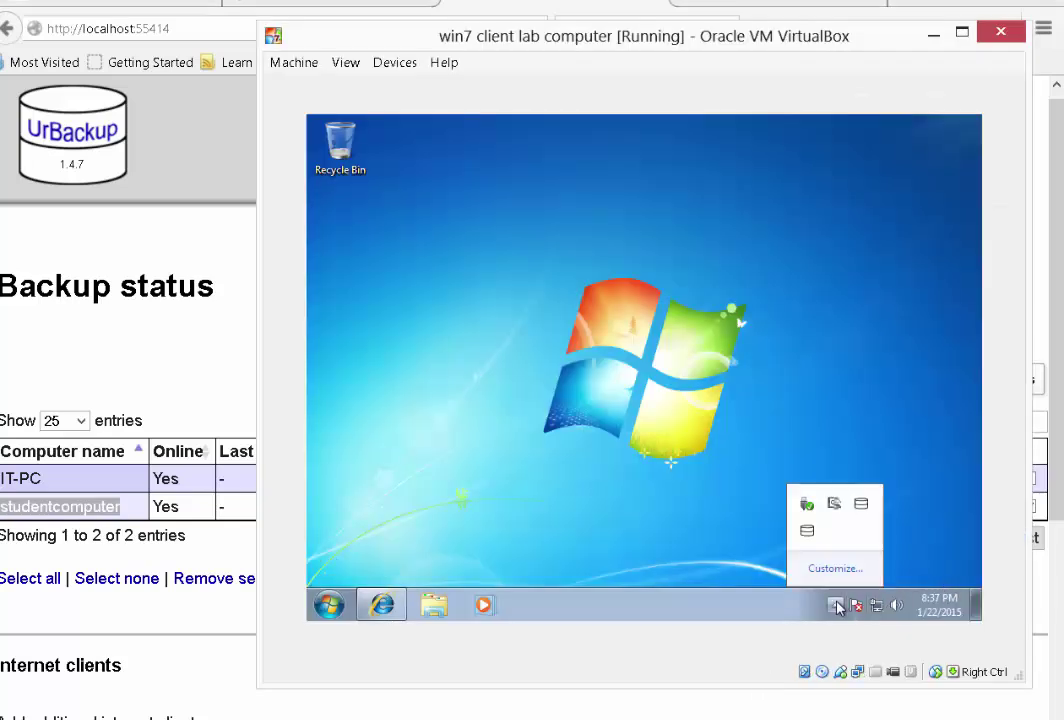
right_click(815, 537)
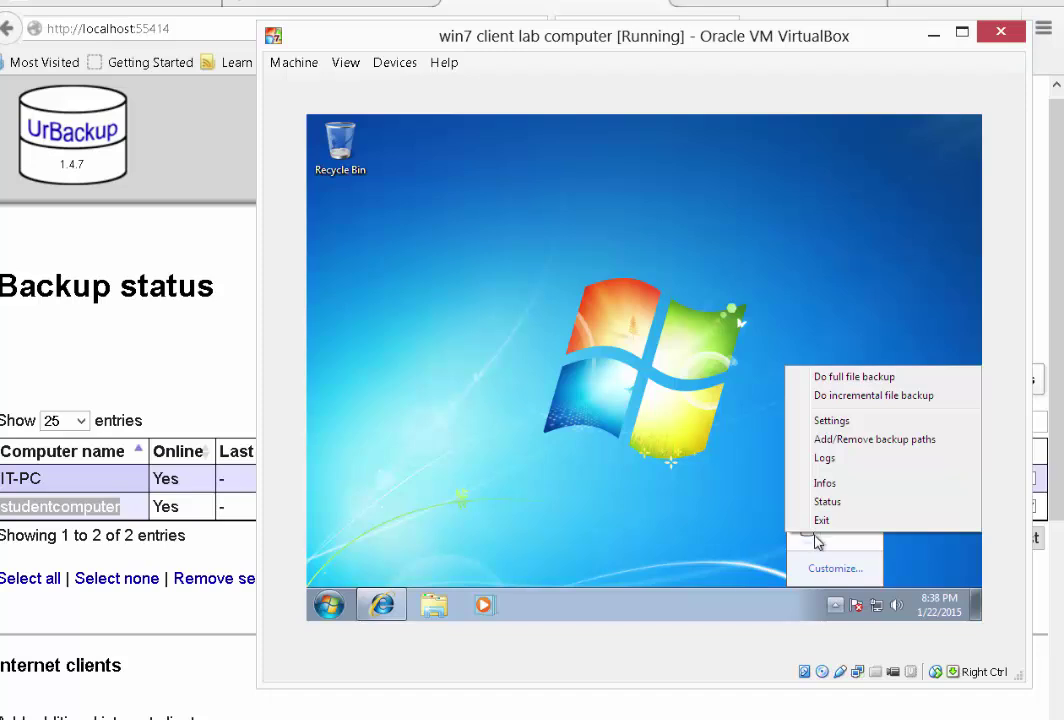
left_click(813, 538)
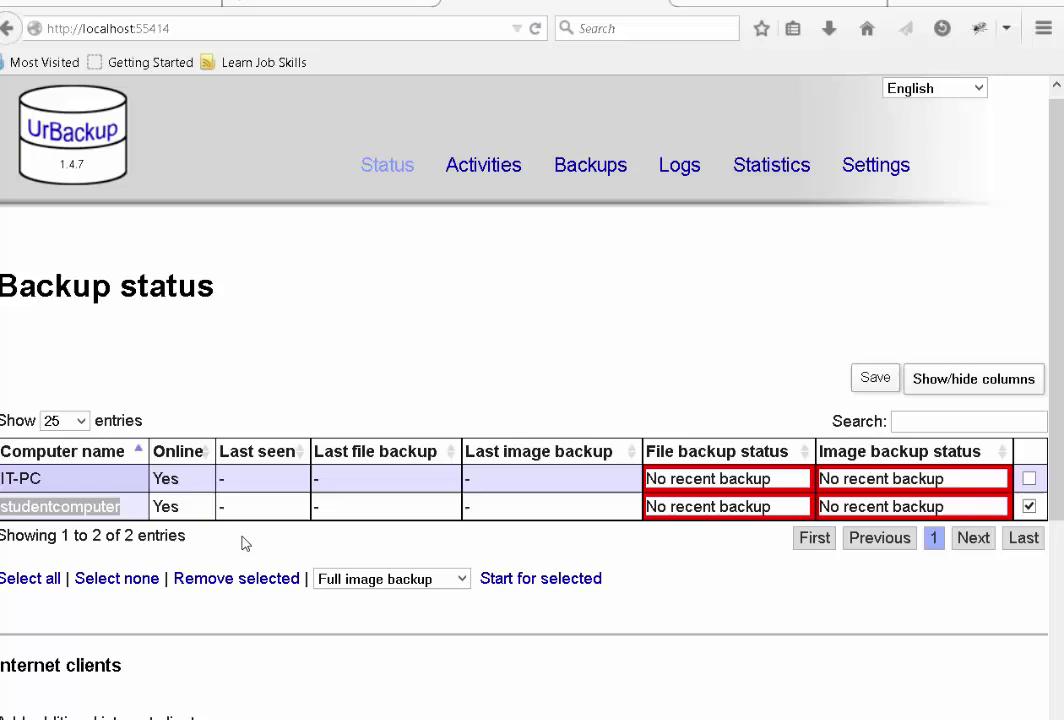
left_click(245, 541)
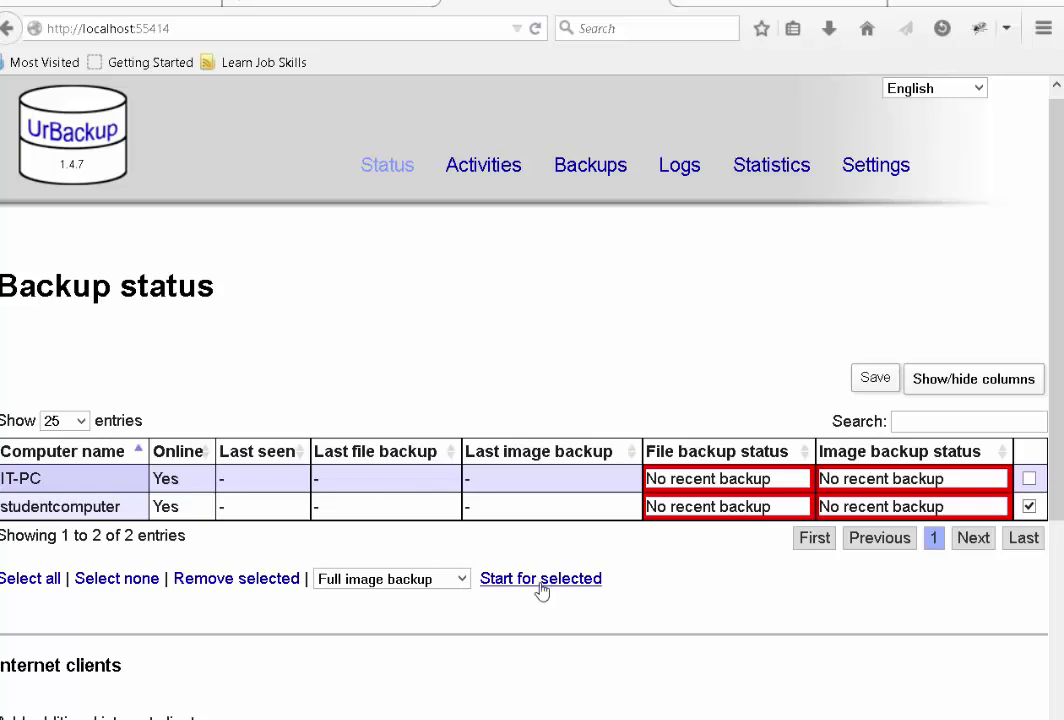
- Check the server's Activities and Backup status pages, reload the web interface and return to Activities
left_click(478, 164)
left_click(392, 174)
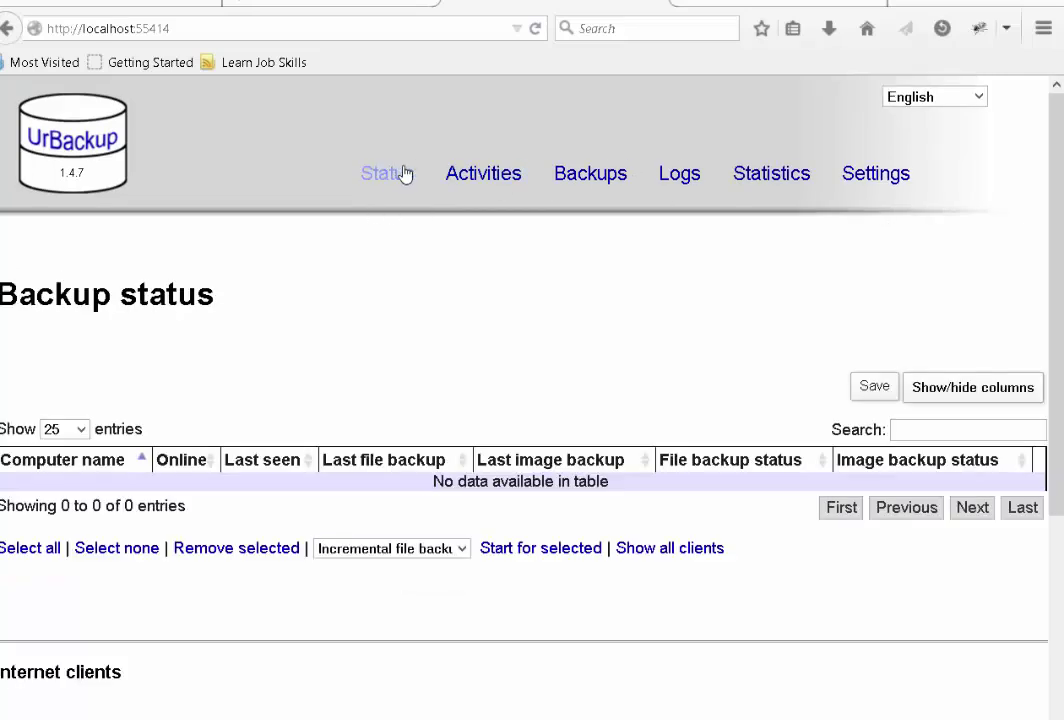
left_click(536, 28)
left_click(490, 189)
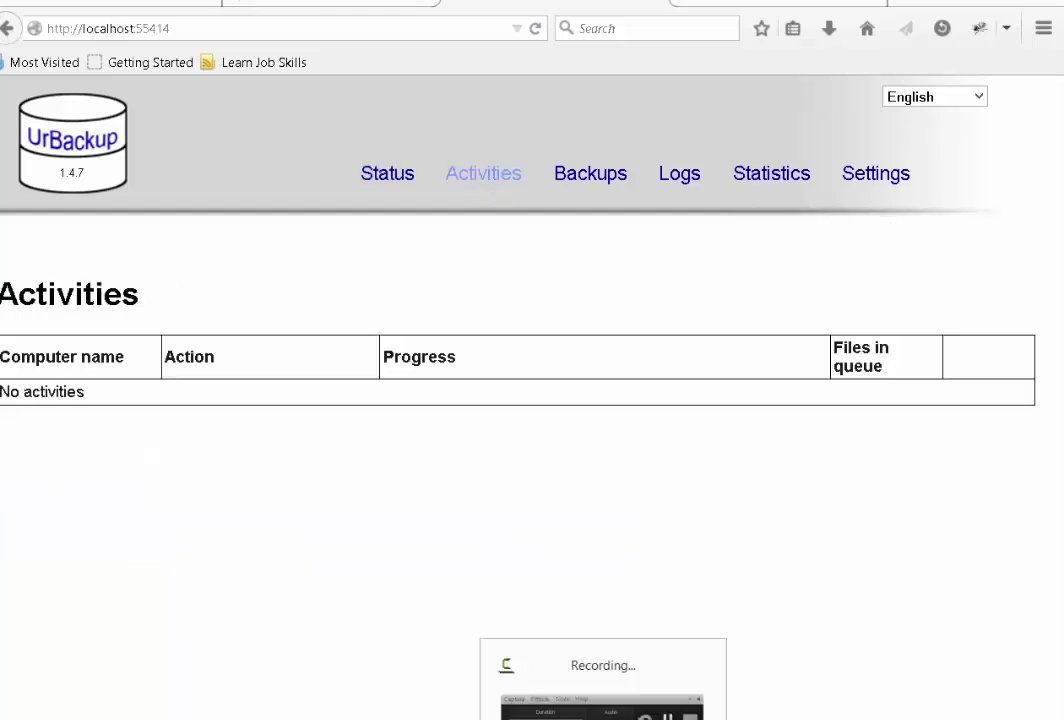
- Switch to the Windows 7 virtual machine and try to exit the second running UrBackup client
left_click(745, 703)
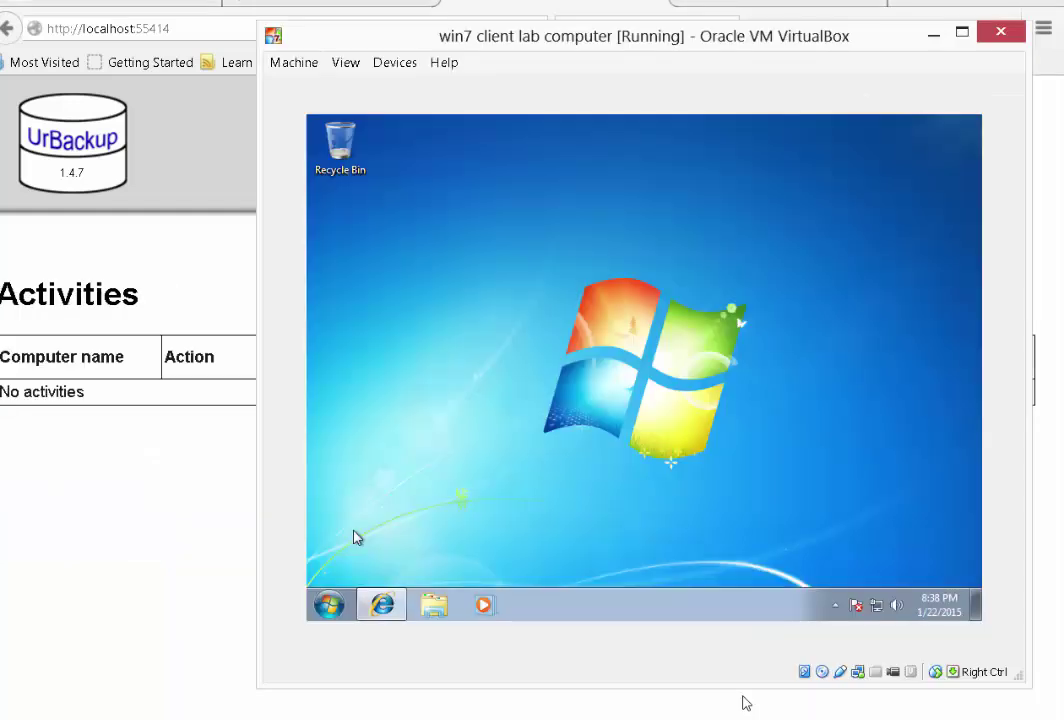
left_click(835, 605)
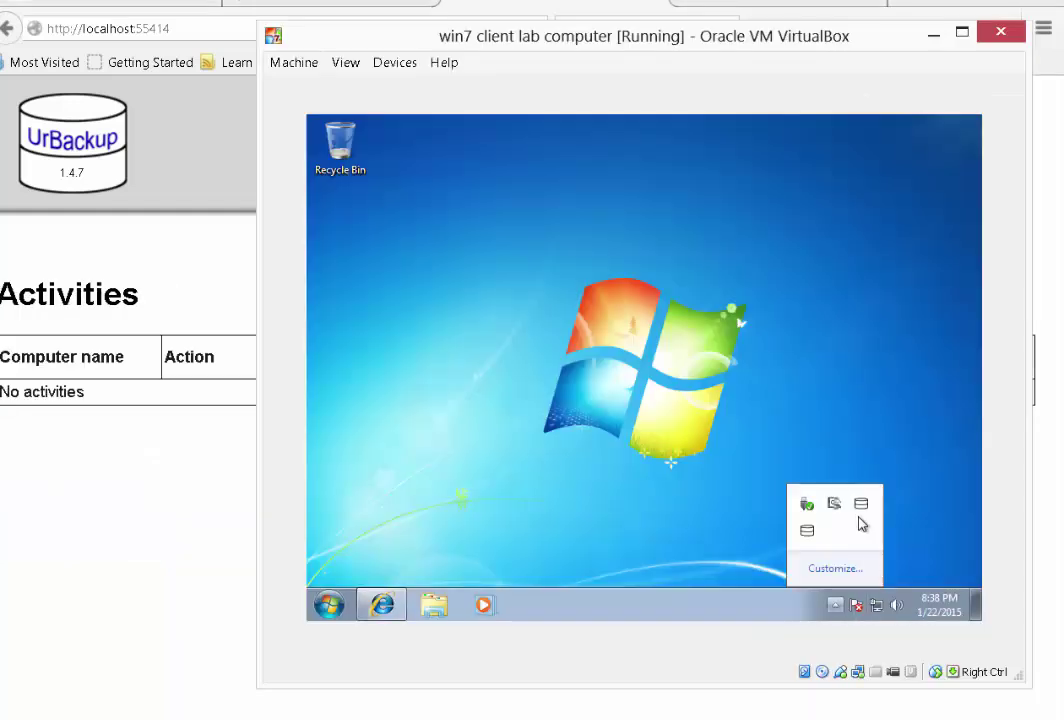
right_click(812, 541)
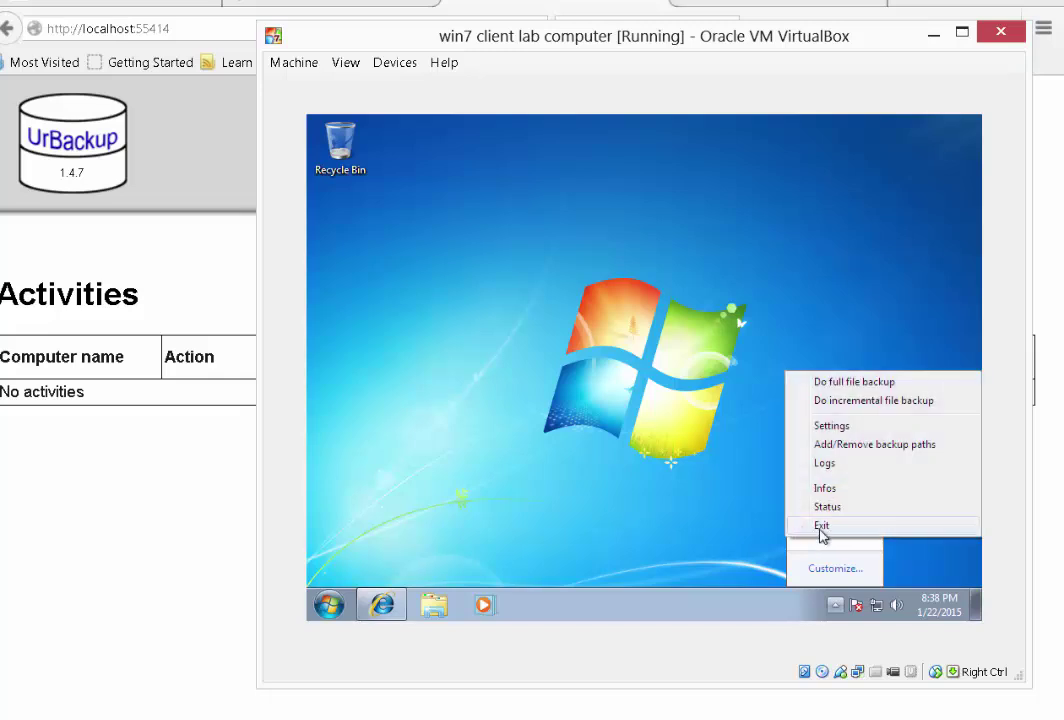
left_click(826, 530)
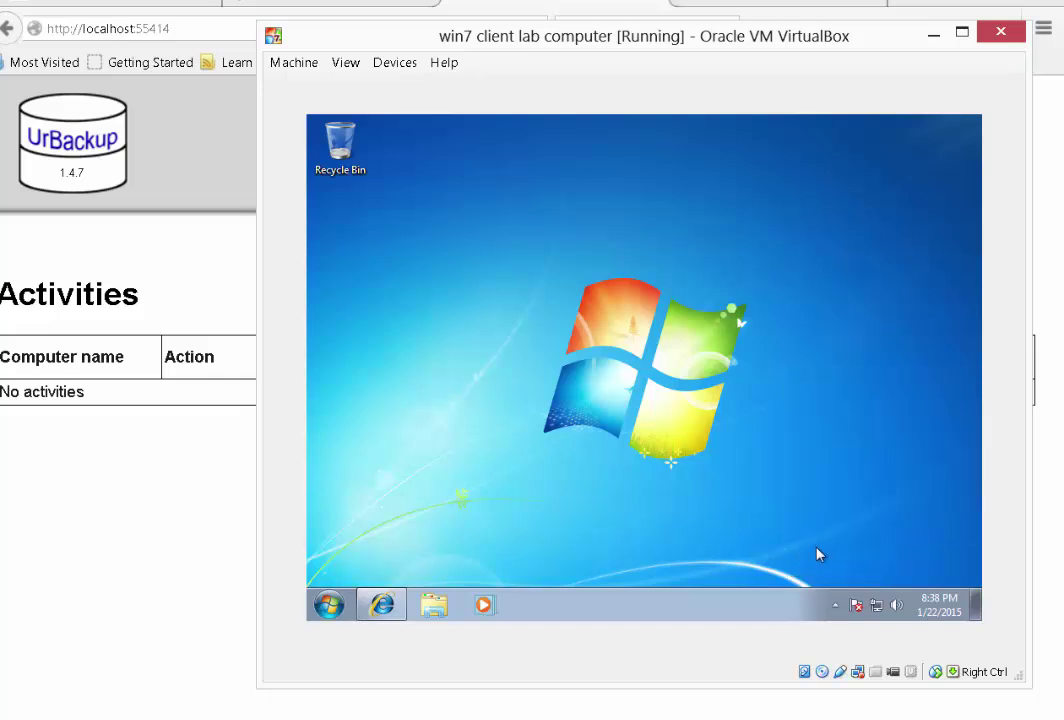
- Request a full file backup from the remaining UrBackup client in the virtual machine
left_click(835, 605)
right_click(862, 508)
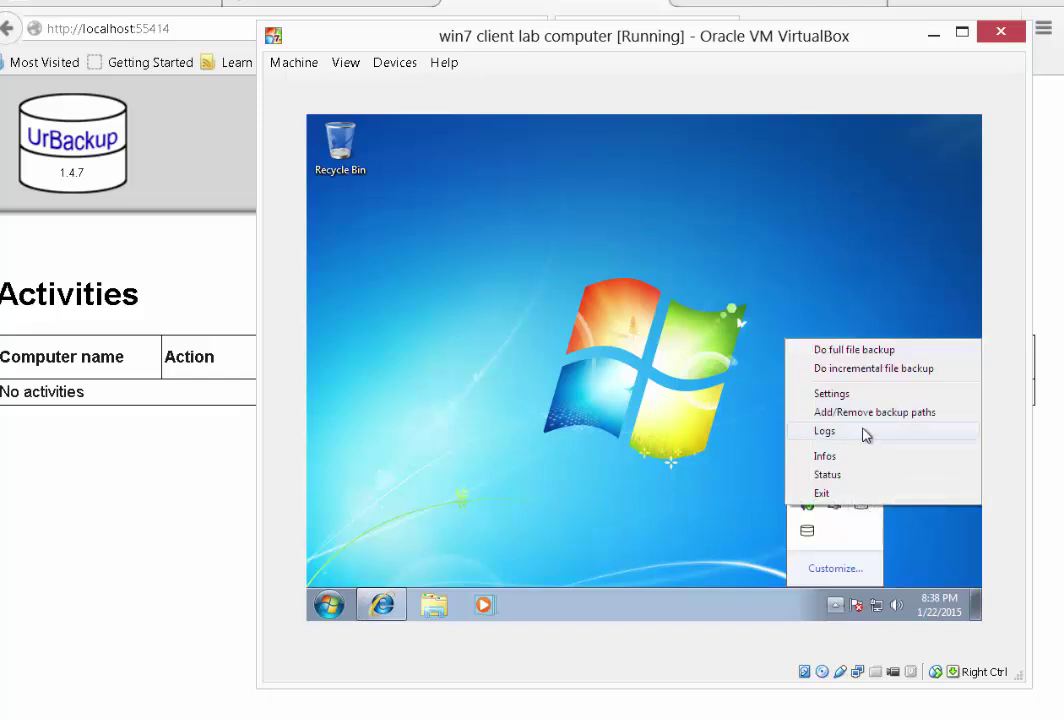
left_click(870, 350)
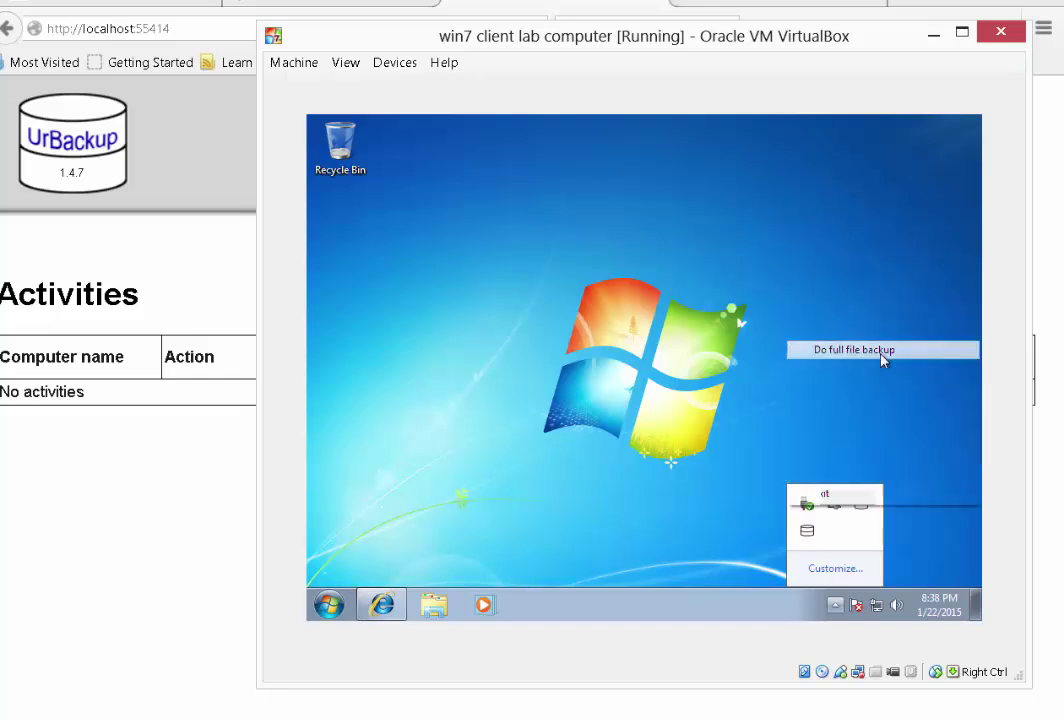
- Check the virtual machine's running background programs and return to the server web interface
left_click(834, 600)
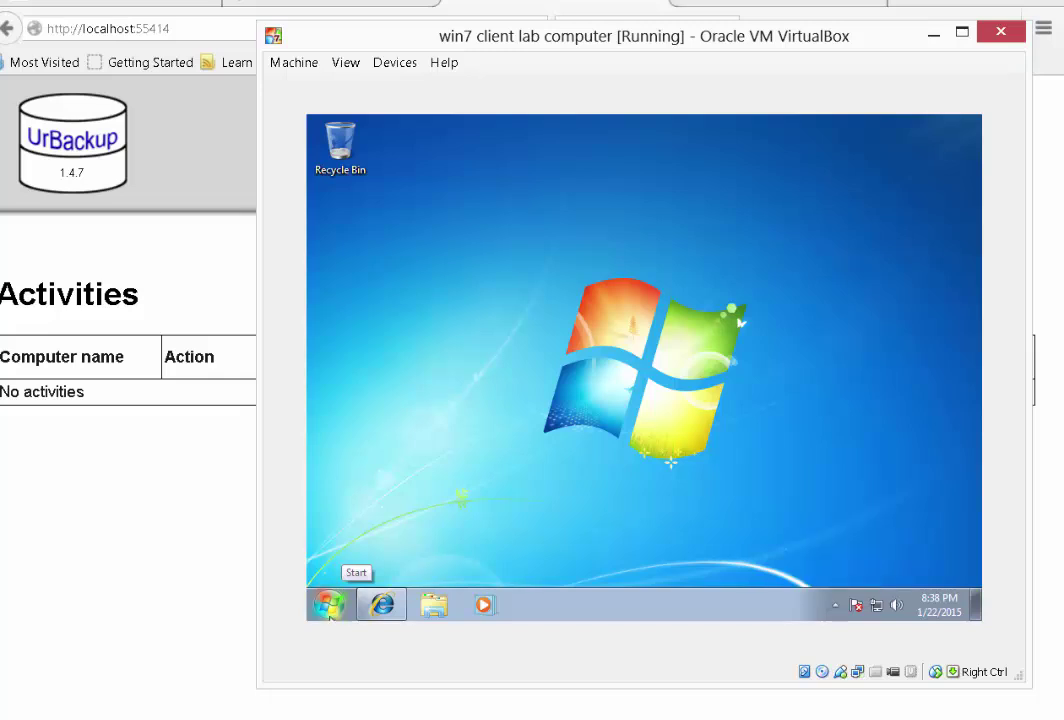
left_click(330, 608)
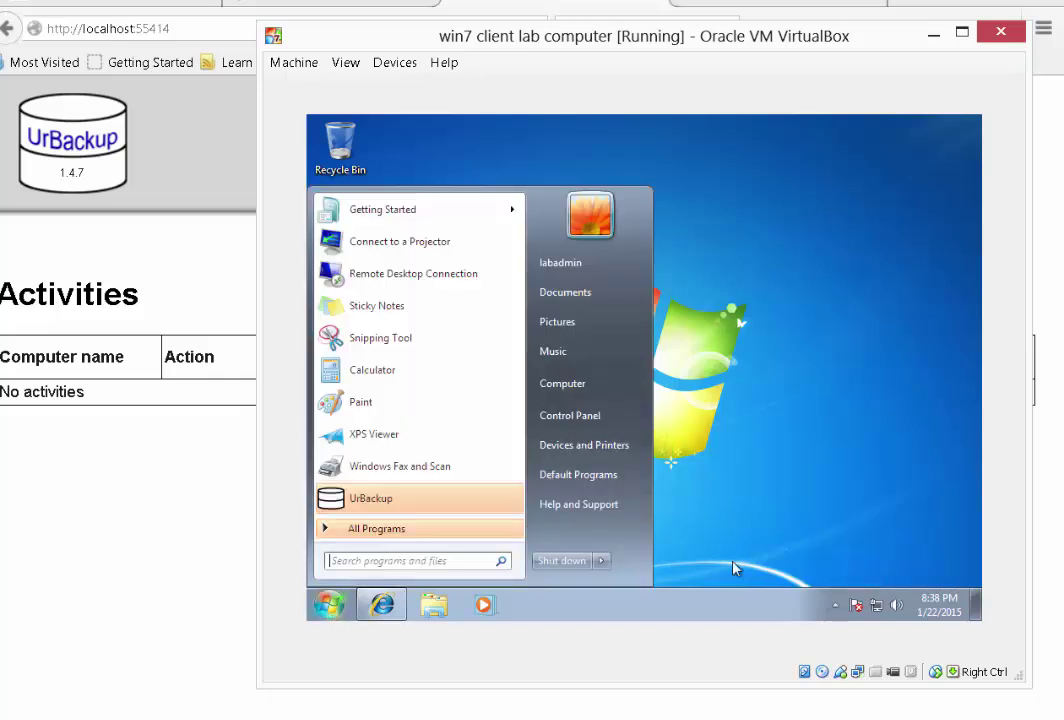
left_click(833, 606)
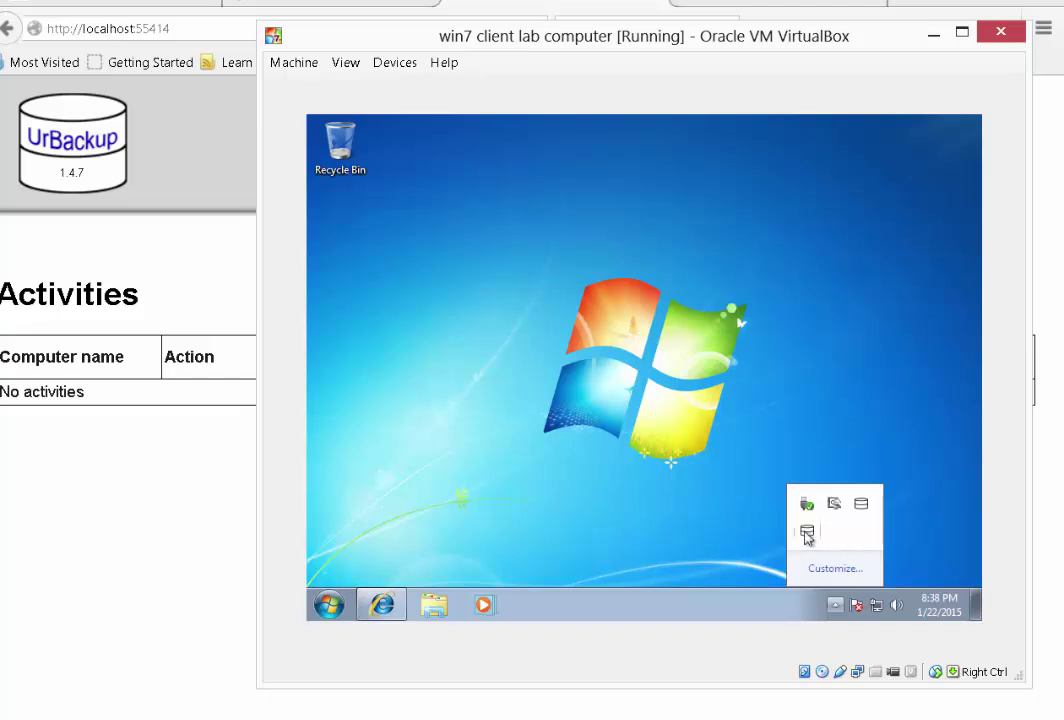
left_click(190, 554)
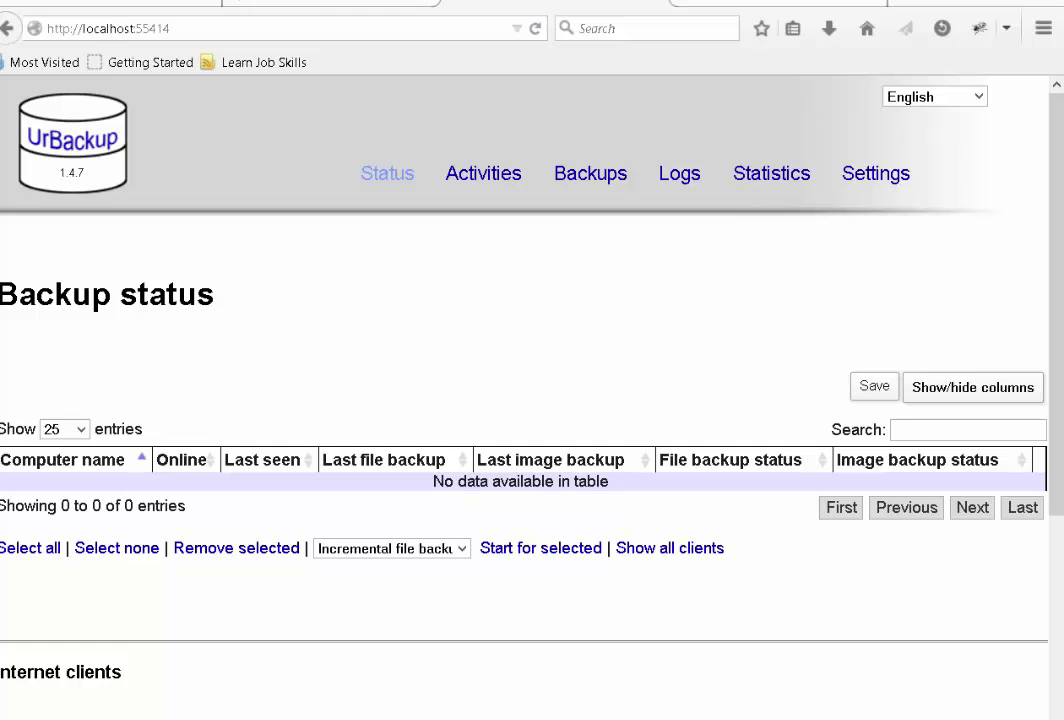
- Log off the Windows 7 virtual machine and sign back in to the labadmin account with its password
left_click(772, 622)
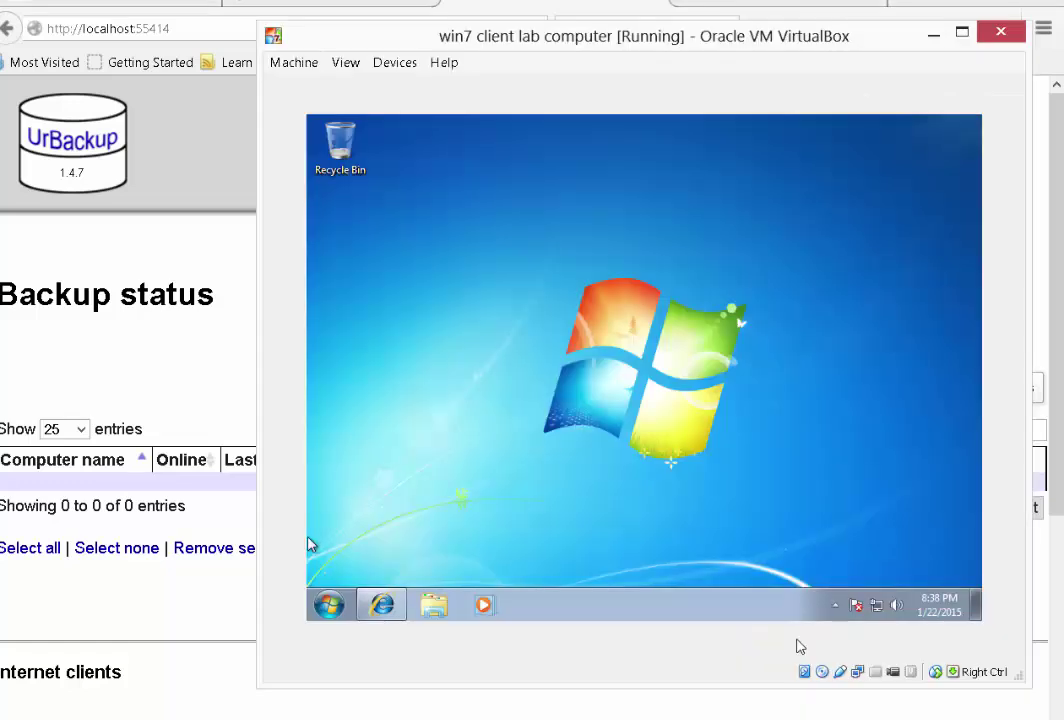
left_click(336, 607)
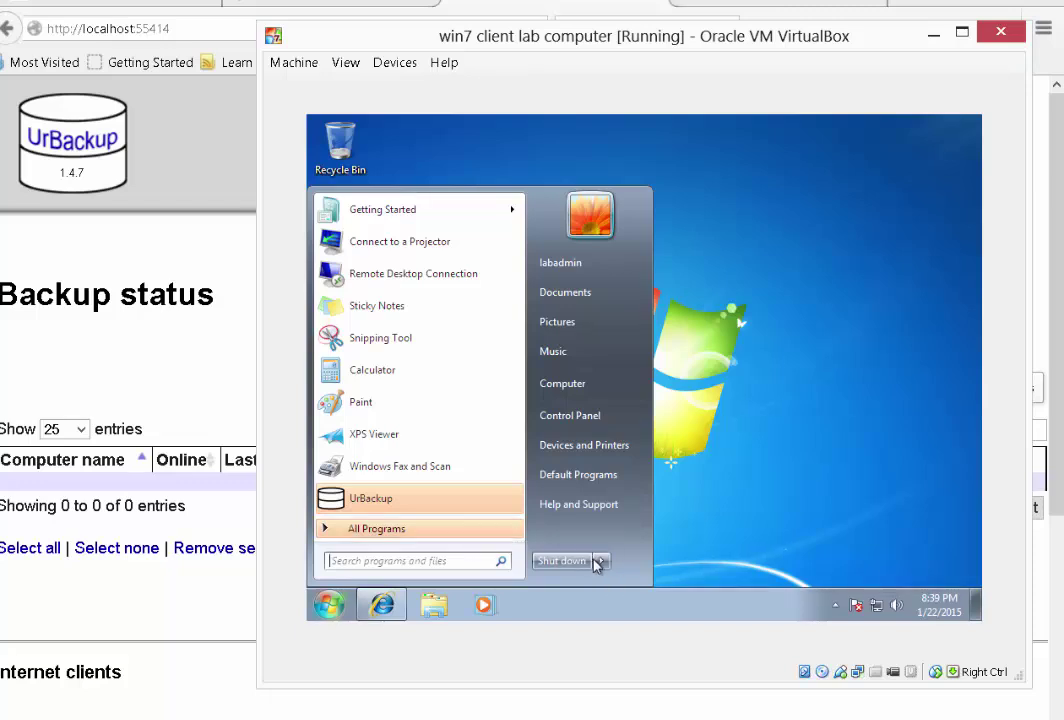
left_click(598, 561)
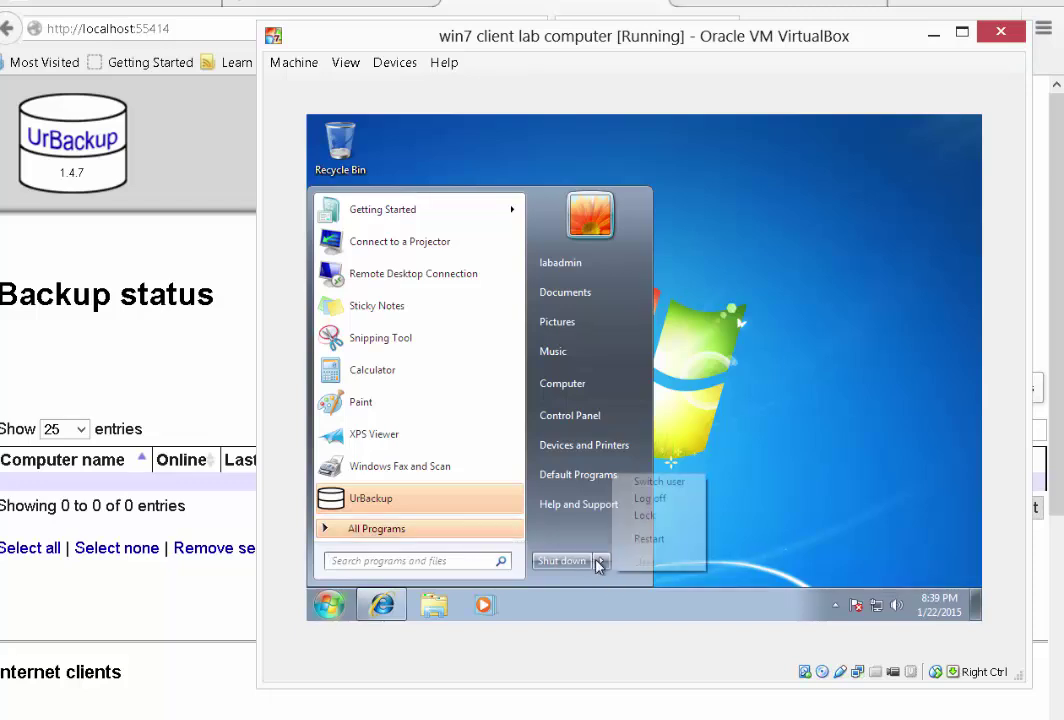
left_click(649, 499)
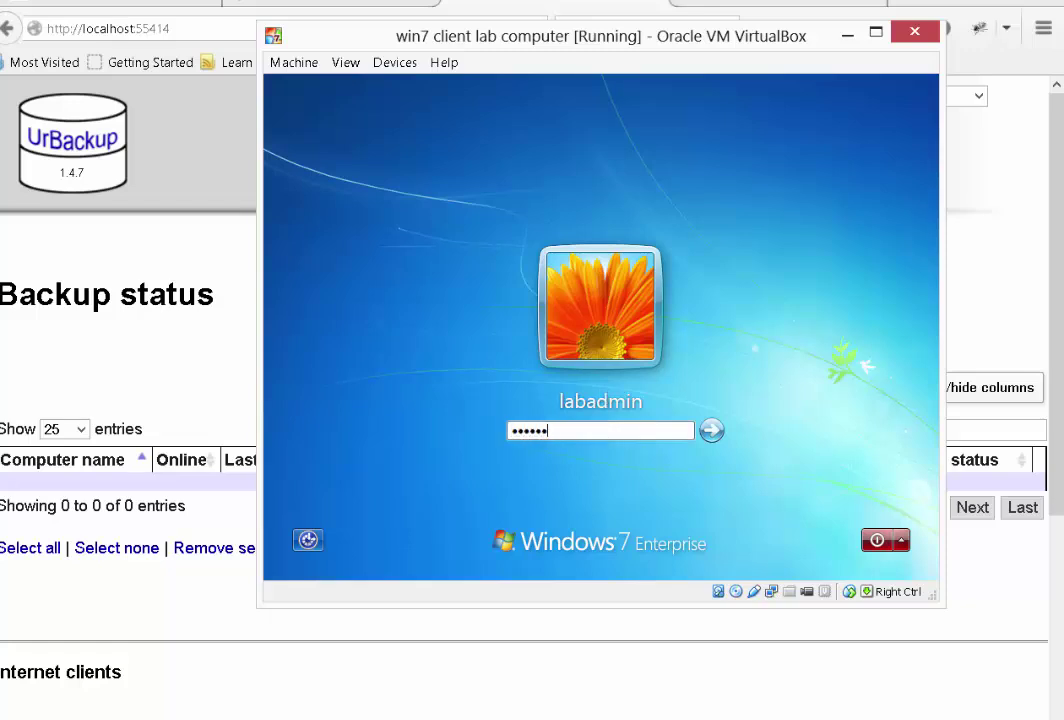
key("Return")
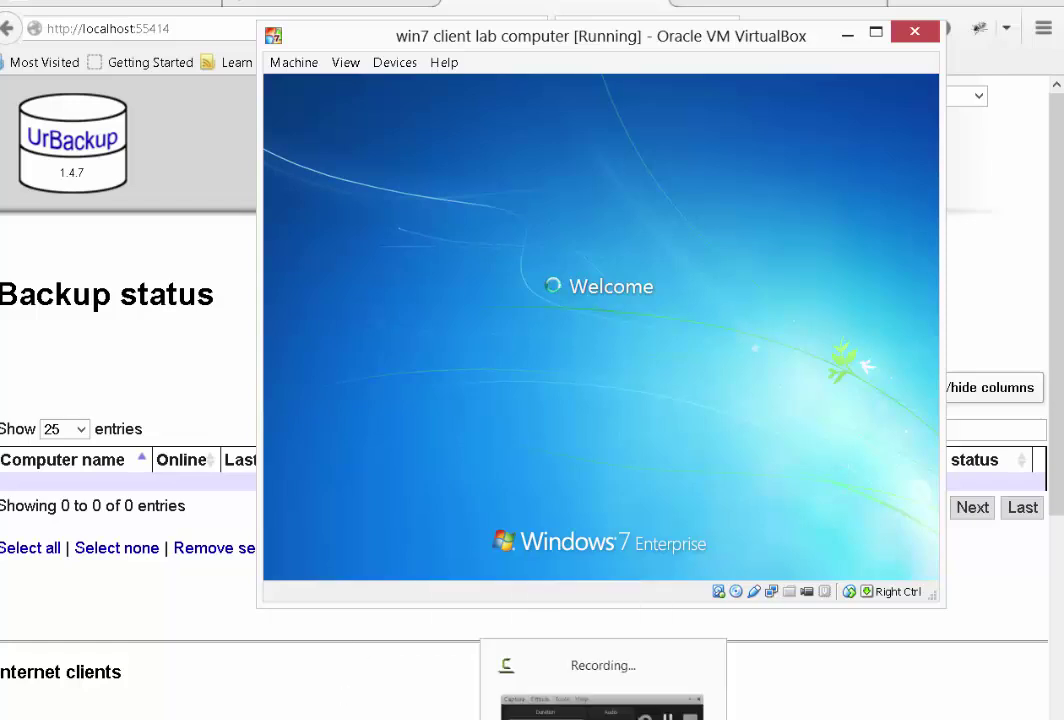
- Open the UrBackup client's Status window in the virtual machine to examine its server connection
left_click(603, 700)
left_click(812, 565)
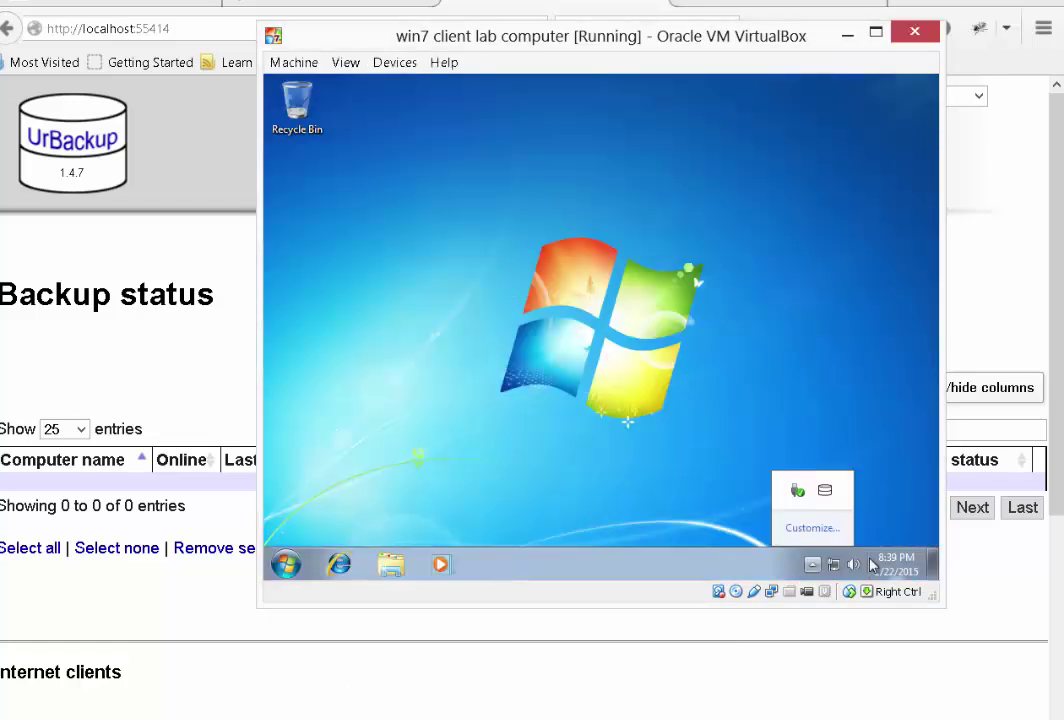
left_click(815, 564)
right_click(830, 491)
left_click(830, 462)
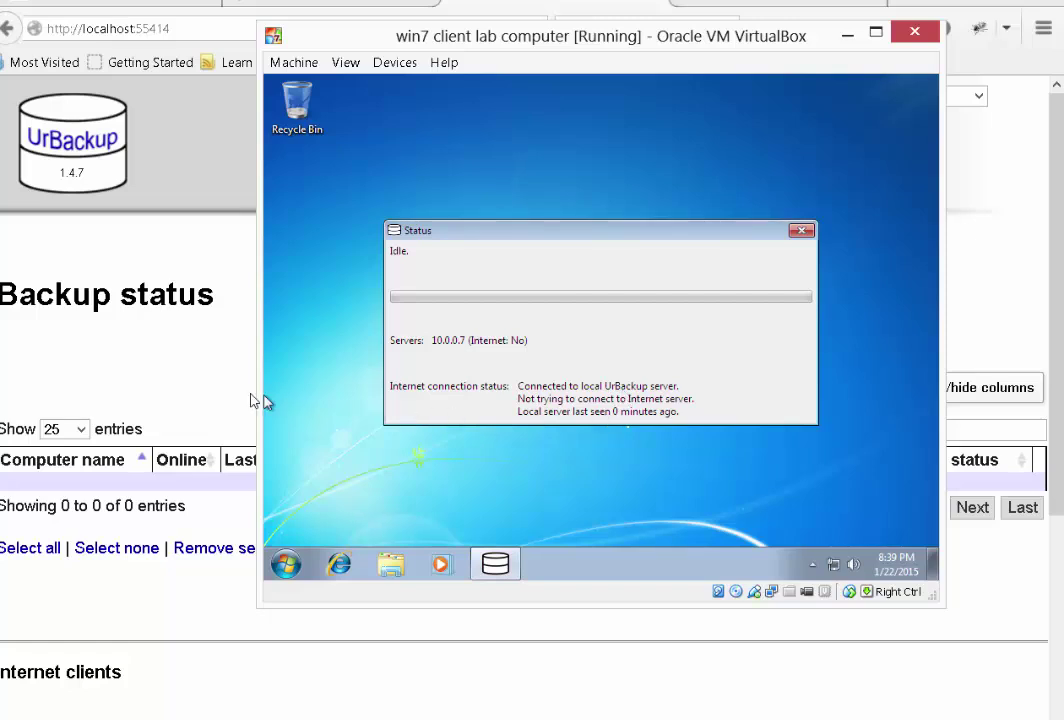
- Switch to the server web interface and check its Activities and Backup status pages
left_click(221, 380)
left_click(487, 180)
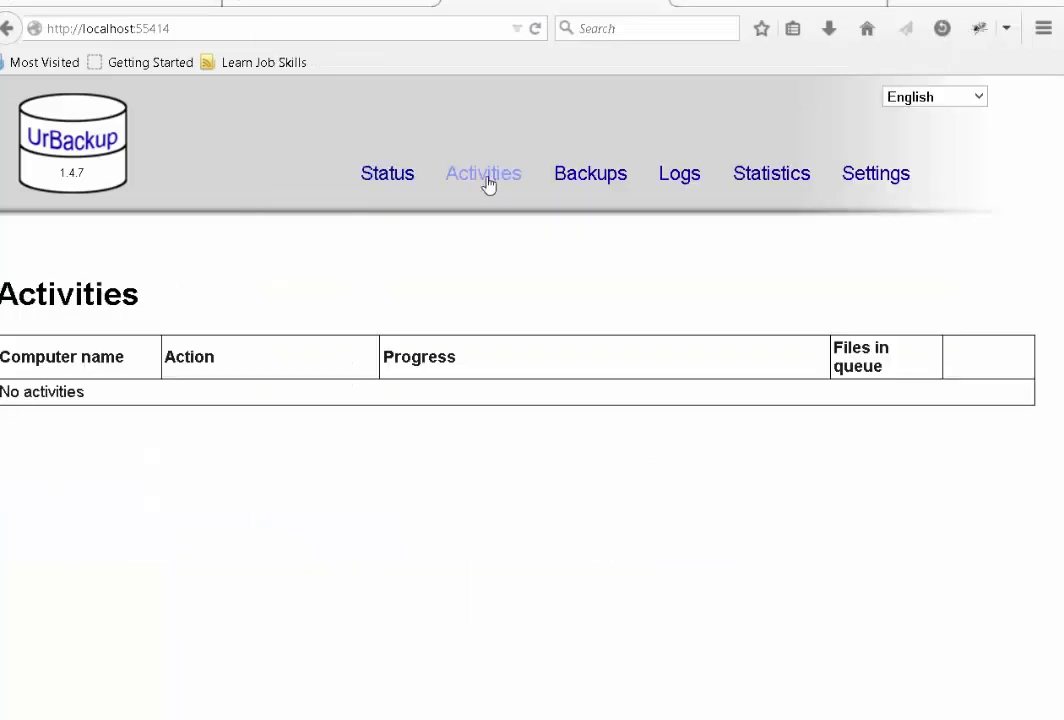
left_click(380, 177)
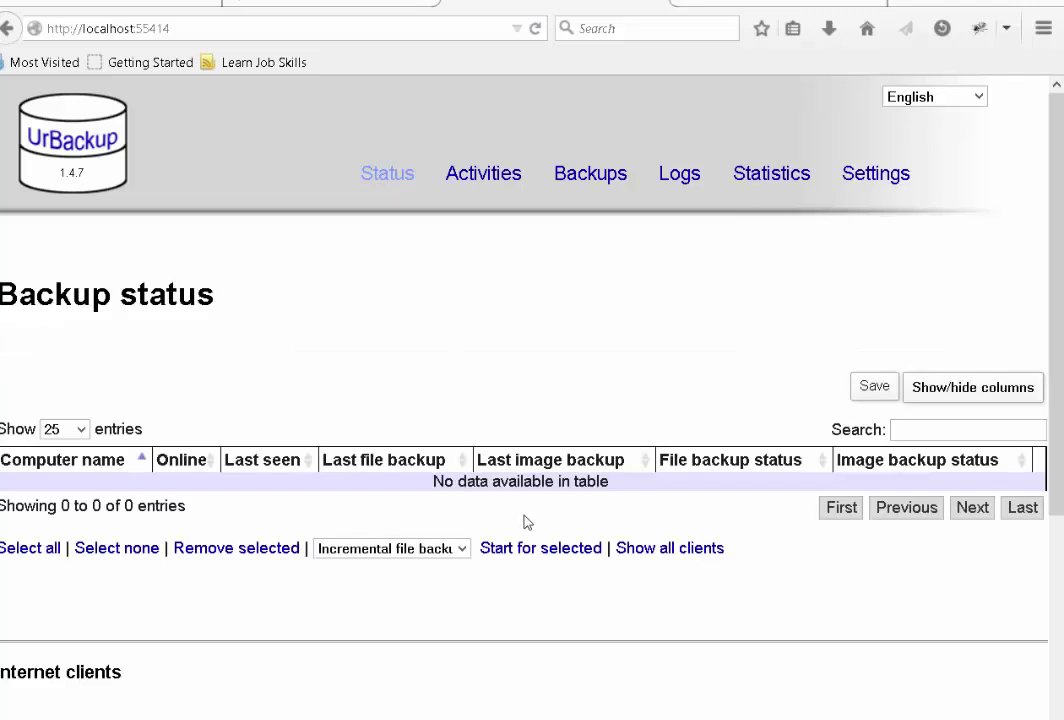
- Show all clients, select only studentcomputer and set the backup type to Full image backup
left_click(706, 552)
scroll(1045, 546, "down", 2)
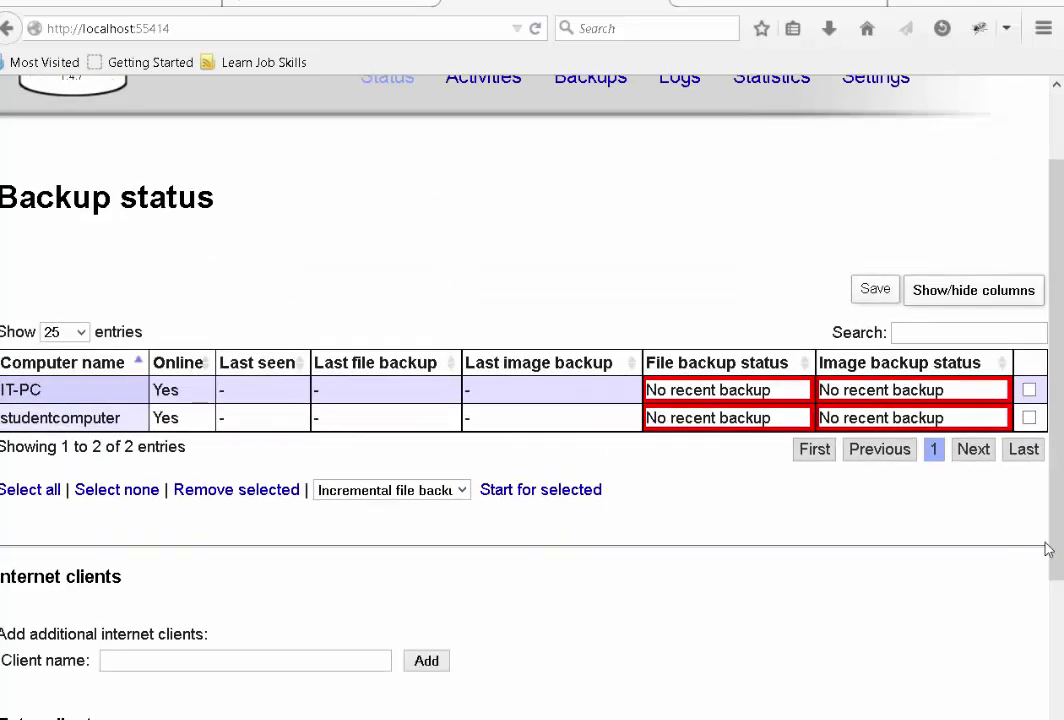
left_click(1029, 398)
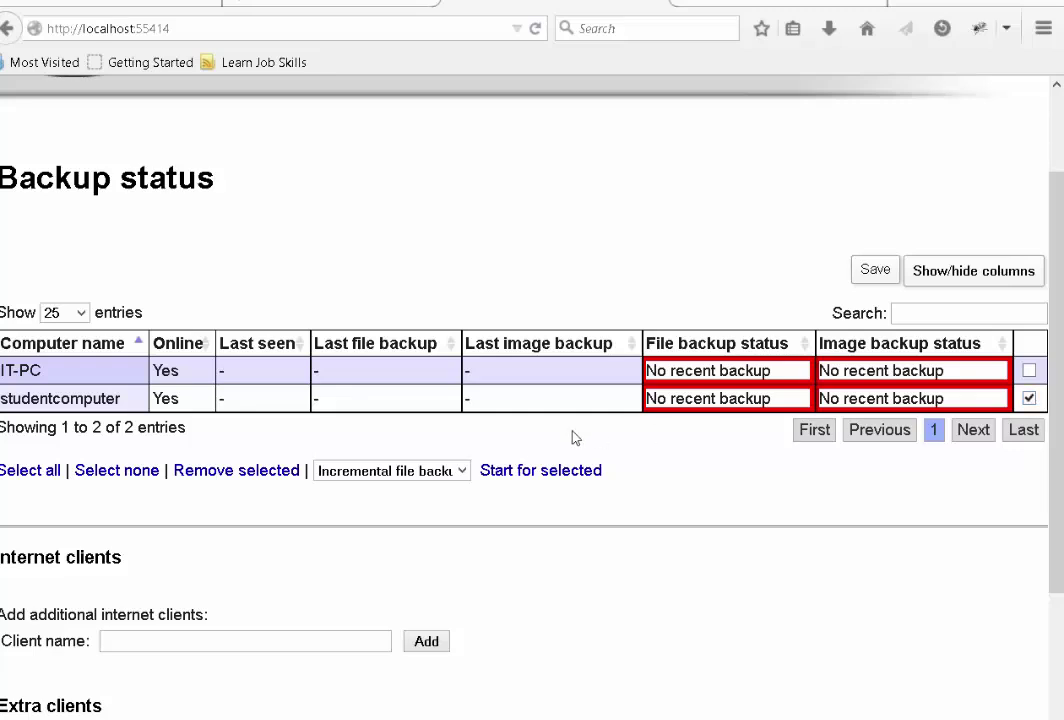
left_click(460, 471)
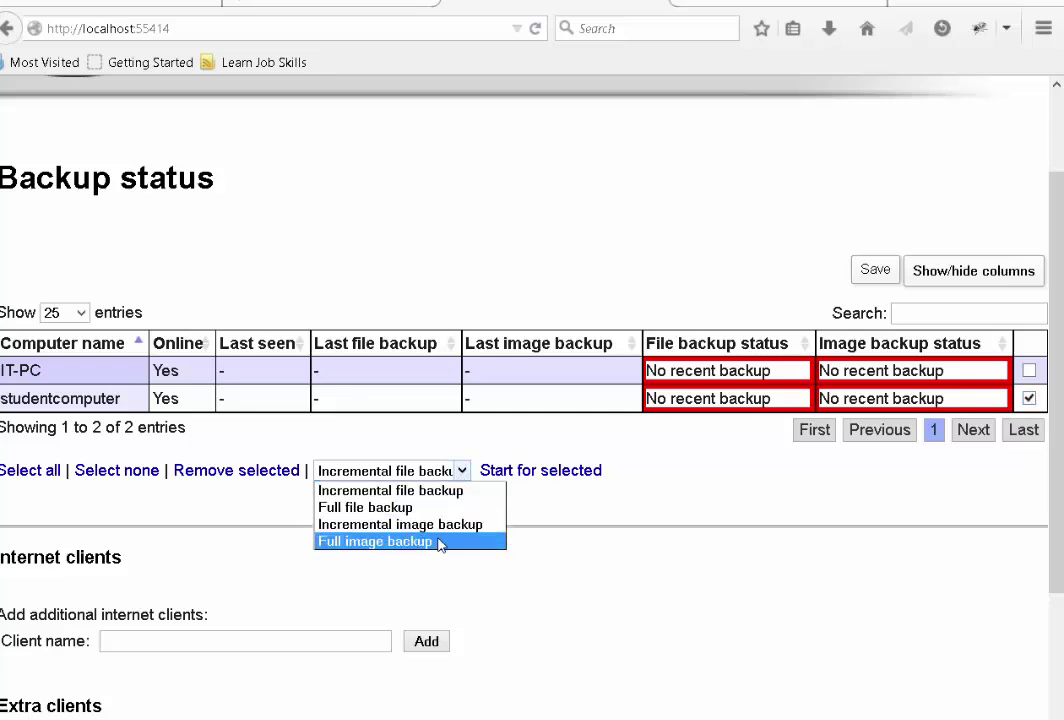
left_click(440, 542)
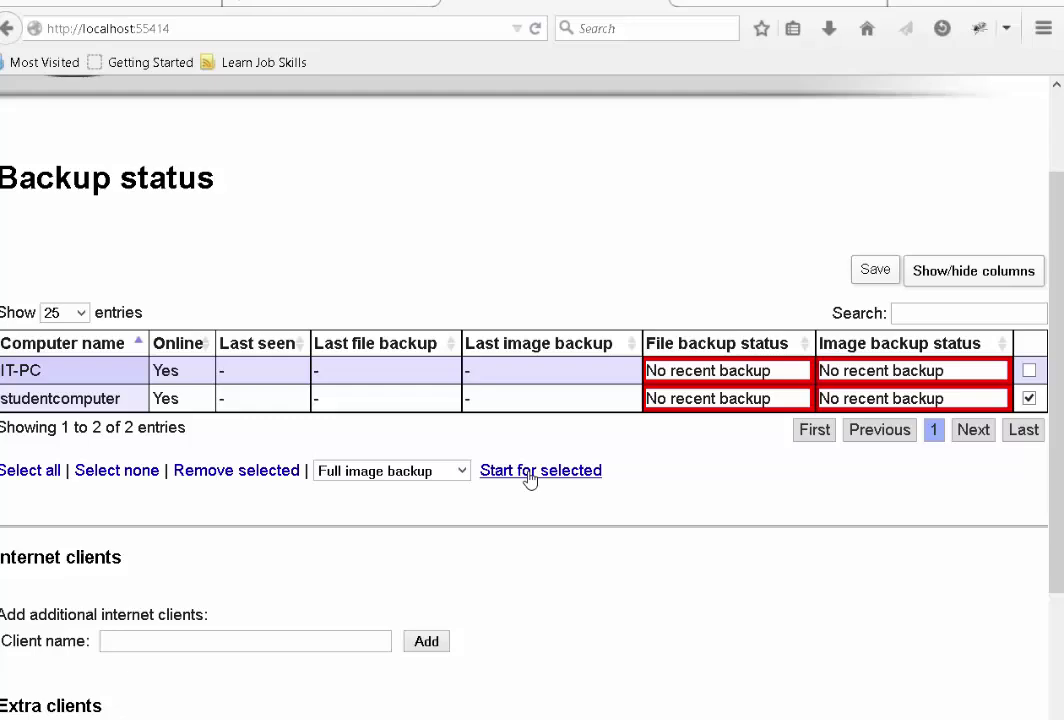
- View the export formats available for the status table, dismiss them and check the Activities page
left_click_drag(1058, 236, 1058, 175)
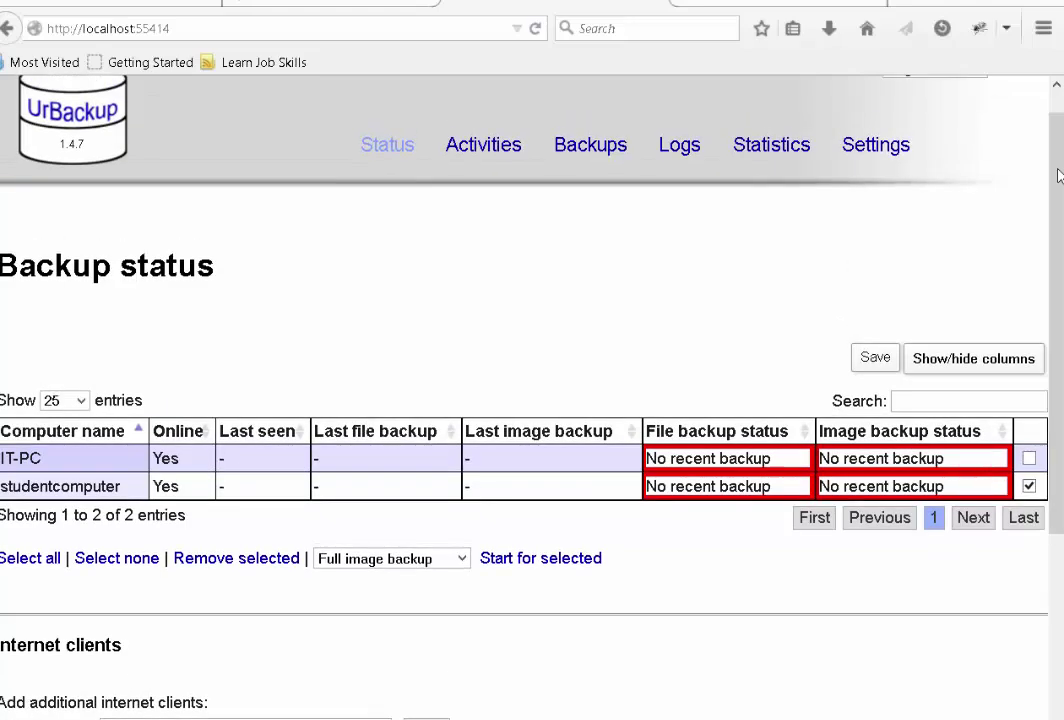
left_click(877, 359)
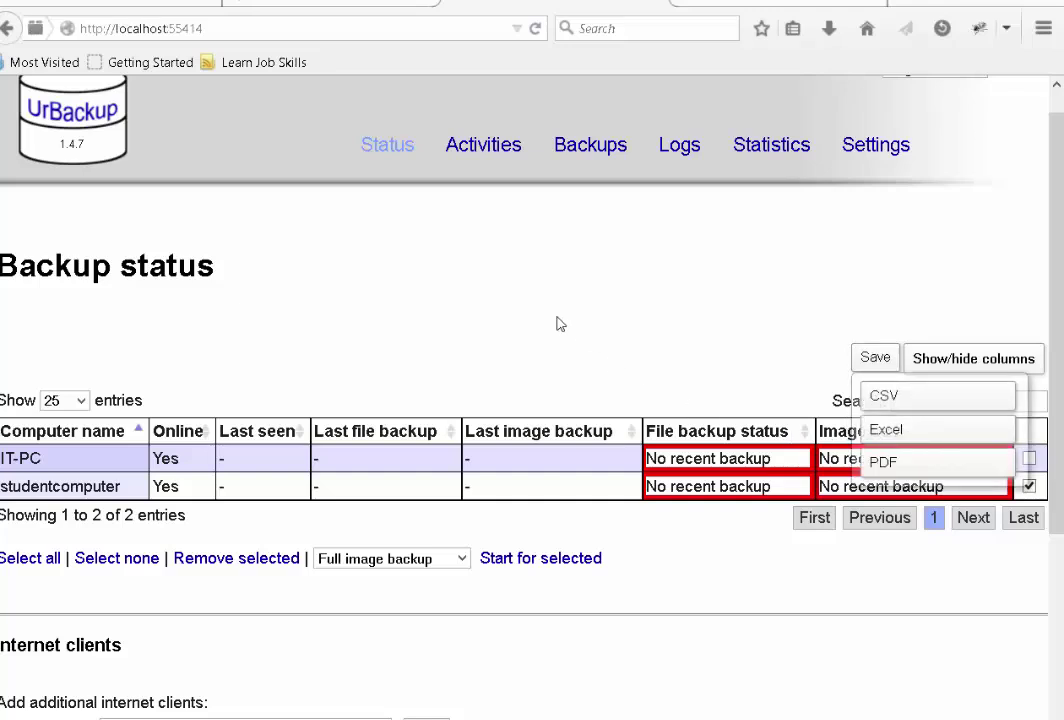
left_click(685, 268)
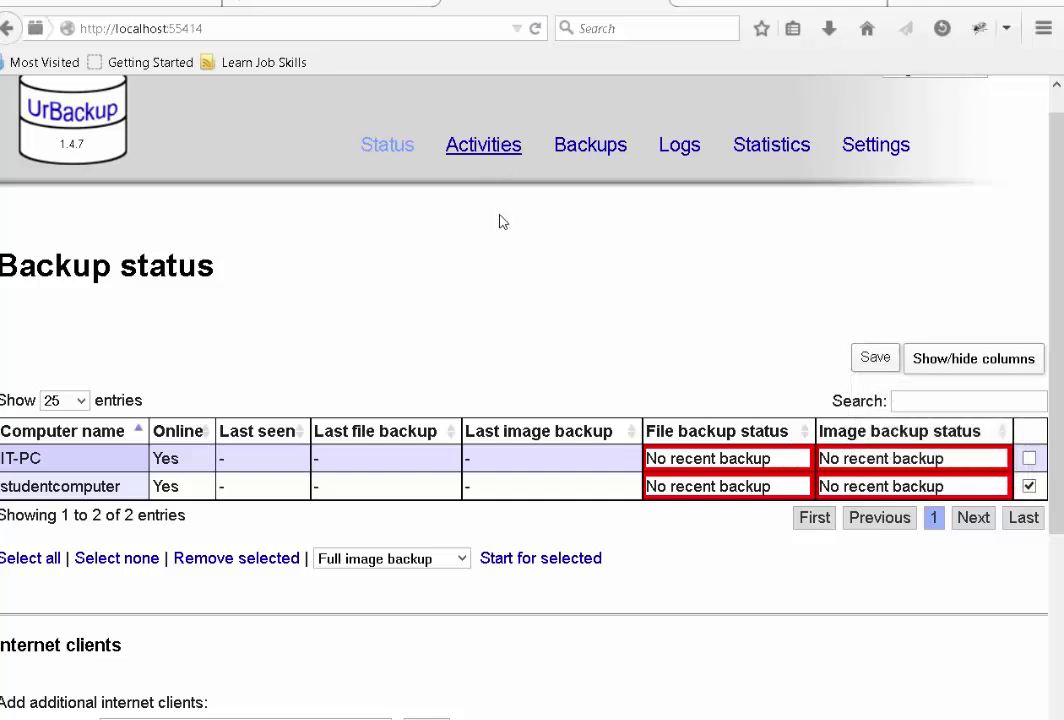
left_click(486, 148)
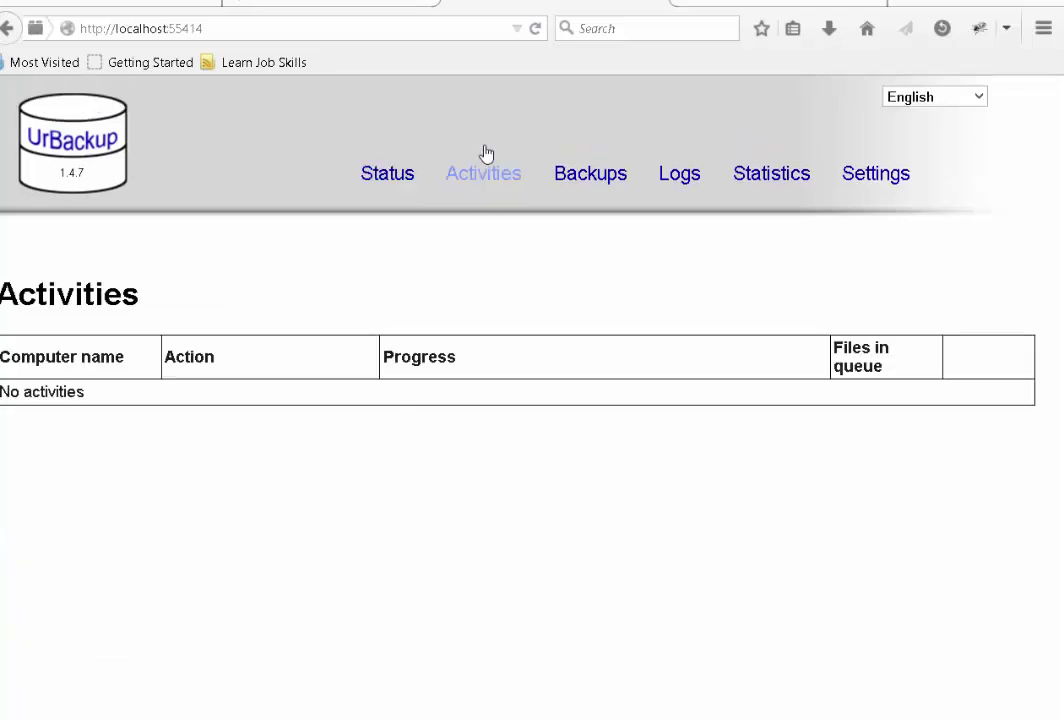
- Review the server's general settings and its image backup settings
left_click(775, 180)
left_click(898, 180)
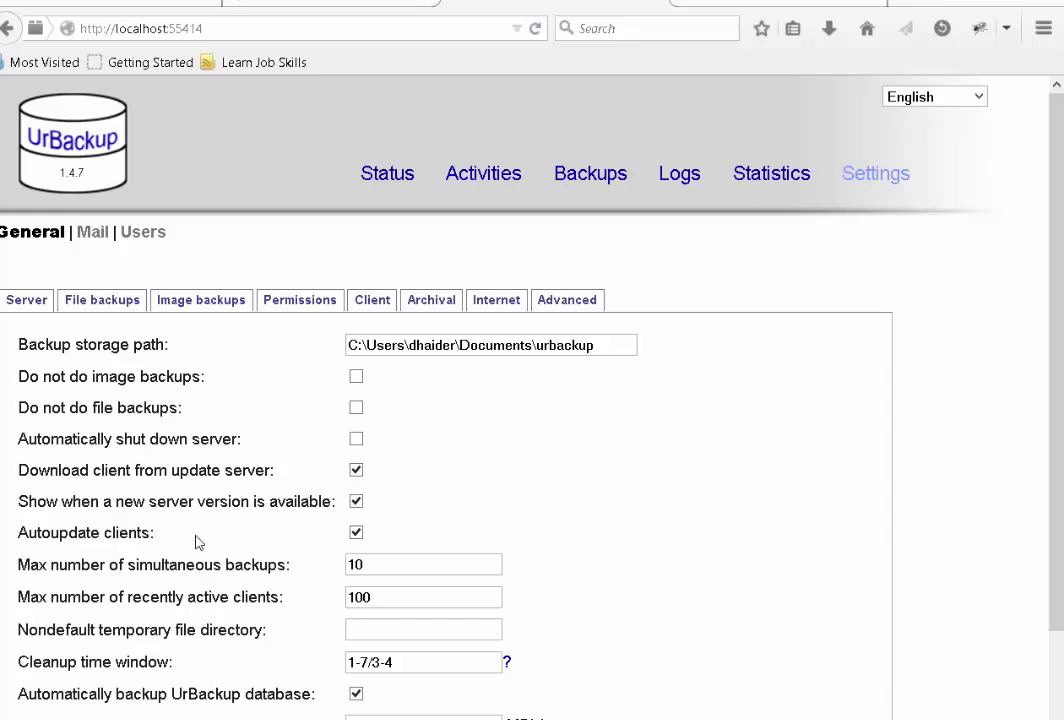
scroll(197, 542, "down", 2)
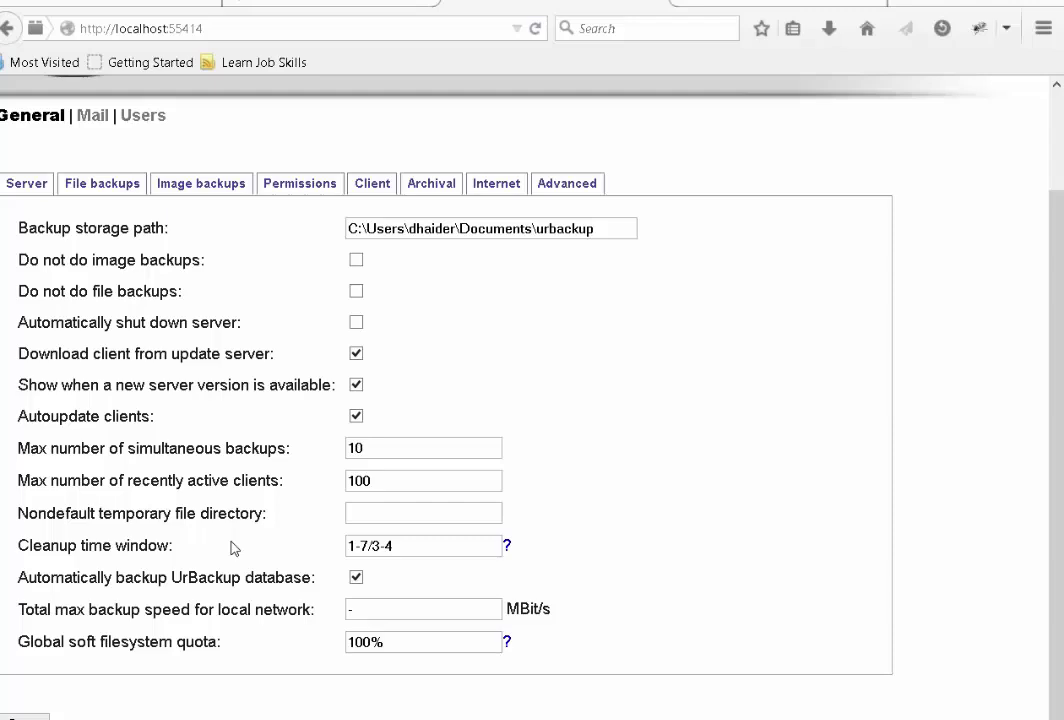
scroll(230, 547, "up", 2)
left_click(209, 300)
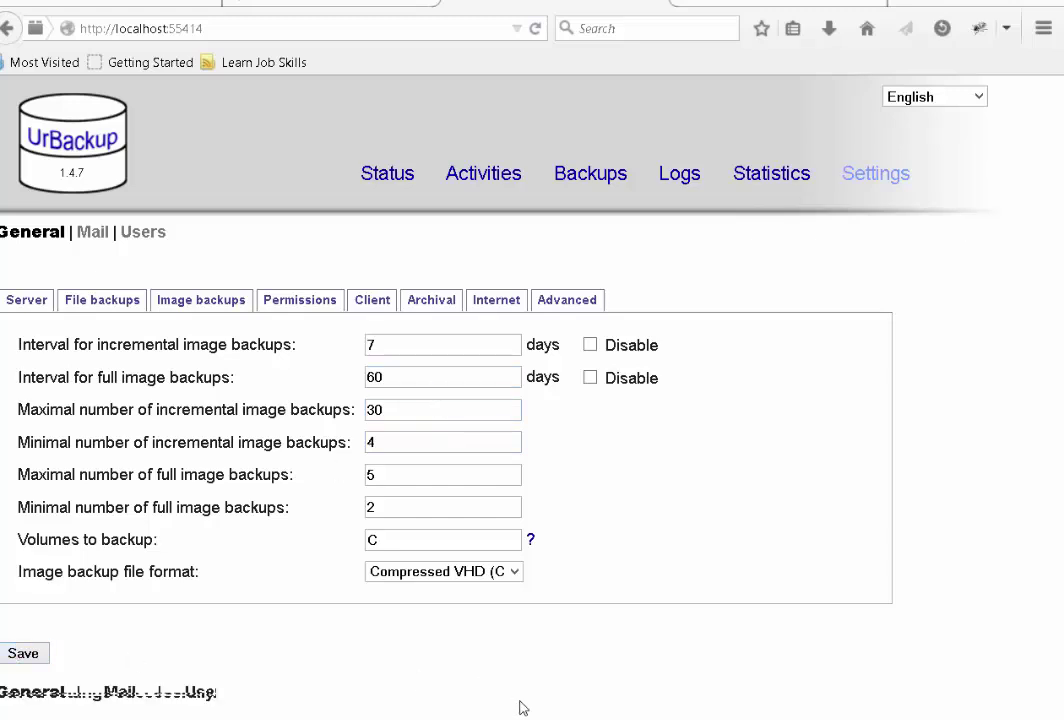
- In the Windows 7 virtual machine, close the UrBackup client's status window and open the client's settings, allowing the program to make changes
left_click(769, 690)
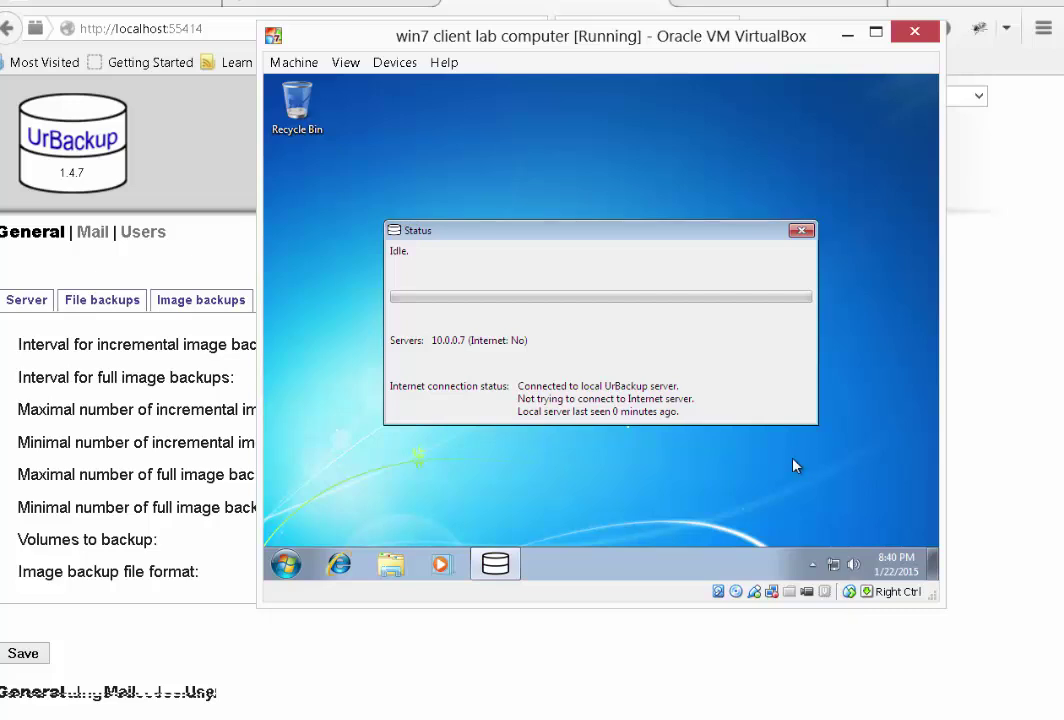
left_click(802, 231)
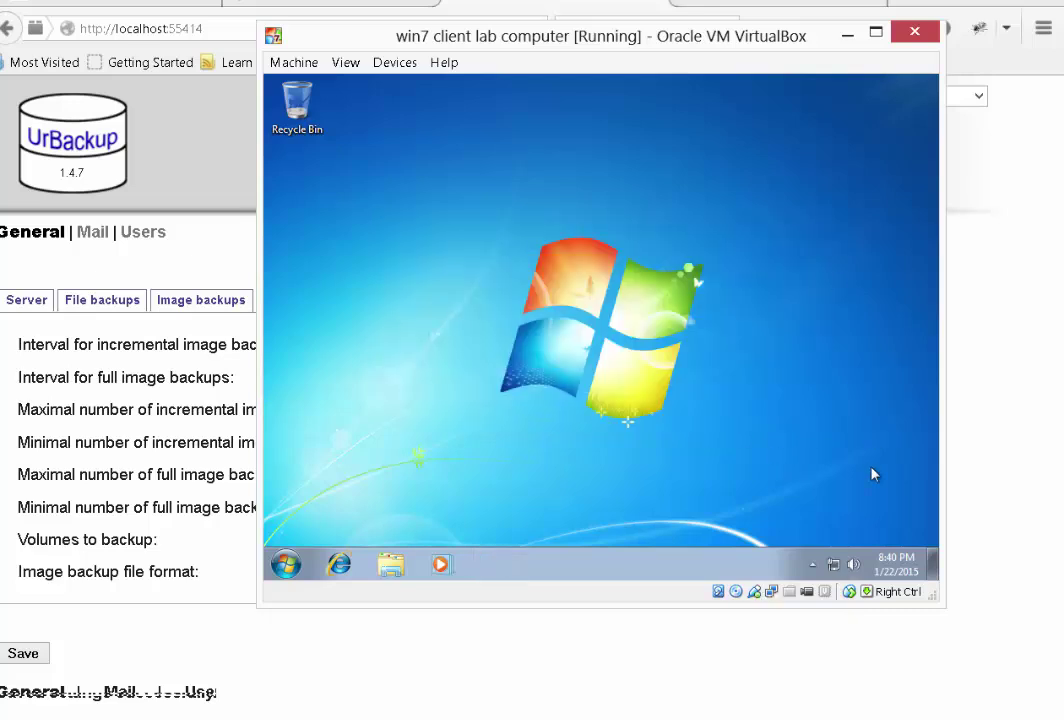
left_click(812, 565)
right_click(824, 490)
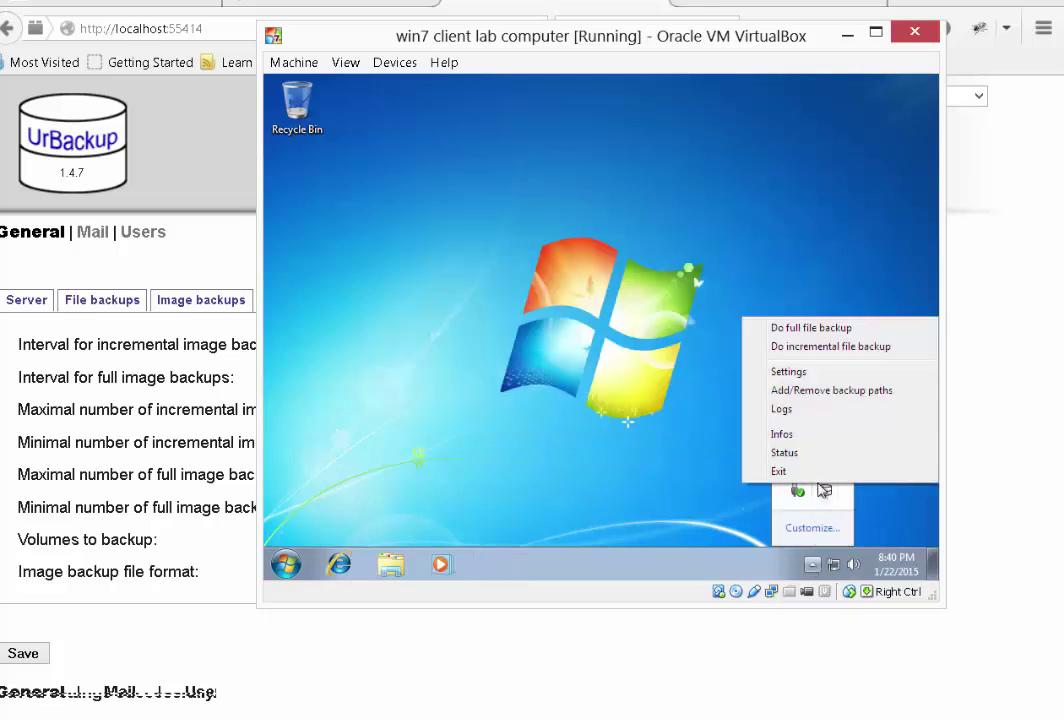
left_click(859, 389)
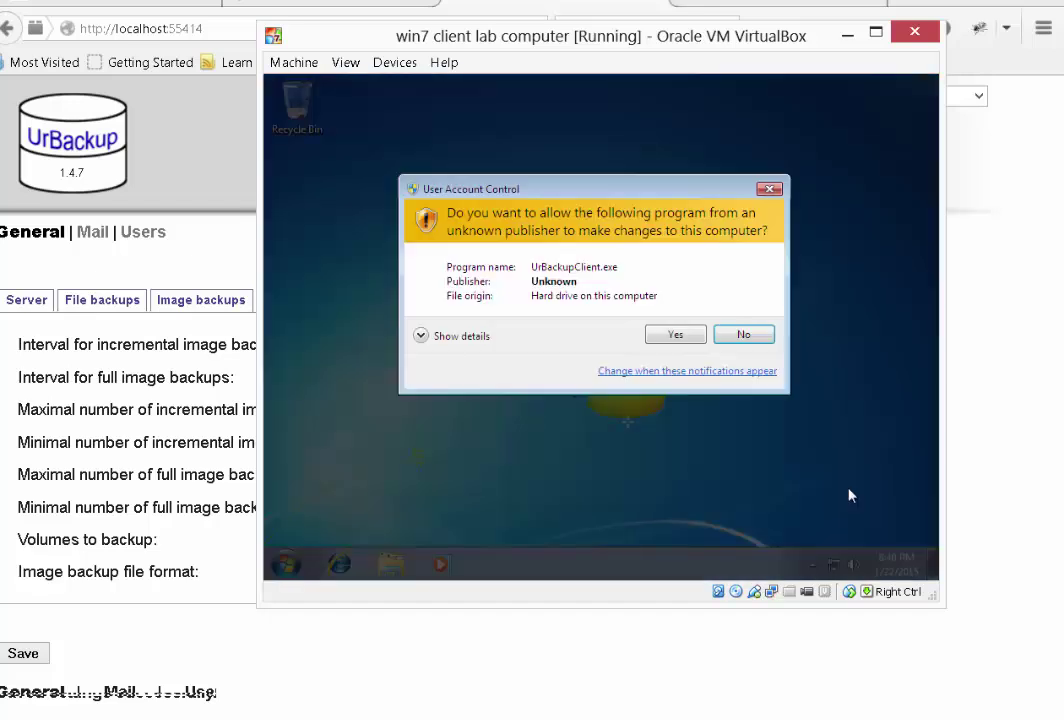
left_click(677, 334)
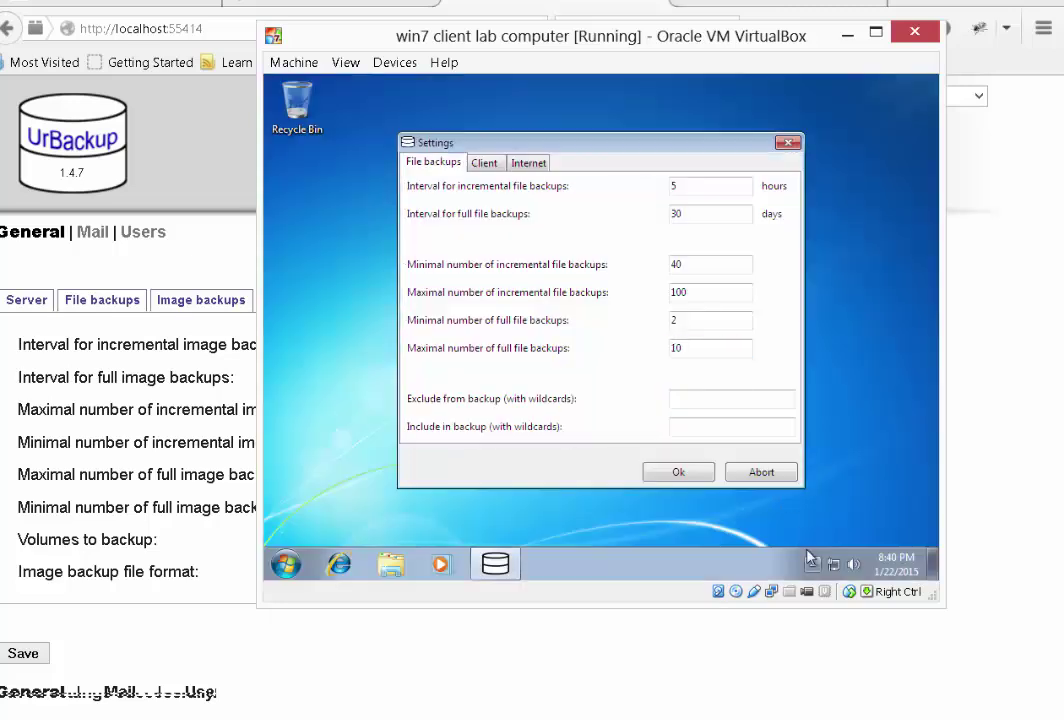
- Review the client's Internet, Client and File backups settings, and accept them without changes
left_click(499, 170)
left_click(530, 164)
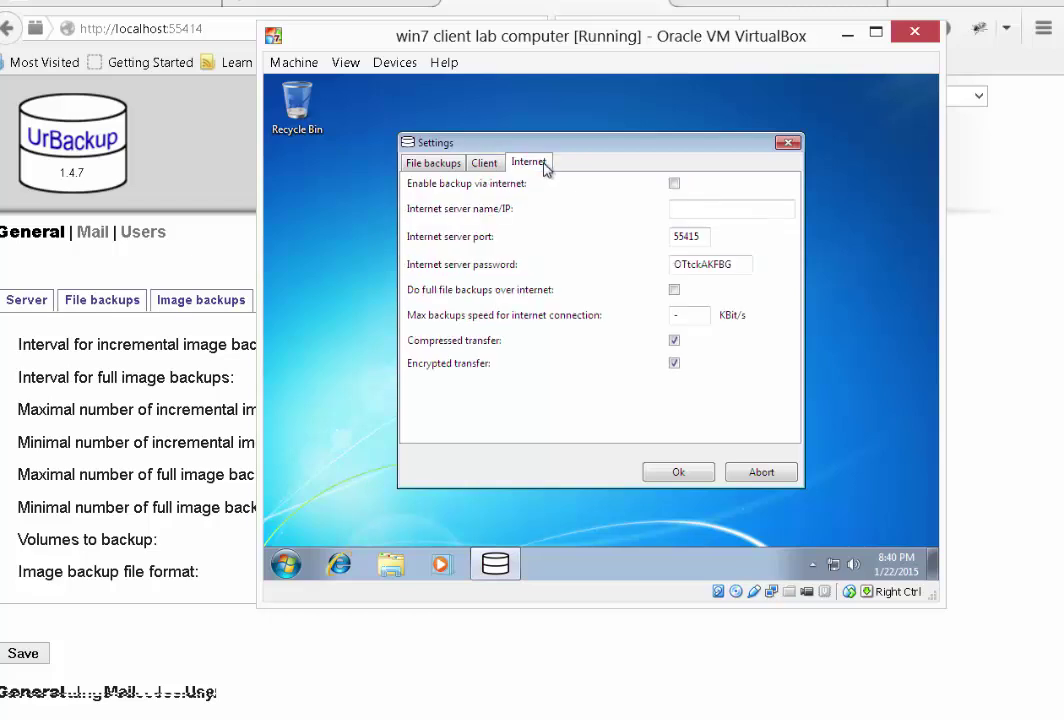
left_click(485, 163)
left_click(411, 164)
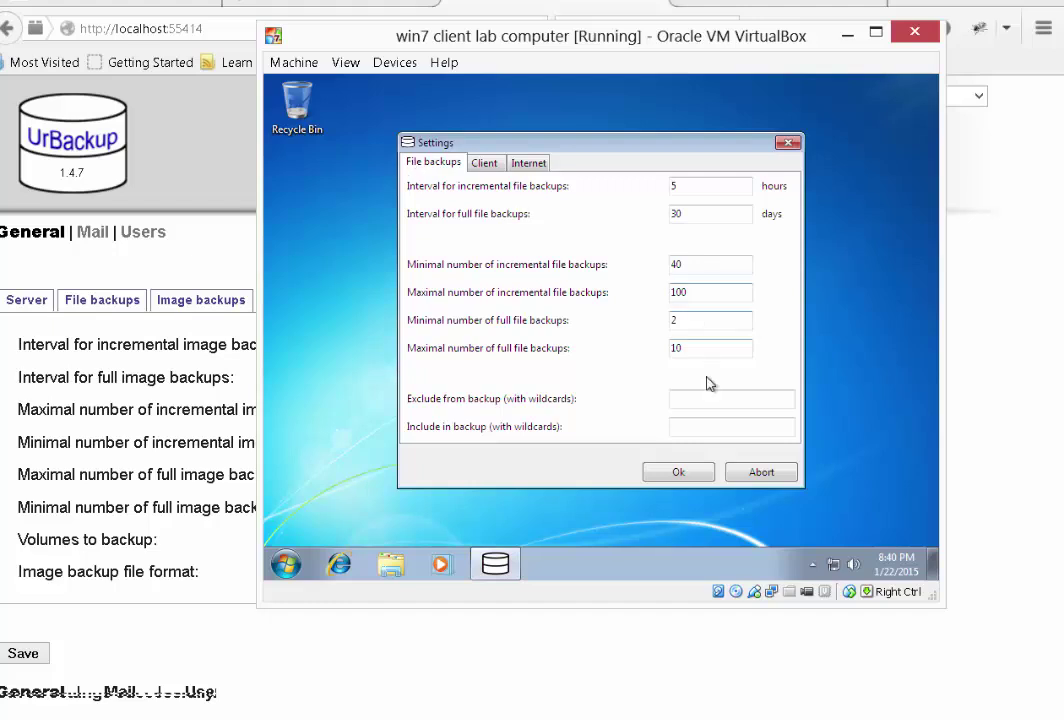
left_click(678, 472)
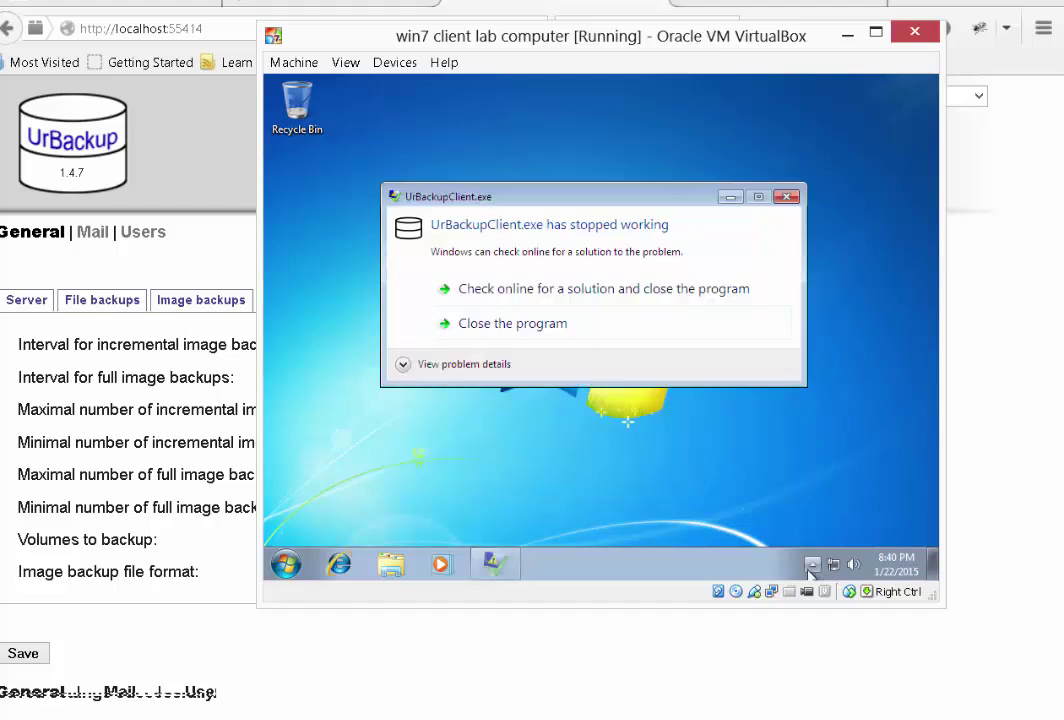
- Close the UrBackupClient.exe error window, and check the client's context options before dismissing them
left_click(812, 564)
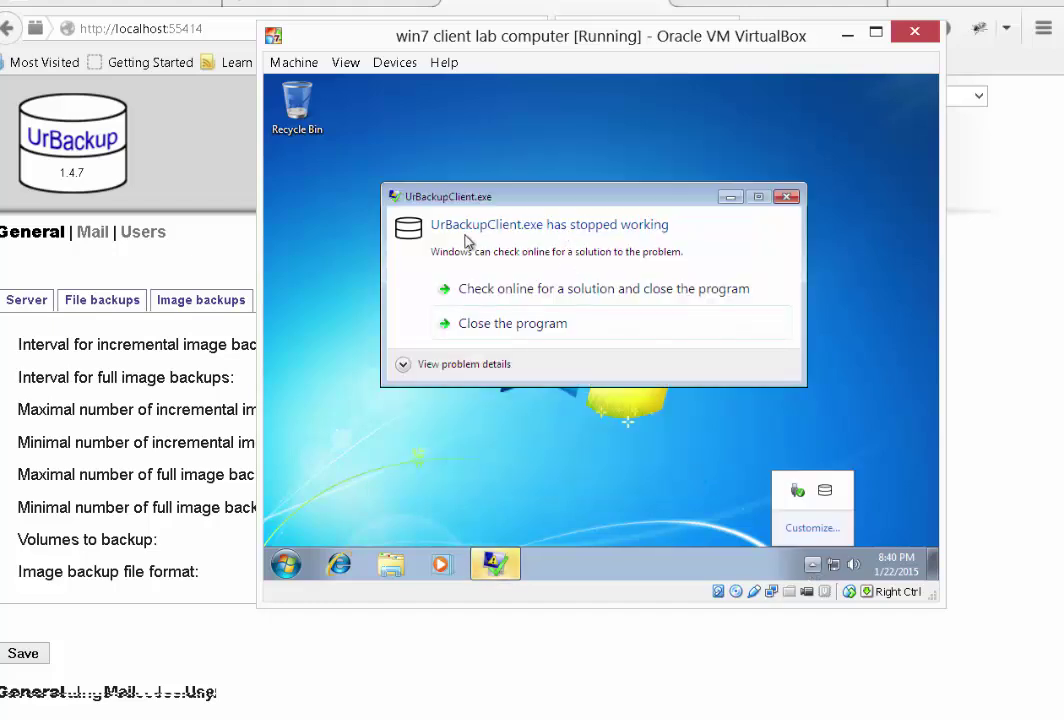
left_click(528, 238)
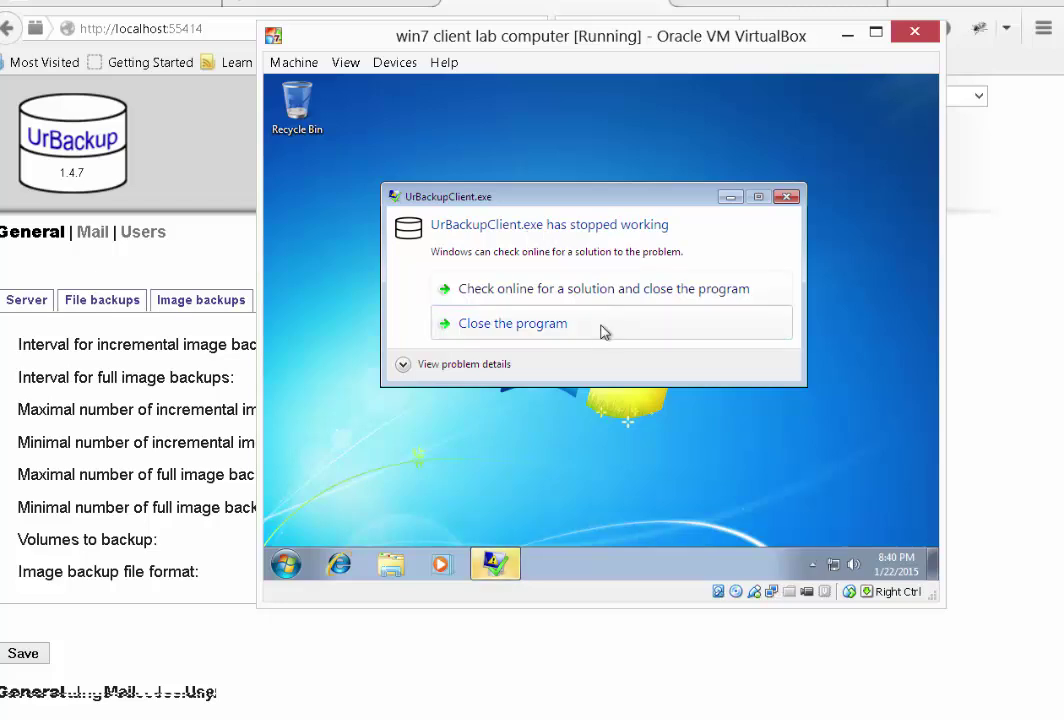
left_click(787, 198)
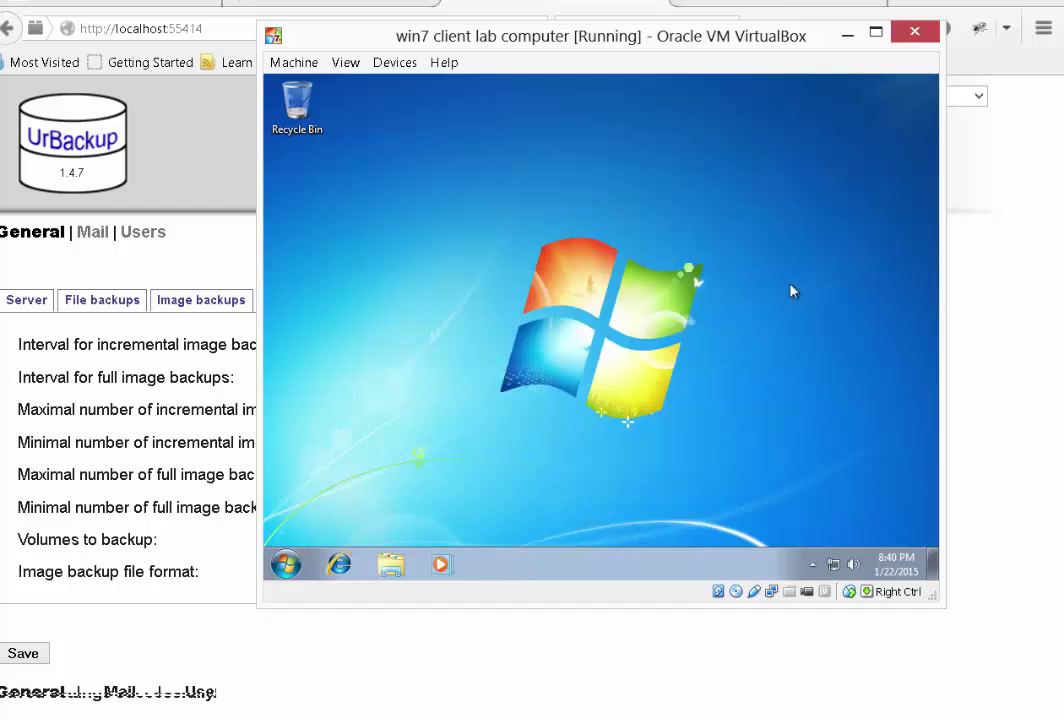
left_click(812, 566)
right_click(825, 495)
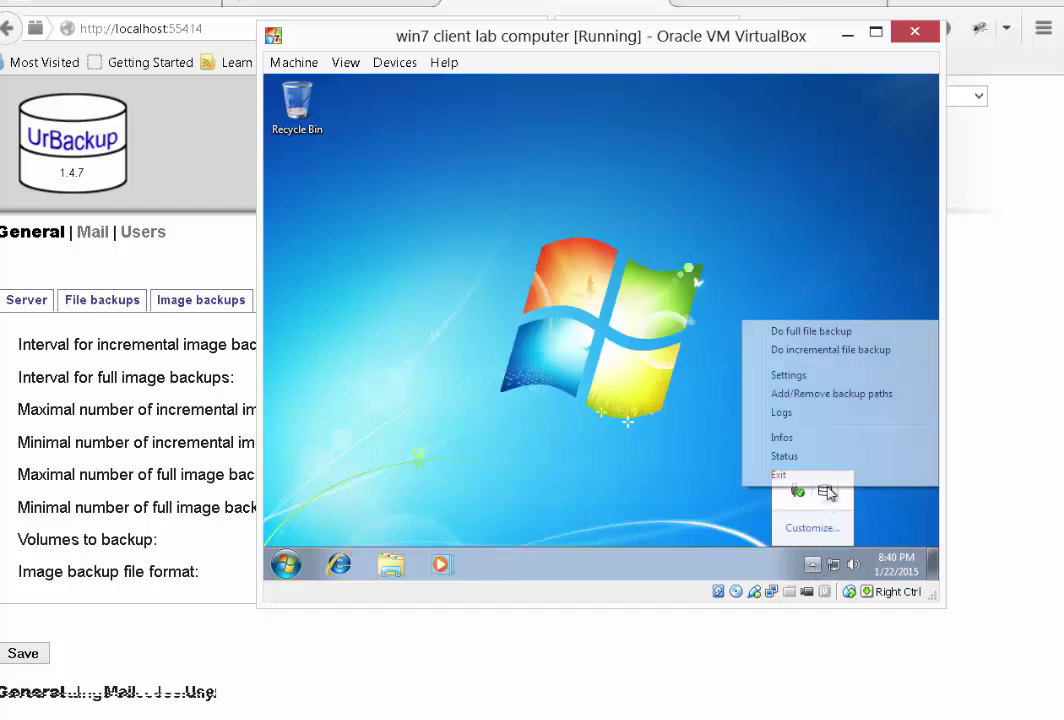
left_click(584, 435)
- Uninstall UrBackup from the virtual machine's installed programs with English as the uninstaller language, and close the Control Panel
left_click(285, 565)
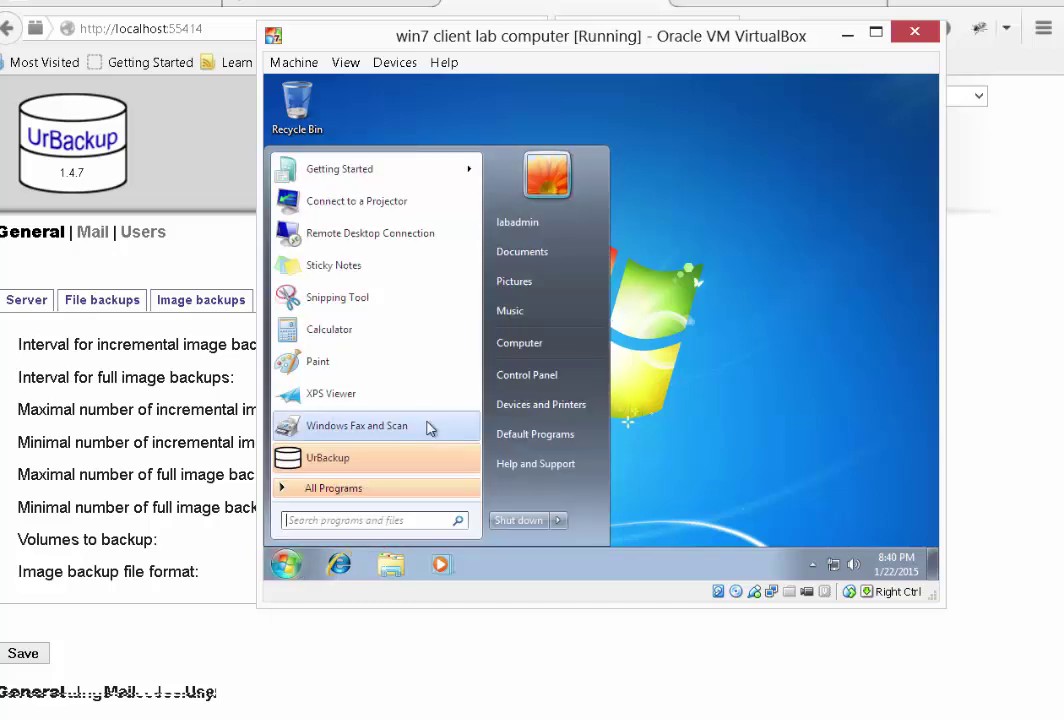
left_click(540, 374)
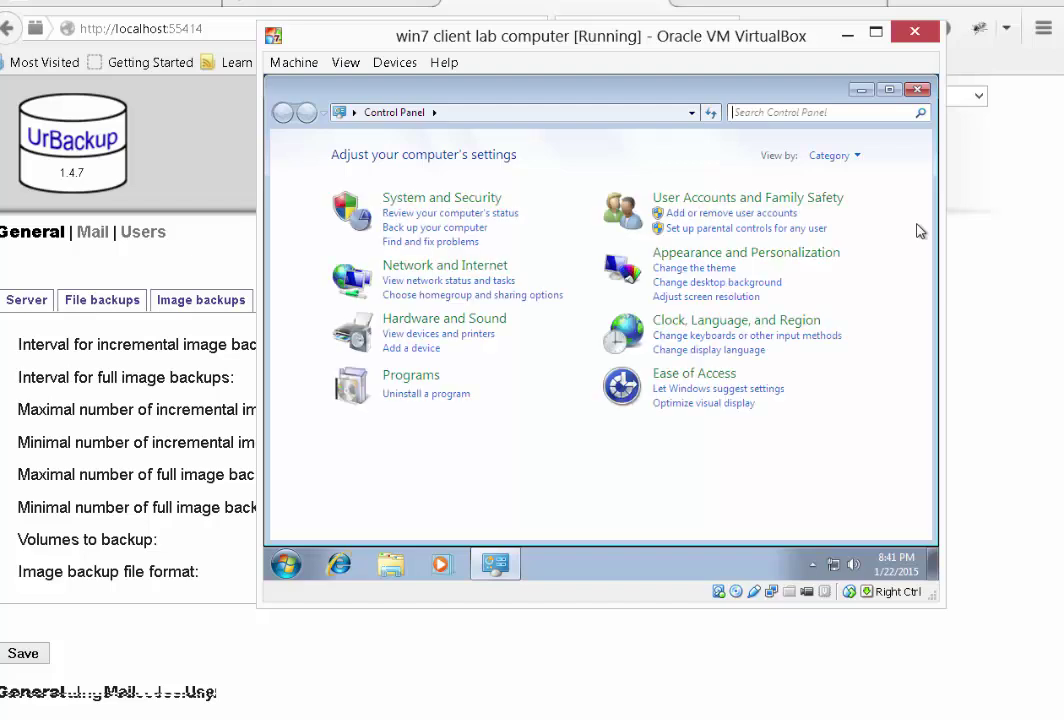
left_click(405, 394)
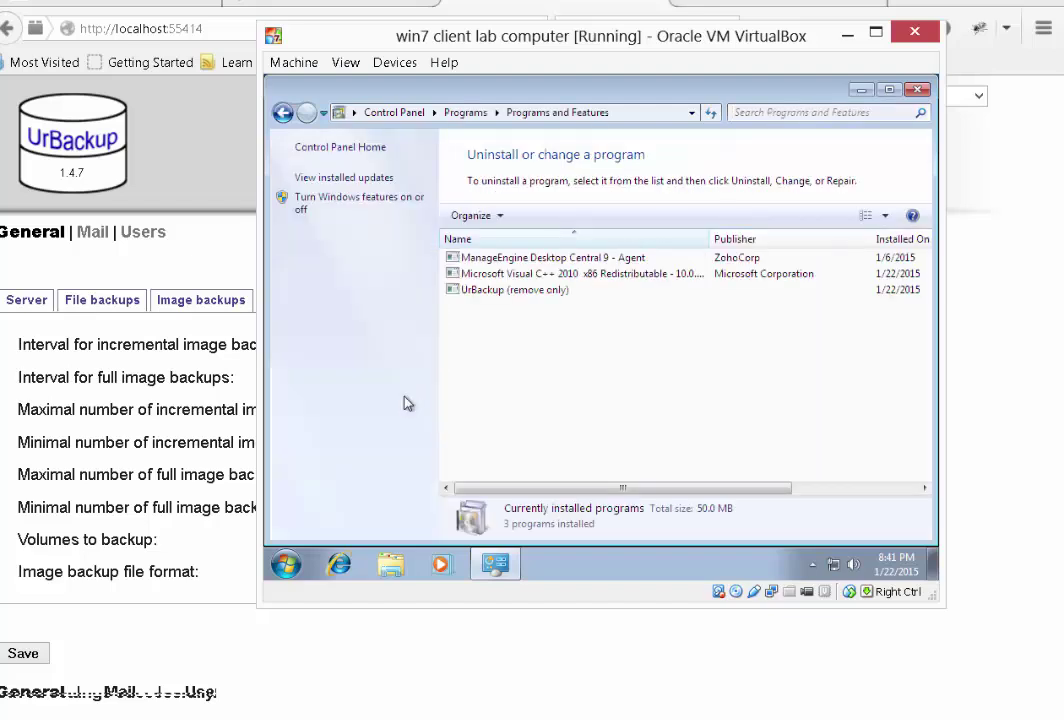
left_click(533, 292)
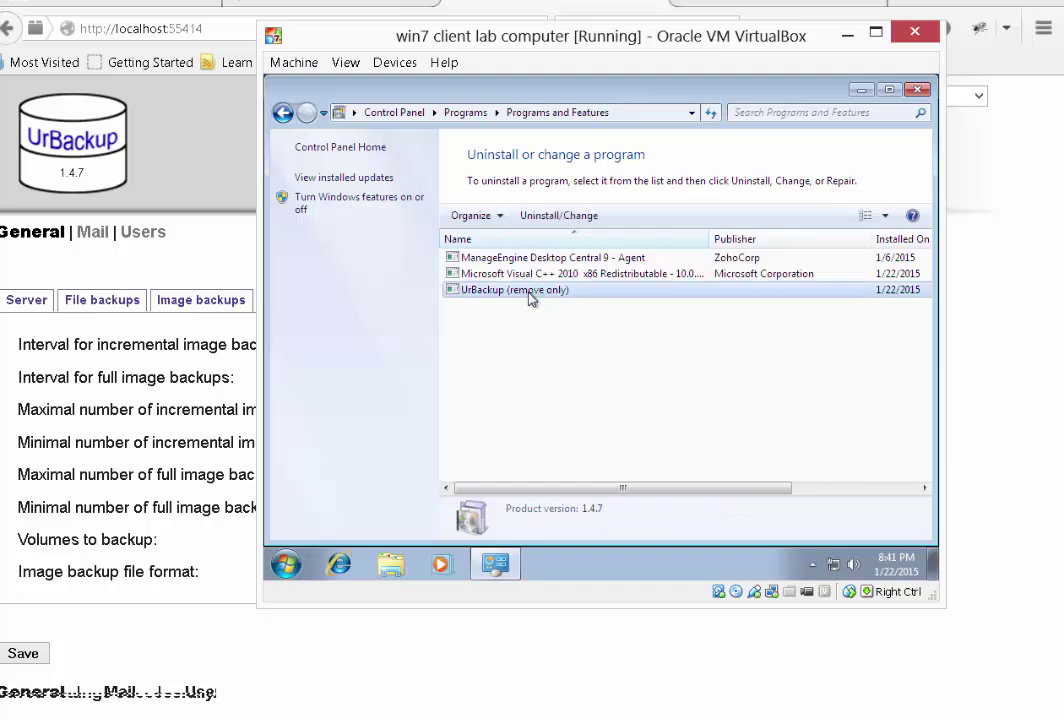
left_click(576, 222)
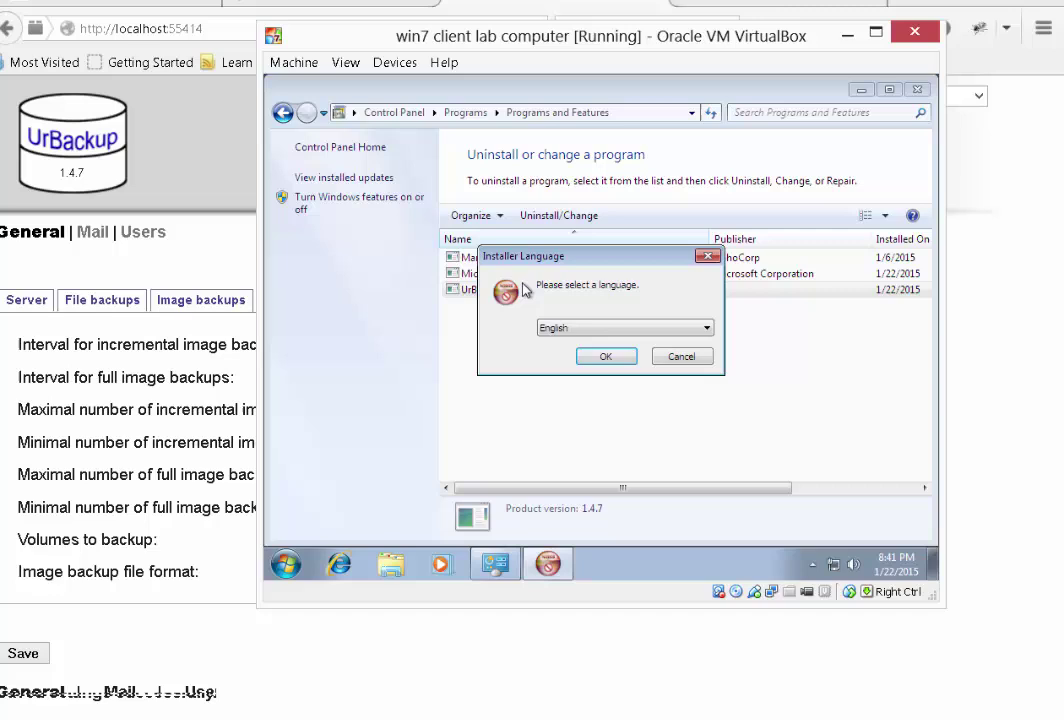
left_click(607, 357)
left_click(682, 450)
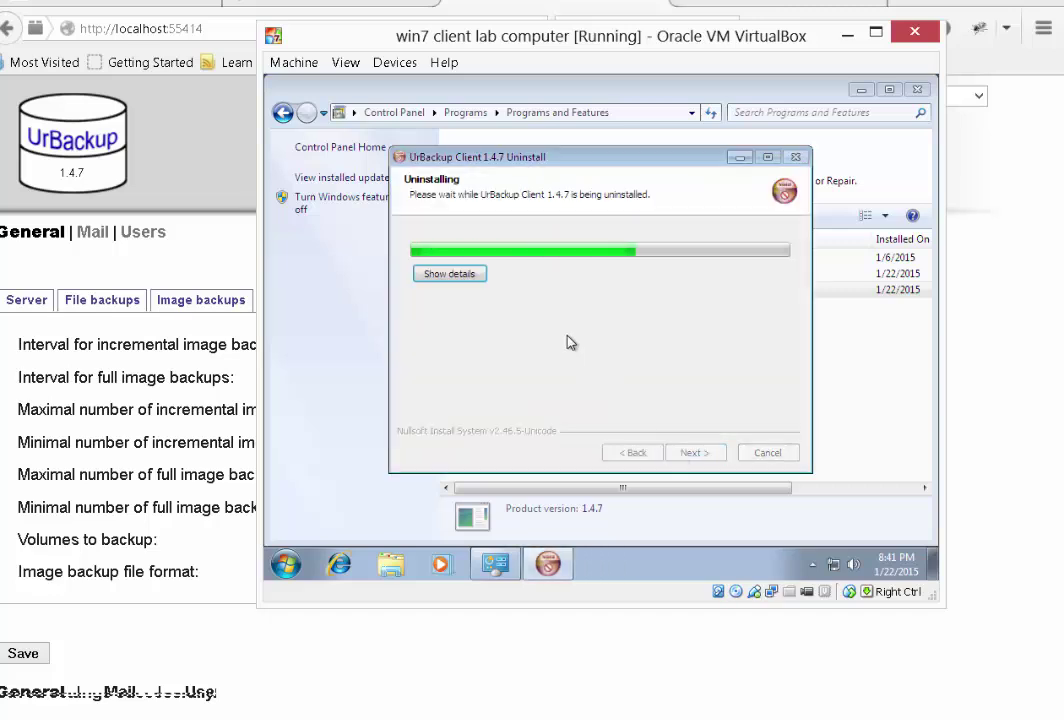
left_click(703, 459)
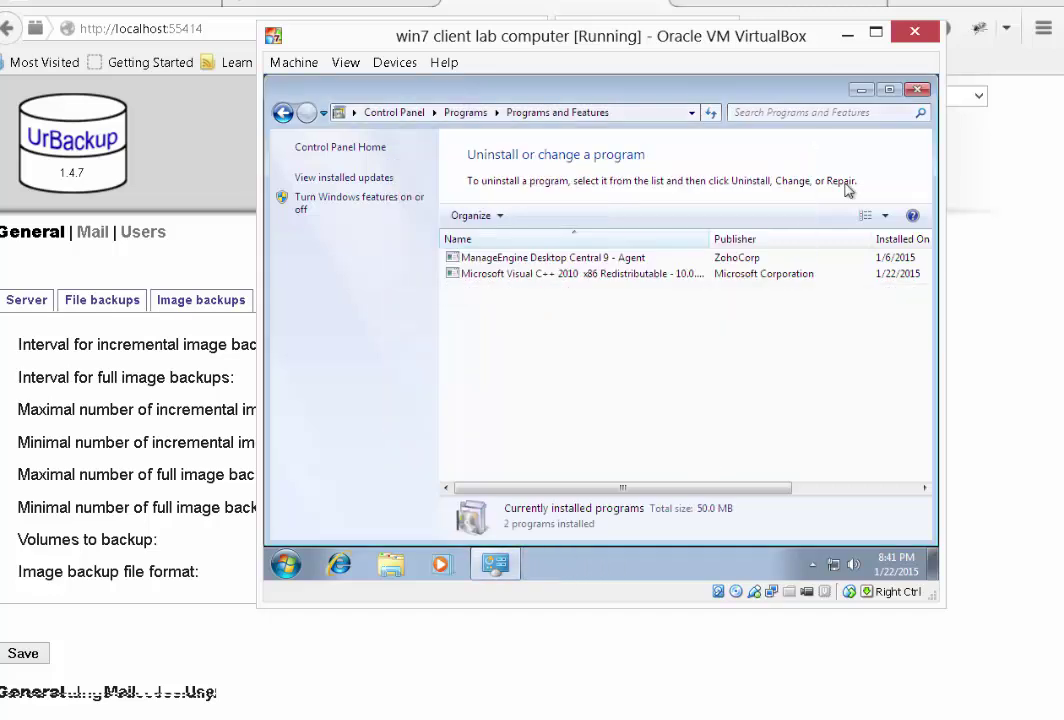
left_click(916, 90)
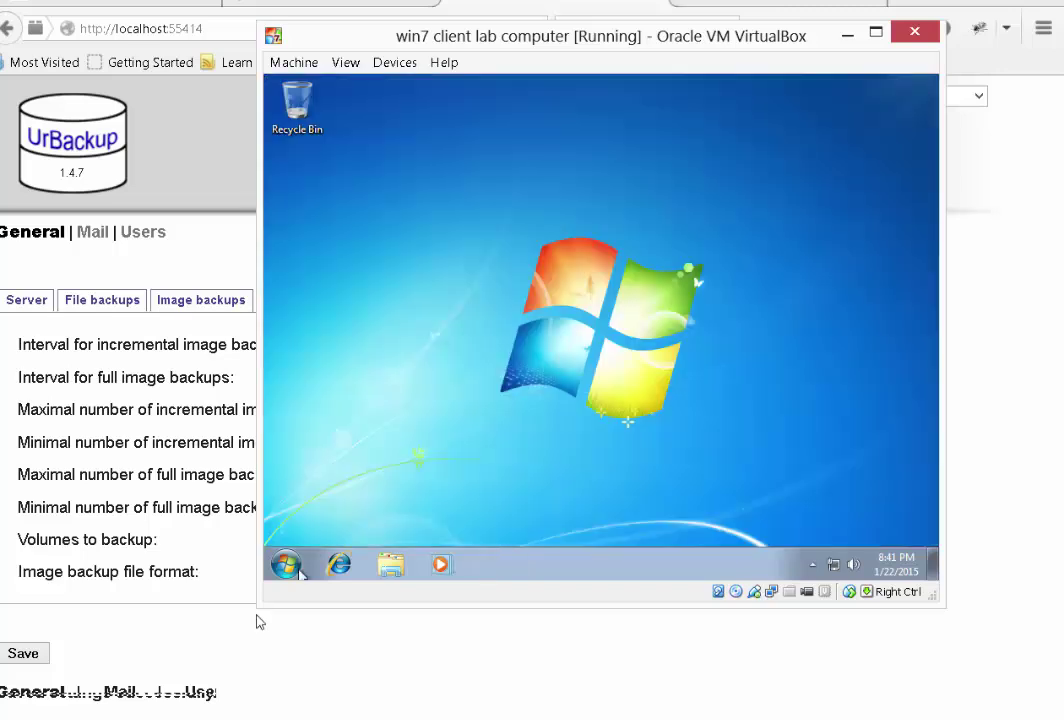
- Open google.com in the virtual machine's Internet Explorer and search for urbackup
left_click(338, 564)
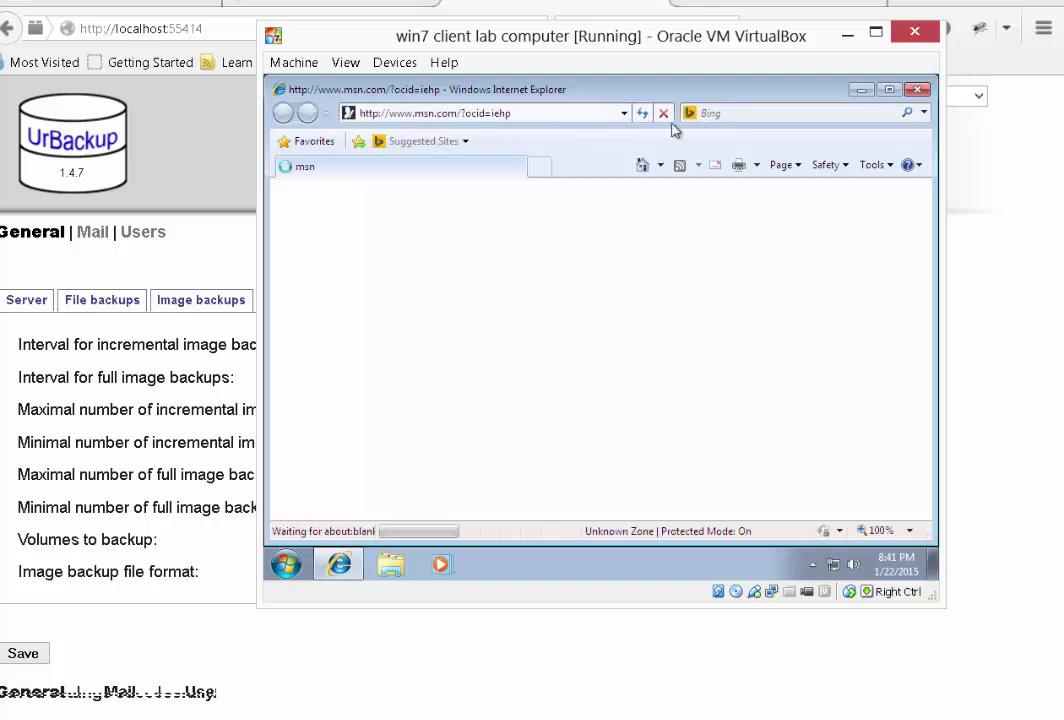
left_click(522, 113)
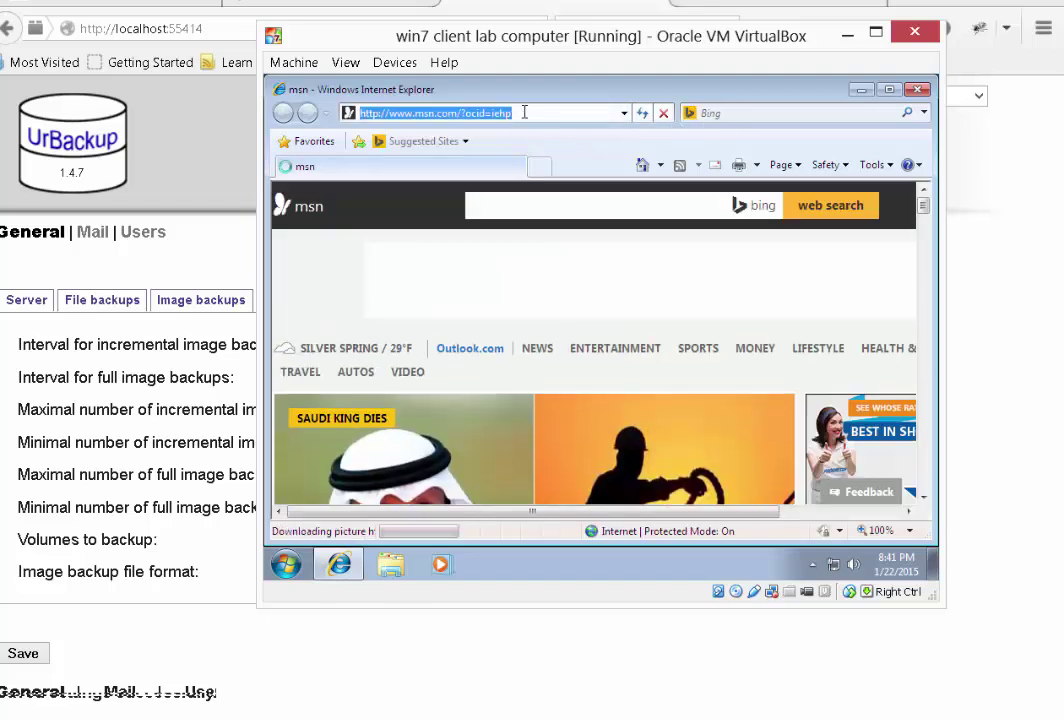
type("google.com")
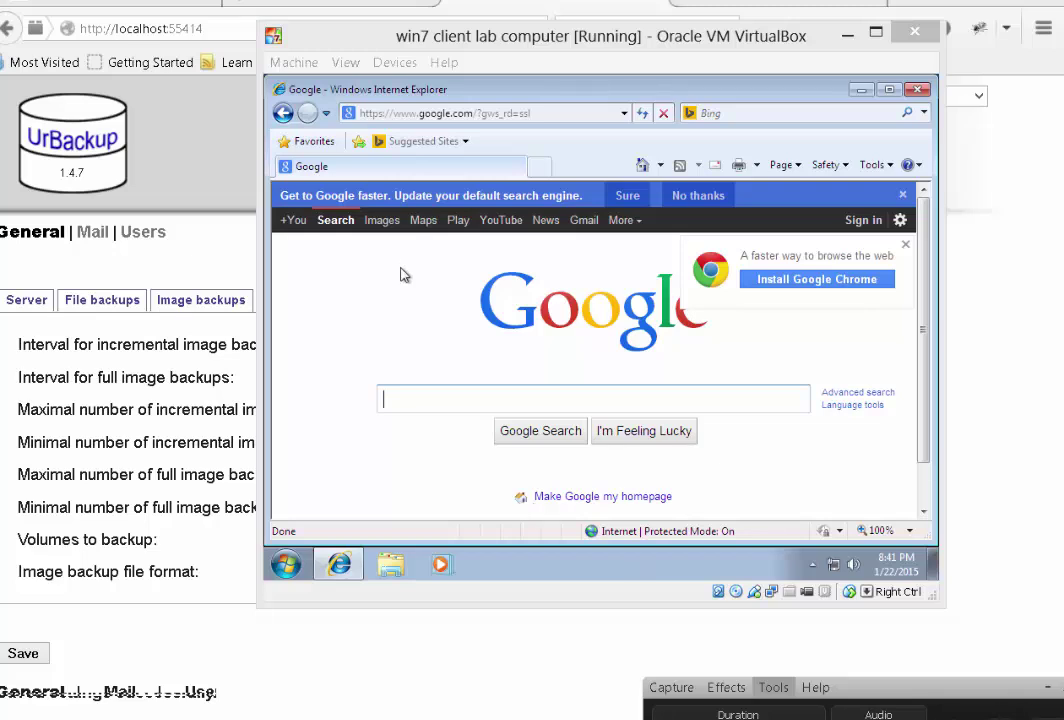
left_click(430, 397)
type("urbackup")
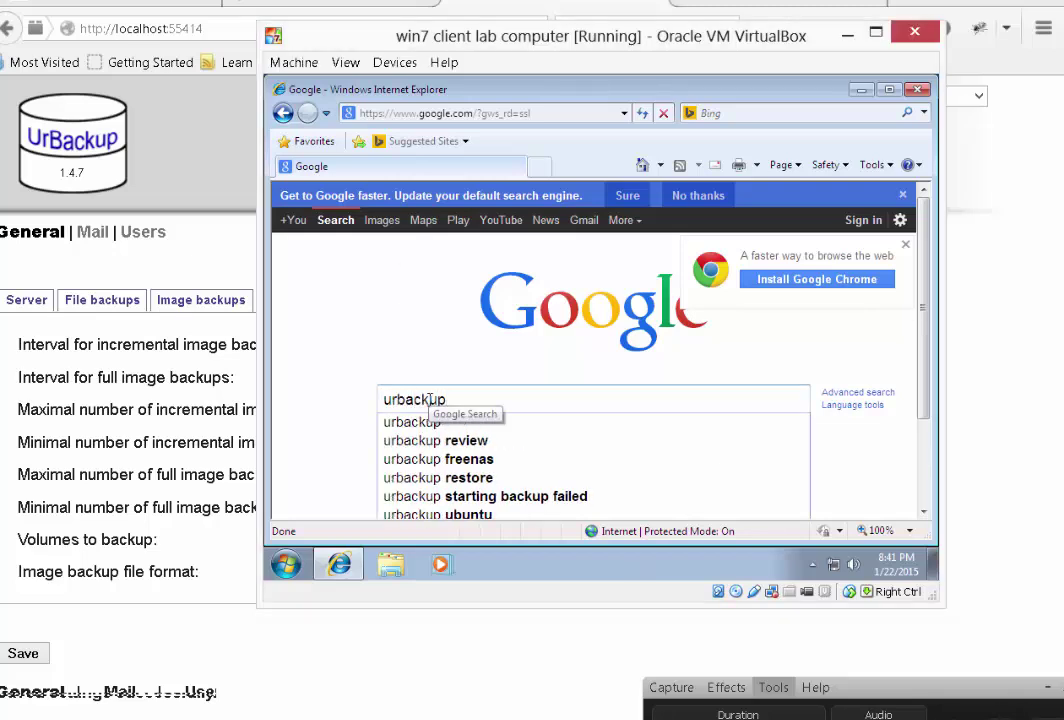
key("Return")
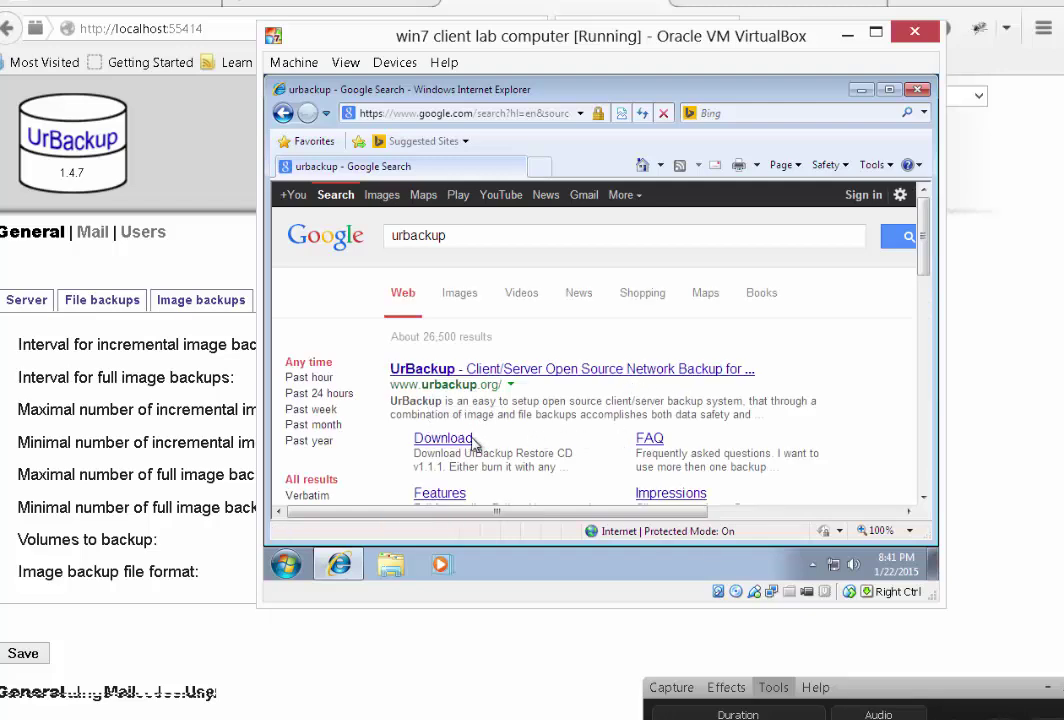
- Download the UrBackup Client 1.4.7 (x86/x64) Windows installer from the UrBackup download page and save it in Downloads
left_click(443, 438)
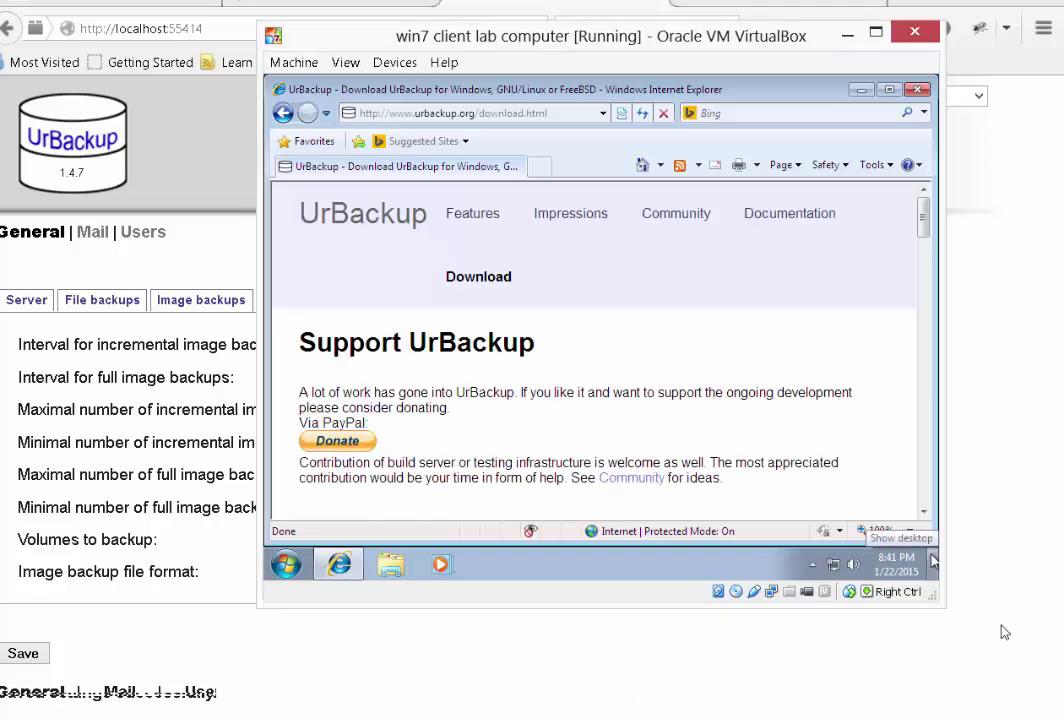
scroll(925, 216, "down", 3)
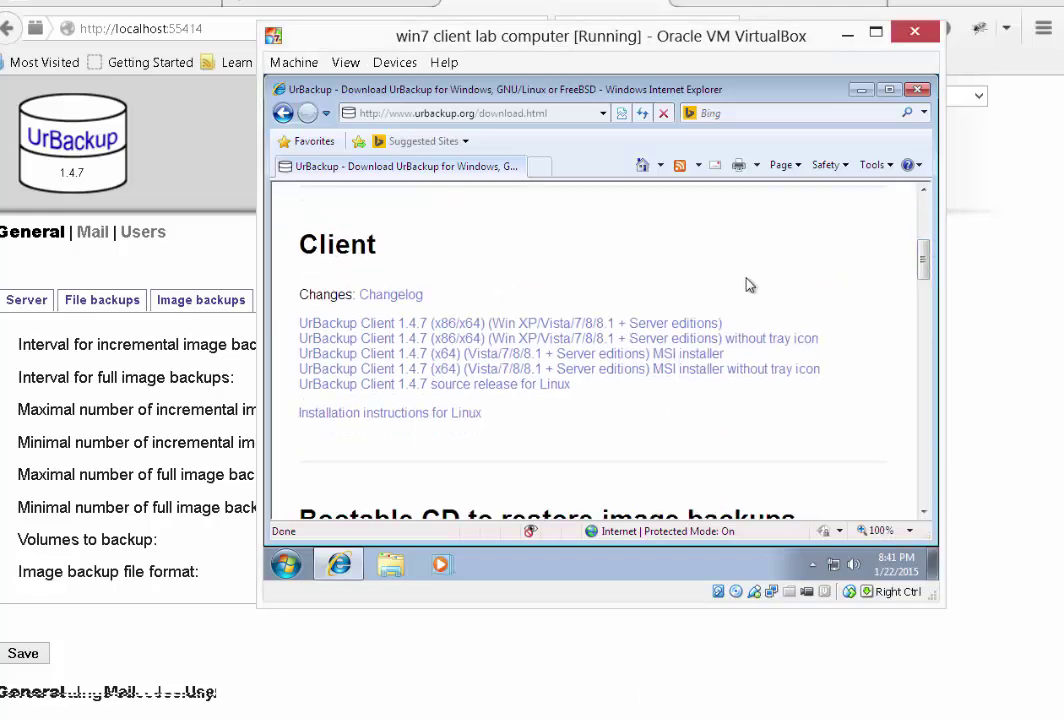
left_click(550, 327)
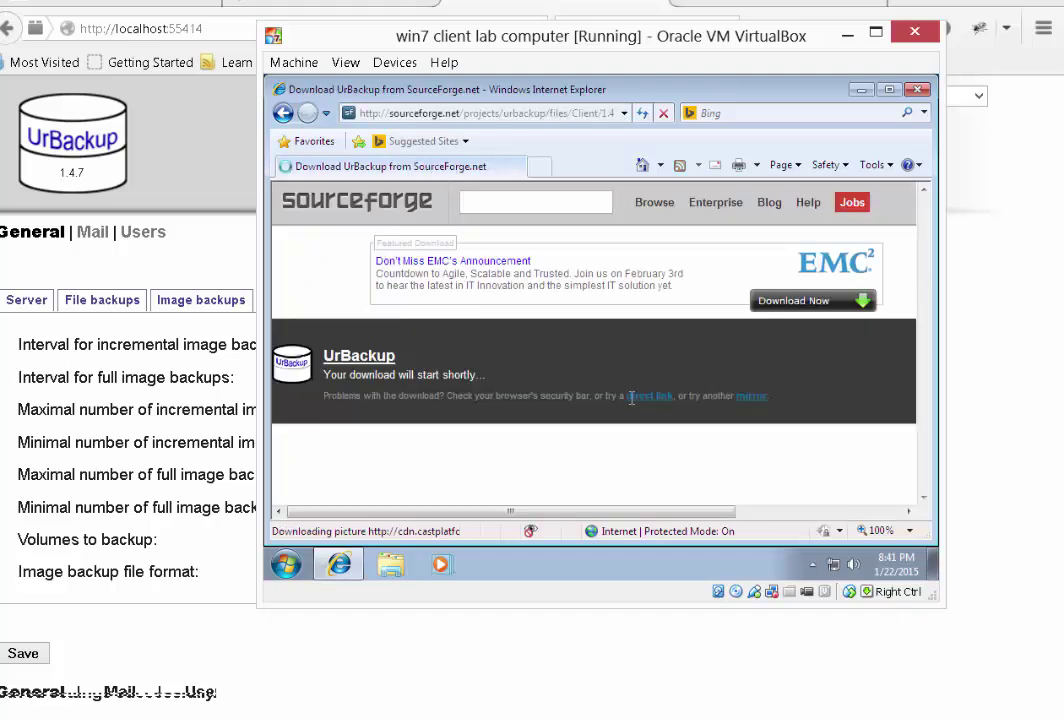
left_click(641, 404)
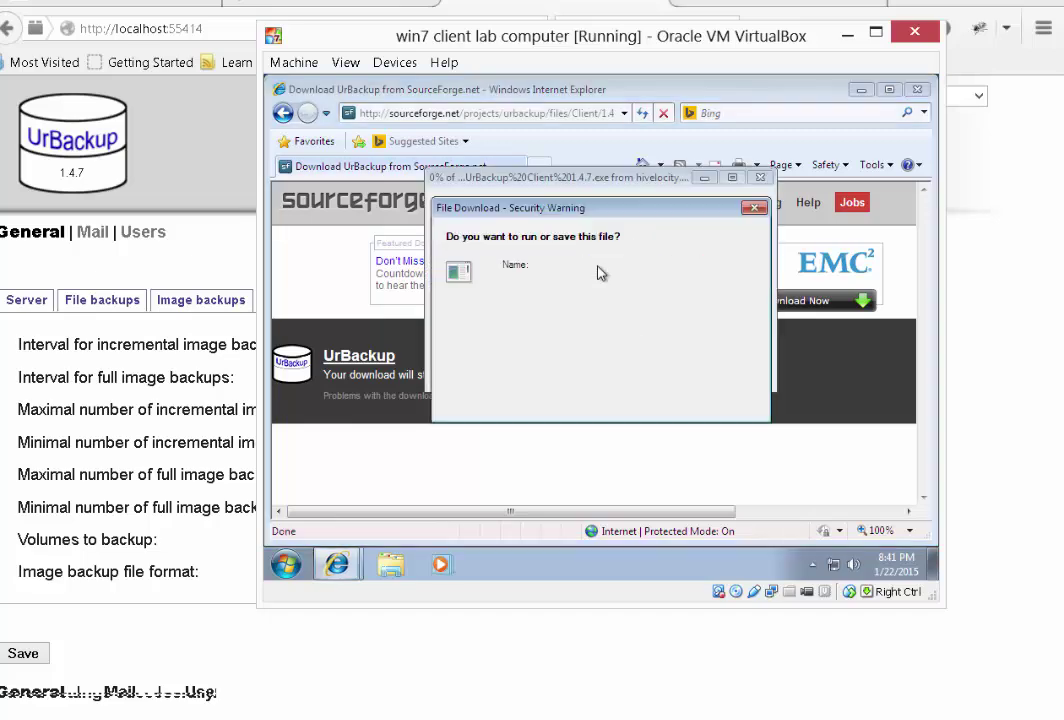
left_click(596, 325)
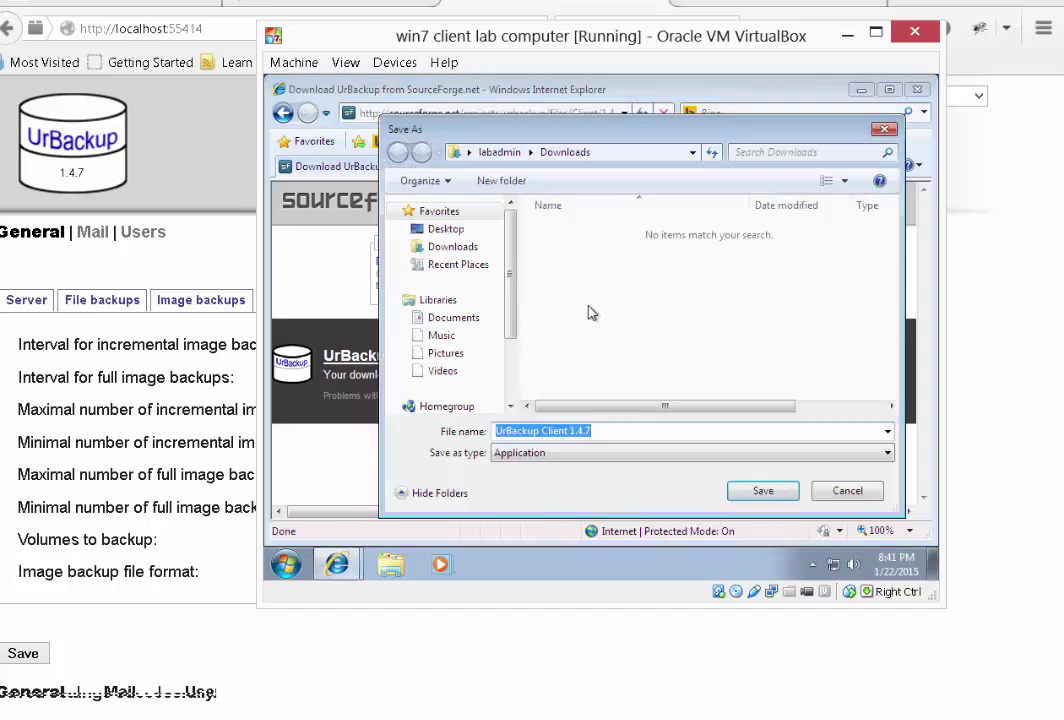
left_click(769, 484)
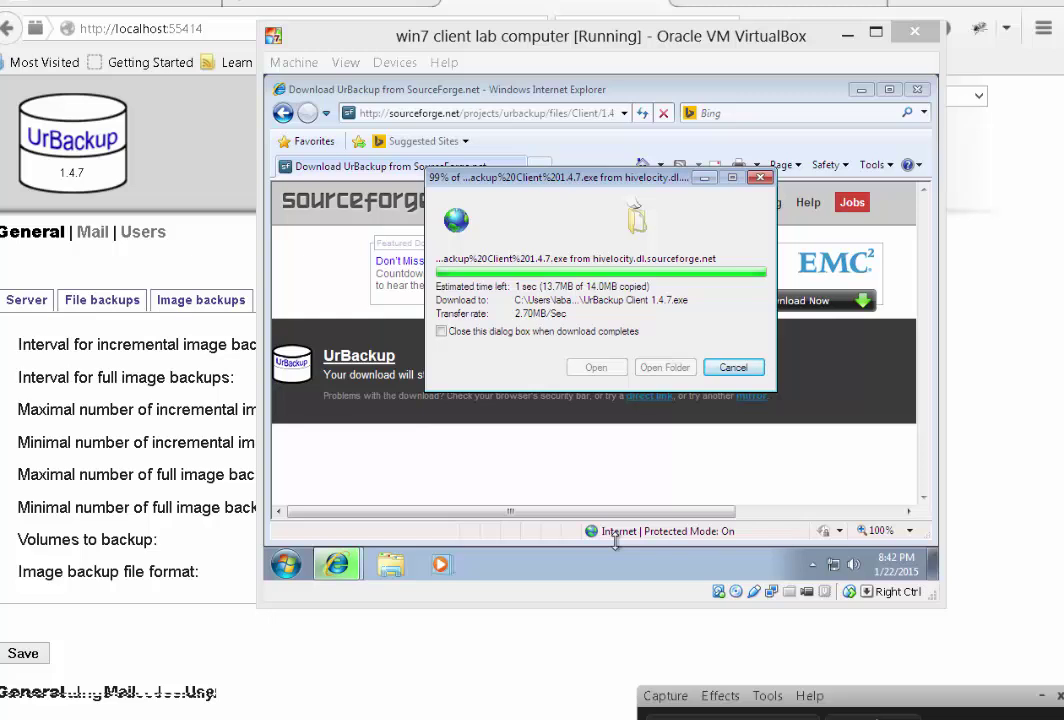
- Install UrBackup Client 1.4.7 on the virtual machine with English as the installer language, and close Internet Explorer
left_click(590, 367)
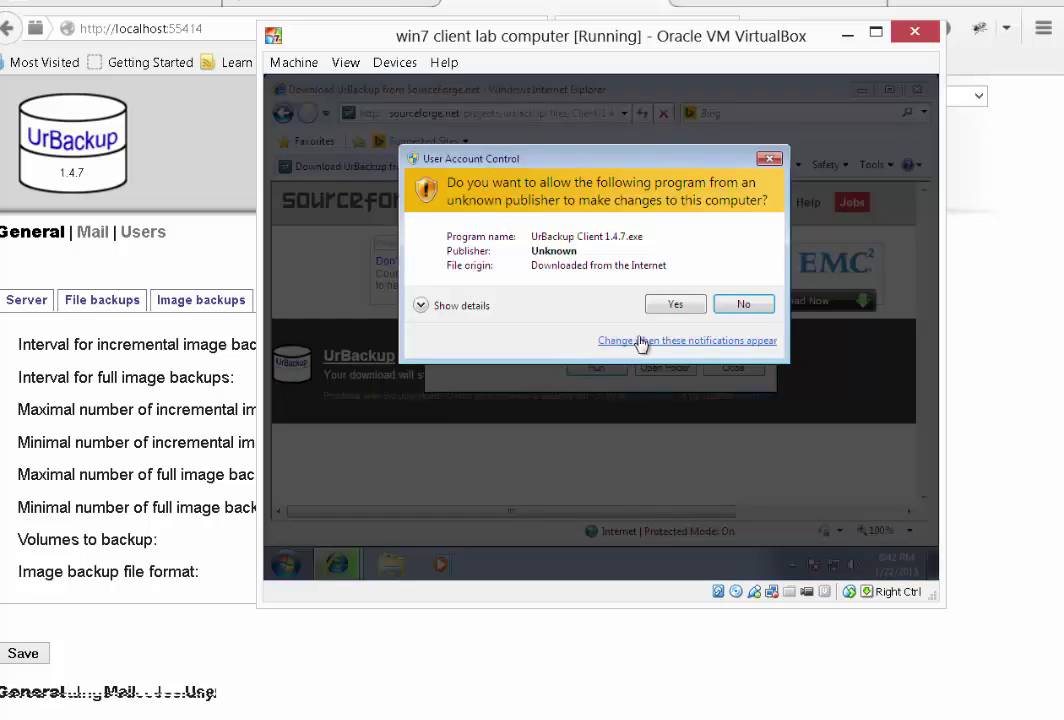
left_click(667, 302)
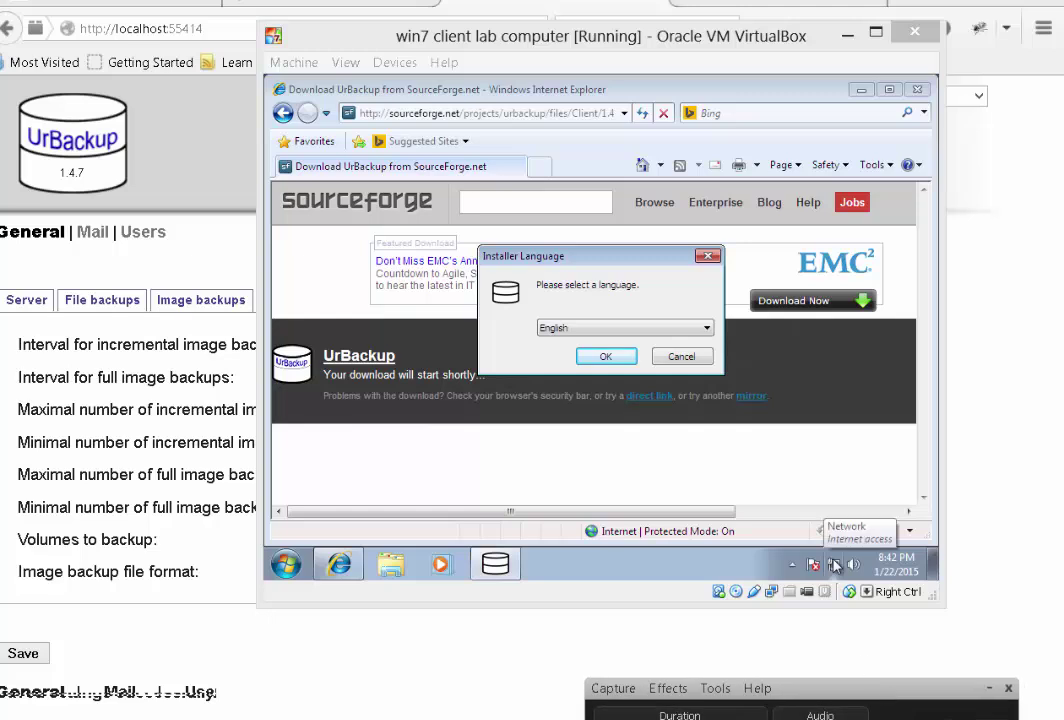
left_click(605, 356)
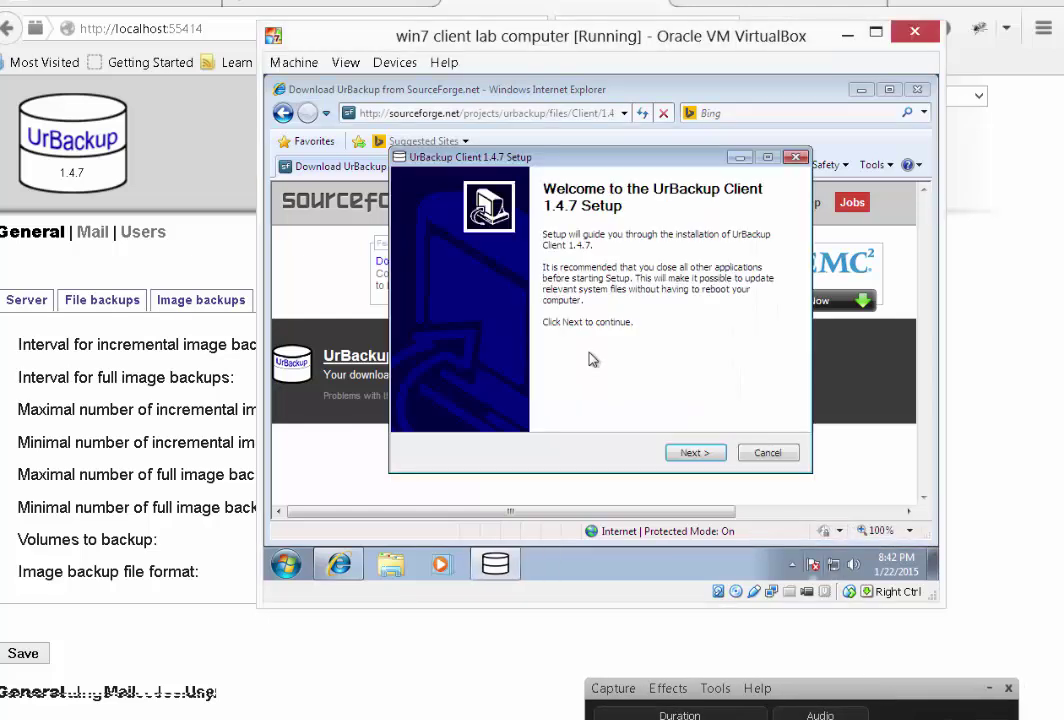
left_click(705, 454)
left_click(703, 453)
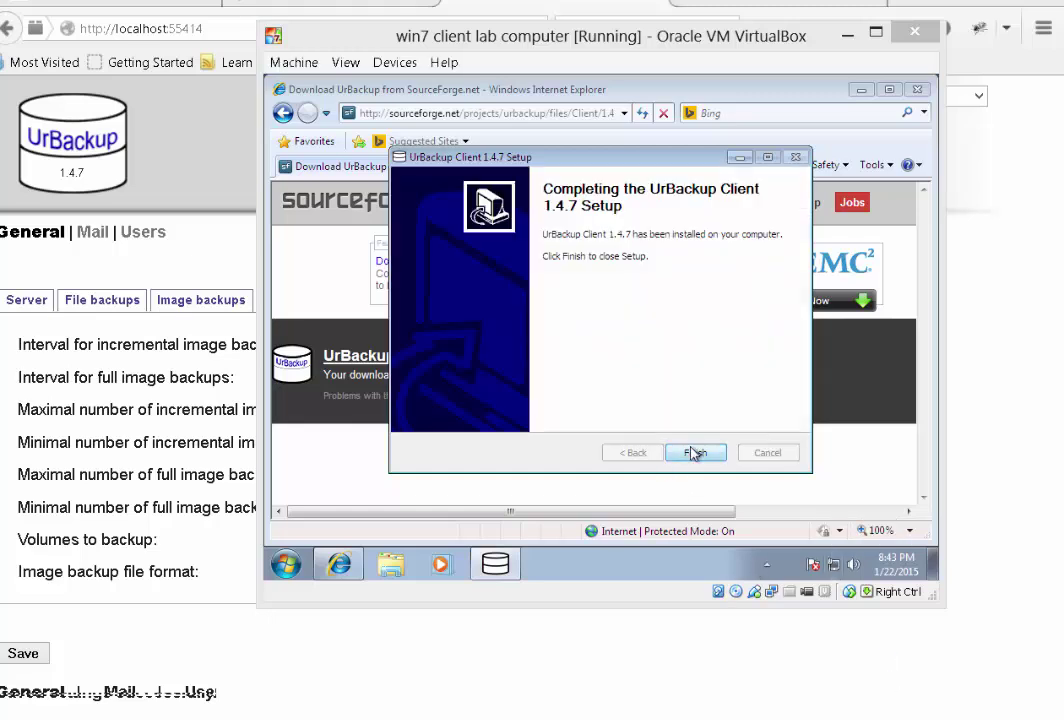
left_click(693, 452)
left_click(918, 96)
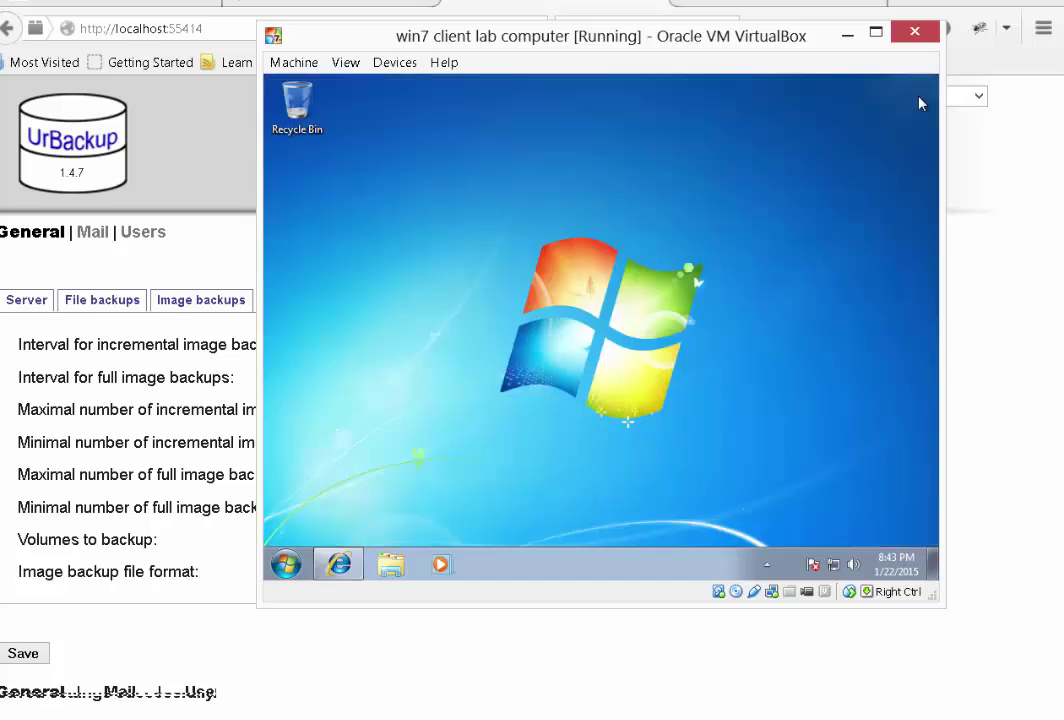
- Check the full image backup on the server's Activities page and the UrBackup client's context options in the virtual machine
left_click(769, 564)
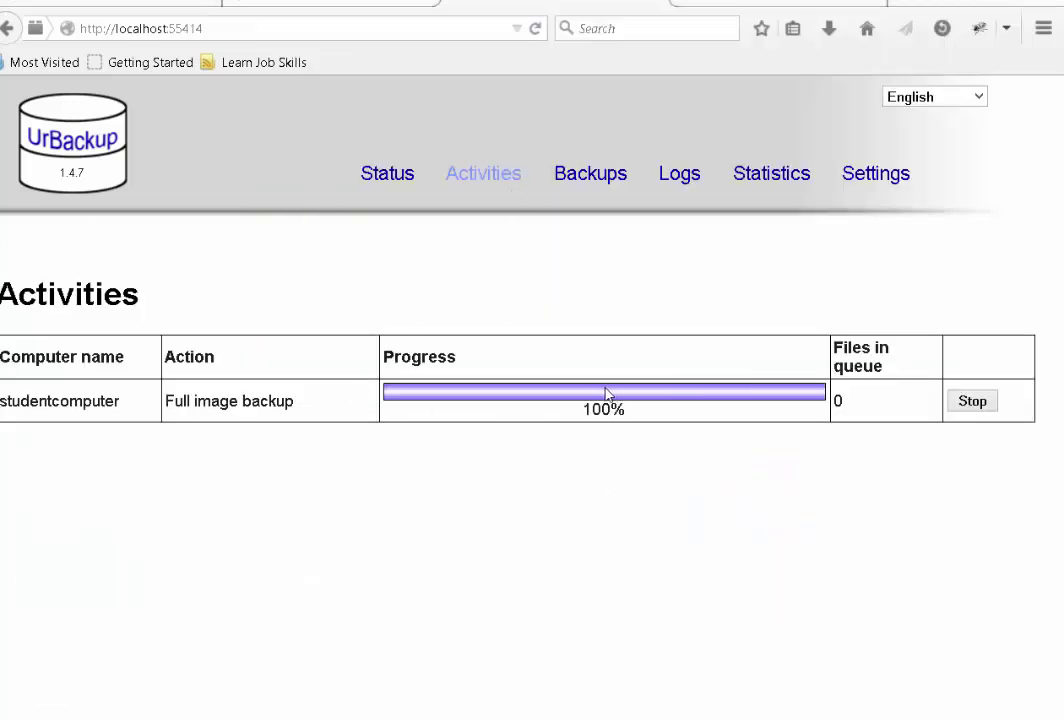
mouse_move(367, 715)
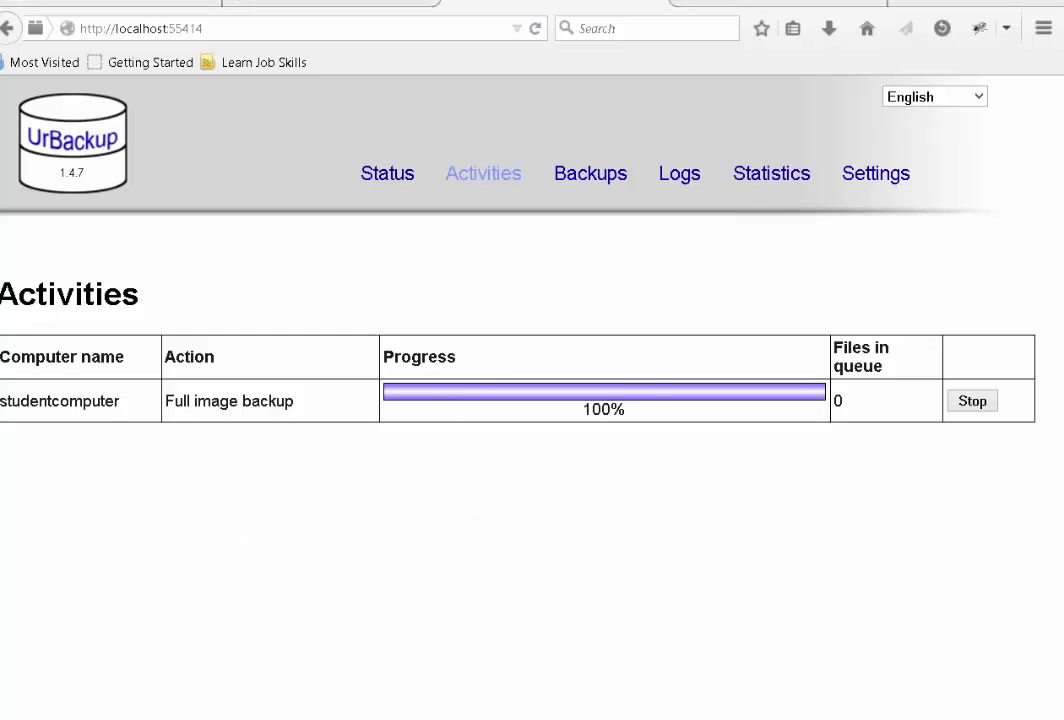
mouse_move(660, 718)
left_click(778, 650)
left_click(790, 566)
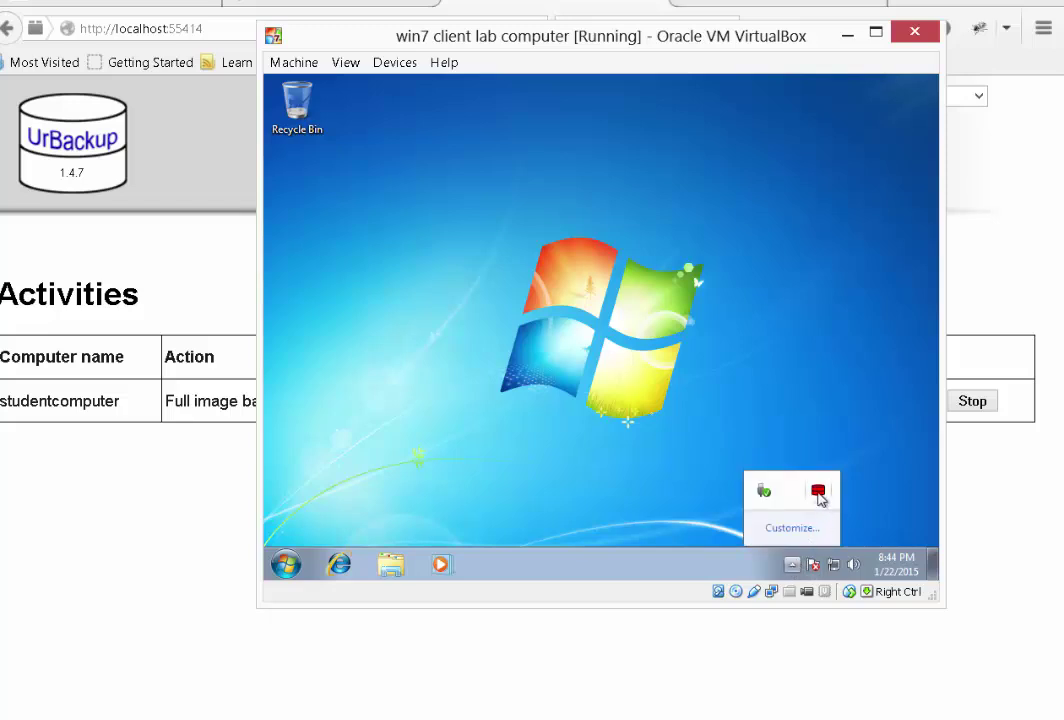
right_click(820, 495)
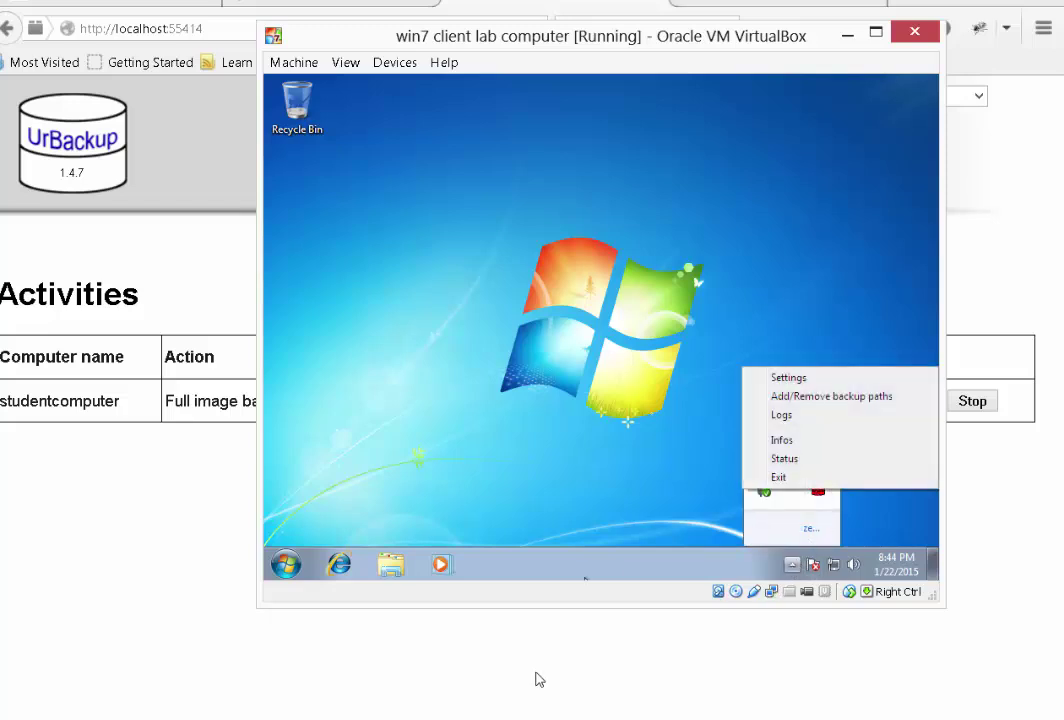
left_click(243, 553)
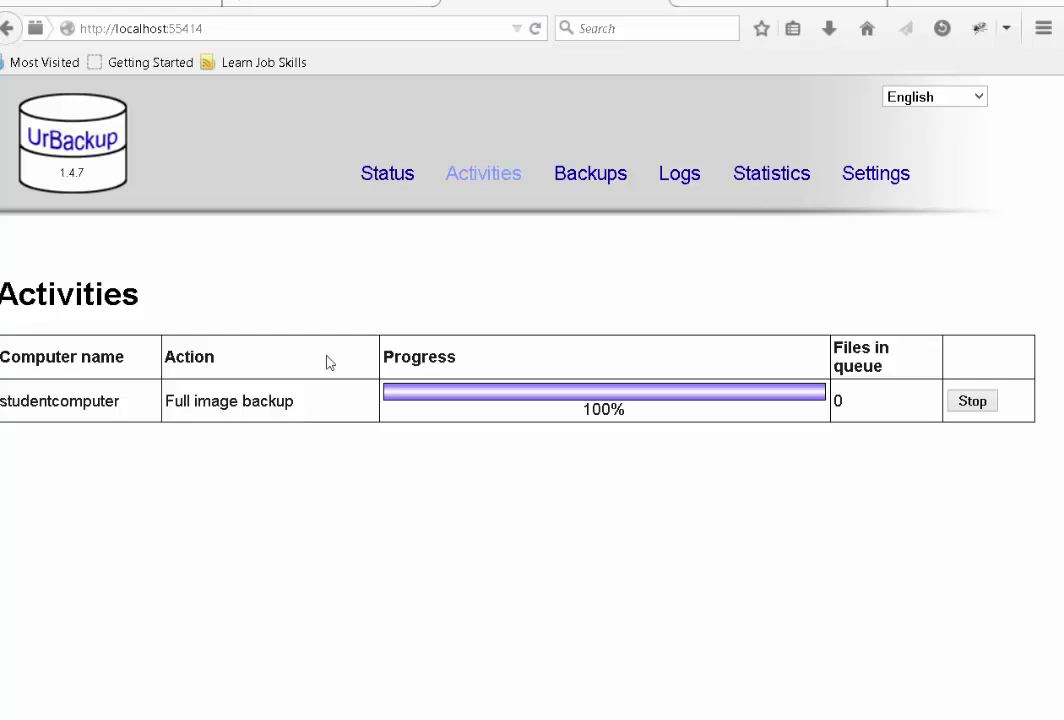
- Show all clients on the server's Backup status page, and recheck the backup activity and the virtual machine's UrBackup client options
left_click(388, 175)
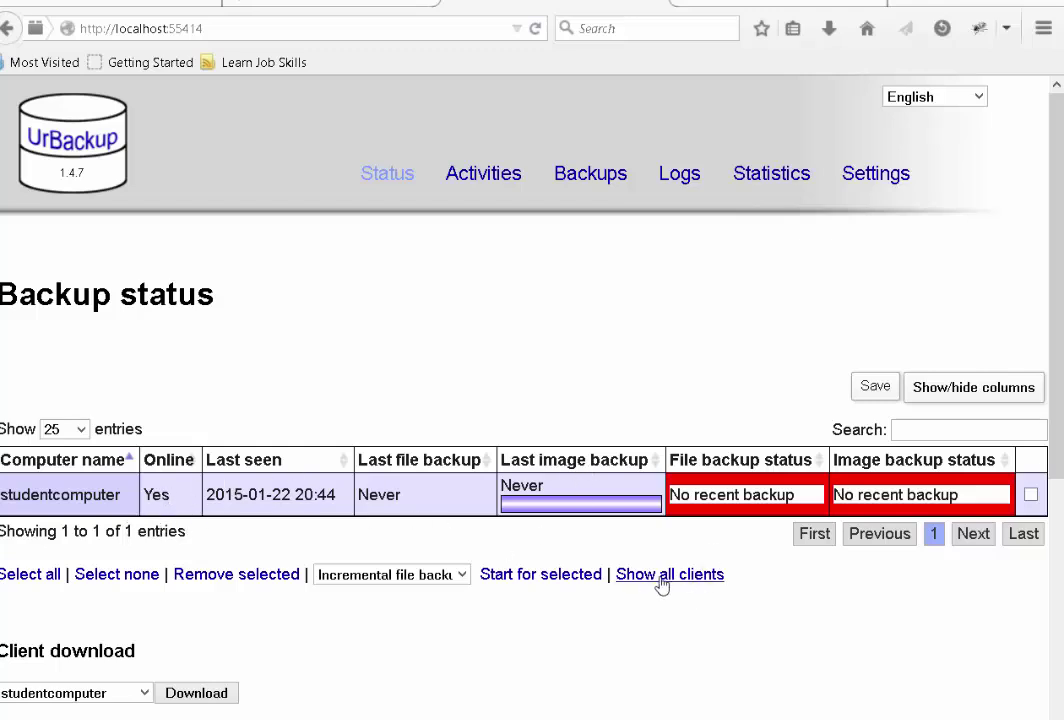
left_click(691, 580)
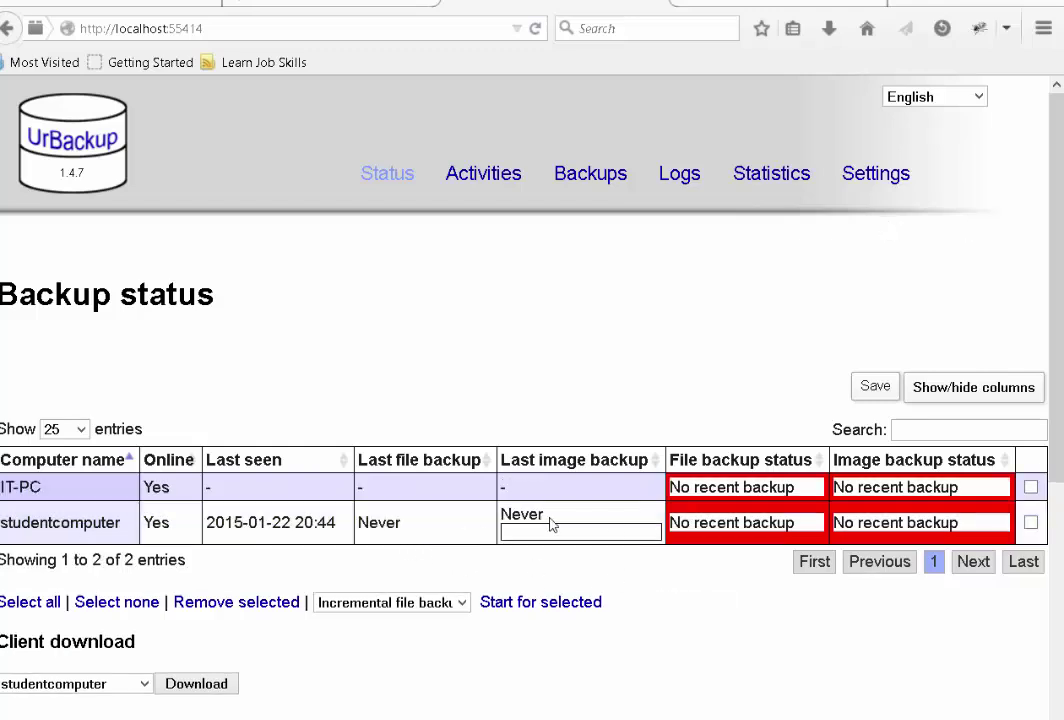
left_click(513, 180)
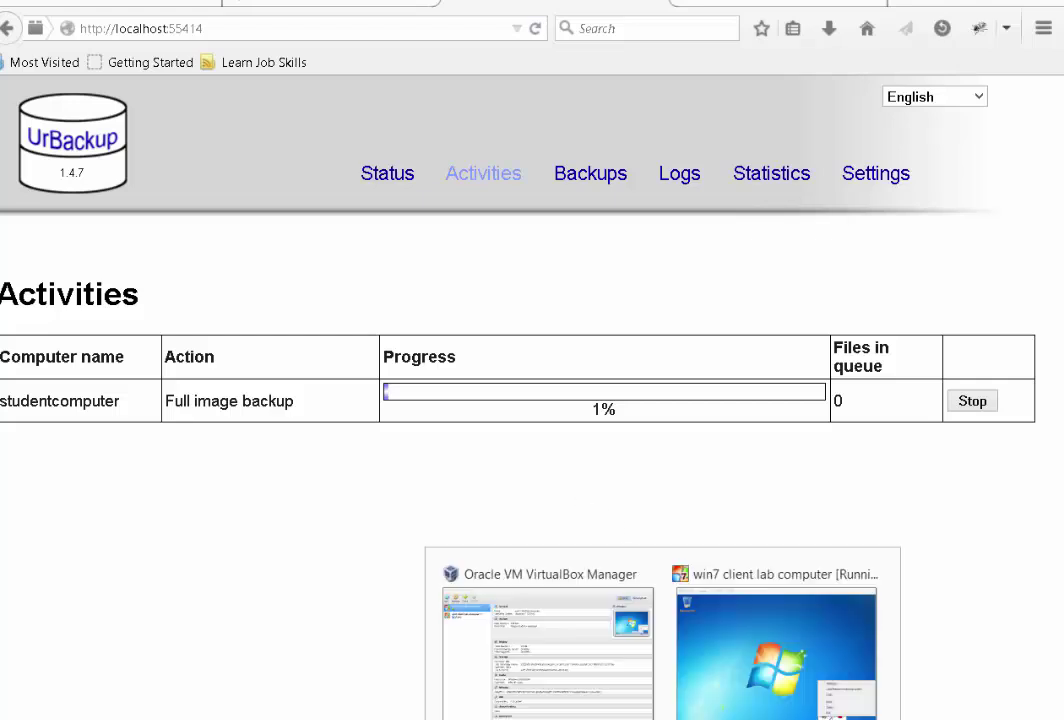
left_click(784, 690)
left_click(849, 497)
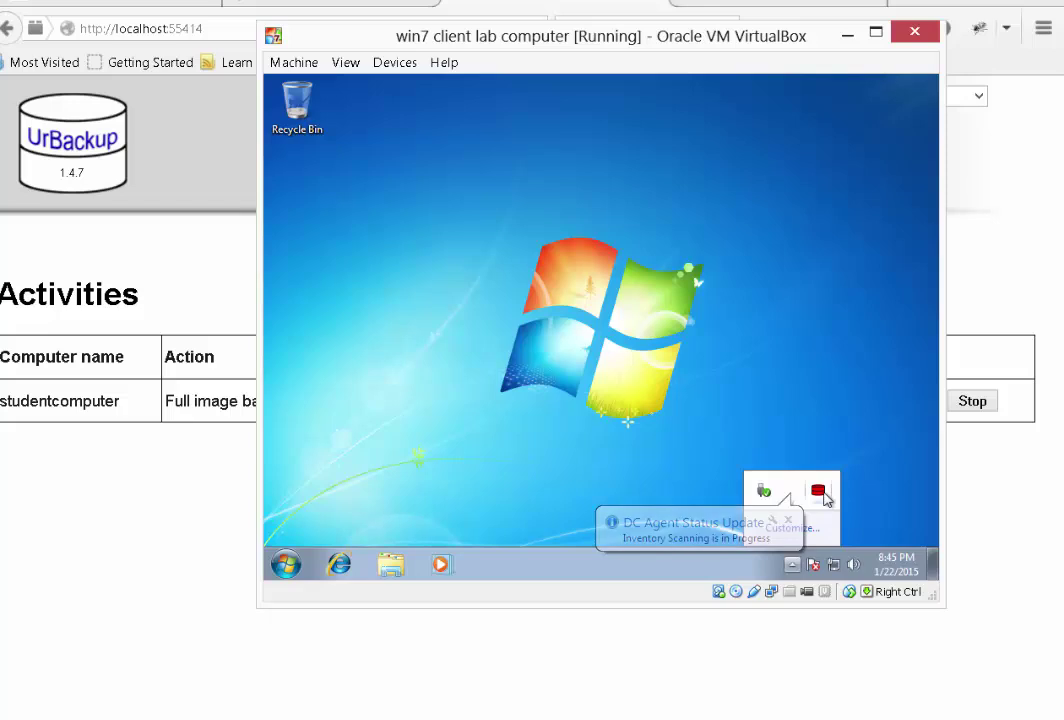
right_click(820, 497)
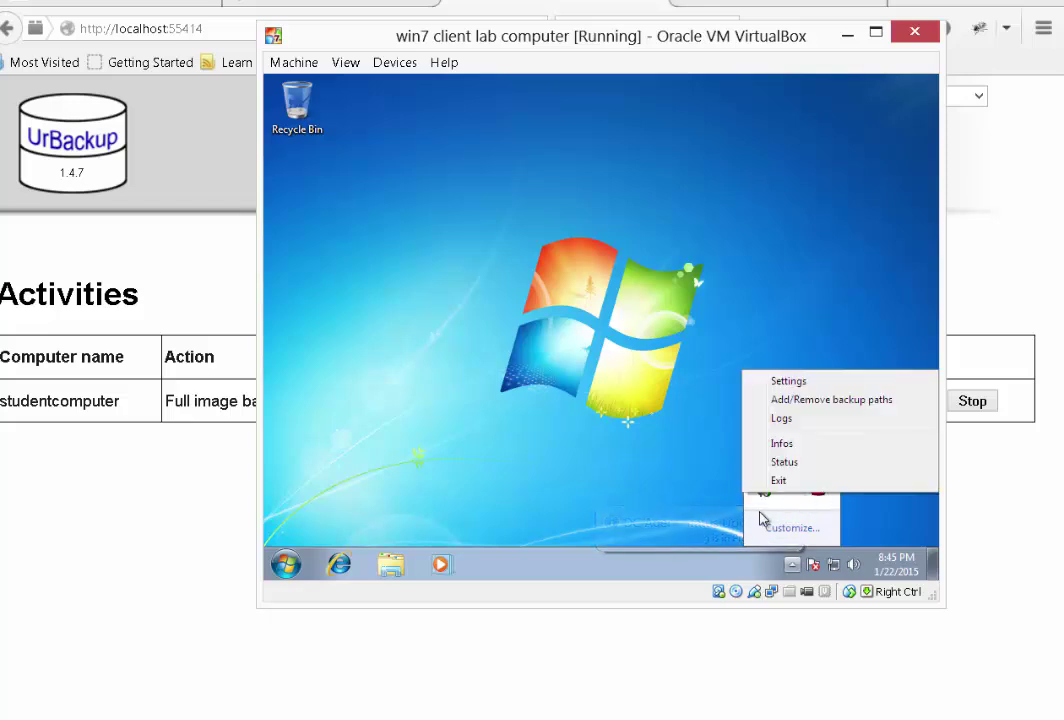
left_click(791, 499)
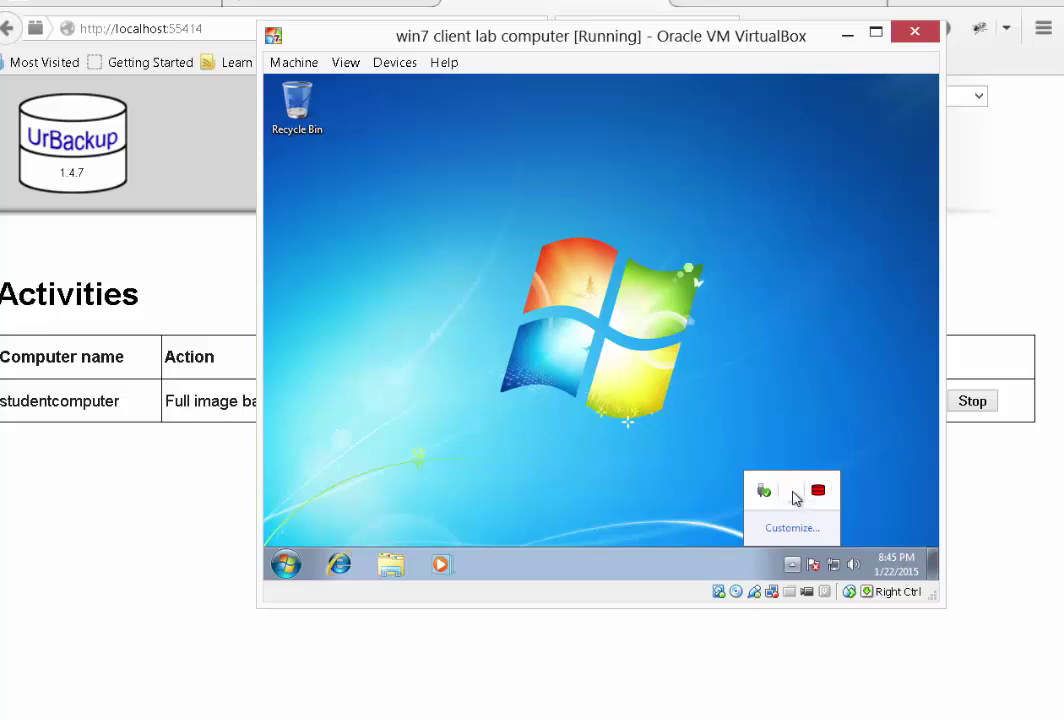
mouse_move(796, 498)
left_click(221, 520)
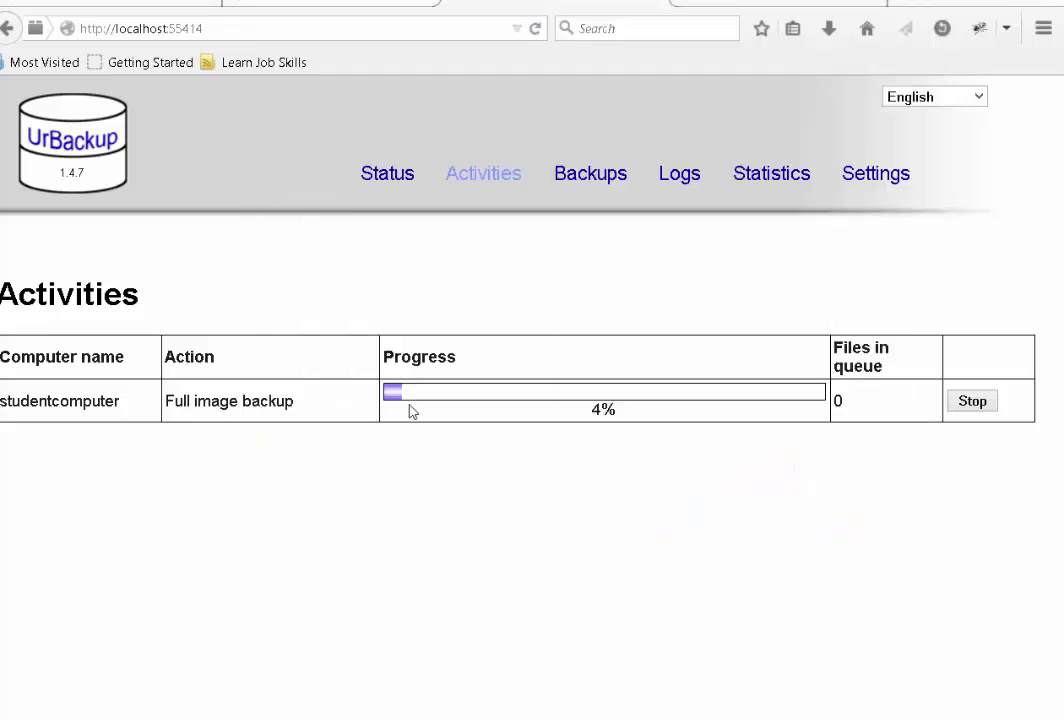
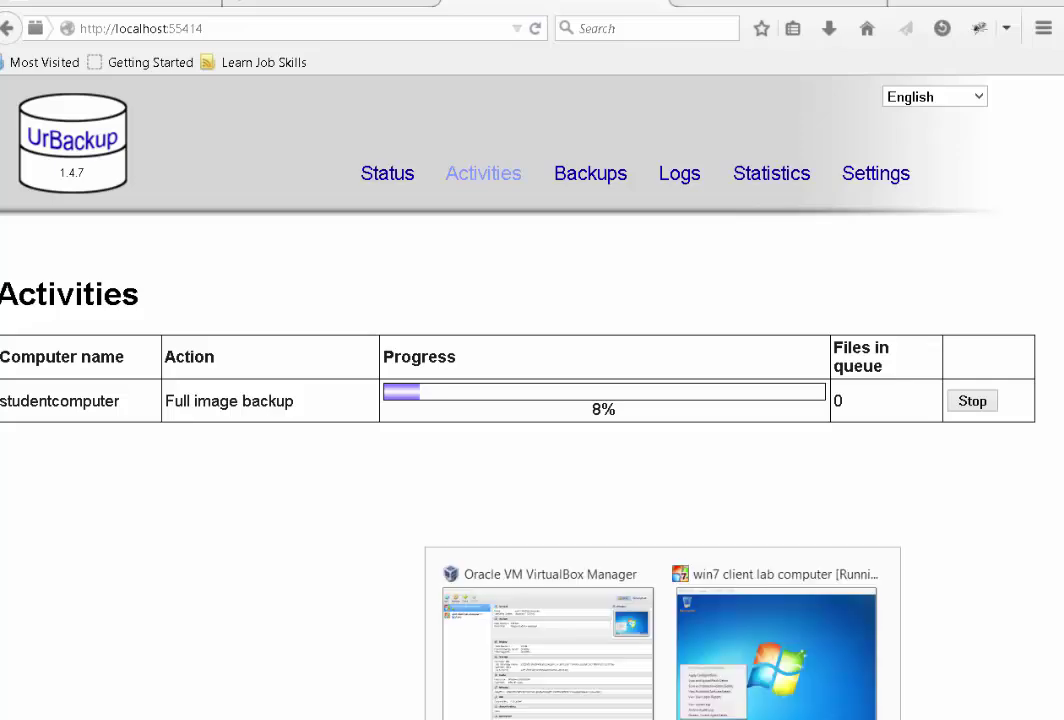
- View the virtual machines in Oracle VM VirtualBox Manager, and review studentcomputer's image backup progress on the server's Status and Activities pages
left_click(629, 708)
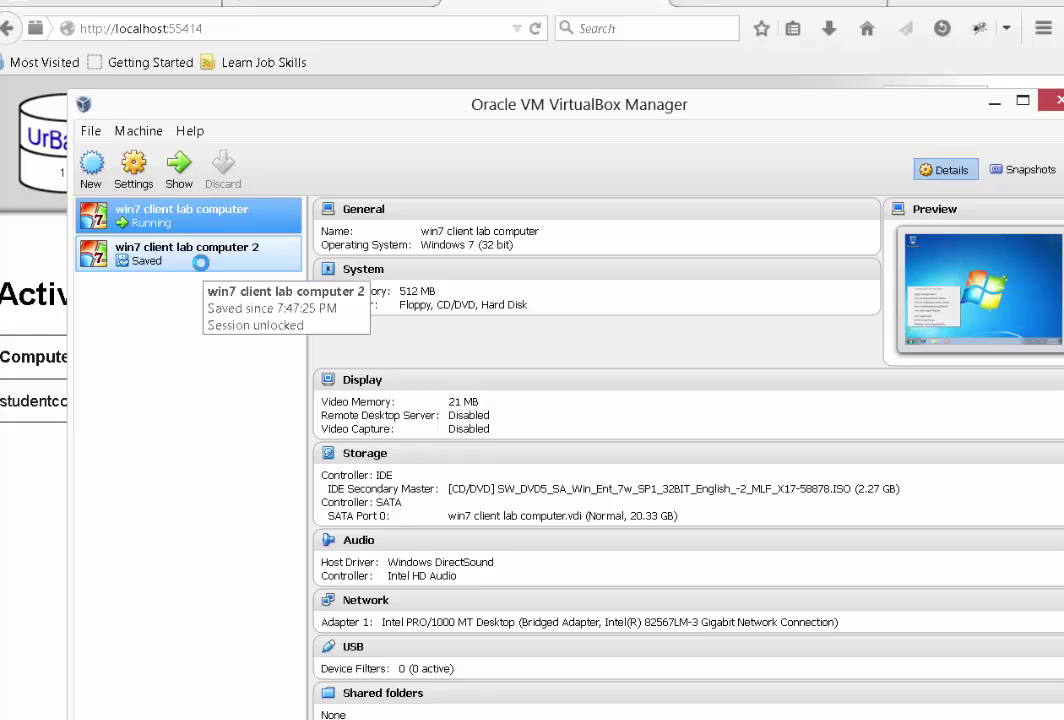
left_click(60, 429)
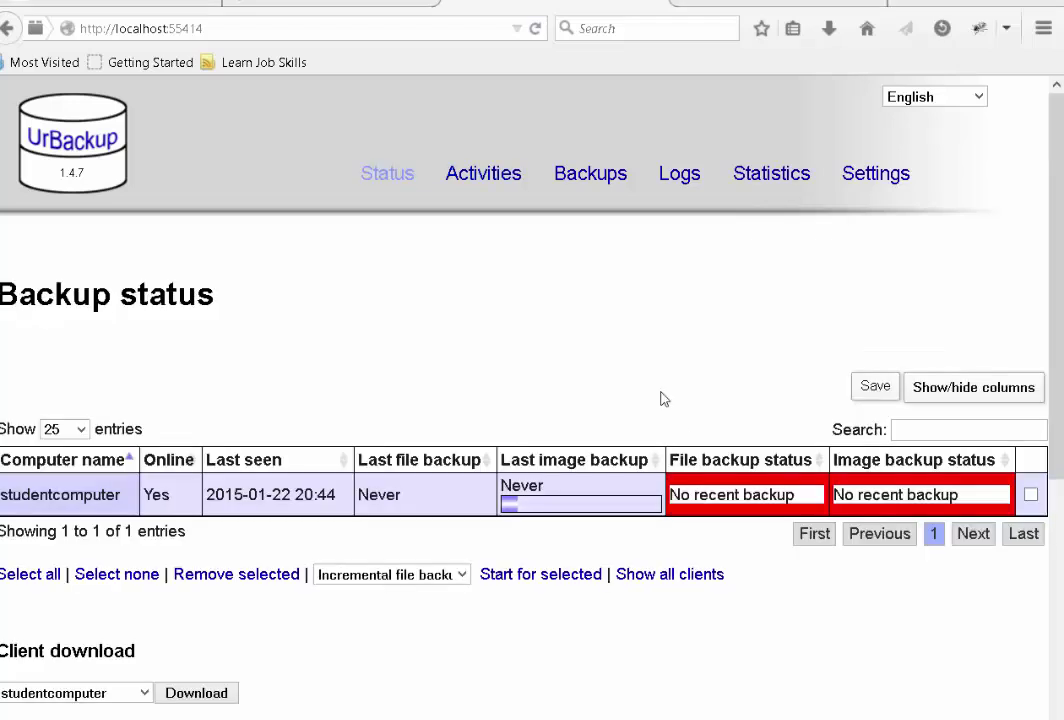
left_click(405, 177)
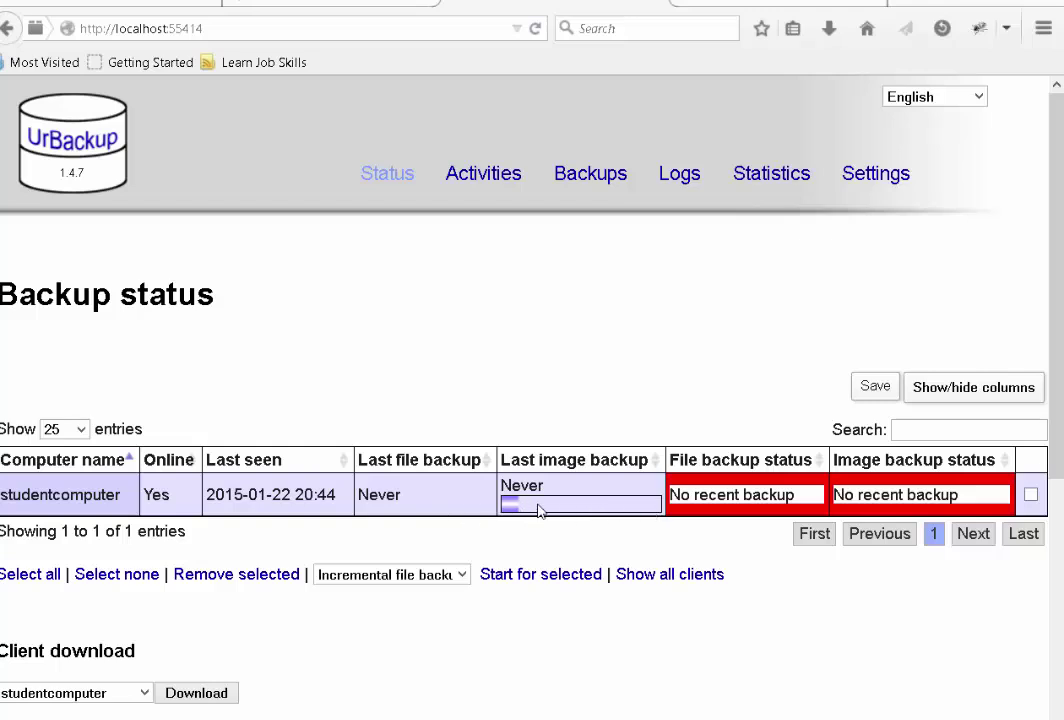
left_click(482, 183)
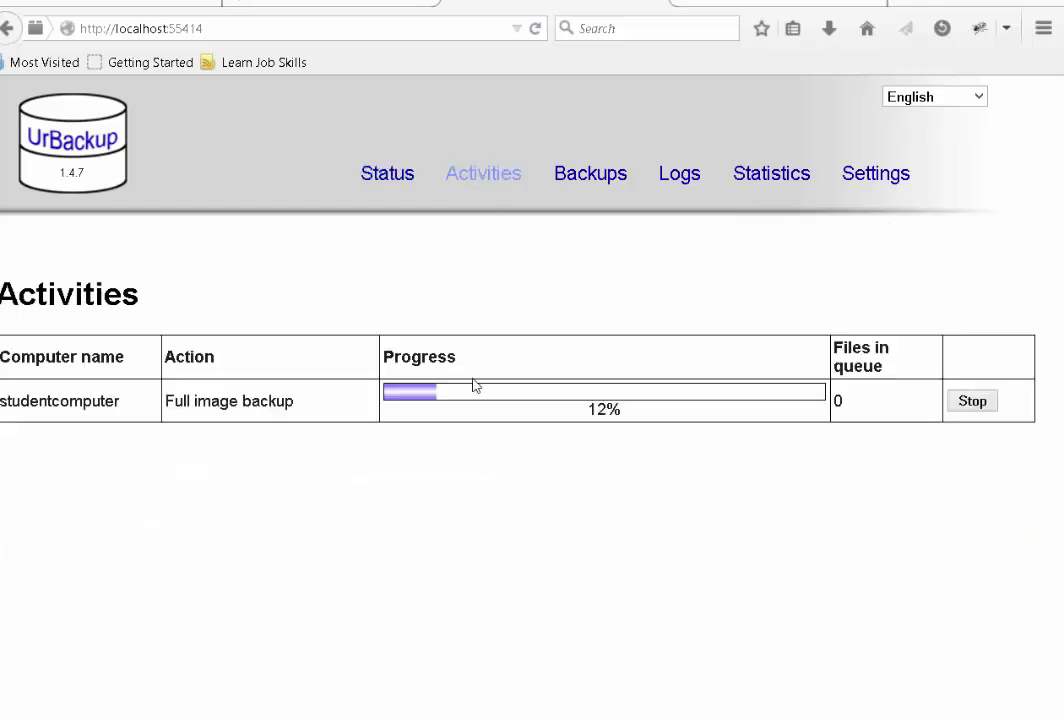
left_click_drag(591, 408, 653, 418)
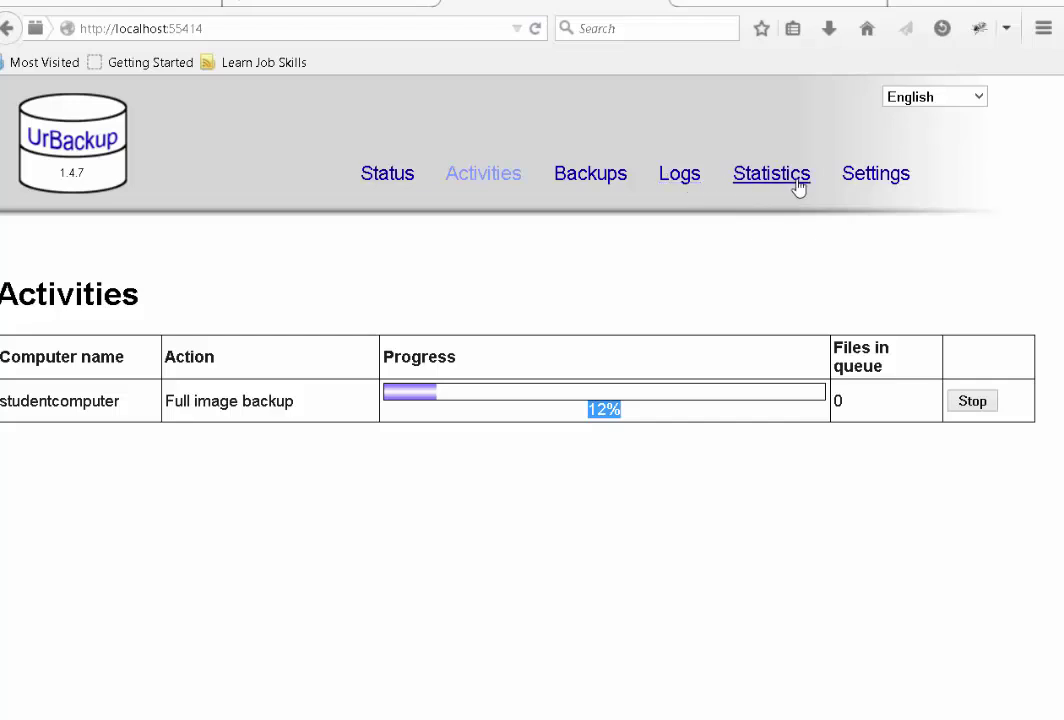
- Review the server's Backups page and the live log for all clients, and return to the backup progress on the Activities page
left_click(600, 178)
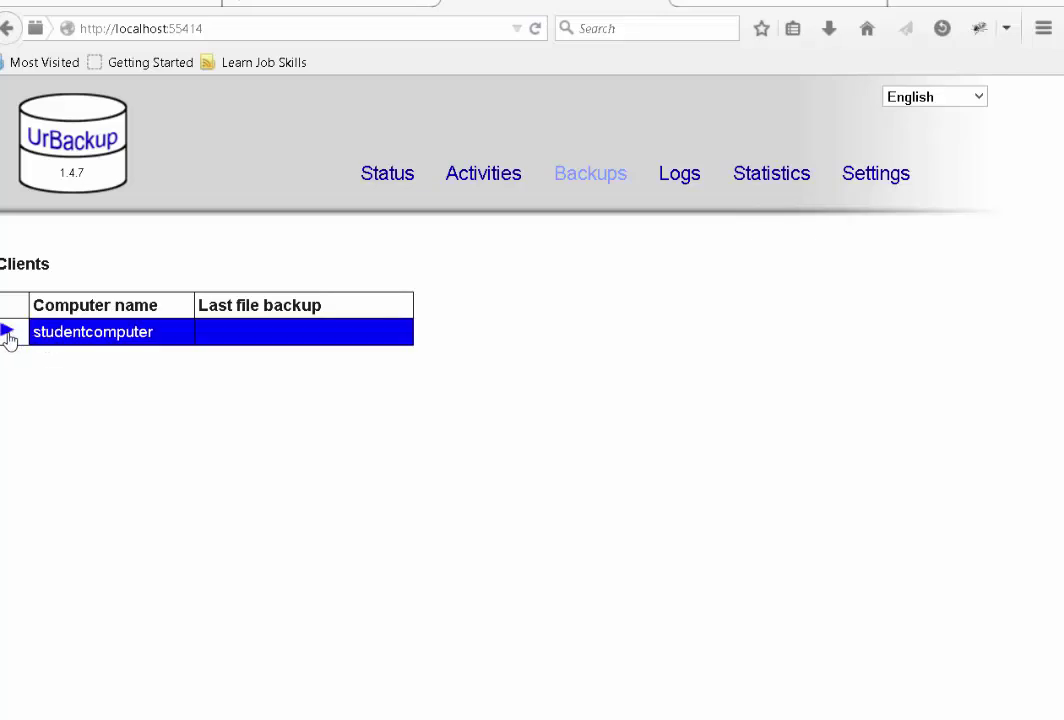
left_click(697, 185)
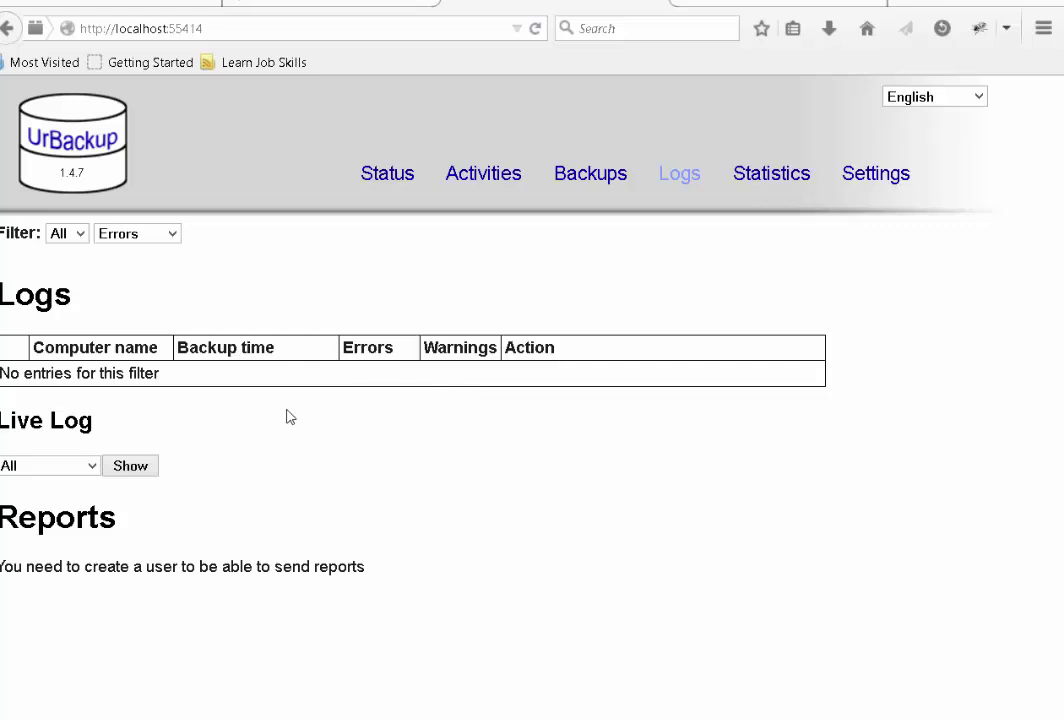
left_click(114, 466)
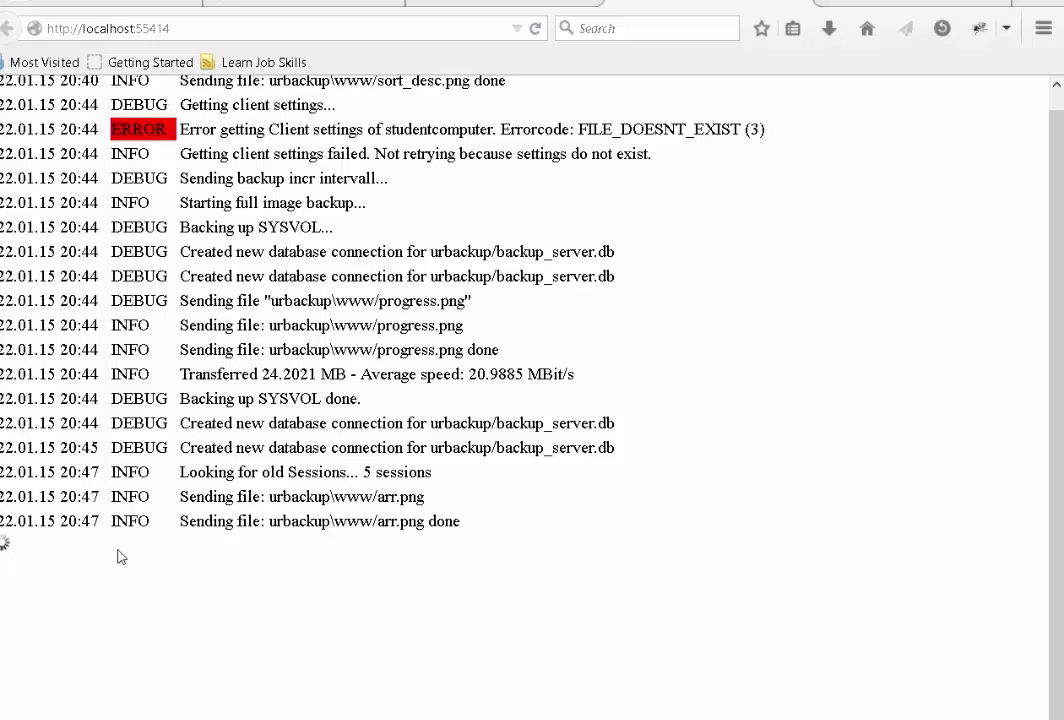
left_click_drag(189, 226, 355, 238)
left_click(155, 242)
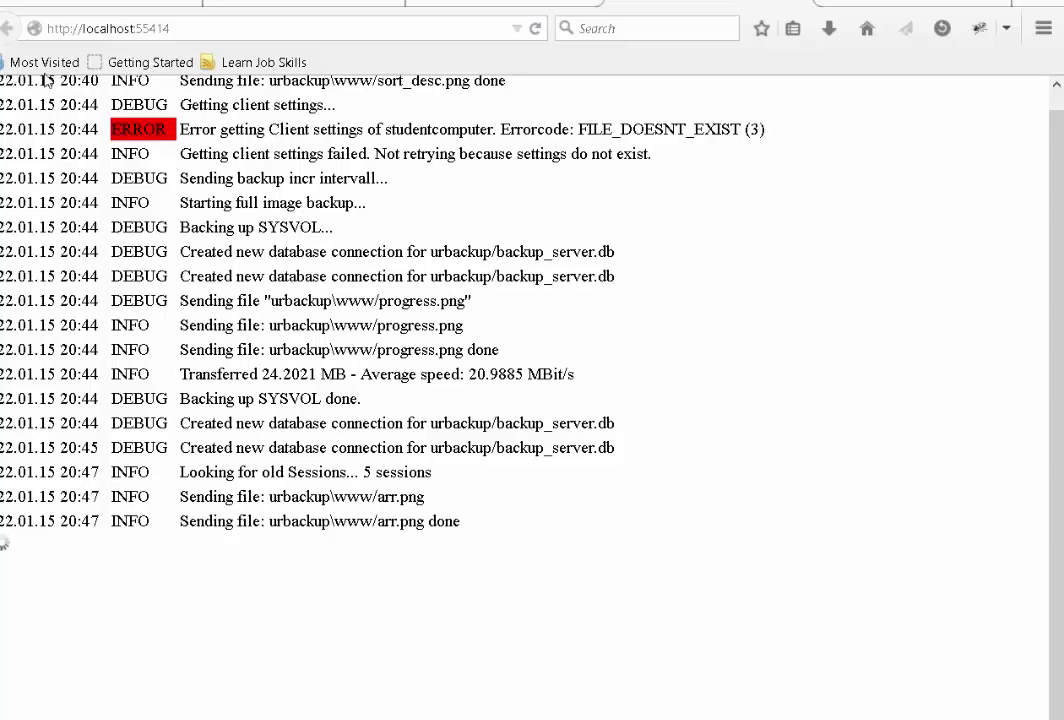
left_click(10, 28)
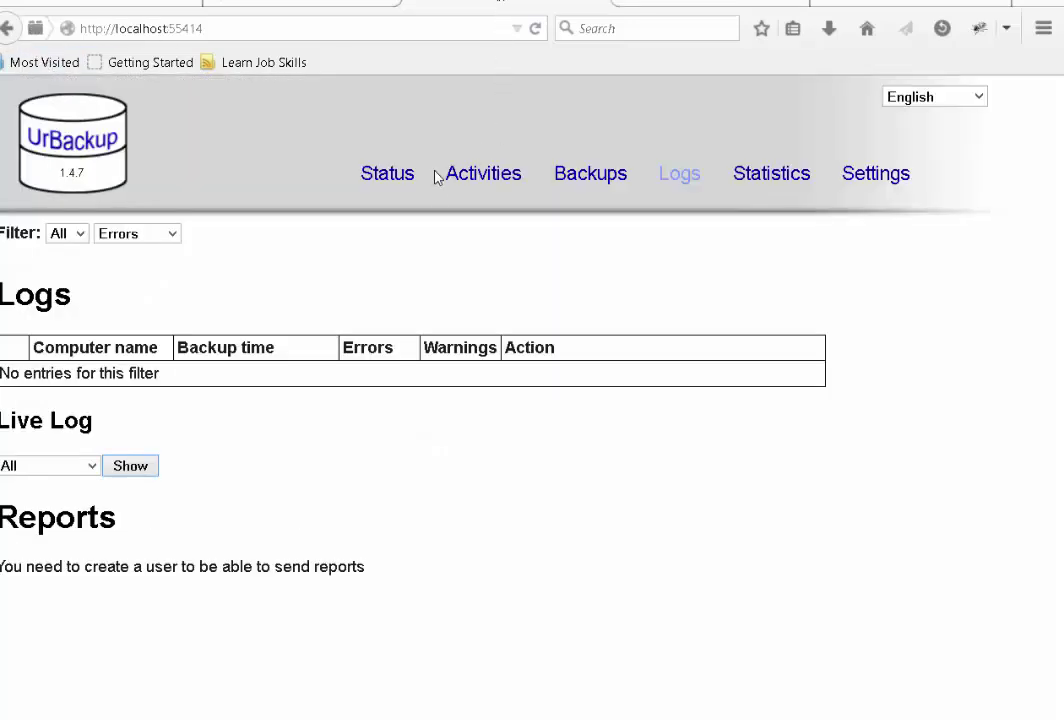
left_click(486, 174)
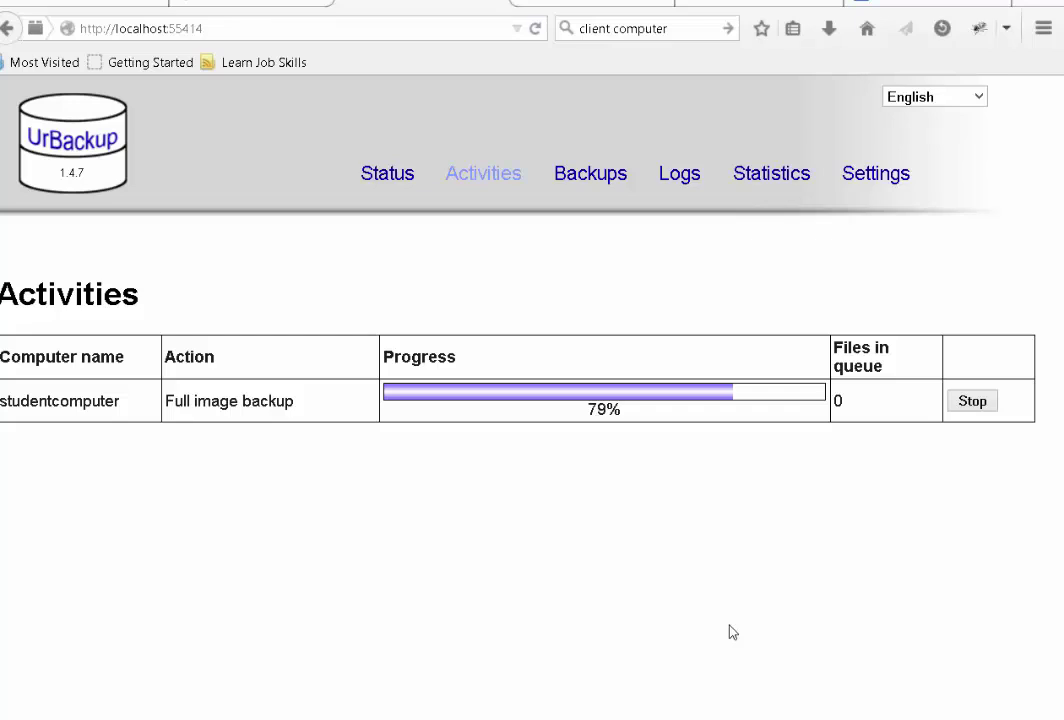
- Open Google in a new browser tab and search for "fog server"
left_click(585, 2)
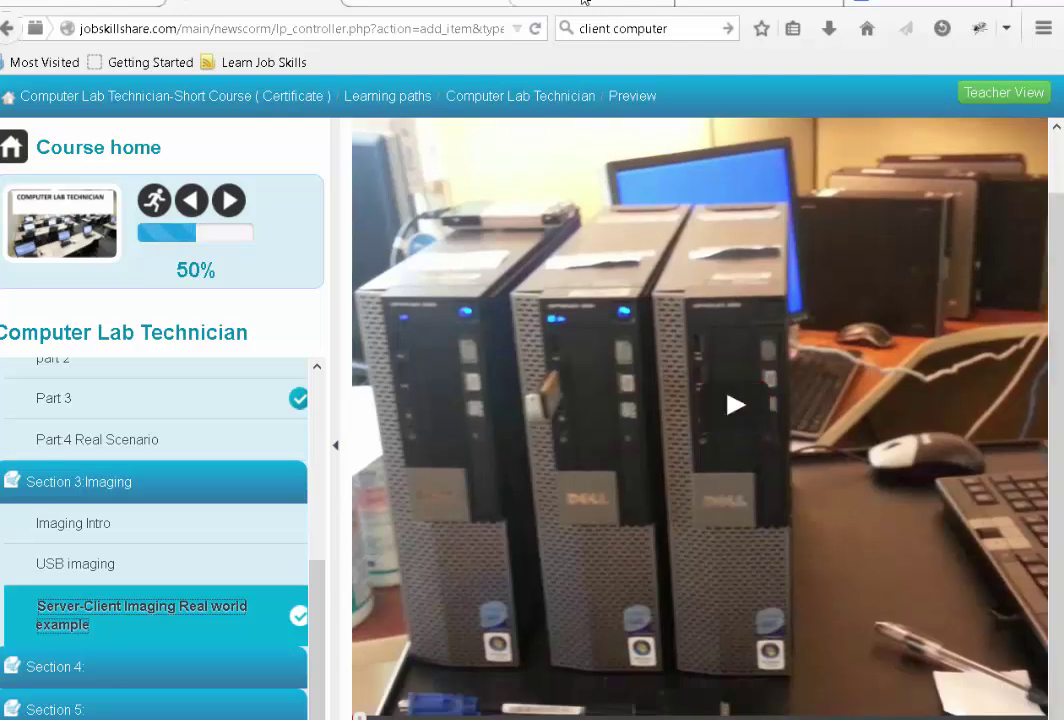
left_click(585, 2)
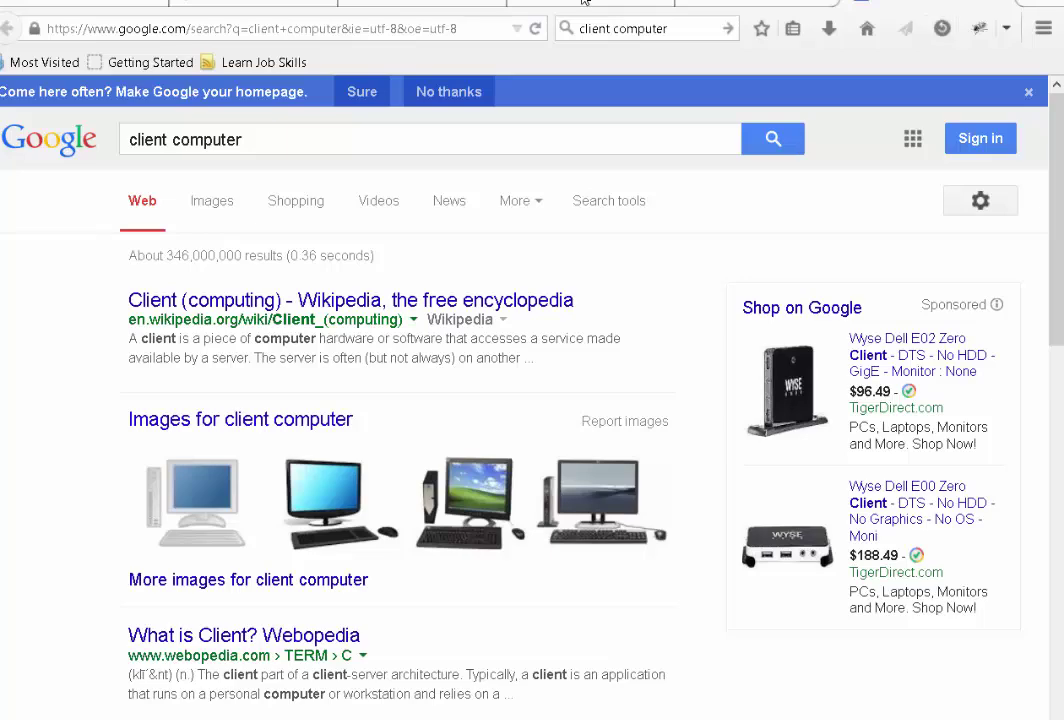
left_click(583, 2)
key("ctrl+t")
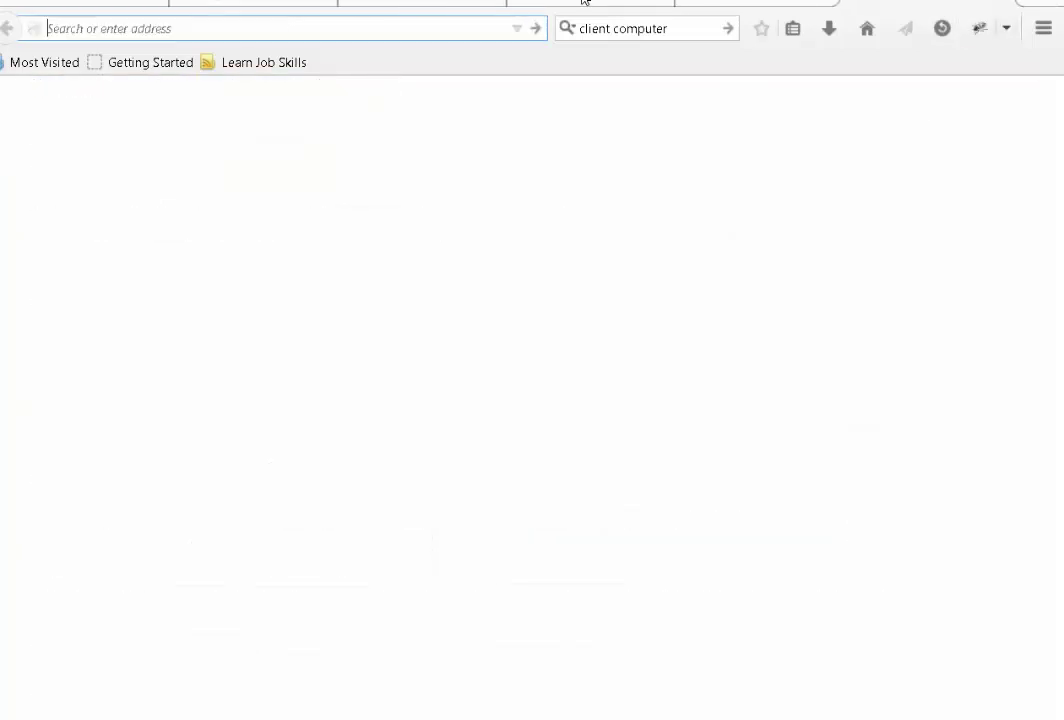
type("google.com/")
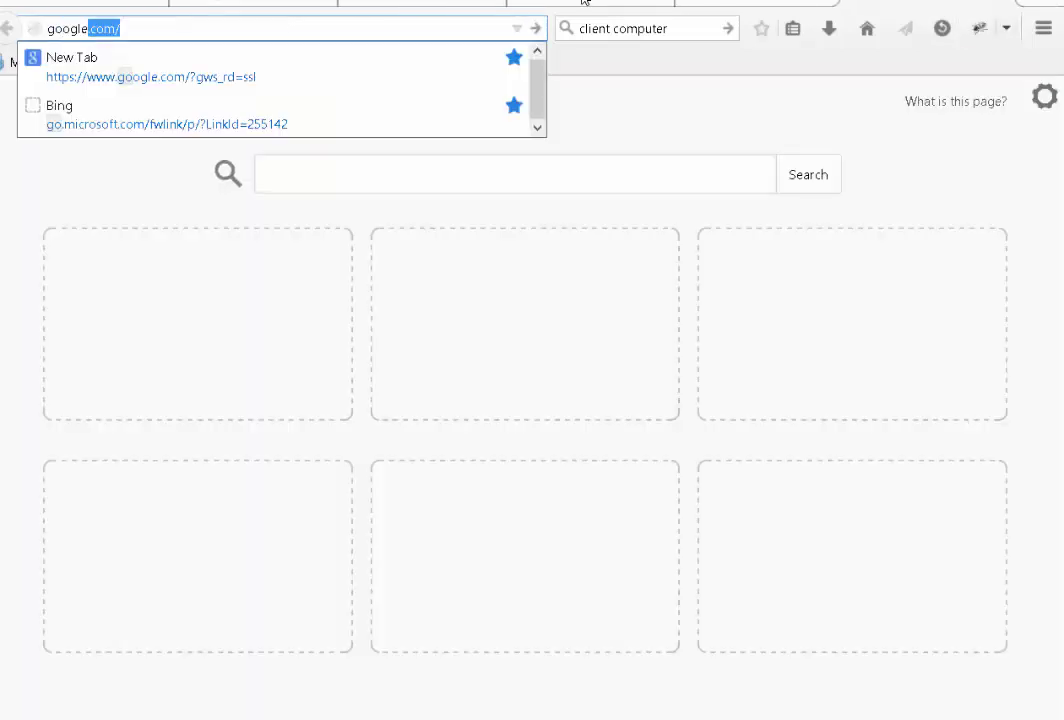
key("Return")
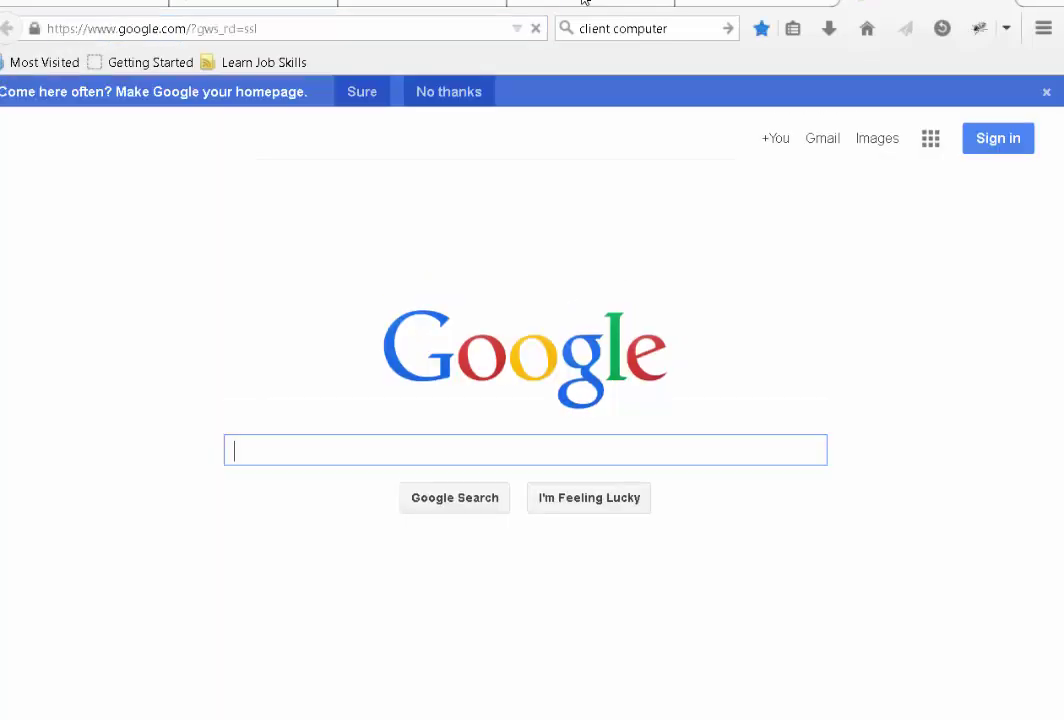
type("fog serve")
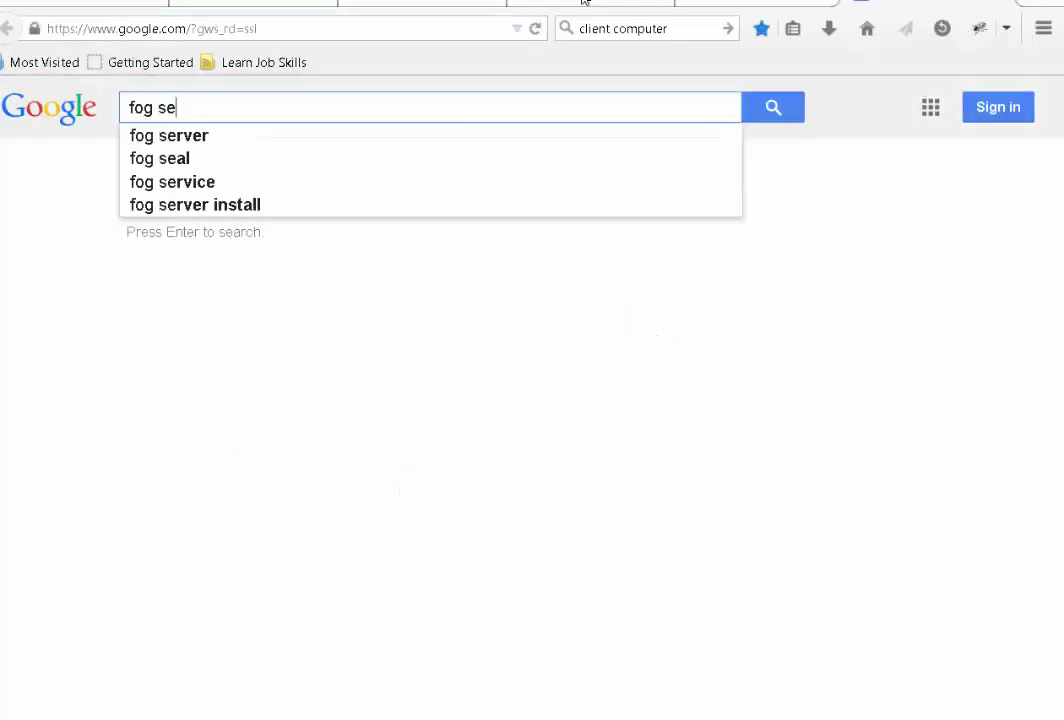
key("BackSpace")
type("ver")
key("Return")
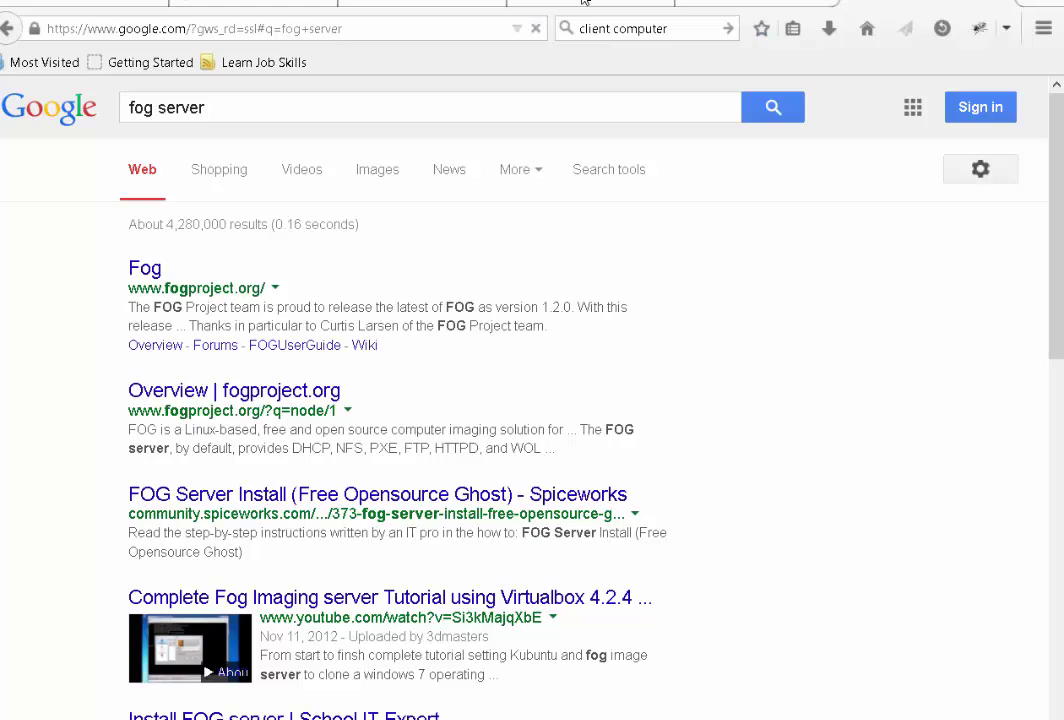
- Open the FOG Project website from the search results and highlight the Version 1.2.0 release description
key("Return")
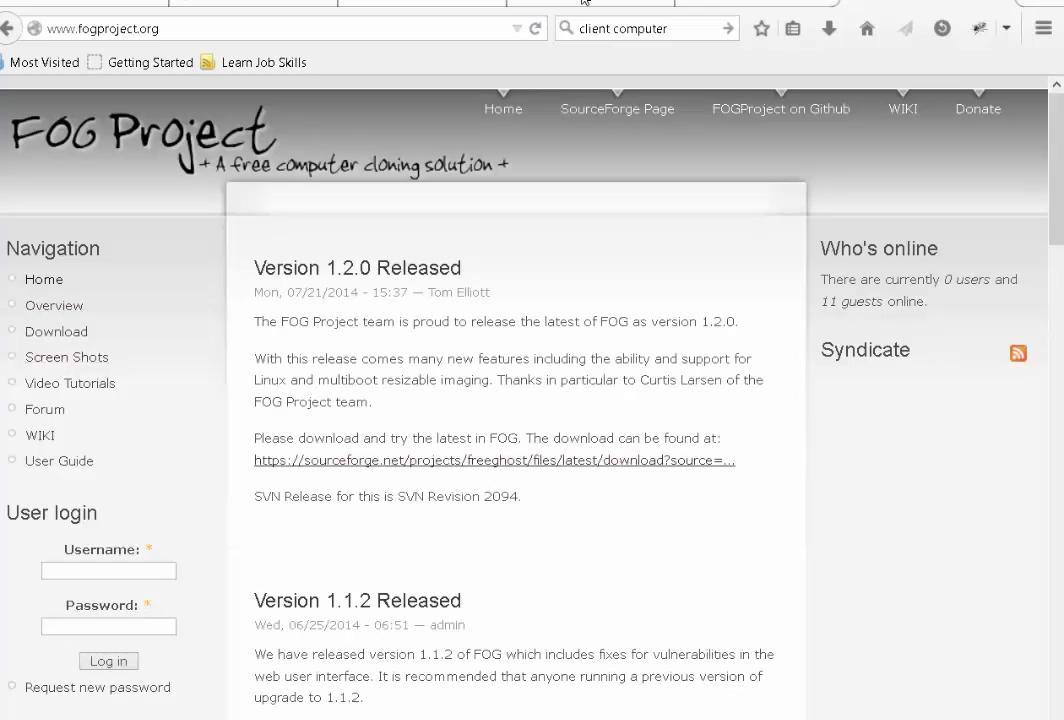
left_click_drag(396, 321, 448, 438)
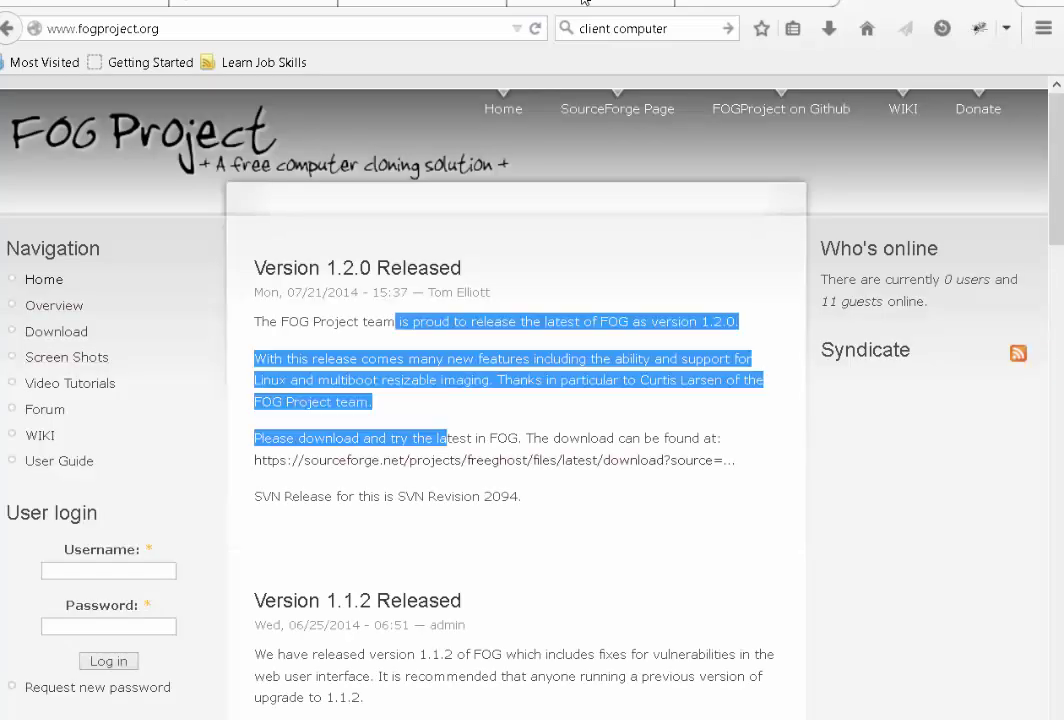
left_click_drag(373, 401, 254, 358)
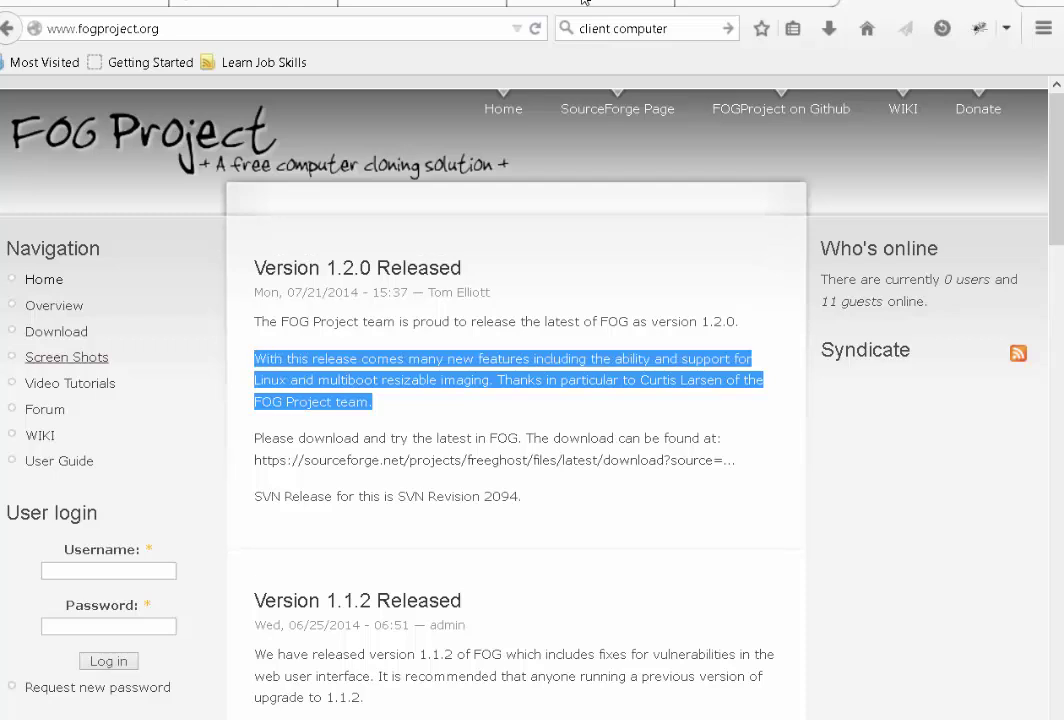
- Look through the FOG Project's Screen Shots page, covering the Web UI, Login Page and Mobile UI
left_click(66, 357)
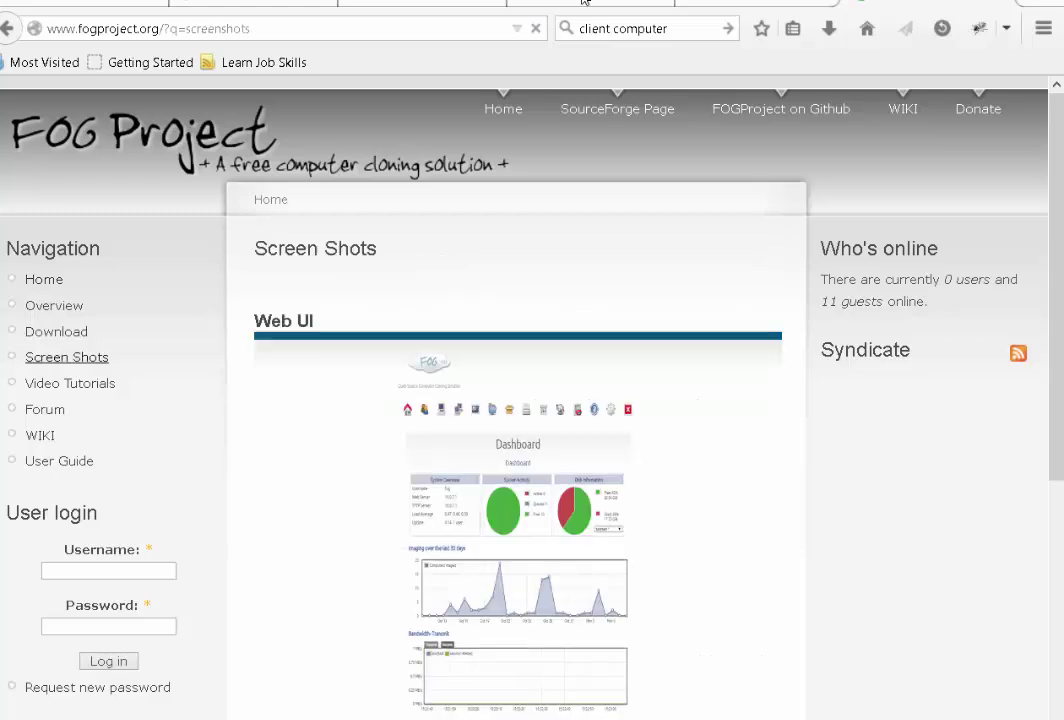
scroll(585, 0, "down", 4)
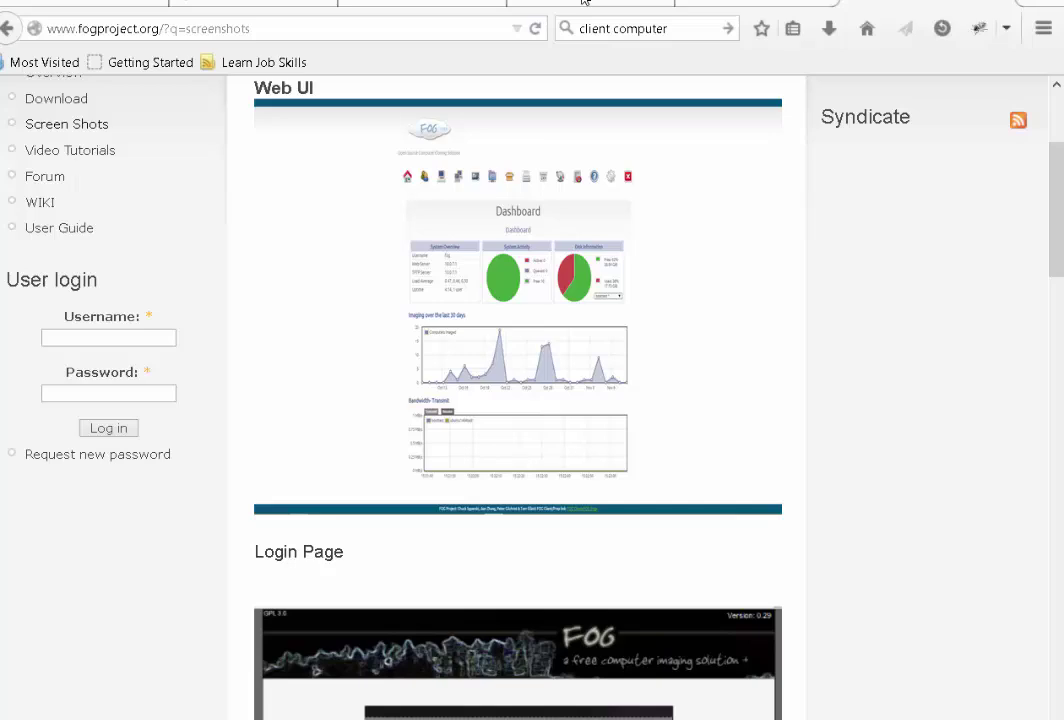
scroll(583, 1, "down", 8)
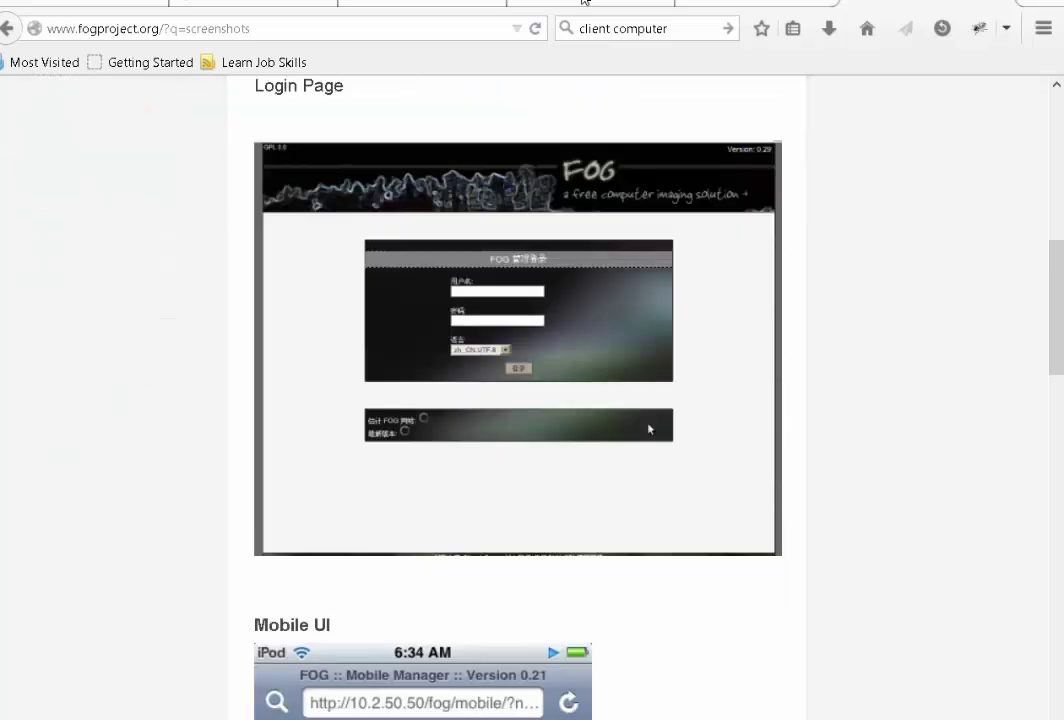
scroll(583, 1, "down", 5)
scroll(585, 1, "up", 12)
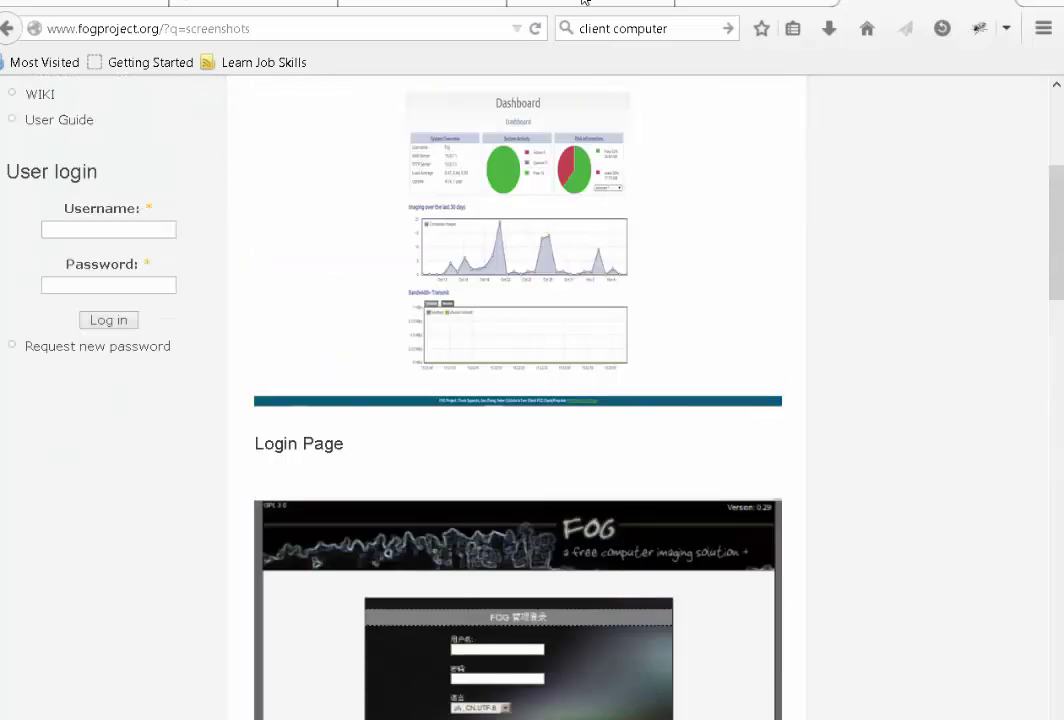
scroll(583, 1, "up", 6)
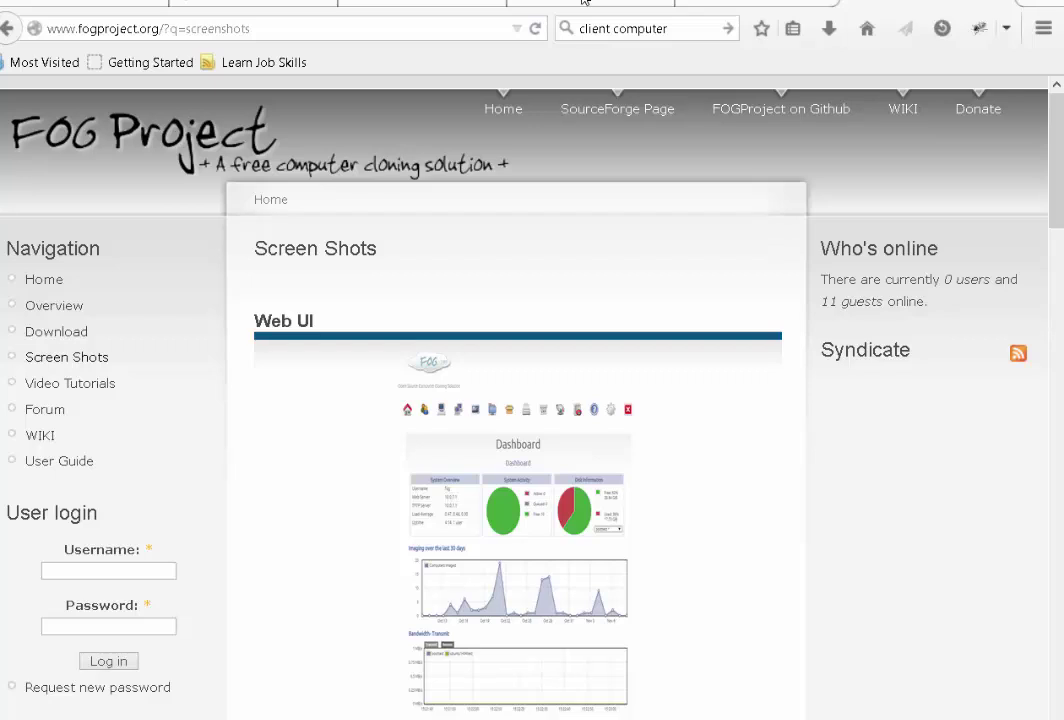
- Search the web for "clone zilla" and review the results, highlighting the SourceForge project address and rating
key("ctrl+k")
type("clone ")
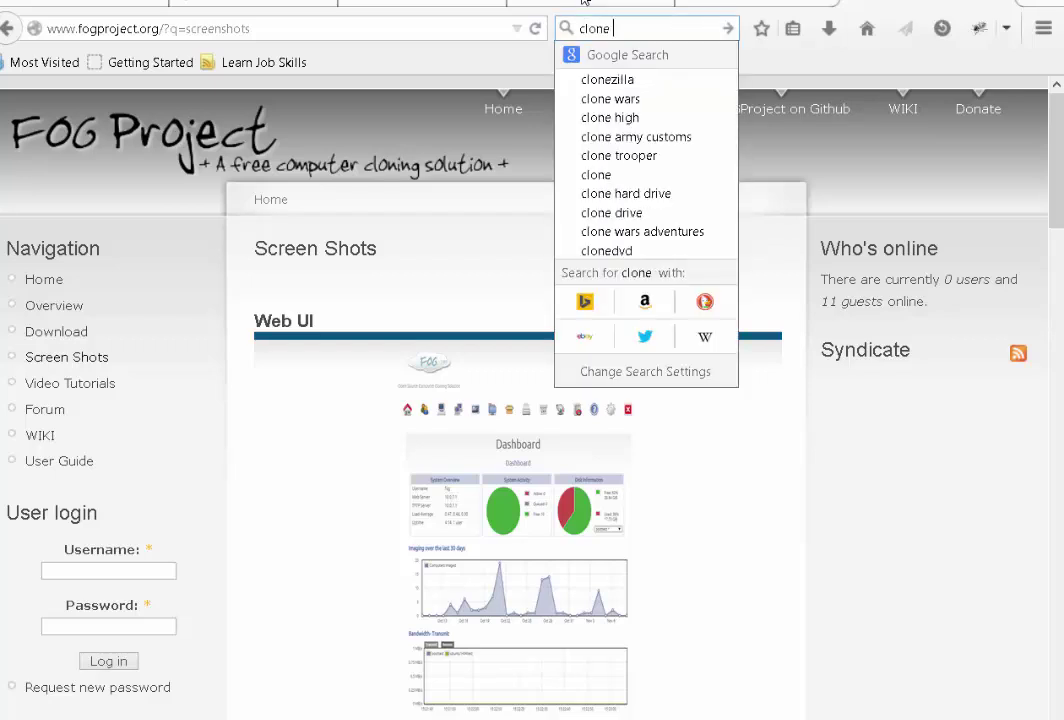
type("zilla")
key("Return")
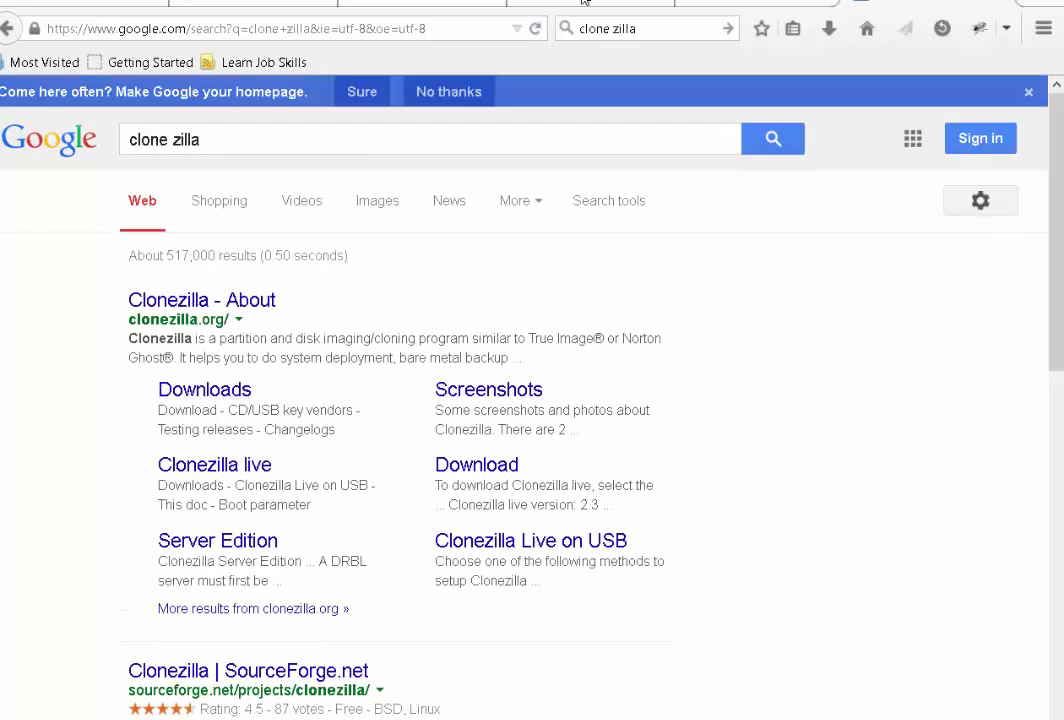
scroll(585, 0, "down", 2)
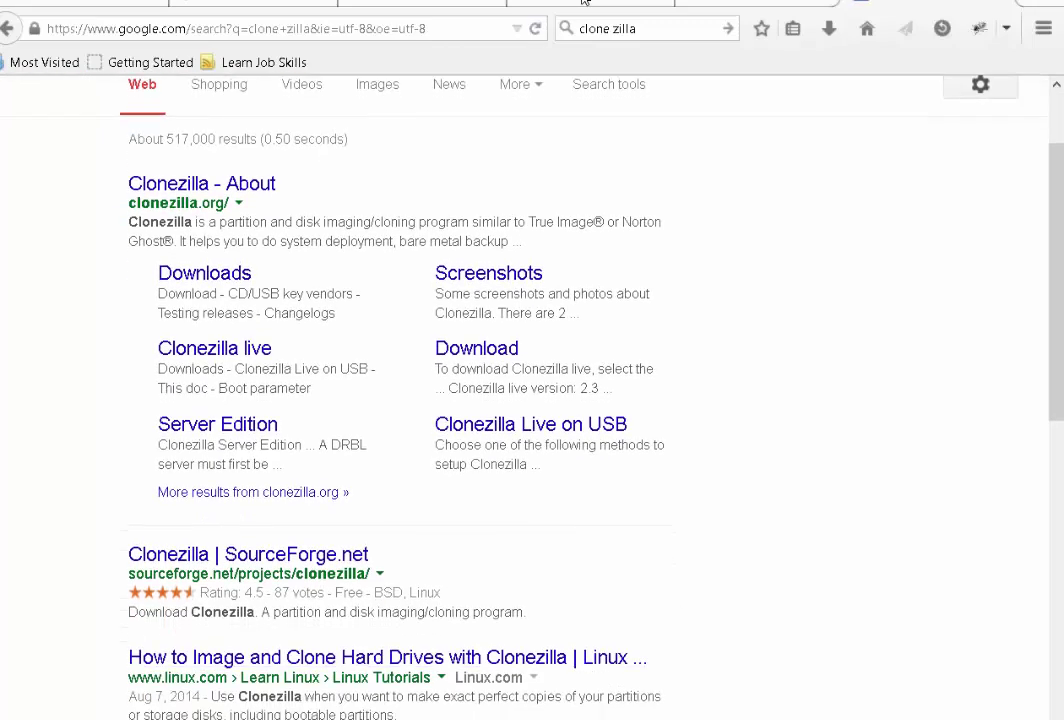
left_click_drag(266, 592, 128, 573)
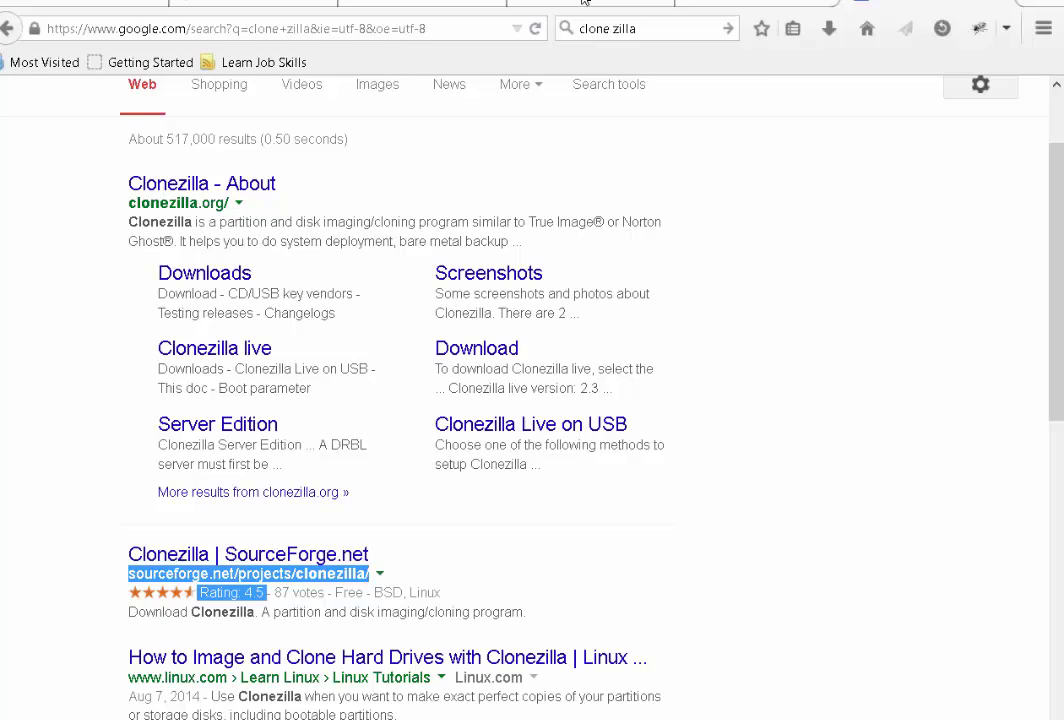
scroll(532, 400, "down", 2)
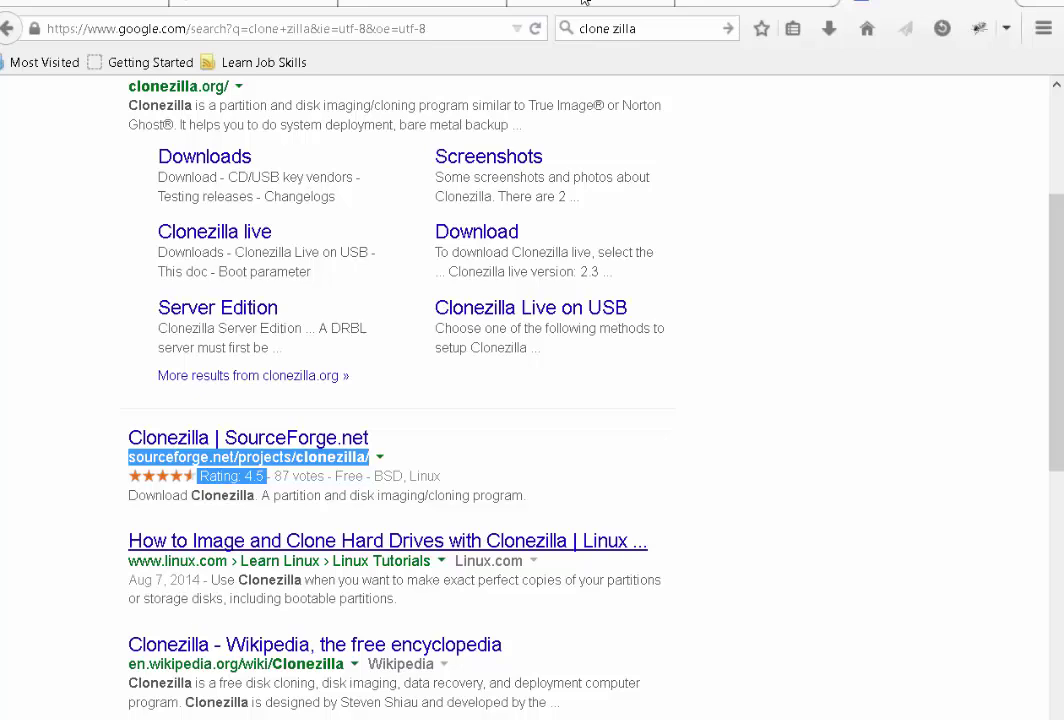
key("Home")
- Check the backup progress on UrBackup's Activities page, and circle the "Lab computers" label in red on the Paint network diagram
left_click(585, 1)
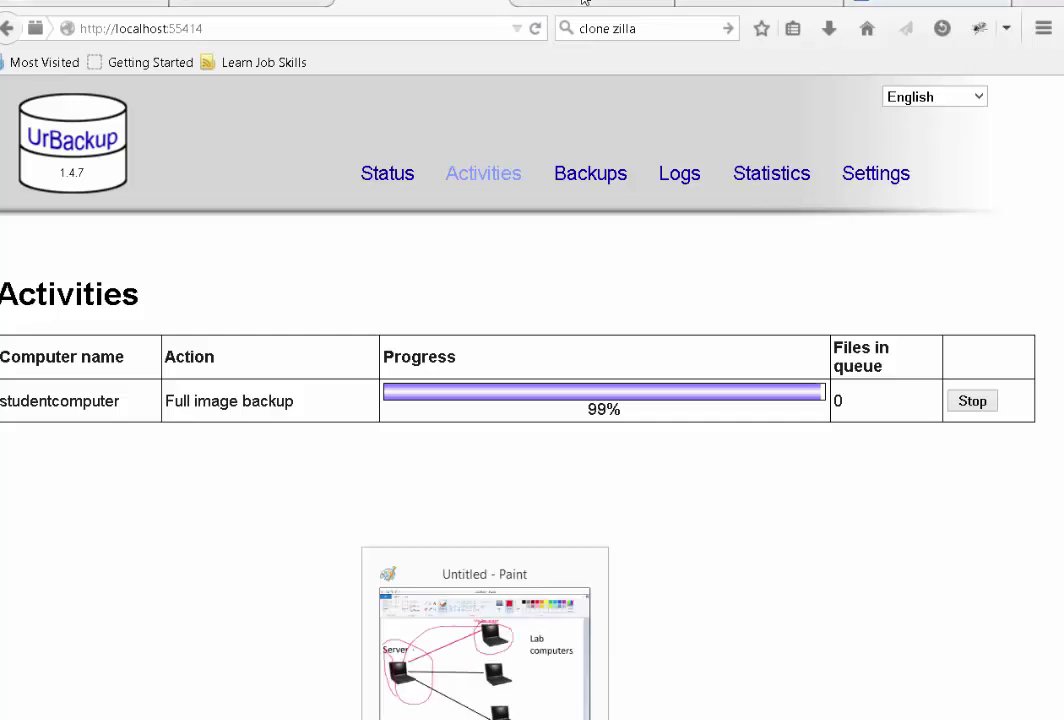
left_click(484, 650)
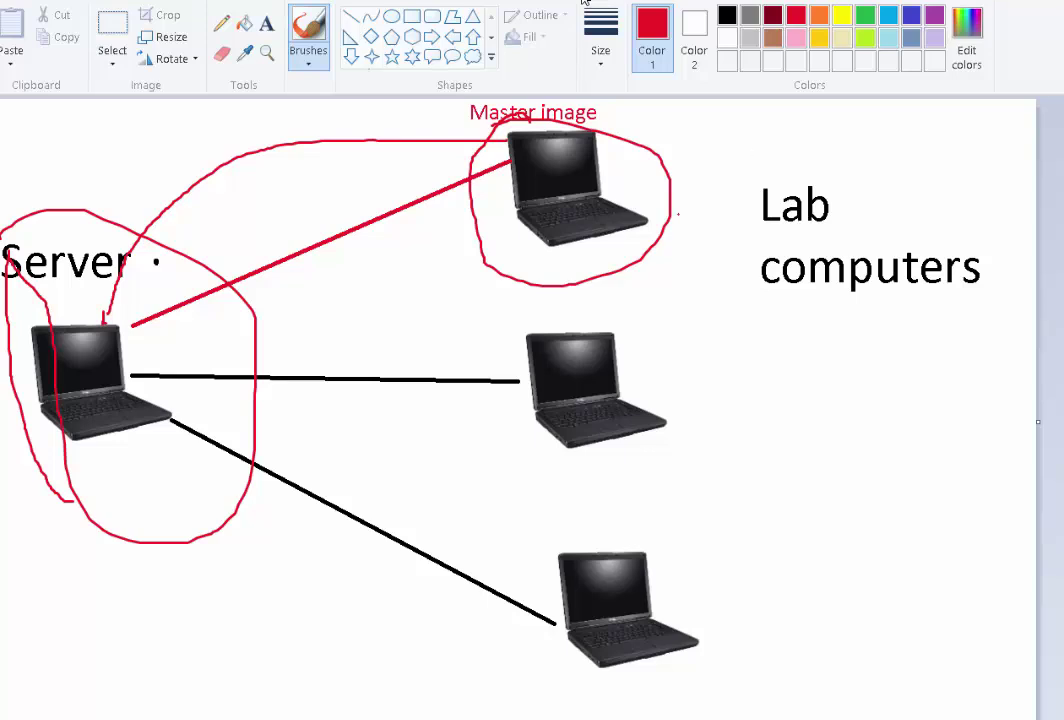
mouse_move(742, 188)
left_mouse_down()
mouse_move(962, 178)
mouse_move(743, 297)
mouse_move(737, 195)
left_mouse_up()
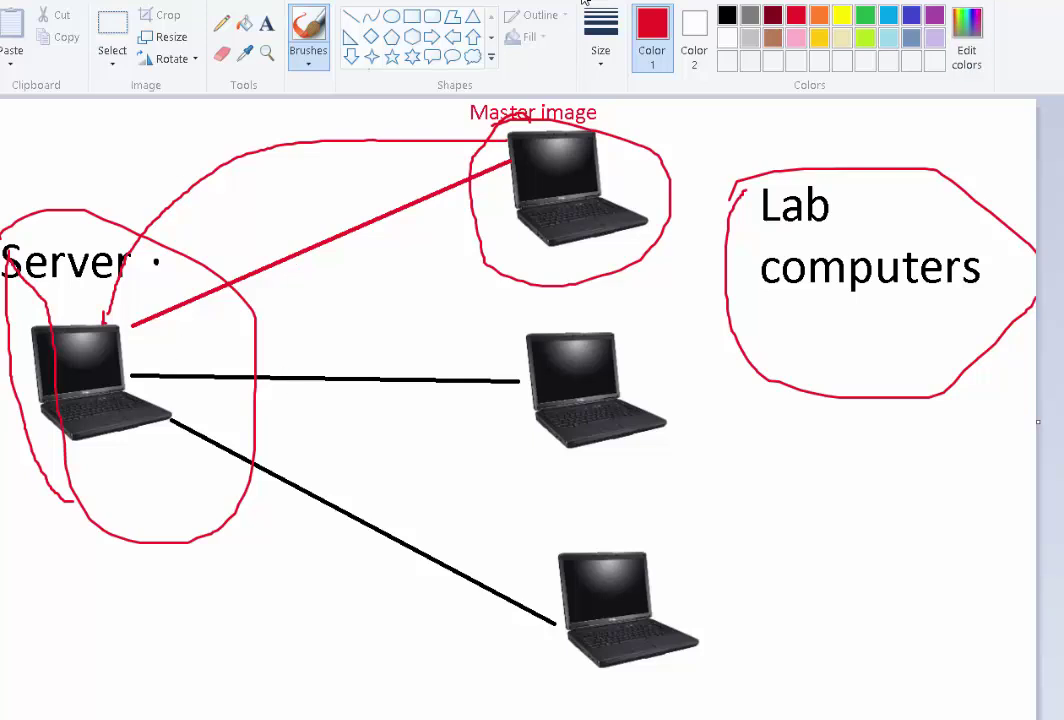
- Return to UrBackup's Activities page and highlight the required time and used storage of studentcomputer's full image backup
key("alt+Tab")
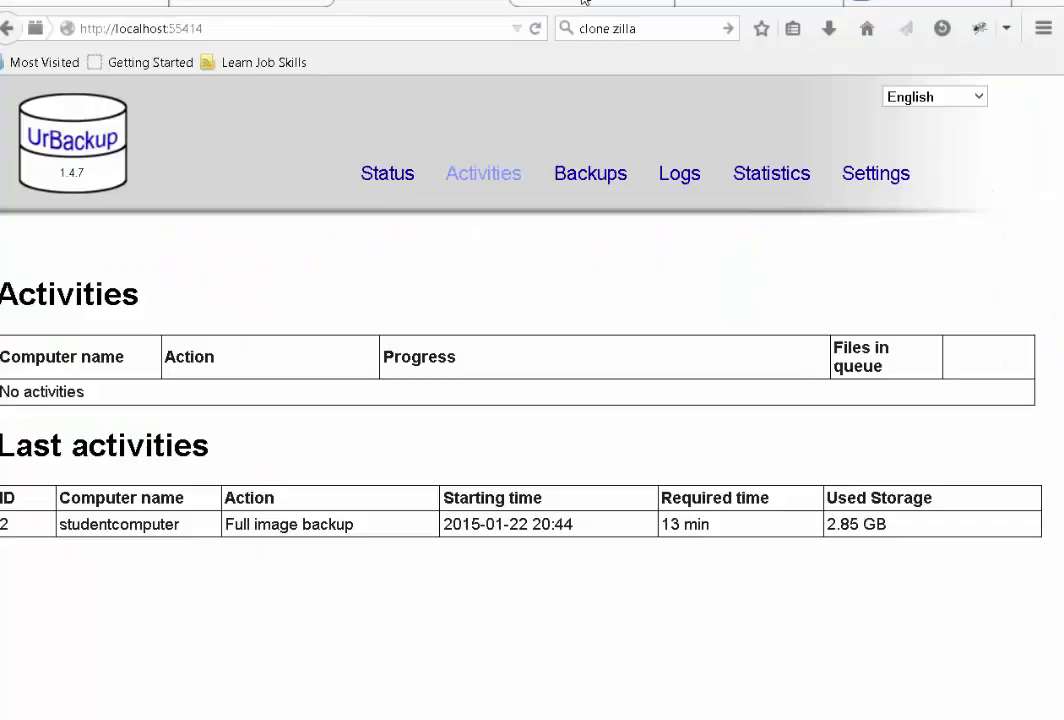
triple_click(685, 524)
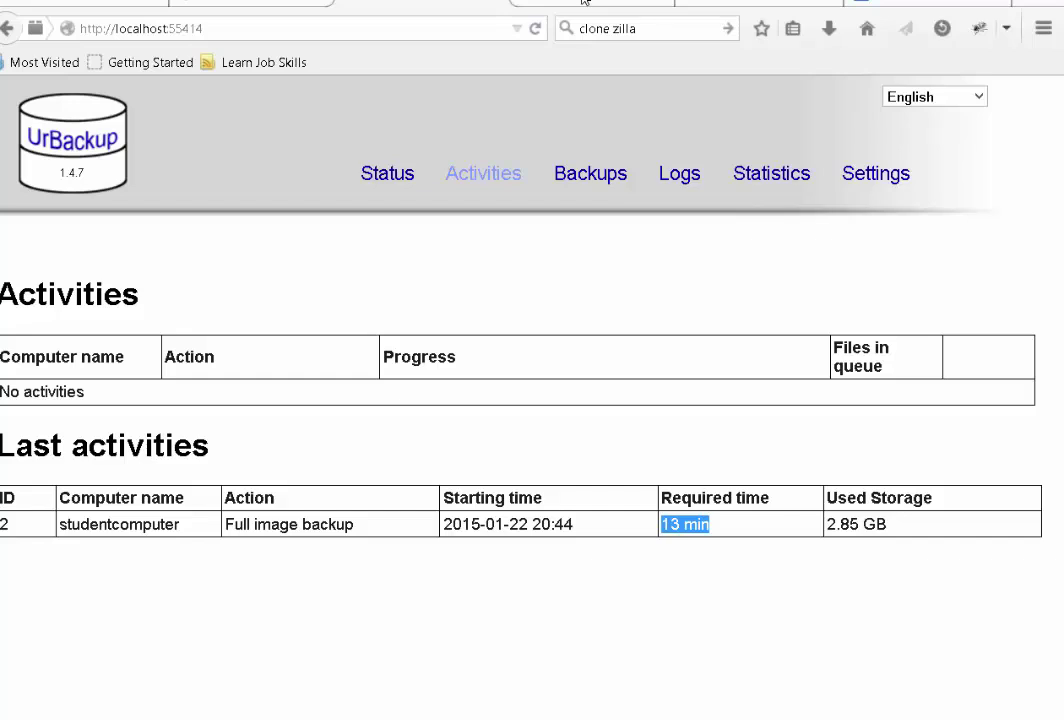
left_click_drag(662, 524, 886, 524)
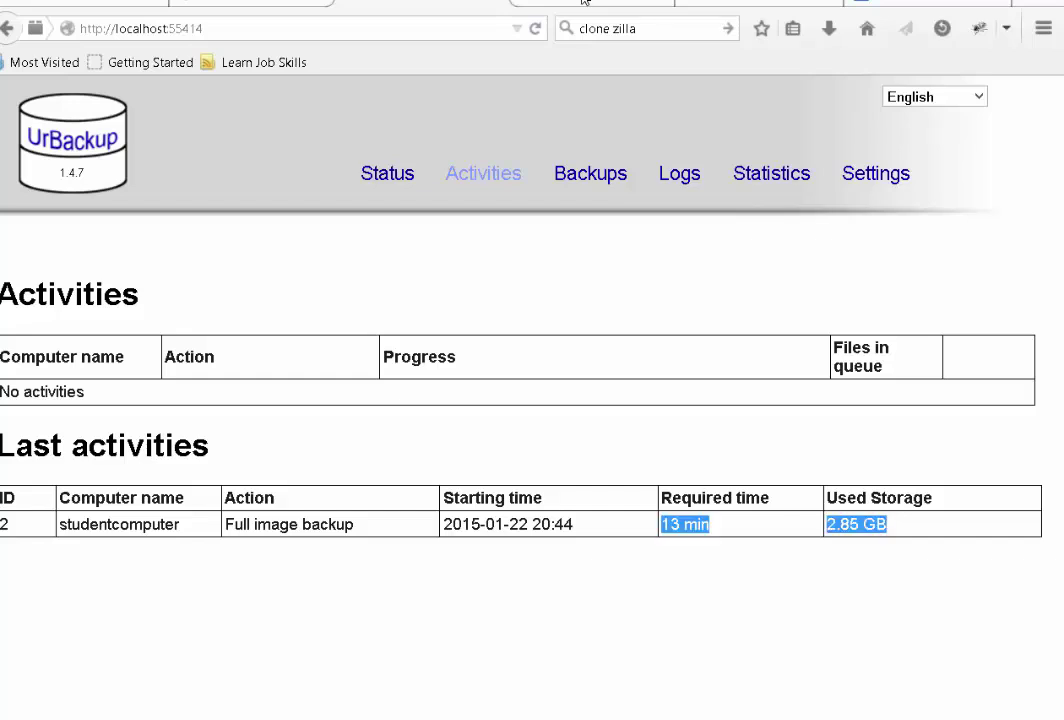
- Switch to File Explorer and open the studentcomputer backup folder inside Documents\urbackup
mouse_move(525, 719)
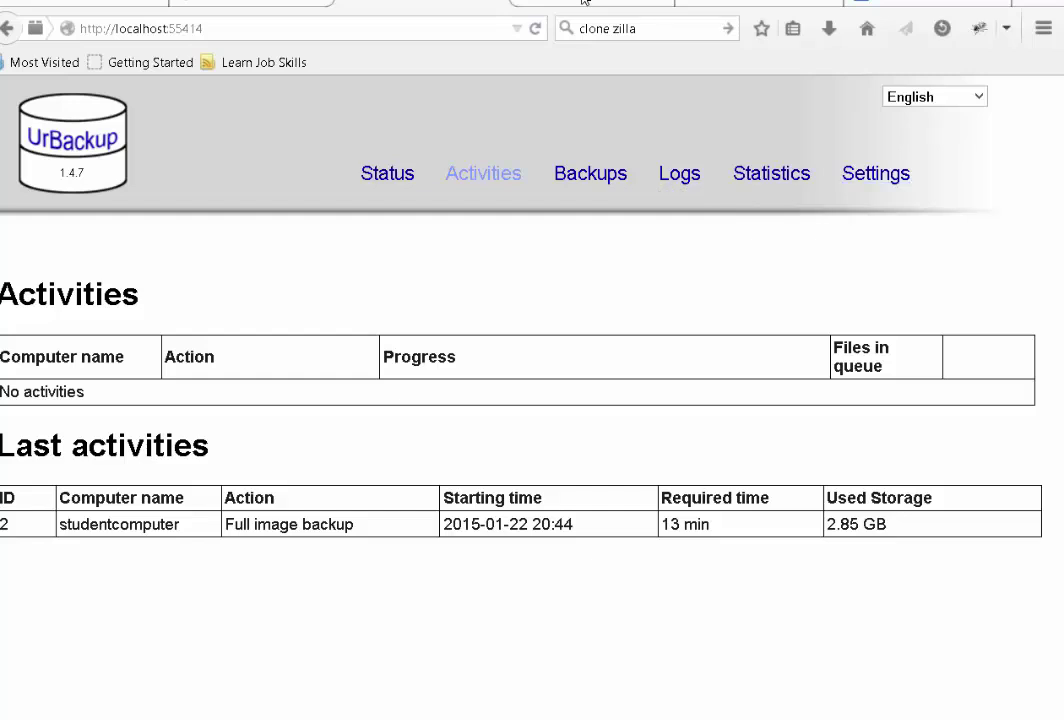
mouse_move(78, 715)
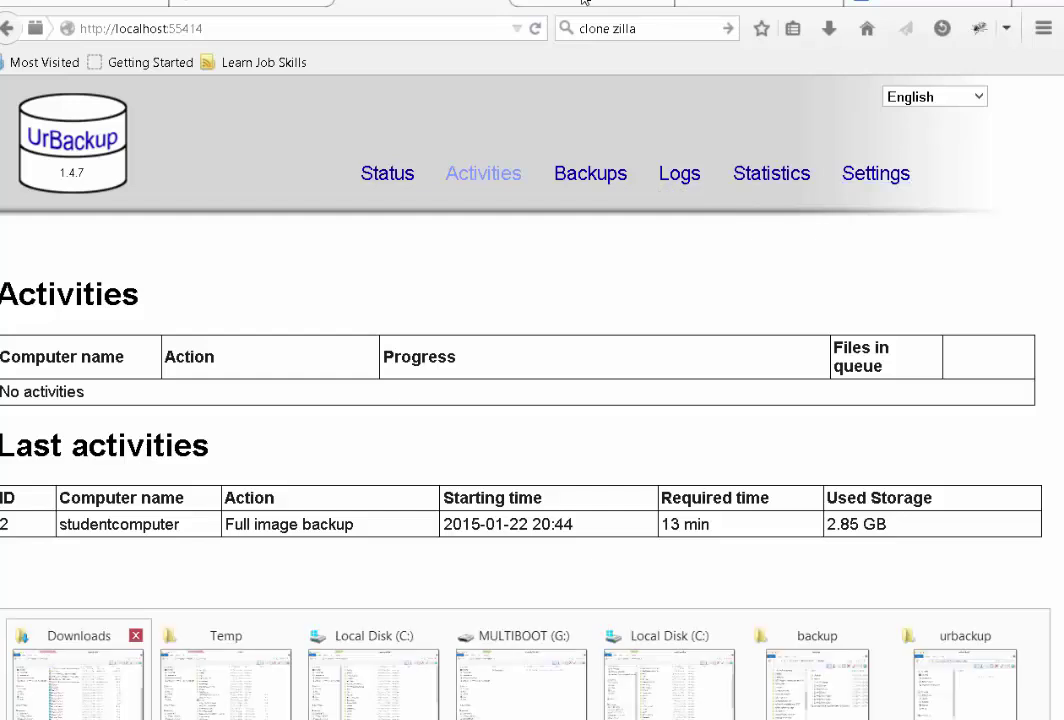
left_click(225, 685)
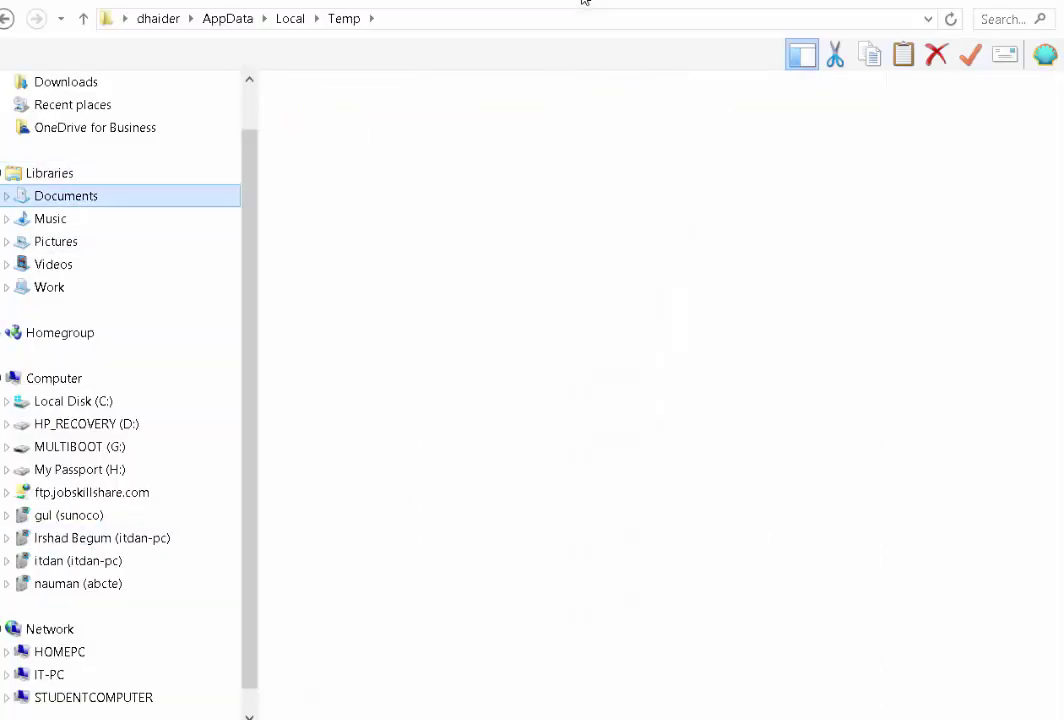
key("Up")
key("Up")
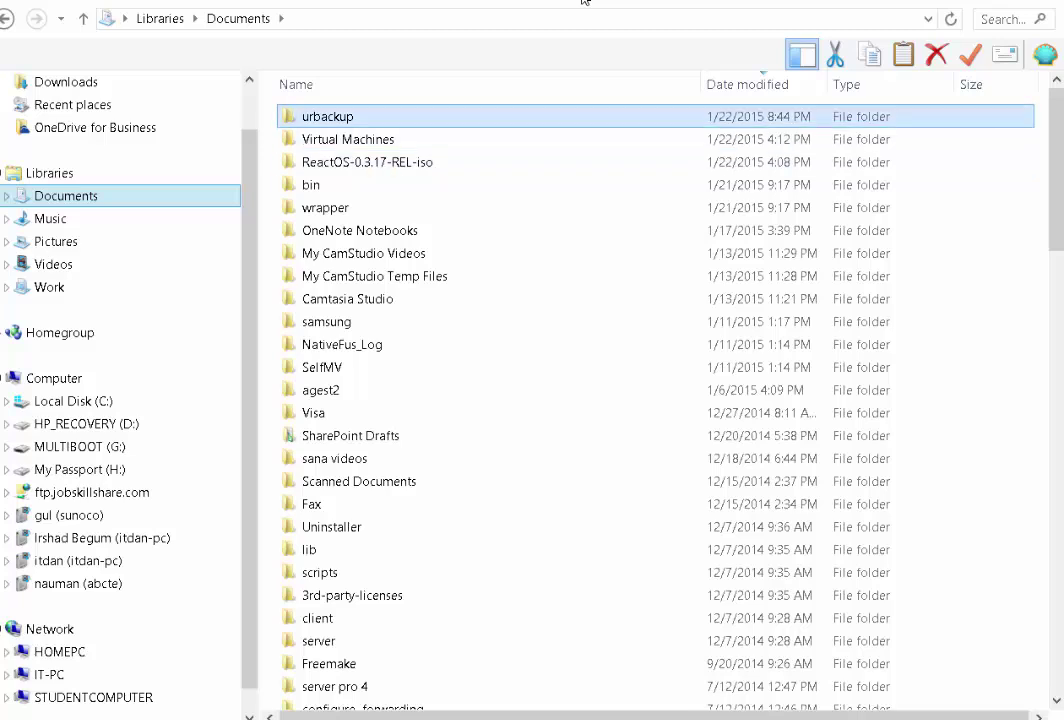
key("Return")
key("Down")
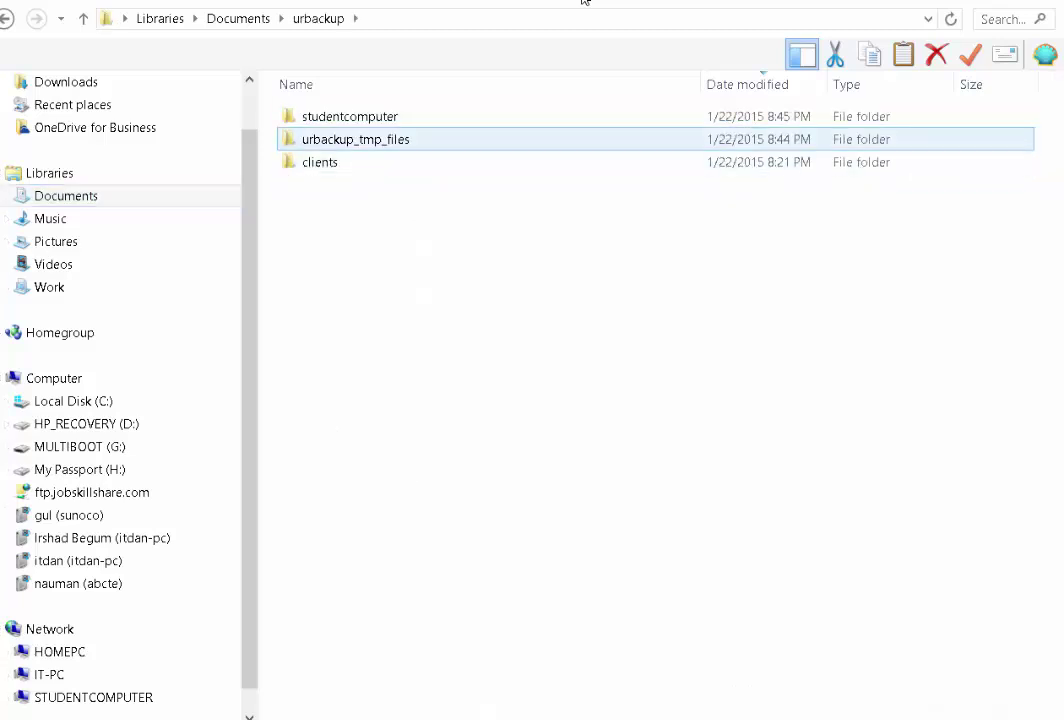
key("Up")
key("Return")
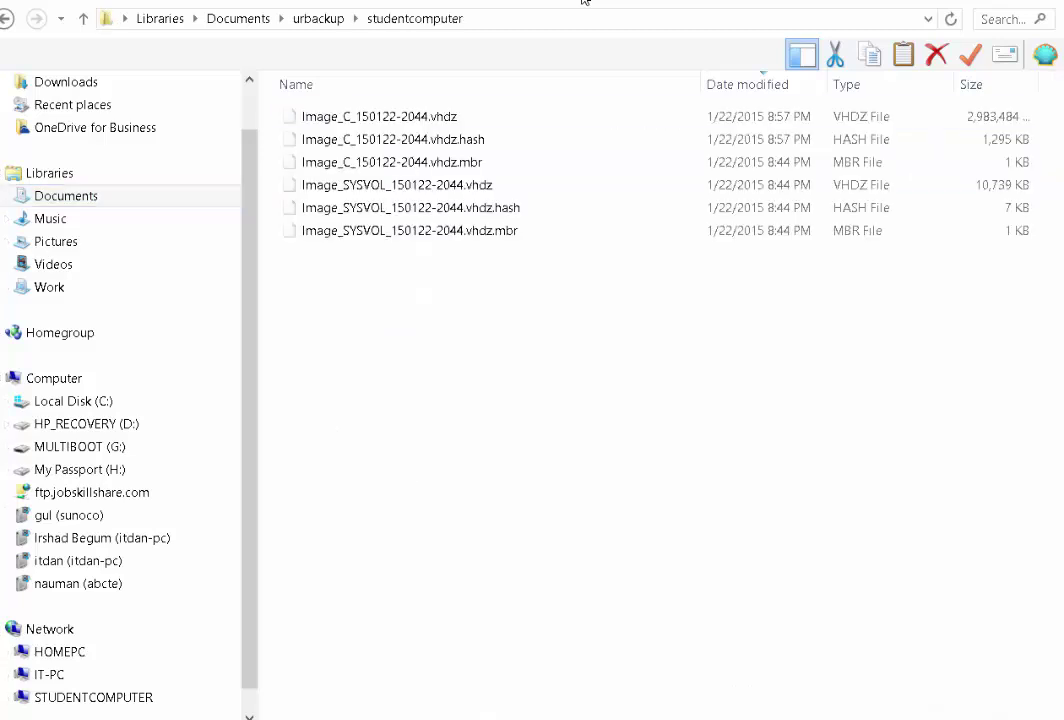
- Examine the C drive and SYSVOL image files in the studentcomputer folder, including their hash and mbr files
key("Down")
key("Down")
key("Down")
key("Down")
key("Down")
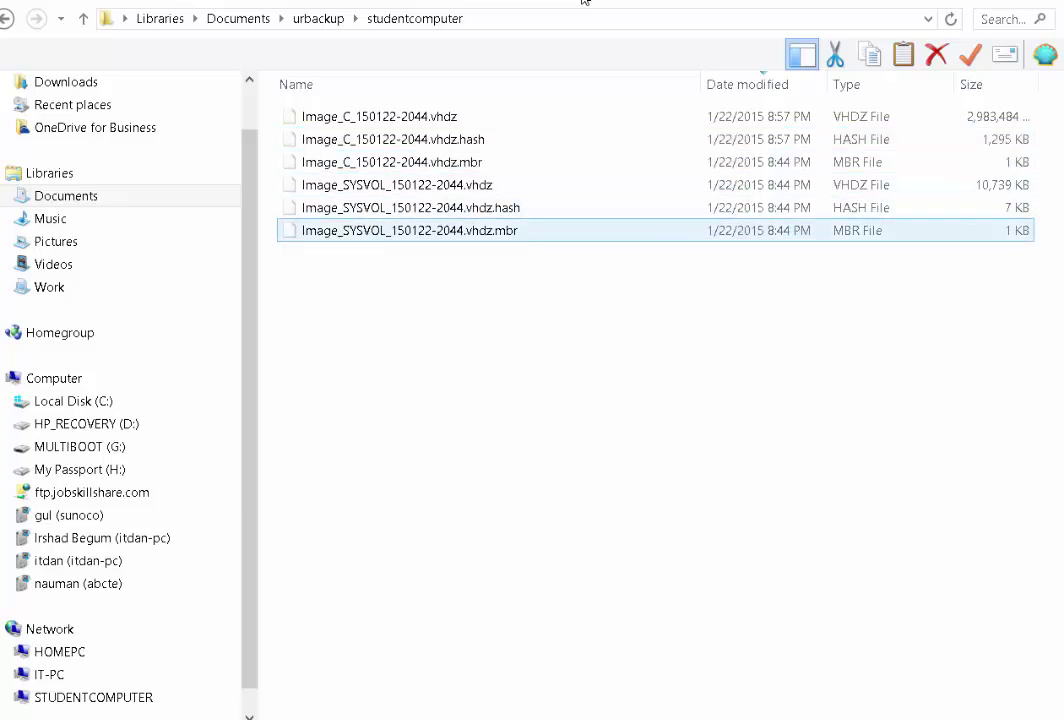
key("Home")
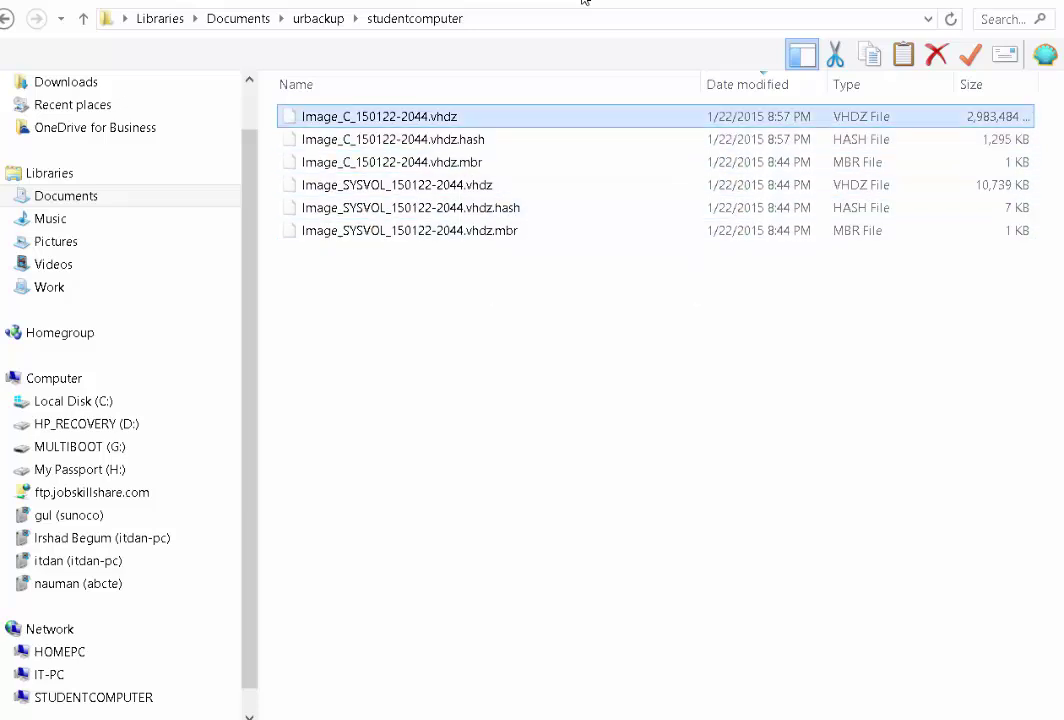
key("ctrl+Down")
key("ctrl+Down")
key("ctrl+Down")
key("ctrl+Down")
key("ctrl+Down")
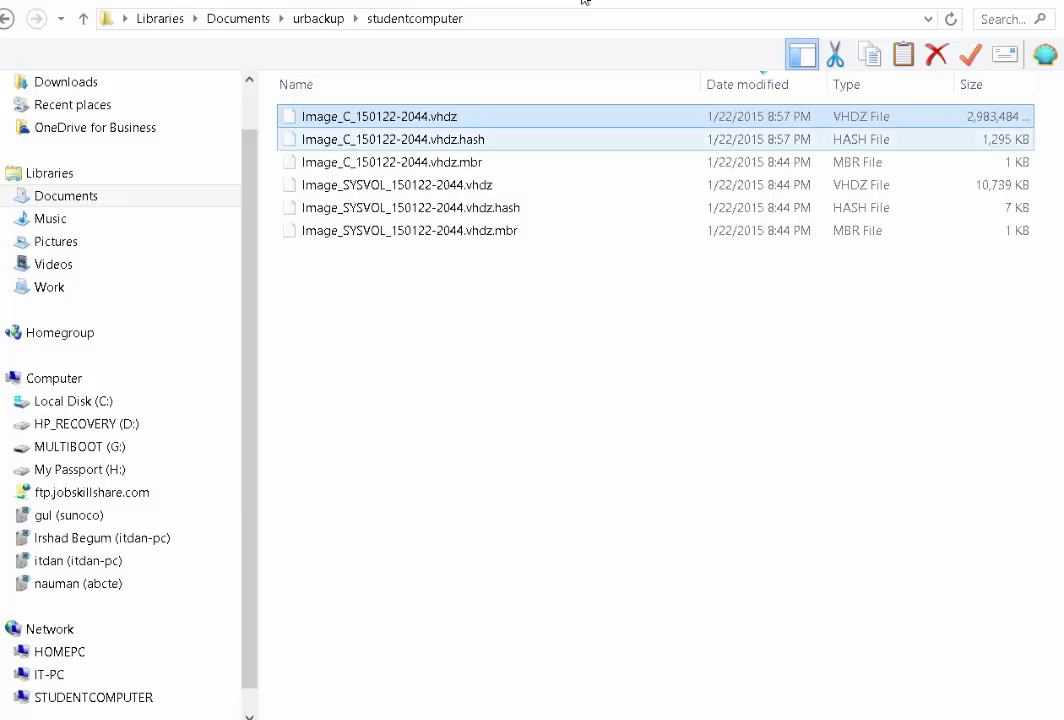
- Switch to the running win7 client lab computer virtual machine, check its hidden tray icons, and power the machine off
key("ctrl+space")
key("Home")
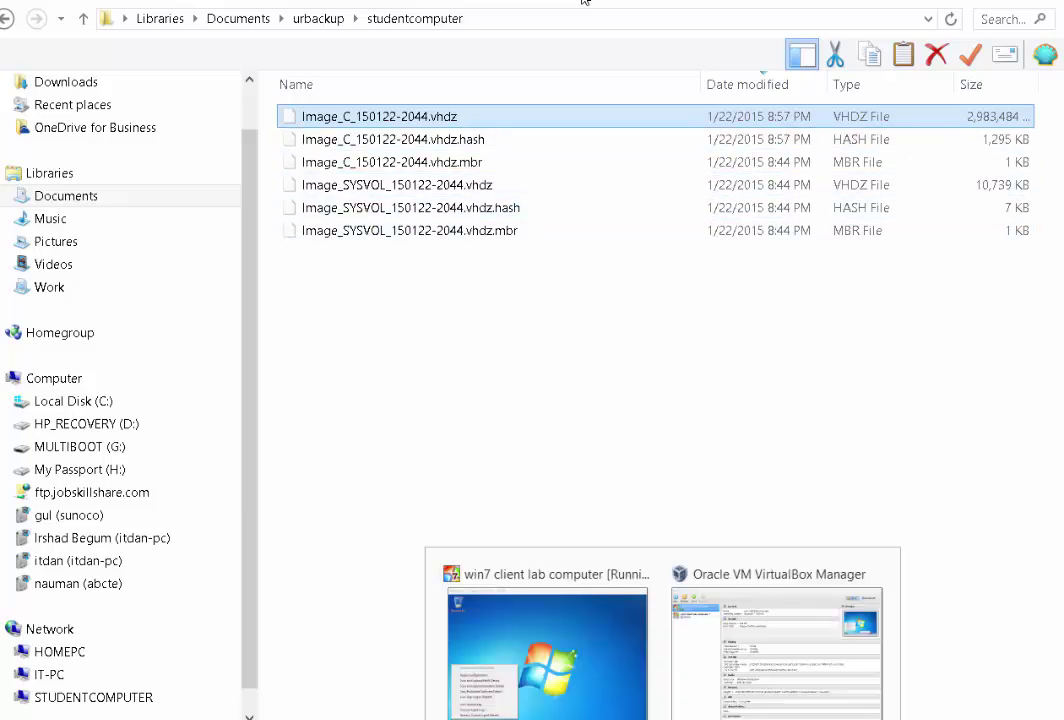
left_click(544, 650)
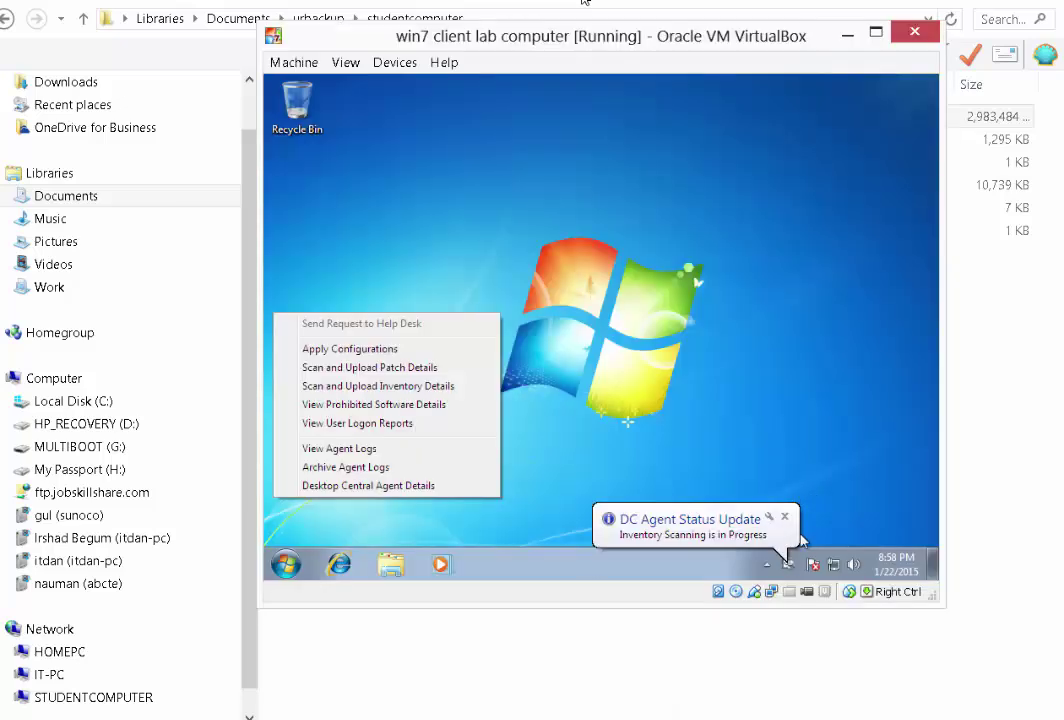
left_click(769, 565)
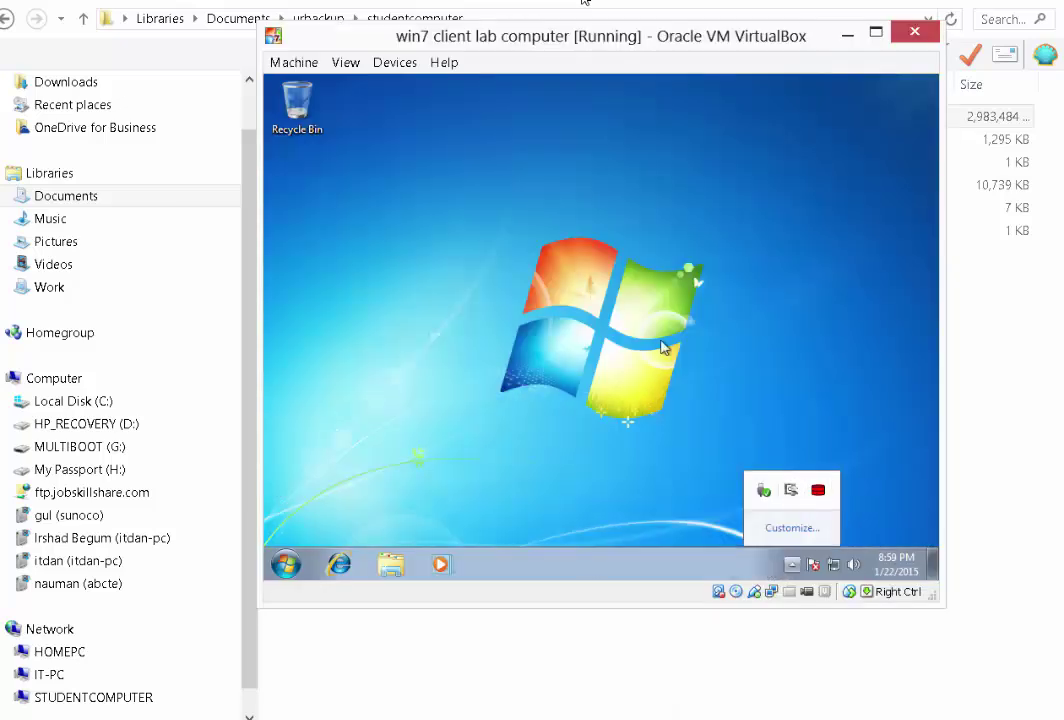
left_click(757, 97)
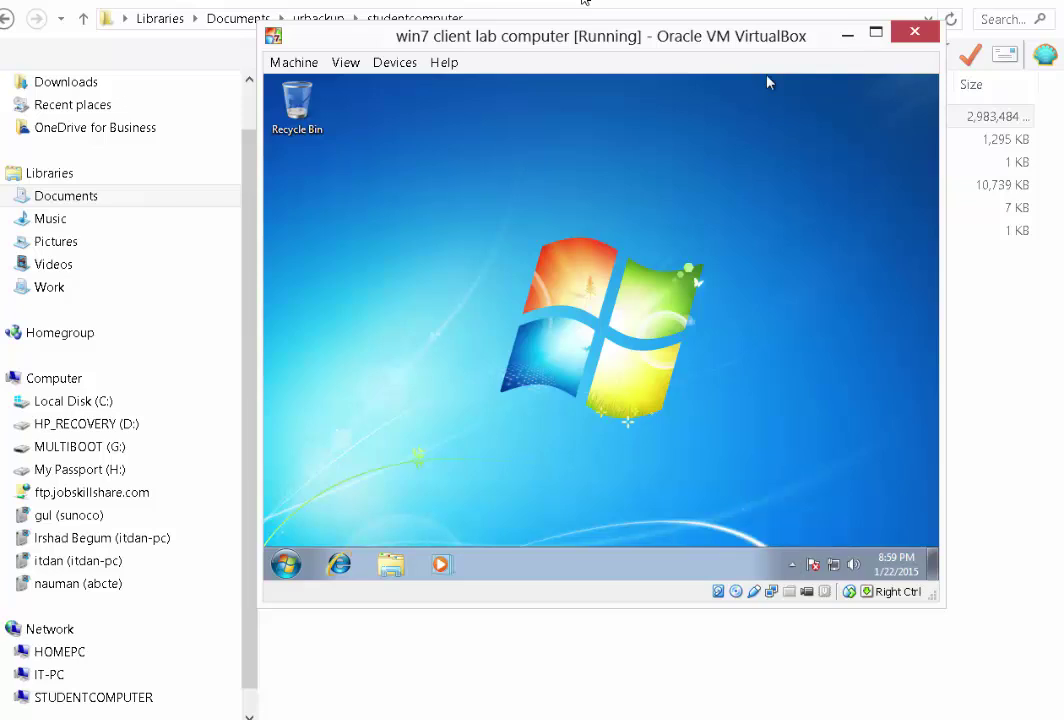
left_click(914, 32)
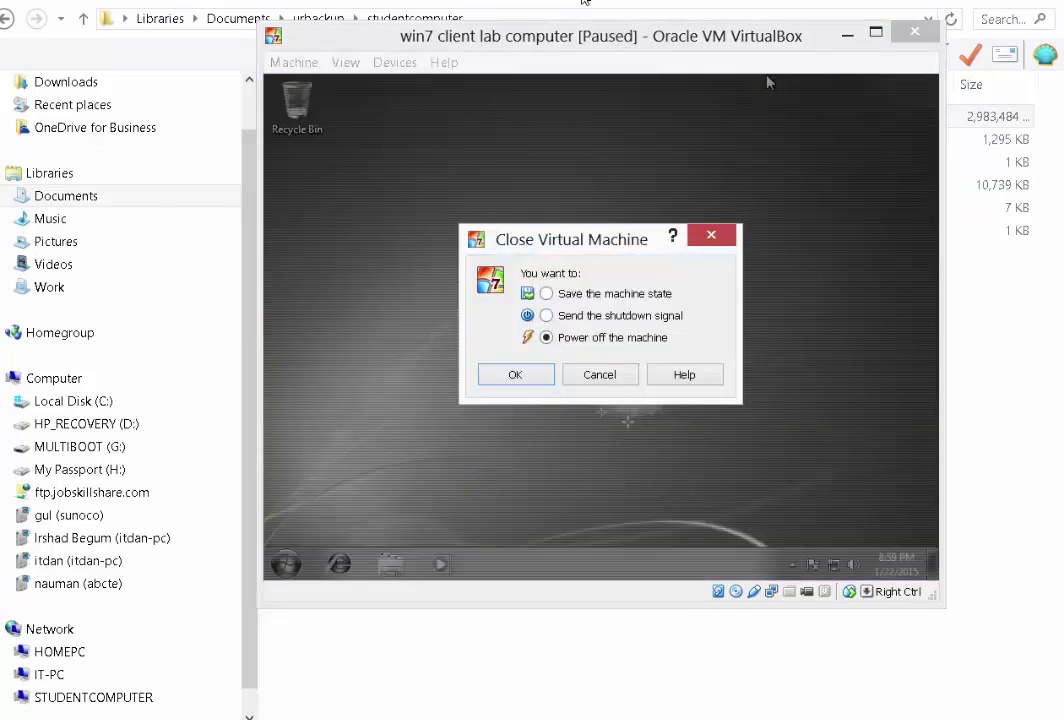
key("Return")
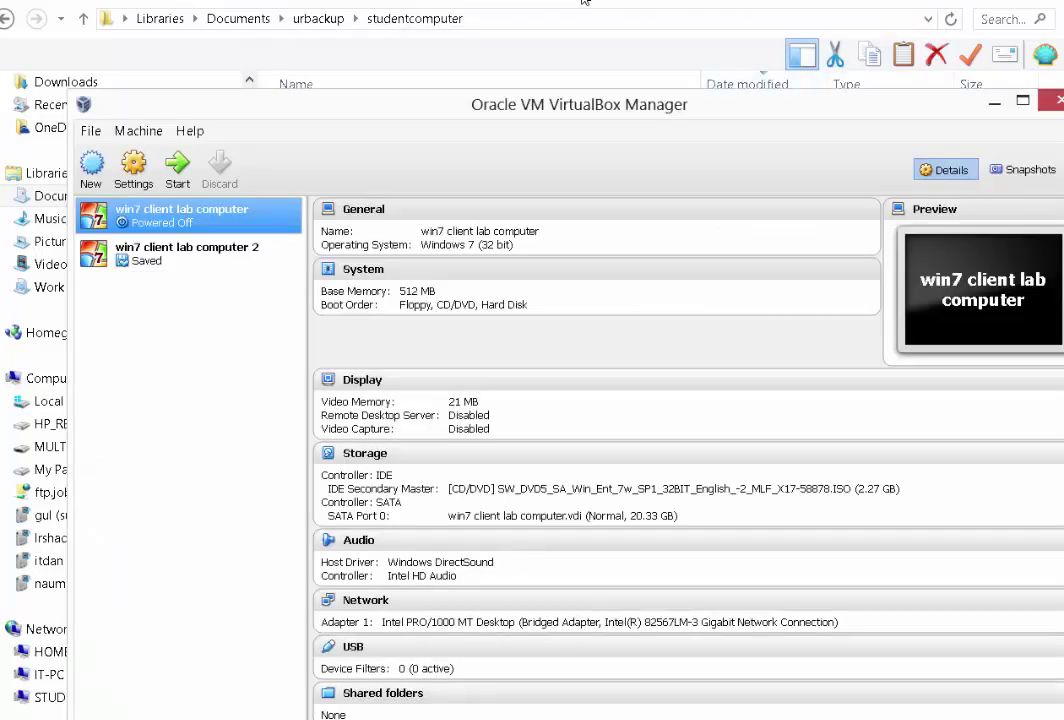
- Compare the details of win7 client lab computer and win7 client lab computer 2 in VirtualBox Manager
key("alt+Tab")
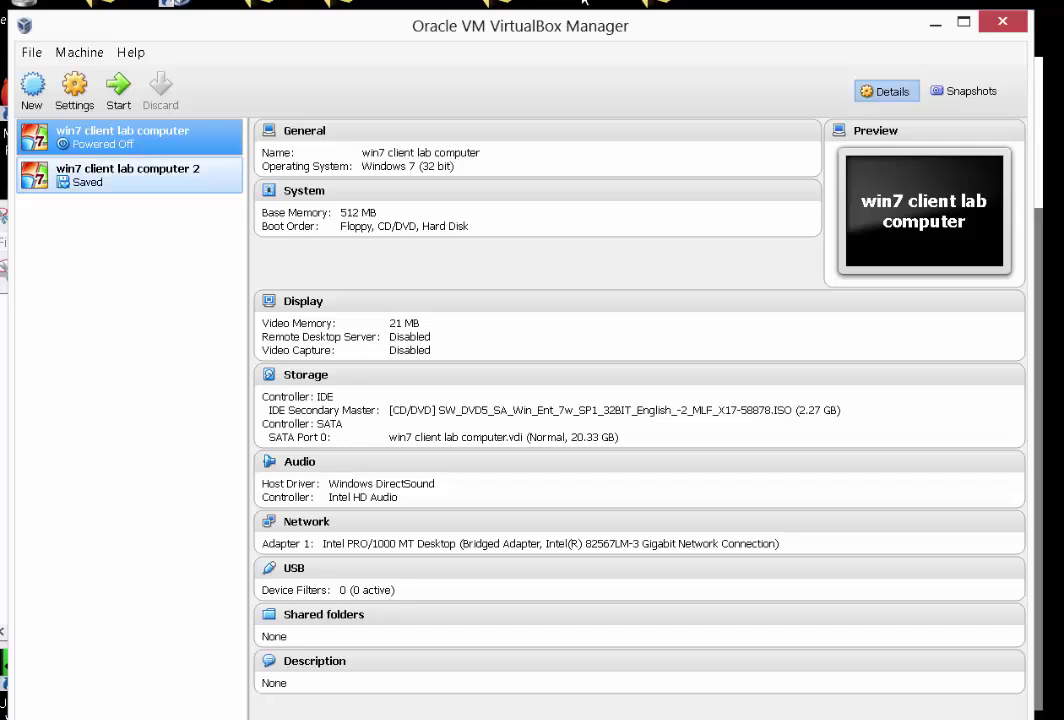
key("Down")
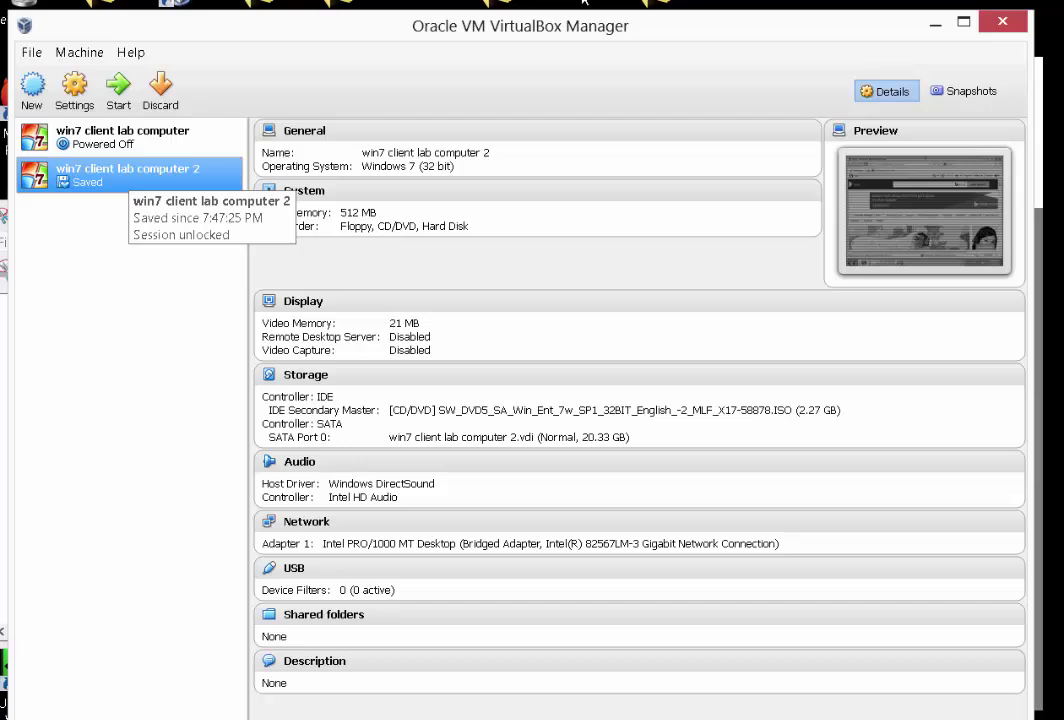
key("Up")
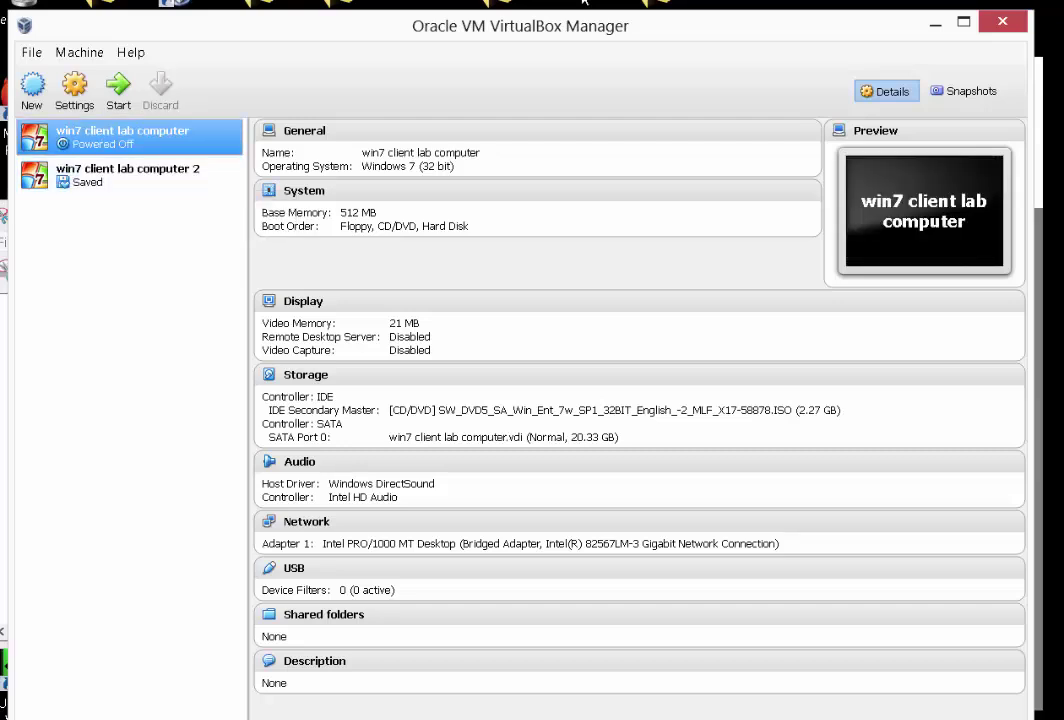
key("Down")
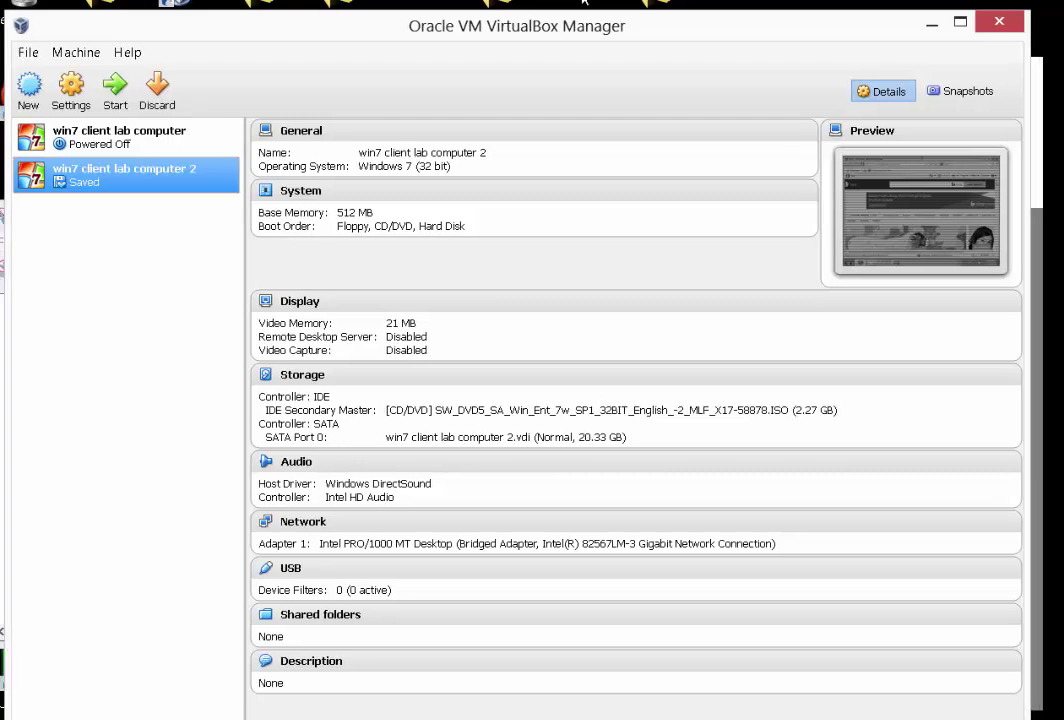
- Switch to Firefox, go from the UrBackup FAQ page to the urbackup.org home page, and download urbackup_restore_1.1.1.iso
mouse_move(365, 718)
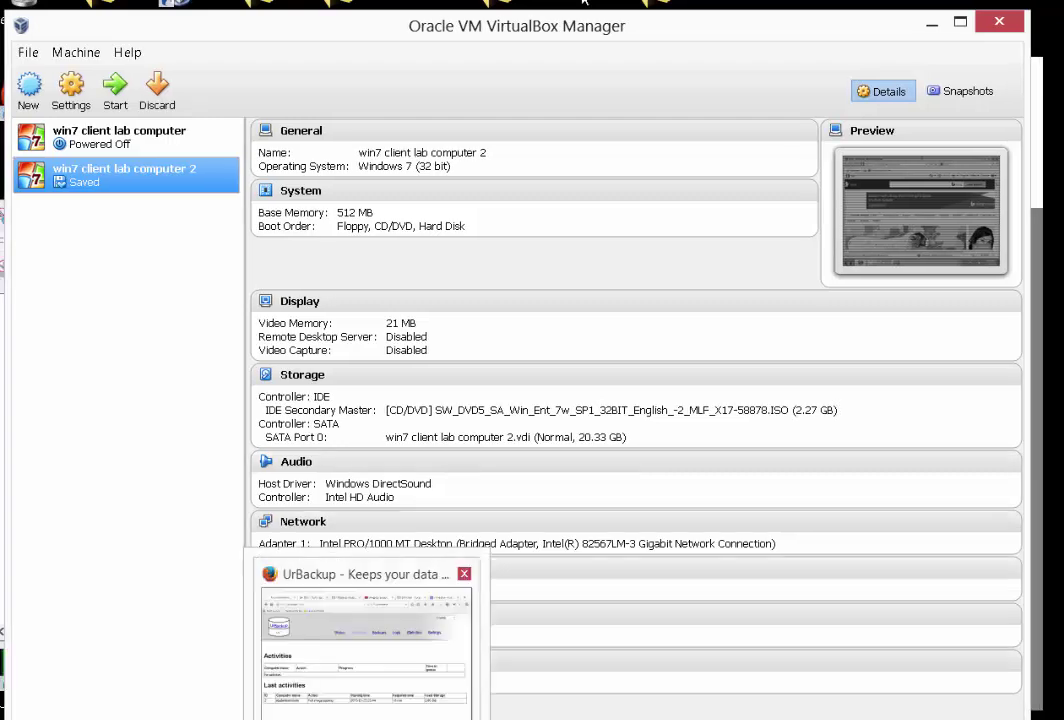
left_click(583, 3)
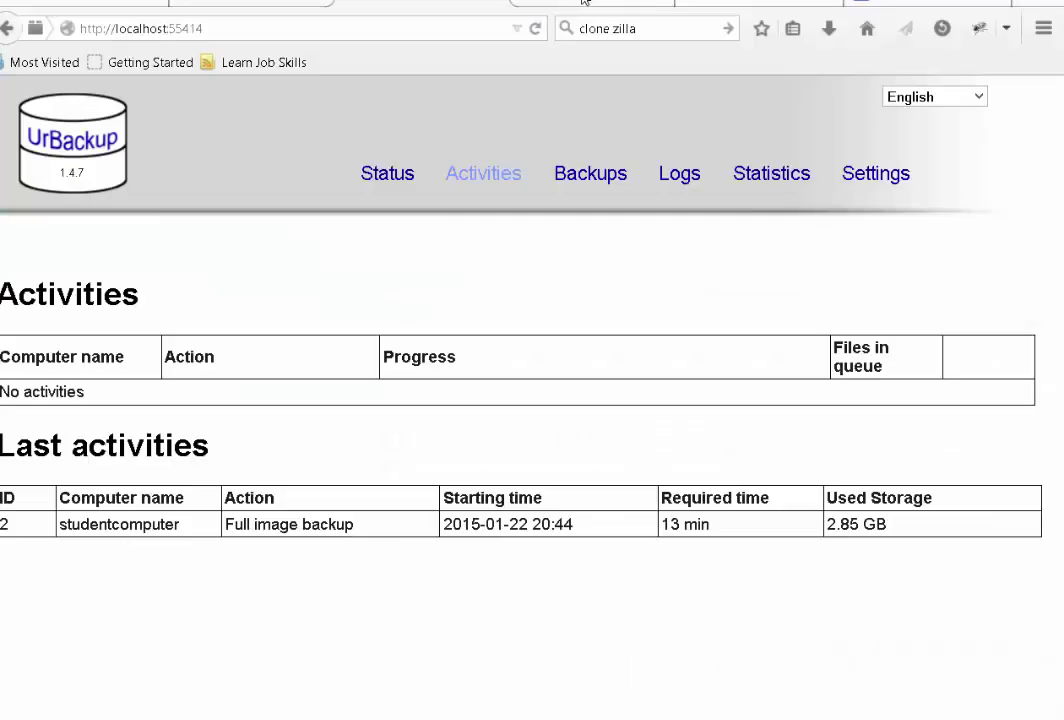
left_click(583, 3)
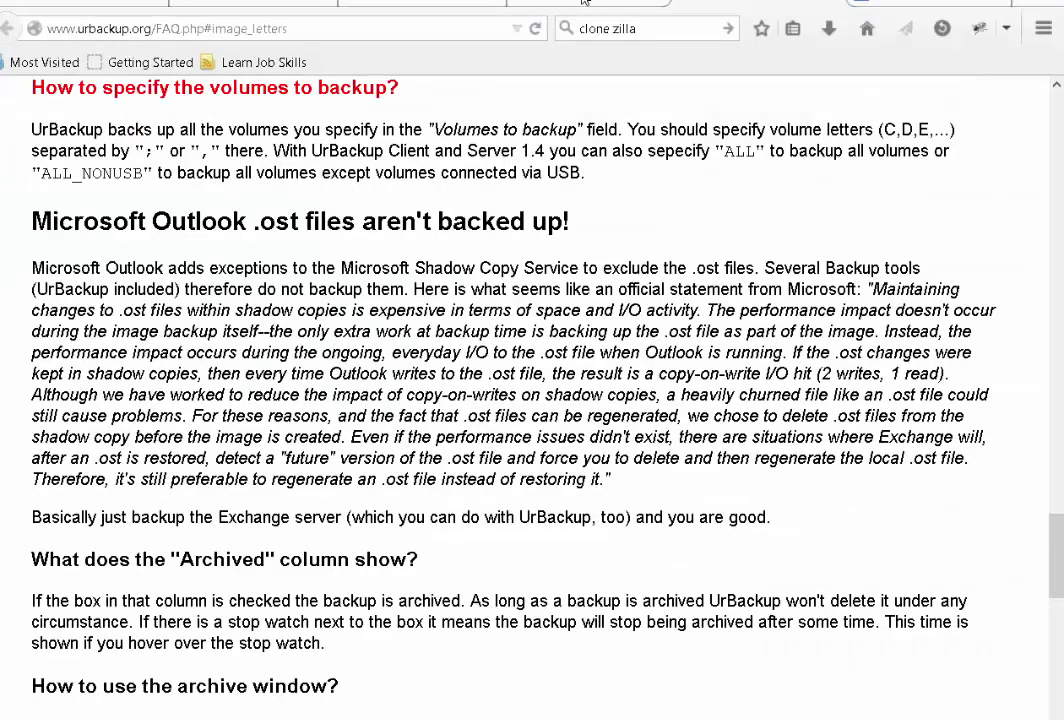
key("ctrl+l")
key("End")
key("ctrl+shift+Left")
key("ctrl+shift+Left")
key("ctrl+shift+Left")
key("ctrl+shift+Left")
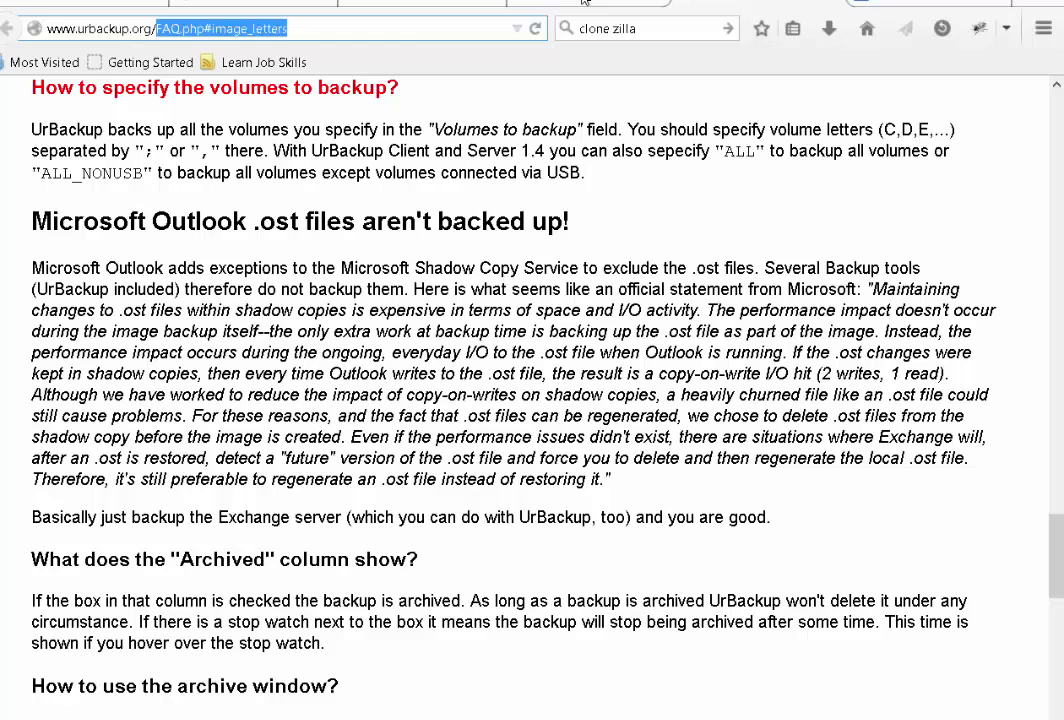
key("BackSpace")
key("Return")
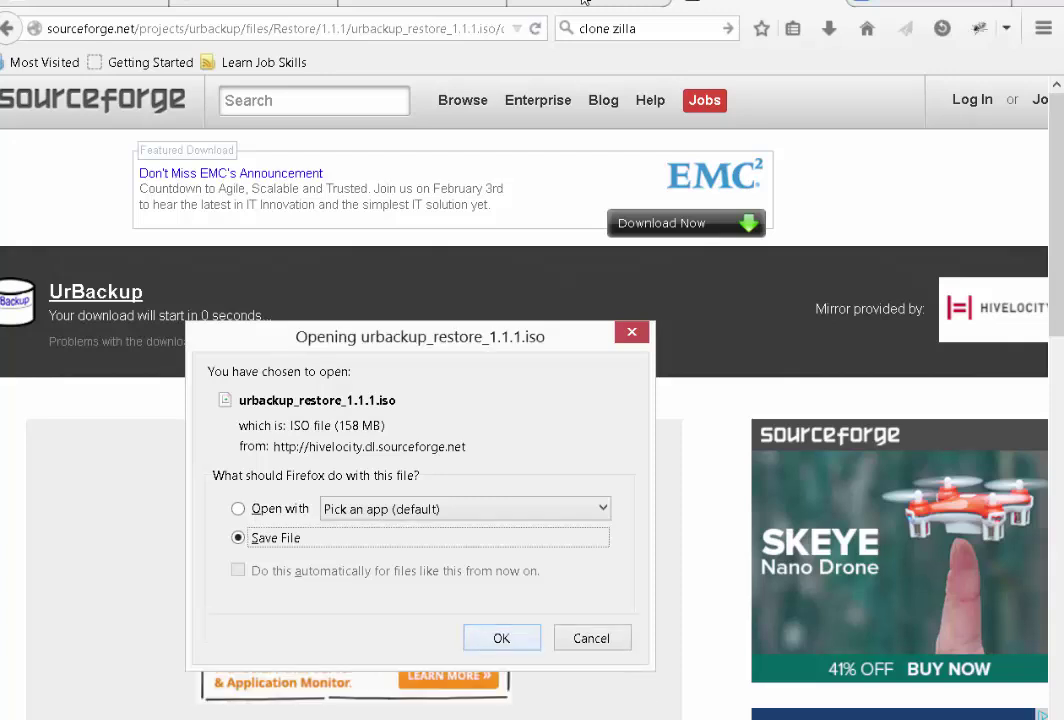
key("Return")
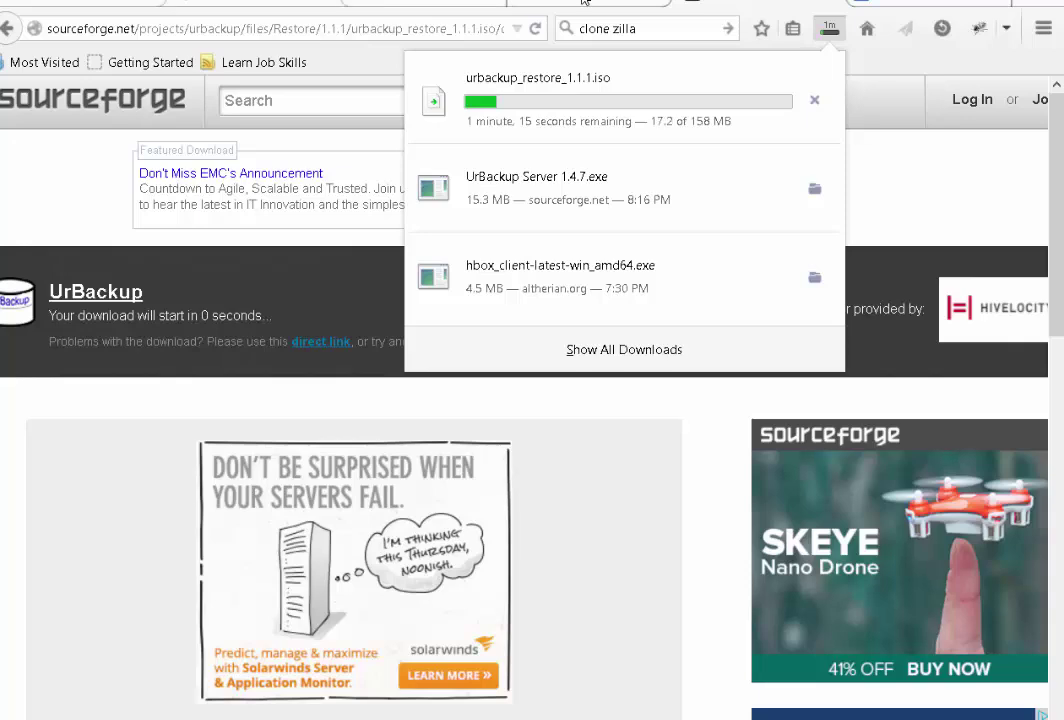
- View the Computer Lab Technician course page on server-client imaging, and return to Oracle VM VirtualBox Manager
left_click(585, 1)
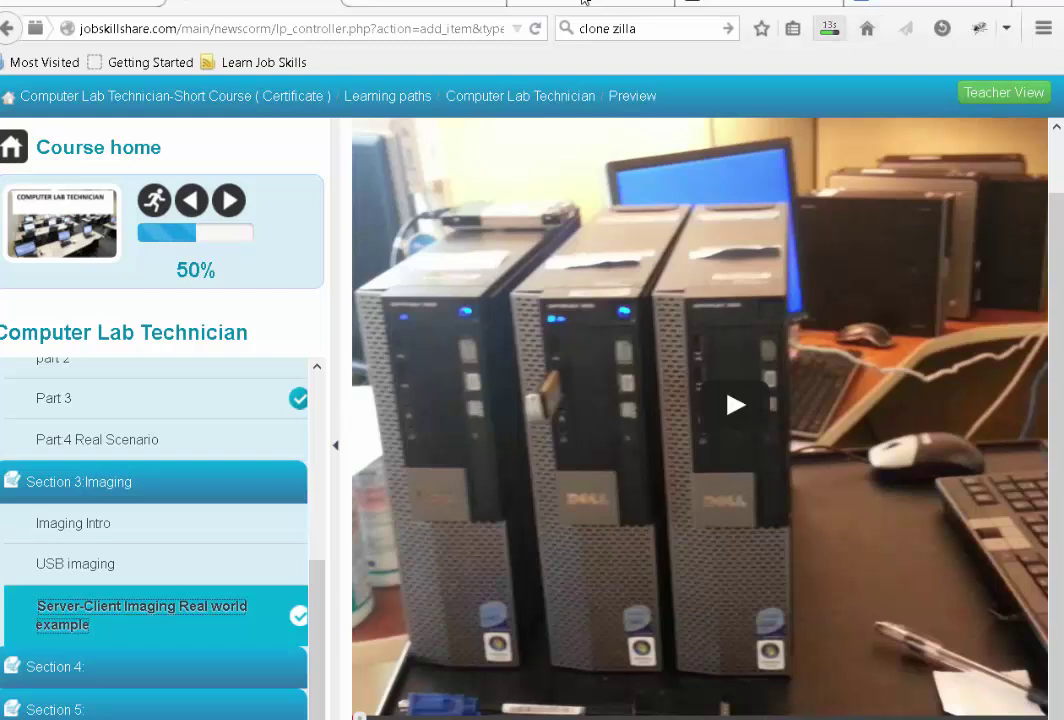
mouse_move(662, 719)
left_click(662, 640)
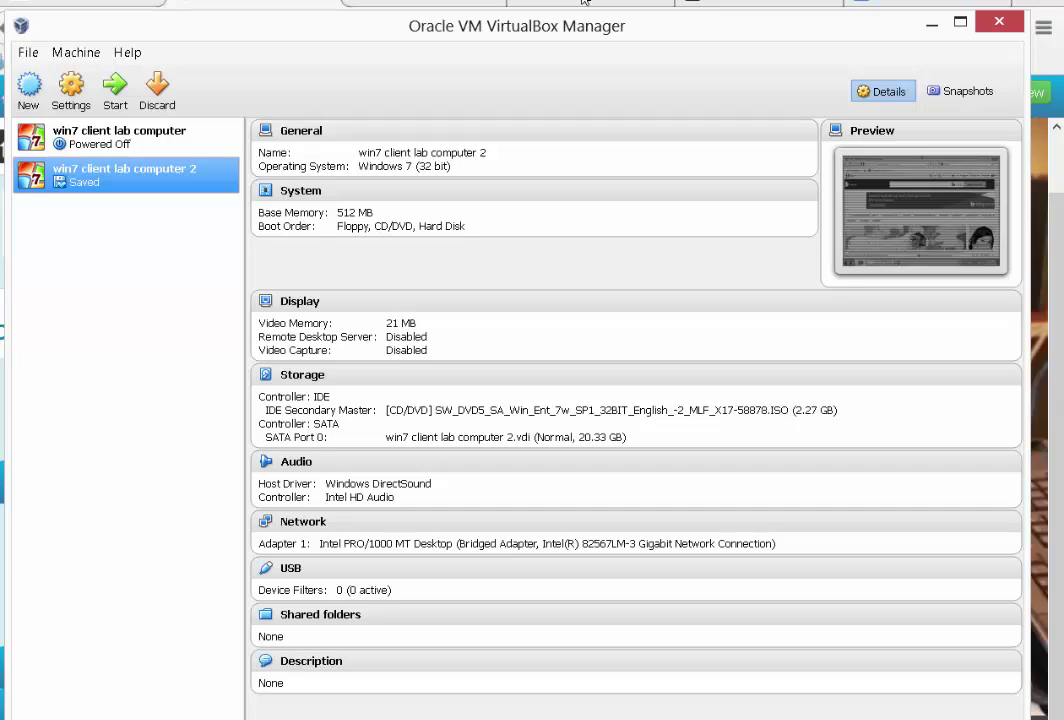
key("Menu")
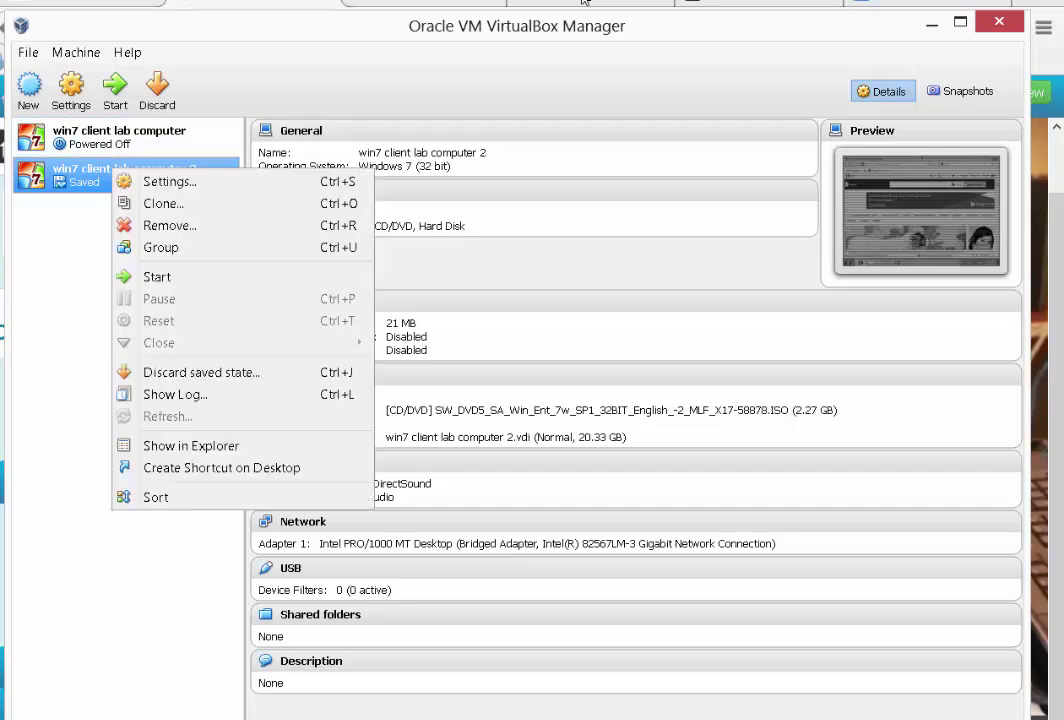
key("Down")
key("Up")
key("Down")
key("Up")
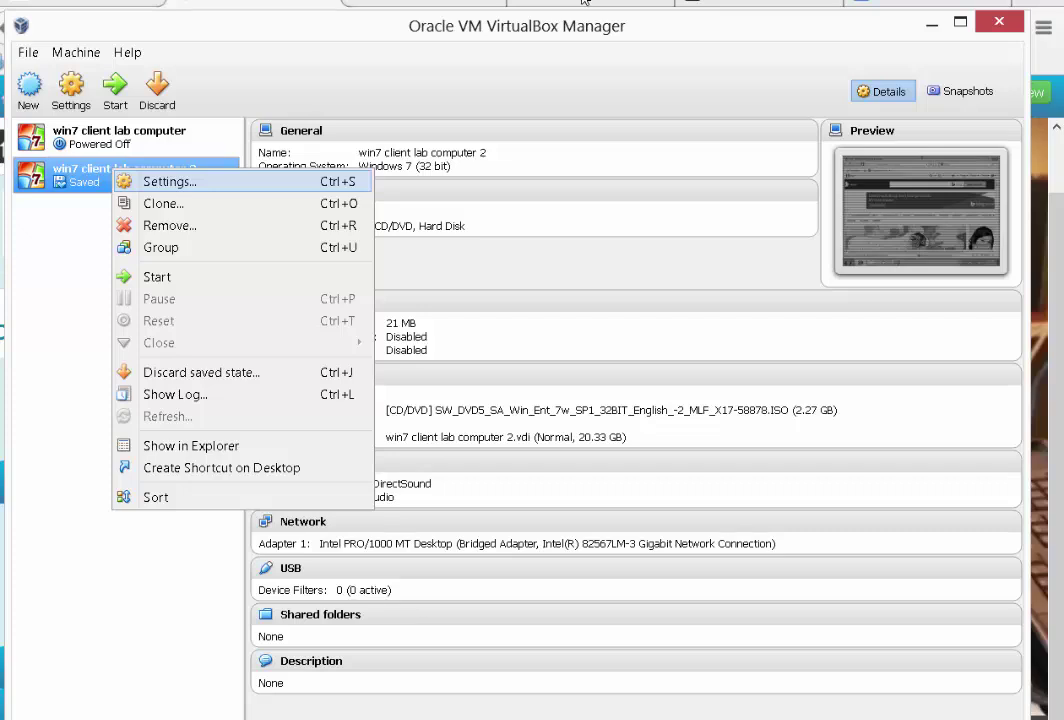
key("Down")
key("Up")
key("Down")
key("Down")
key("Escape")
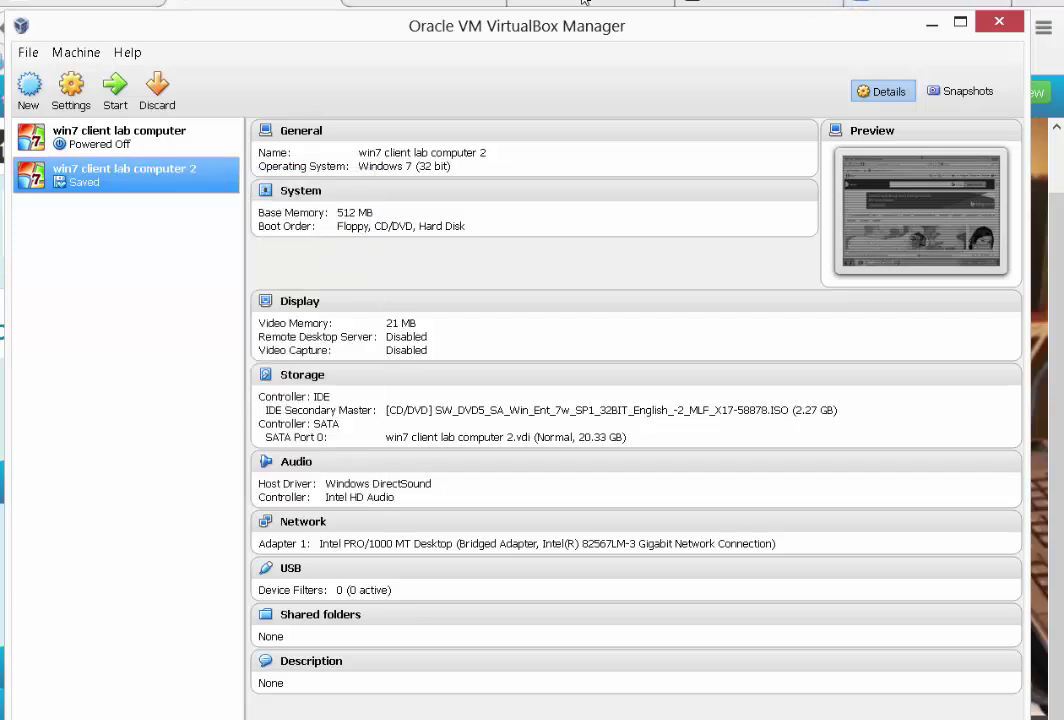
- Inspect the Windows installation disc in the Storage settings of win7 client lab computer 2, and close the settings
key("ctrl+s")
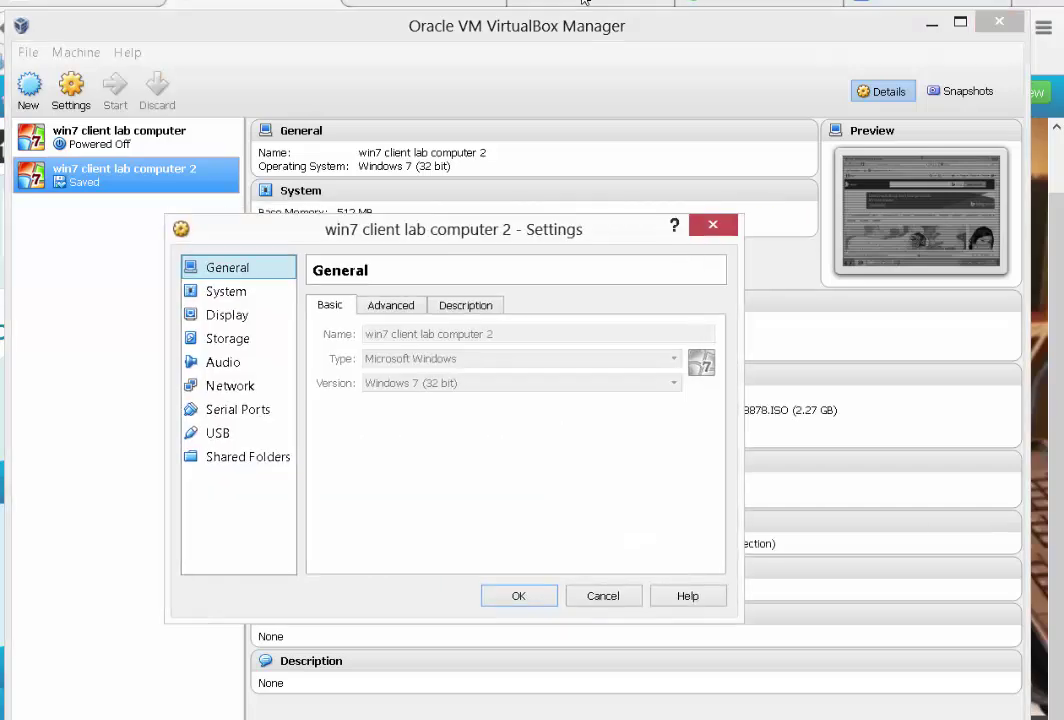
key("Down")
key("Down")
key("Down")
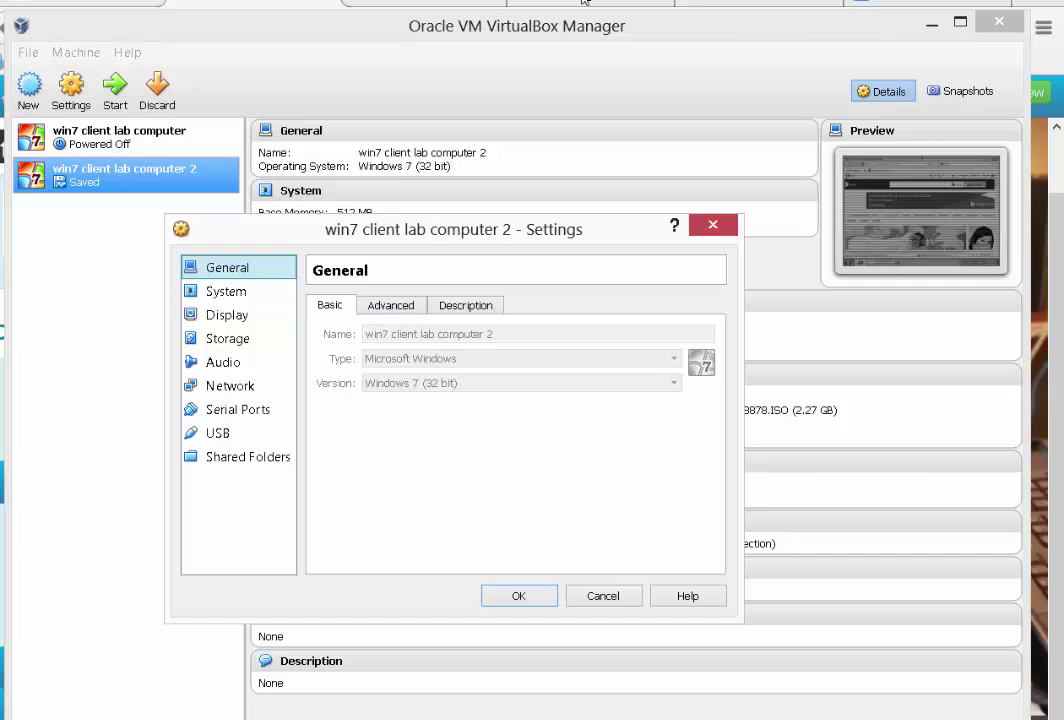
key("Tab")
key("Down")
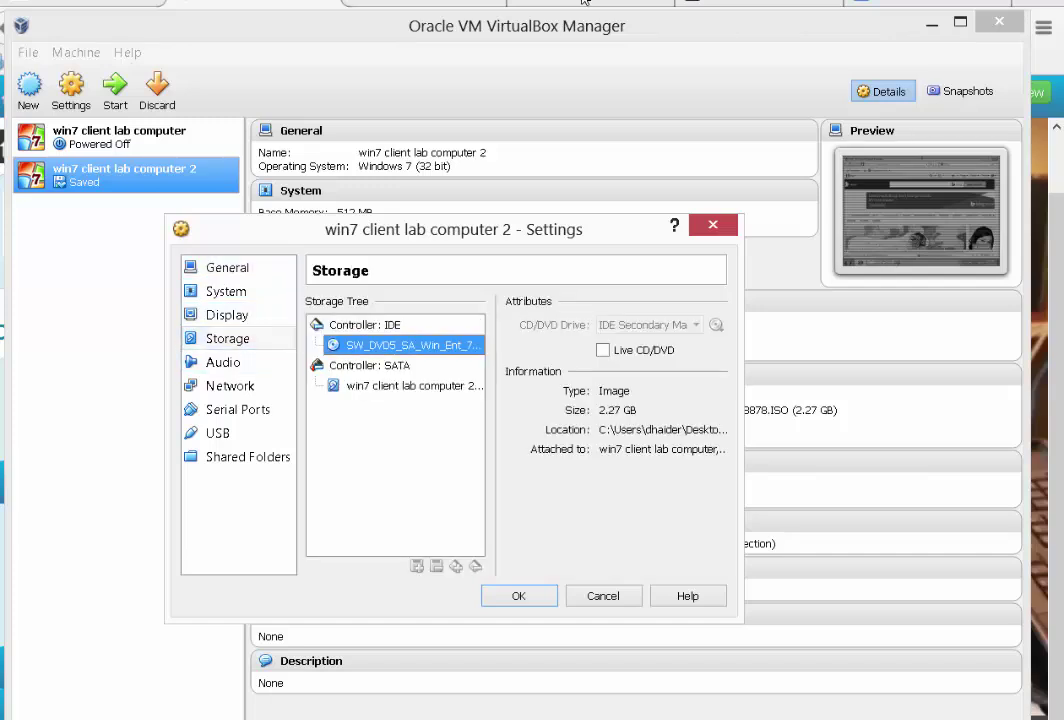
key("Tab")
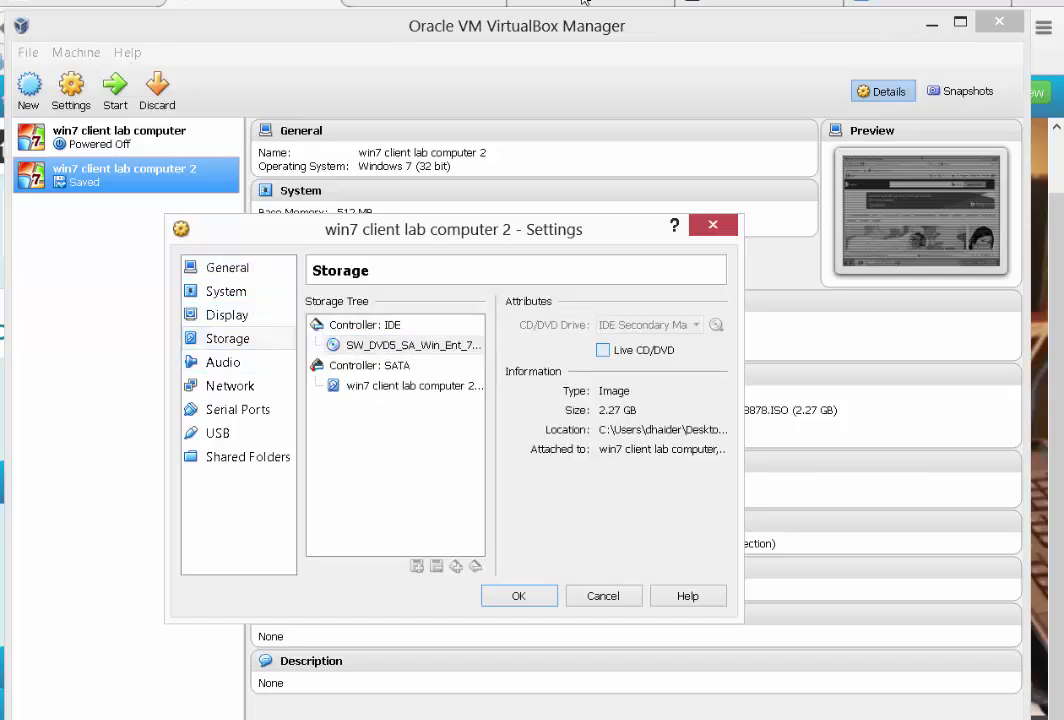
key("space")
key("space")
key("shift+Tab")
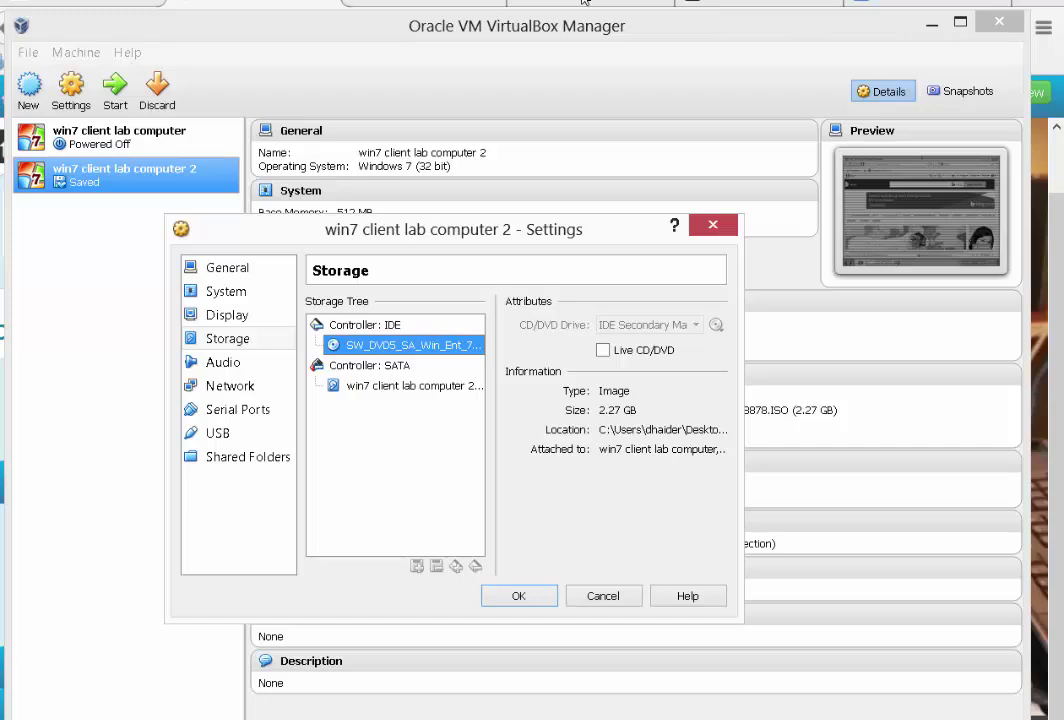
key("shift+Tab")
key("Tab")
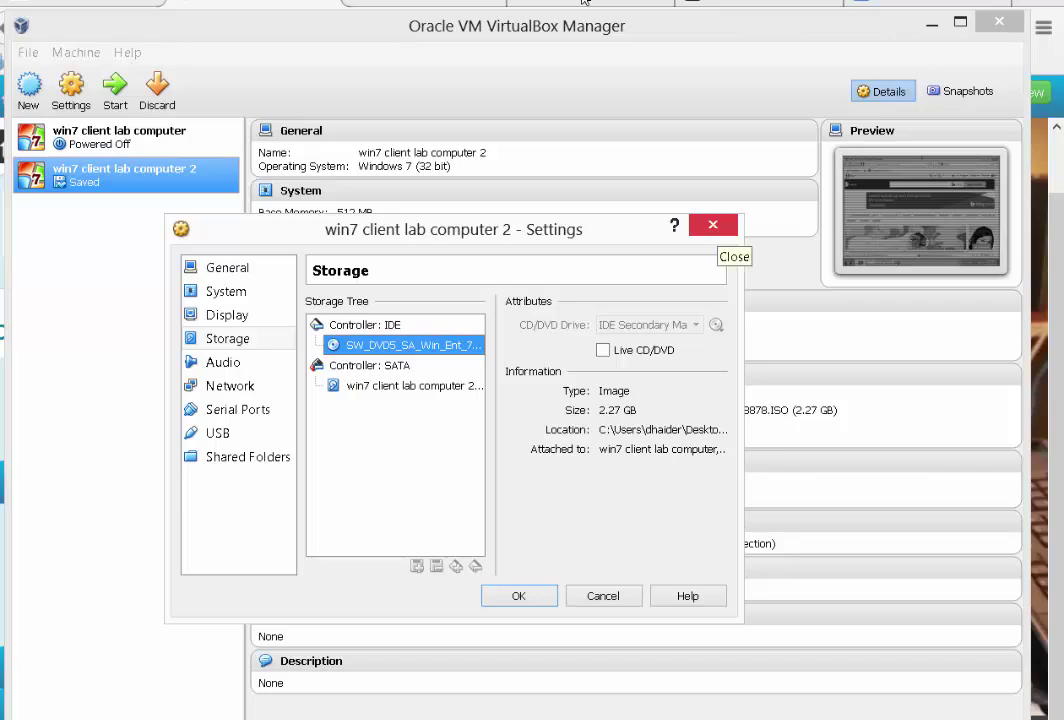
key("Escape")
- Add a CD/DVD device with urbackup_restore_1.1.1.iso to the IDE controller in win7 client lab computer's Storage settings
key("Up")
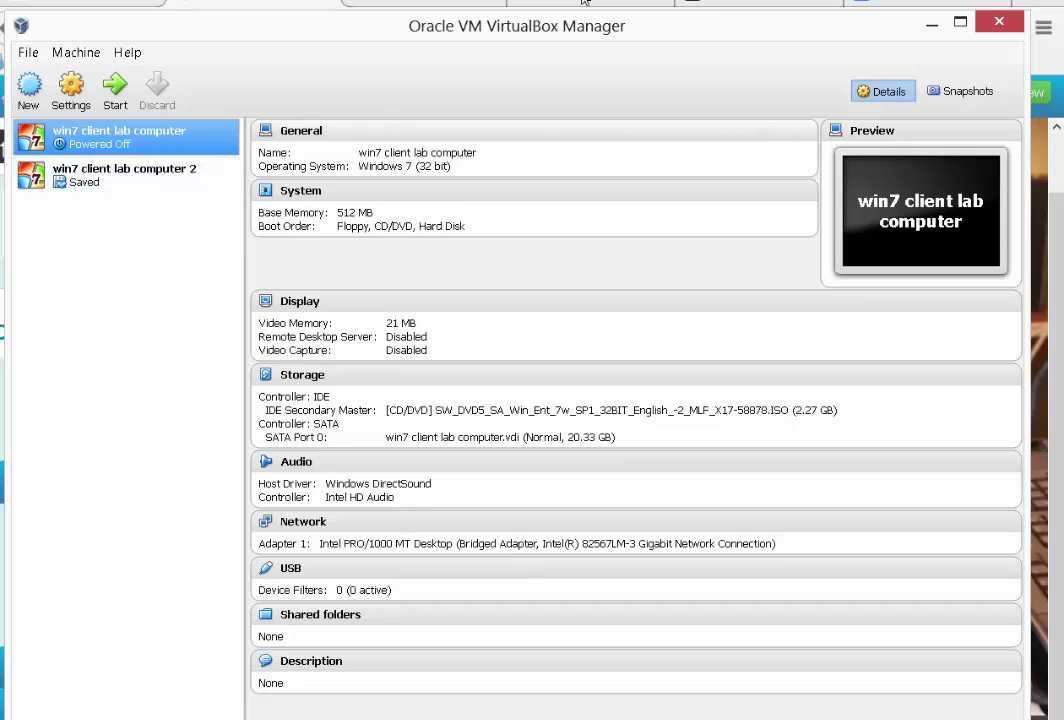
left_click_drag(567, 1, 584, 2)
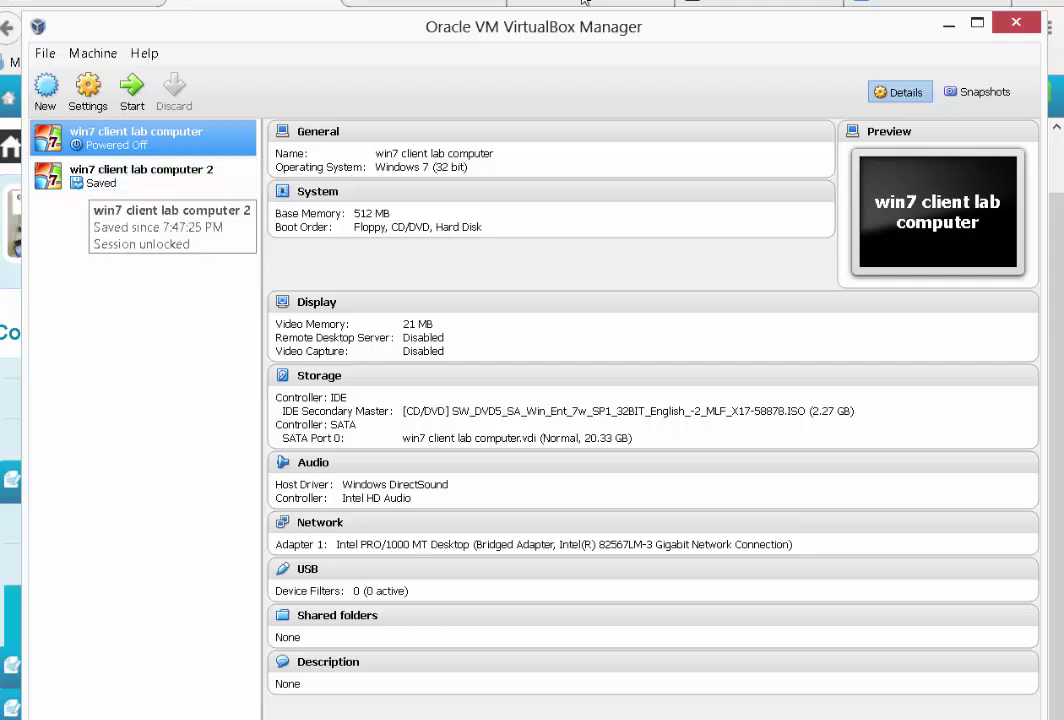
right_click(133, 141)
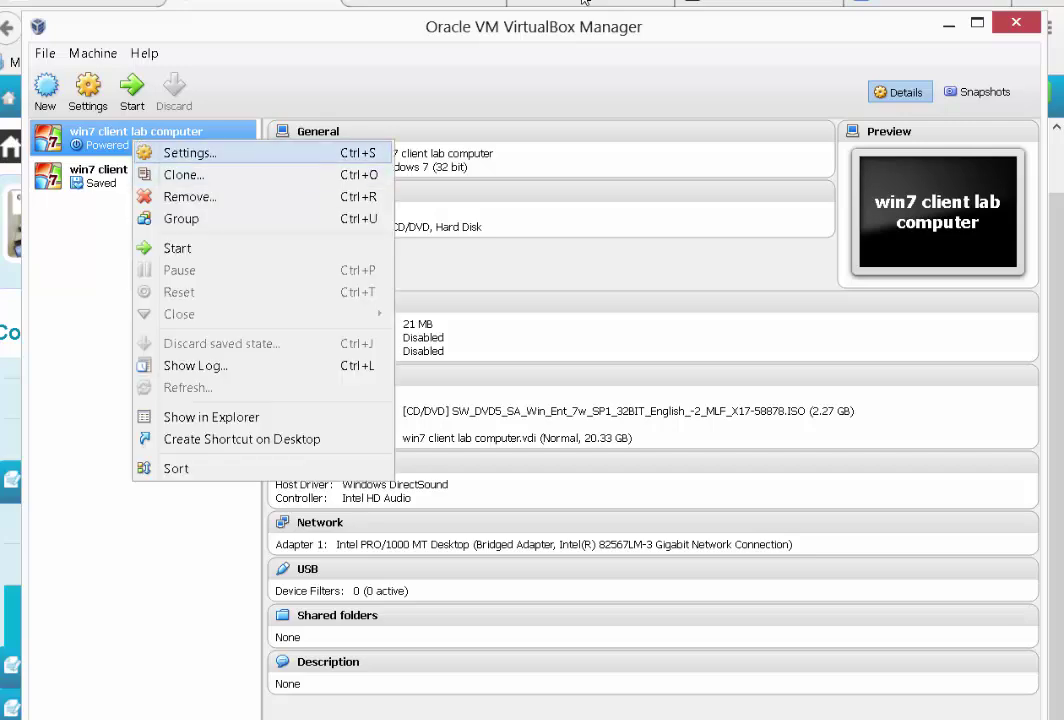
key("Return")
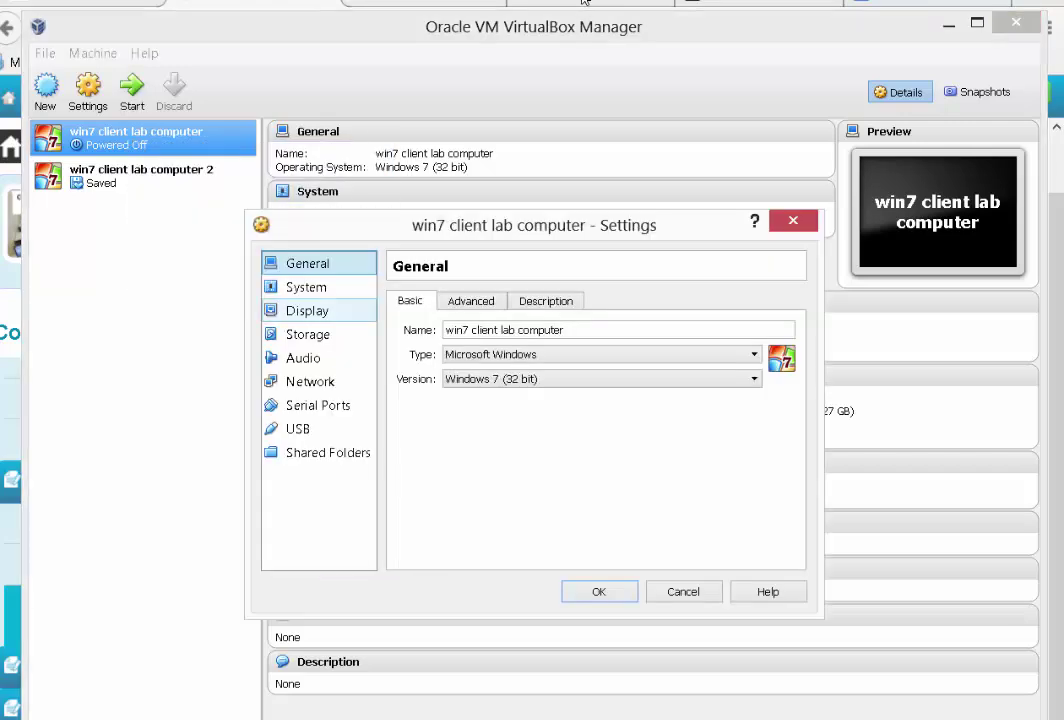
left_click(307, 334)
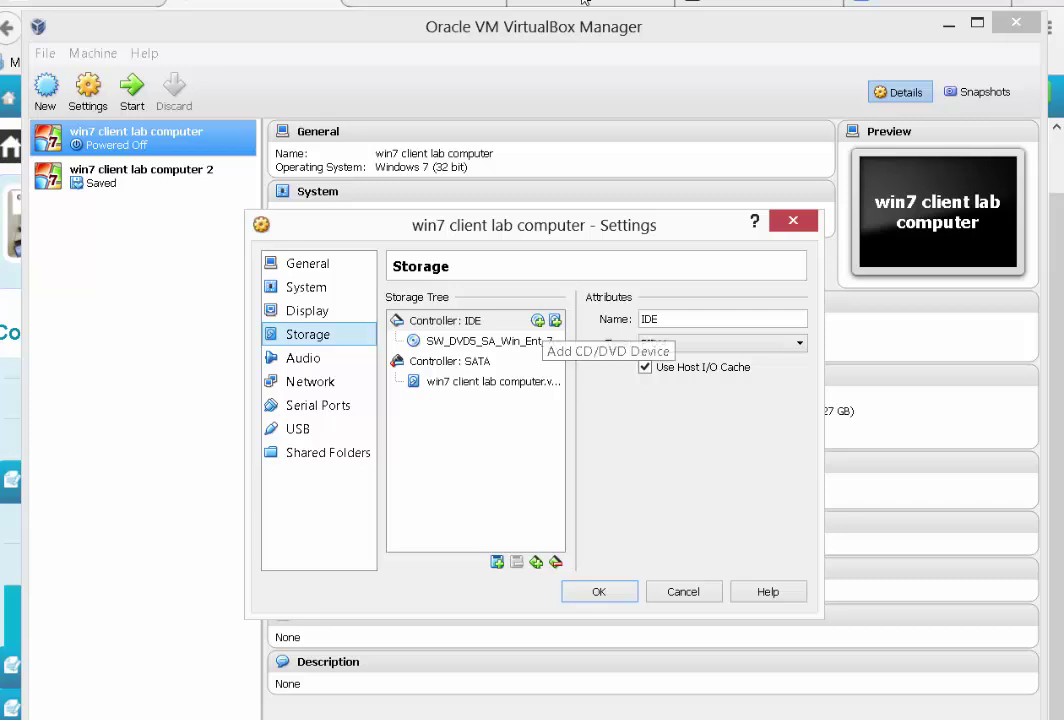
left_click(538, 320)
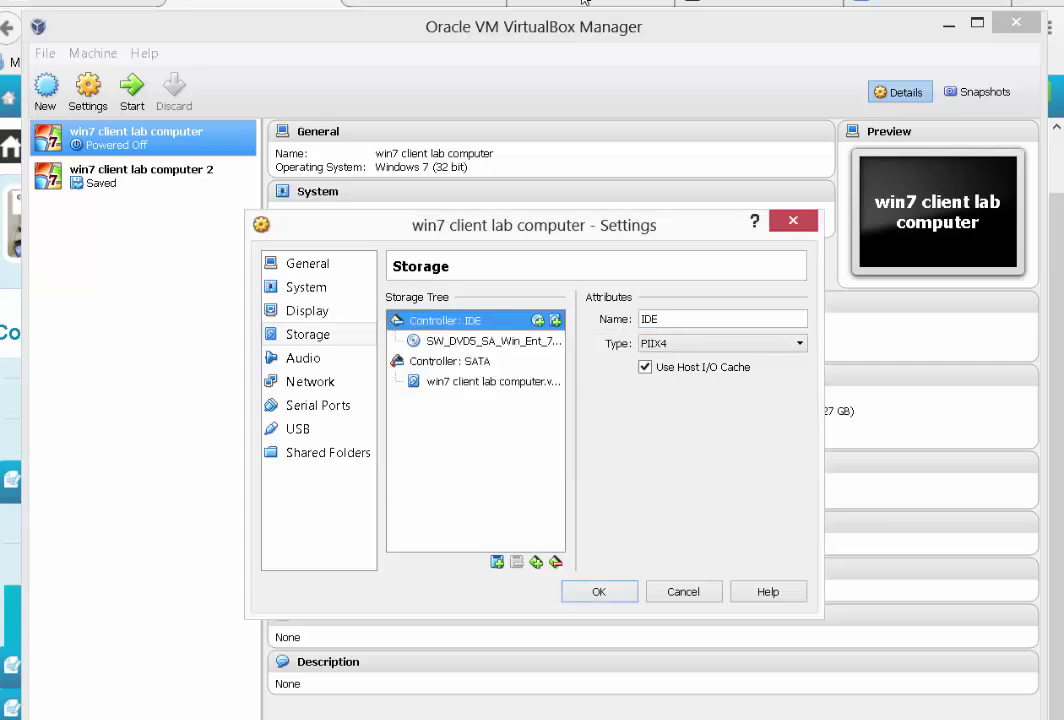
left_click(584, 2)
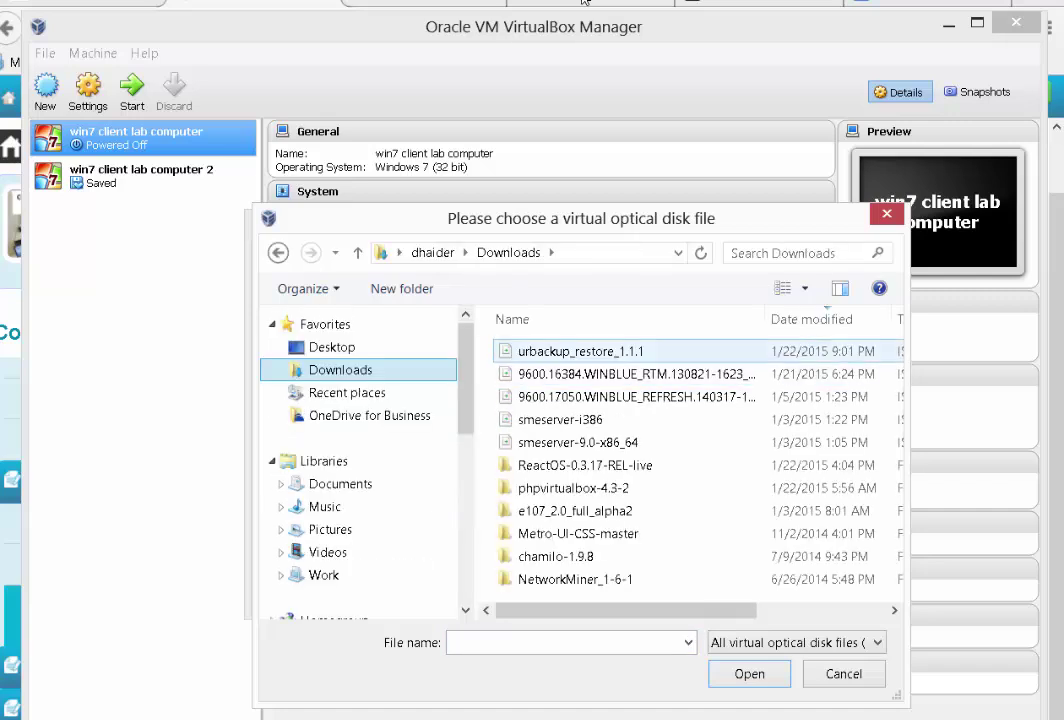
double_click(581, 351)
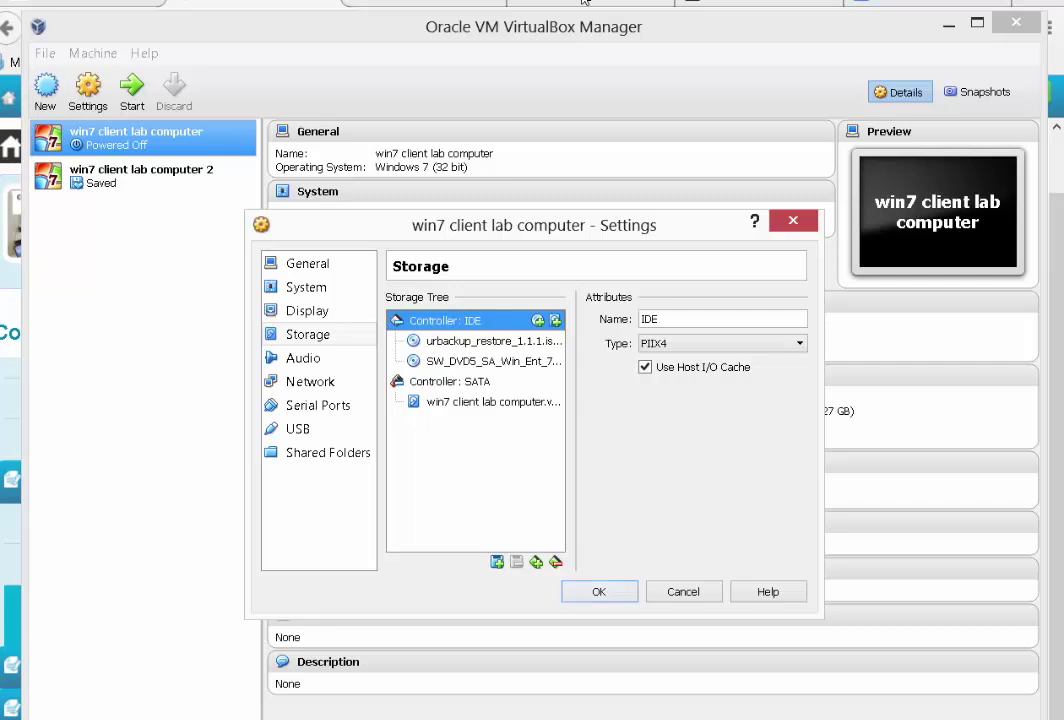
- Save the storage settings and boot win7 client lab computer into UrBackup Restore
key("Return")
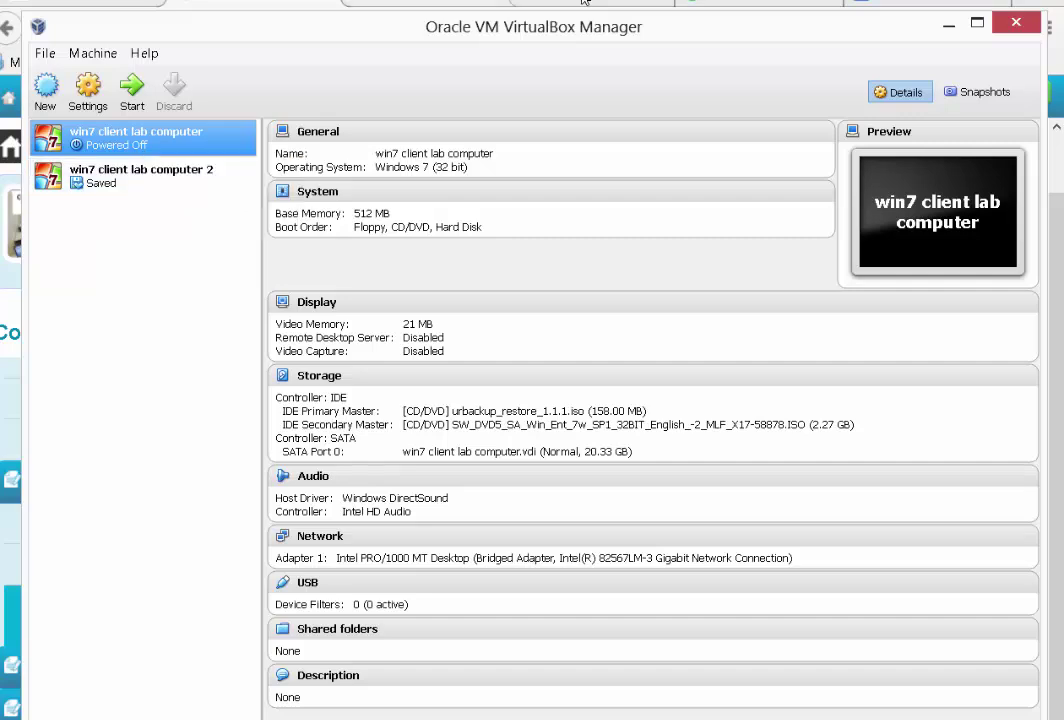
left_click(585, 2)
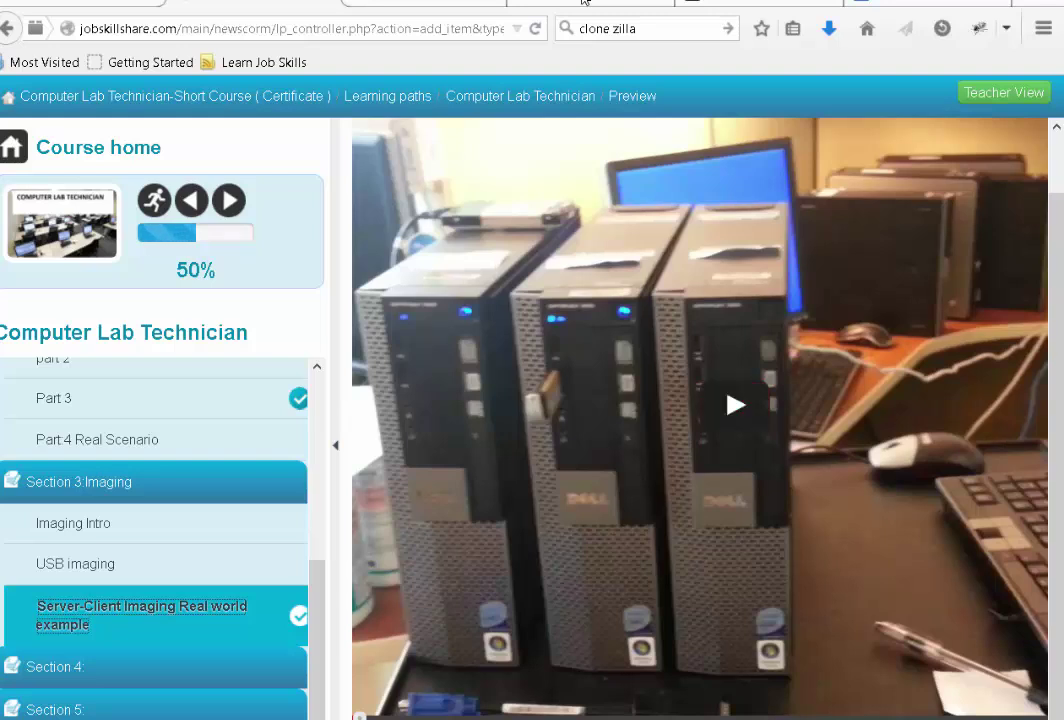
key("alt+Tab")
key("Return")
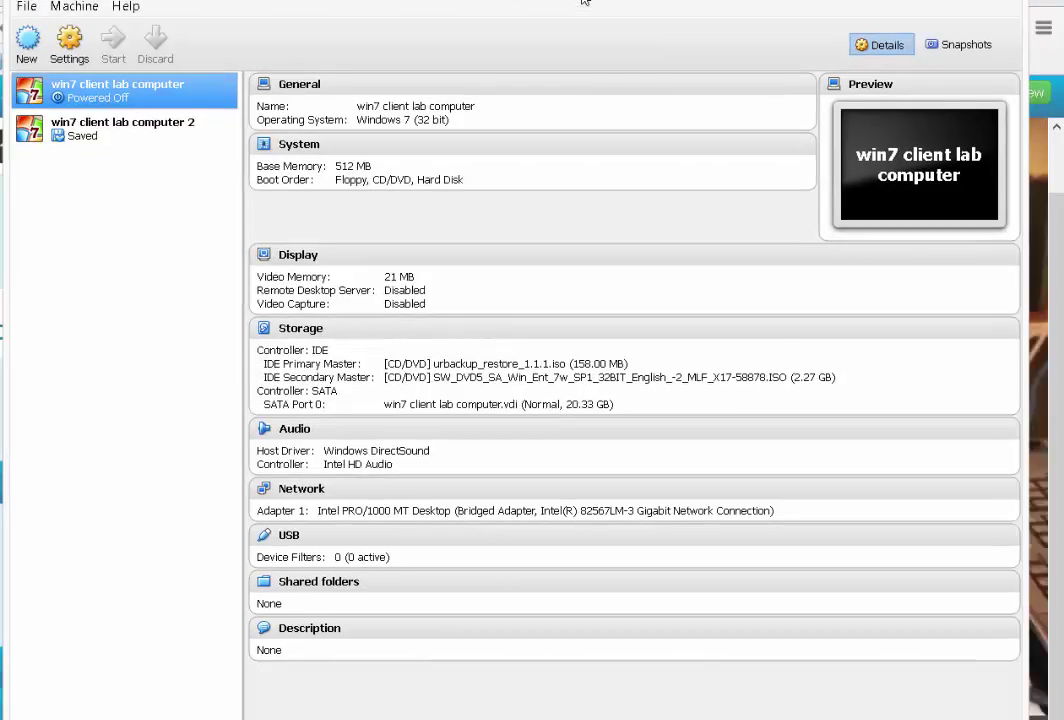
key("Return")
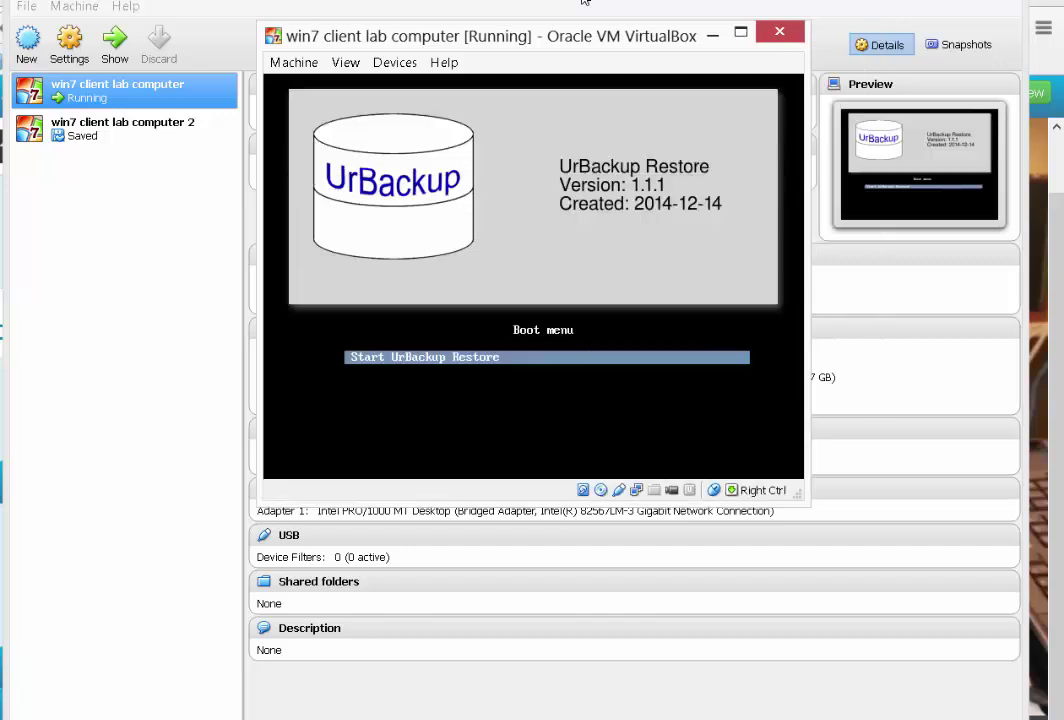
key("Return")
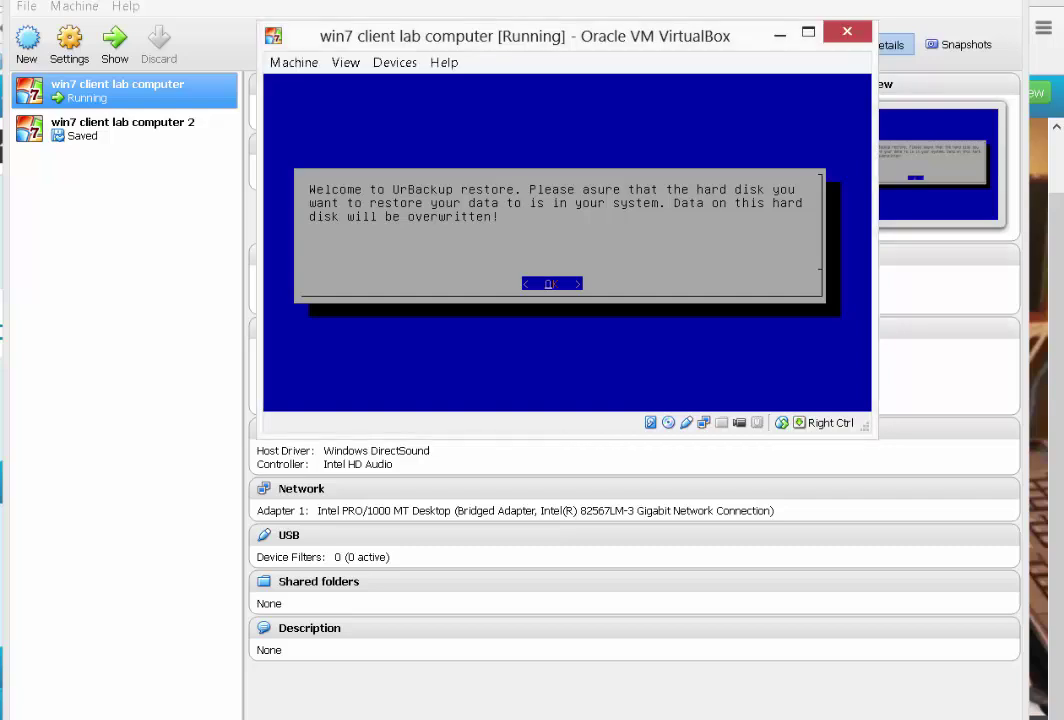
key("Return")
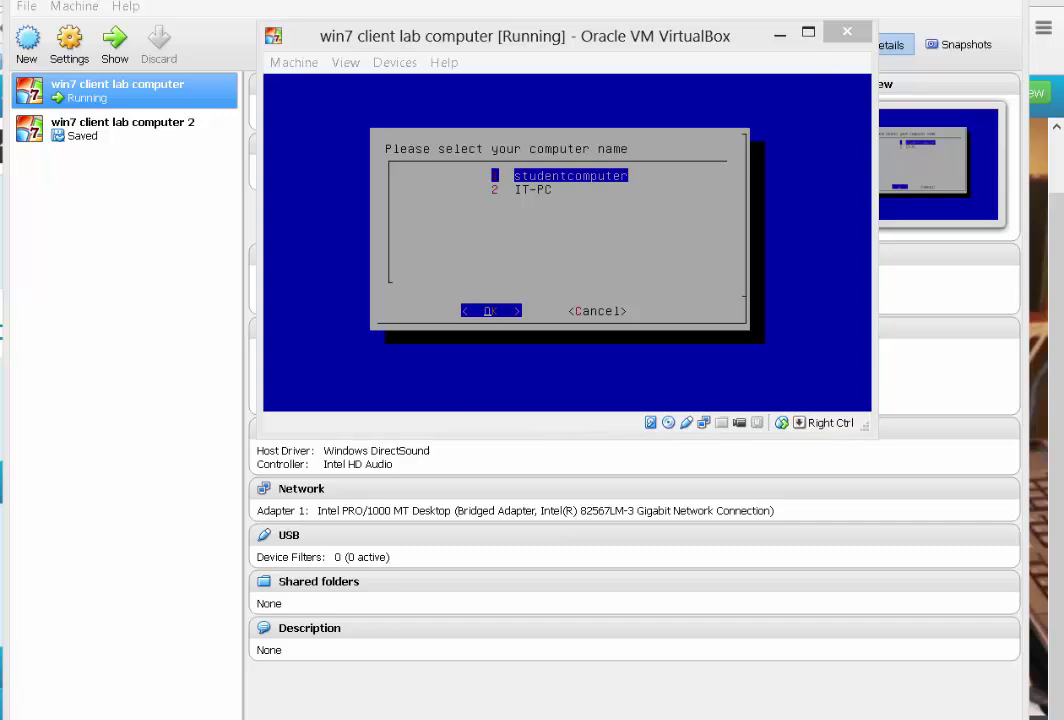
left_click(566, 242)
key("Return")
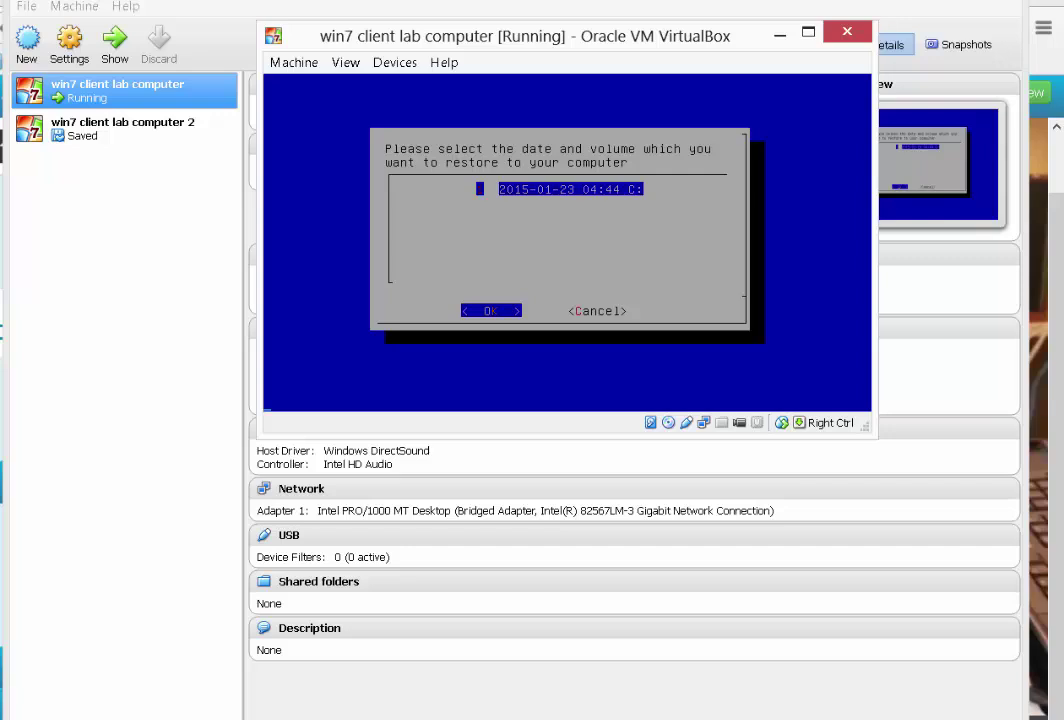
key("Return")
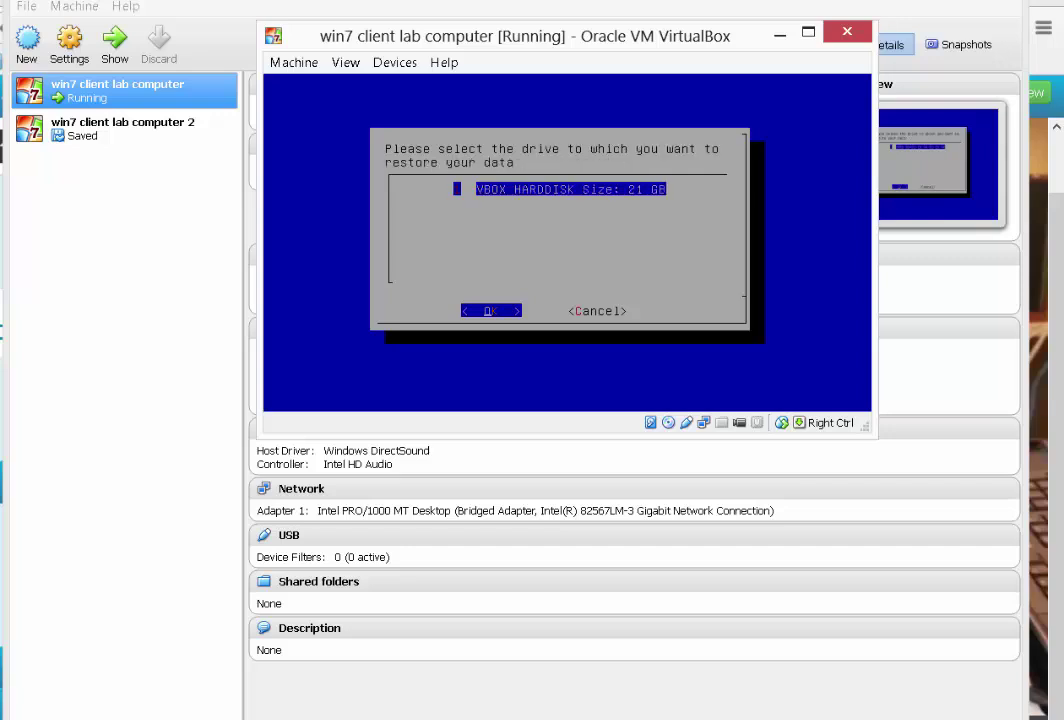
key("Return")
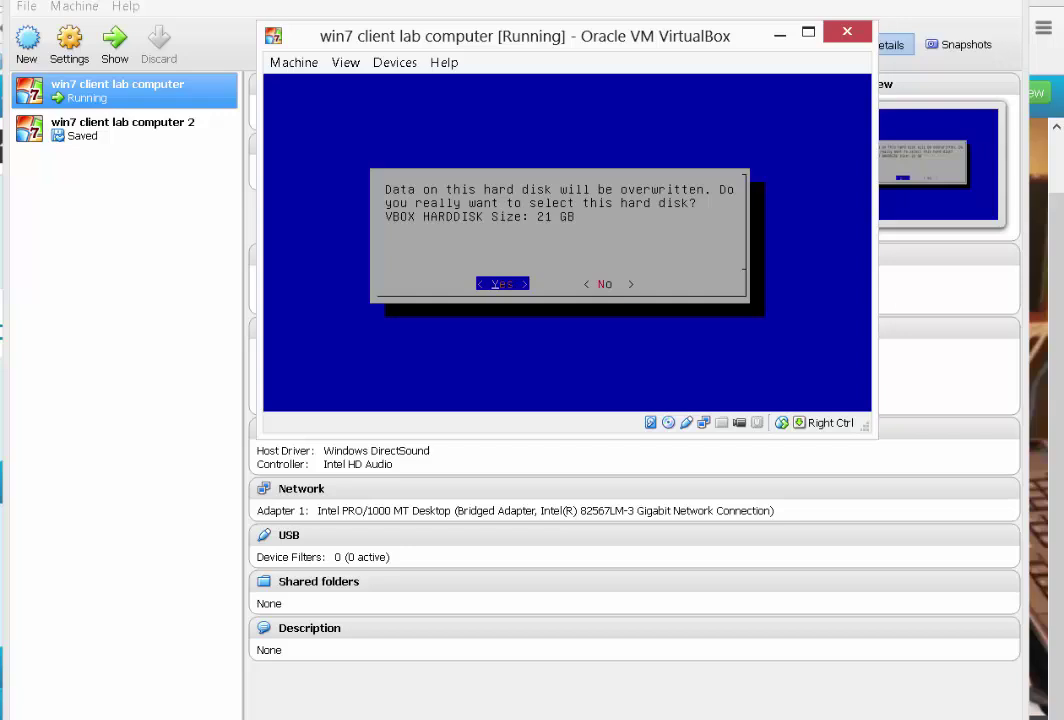
key("Return")
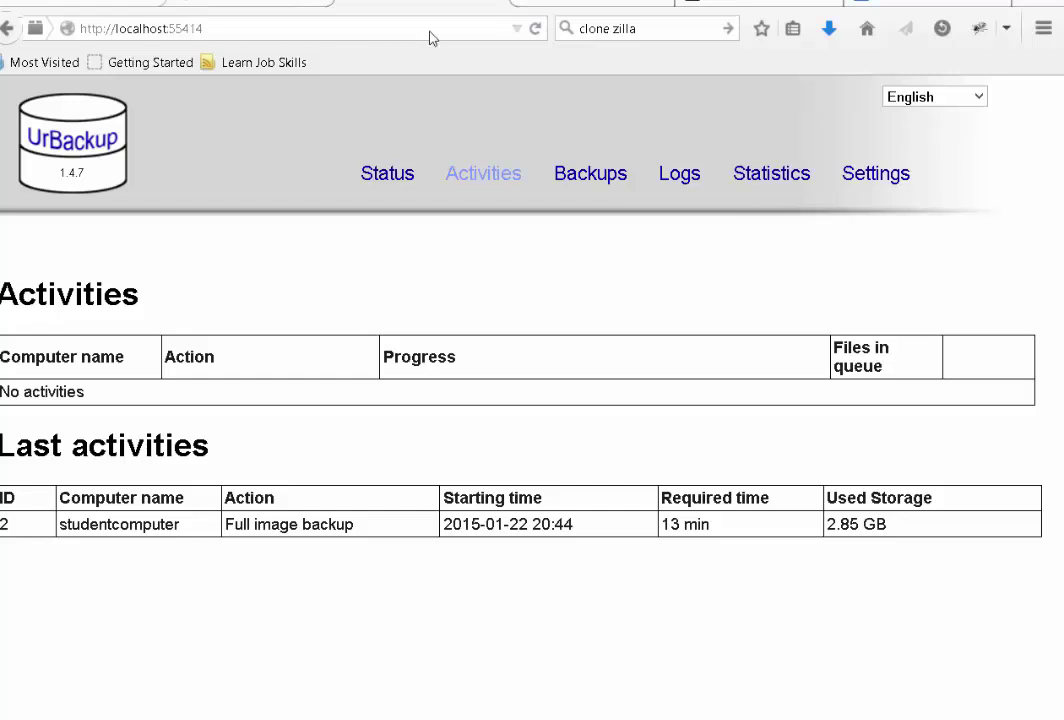
- Reload the UrBackup server page, check its activities, and show all clients in the backup status list
left_click(535, 29)
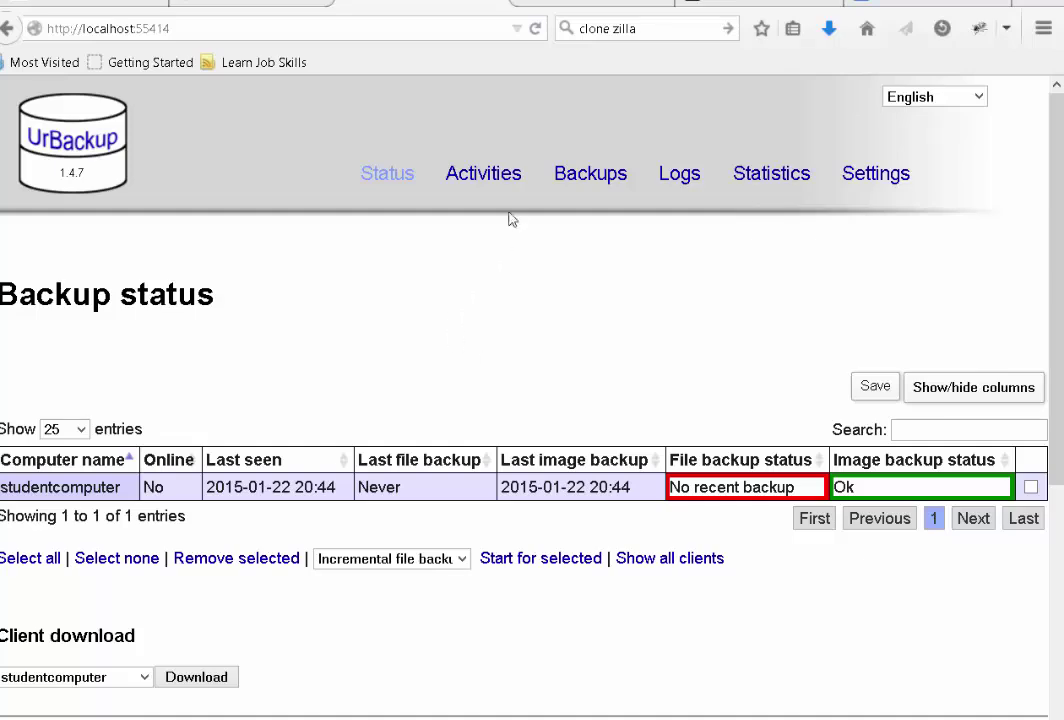
left_click(510, 180)
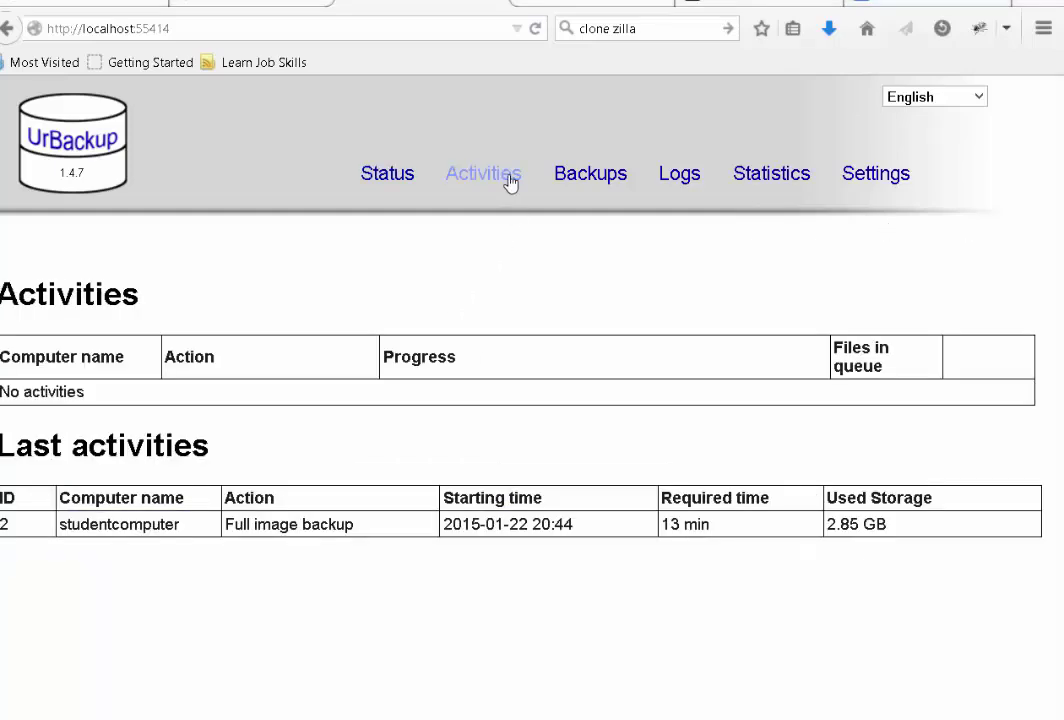
left_click(405, 183)
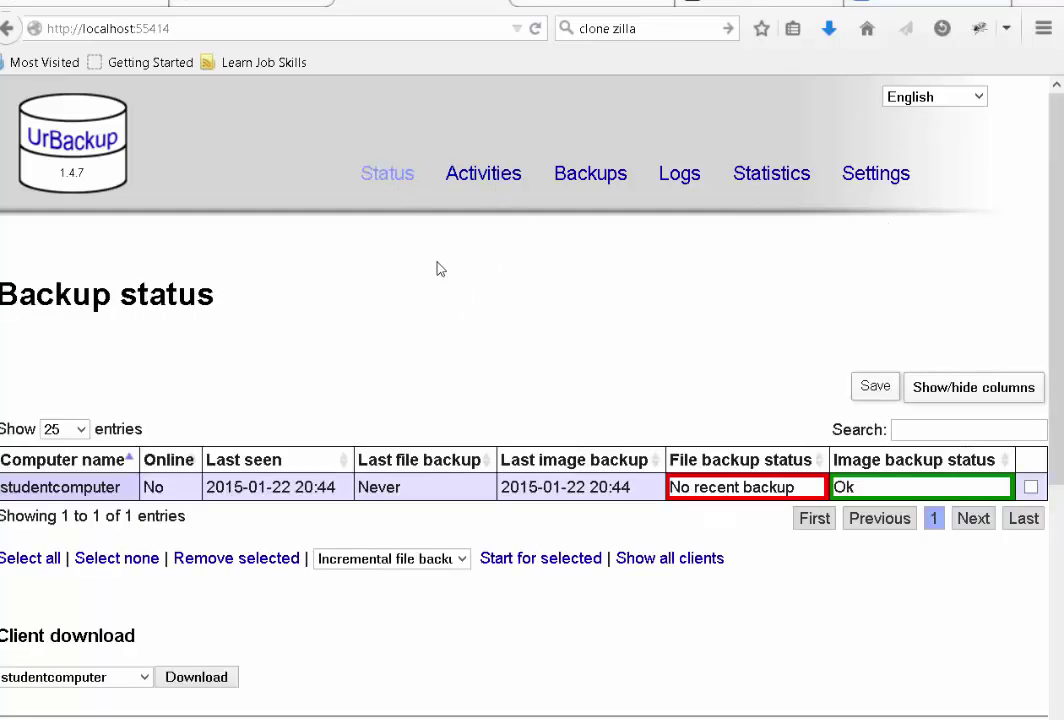
left_click(650, 559)
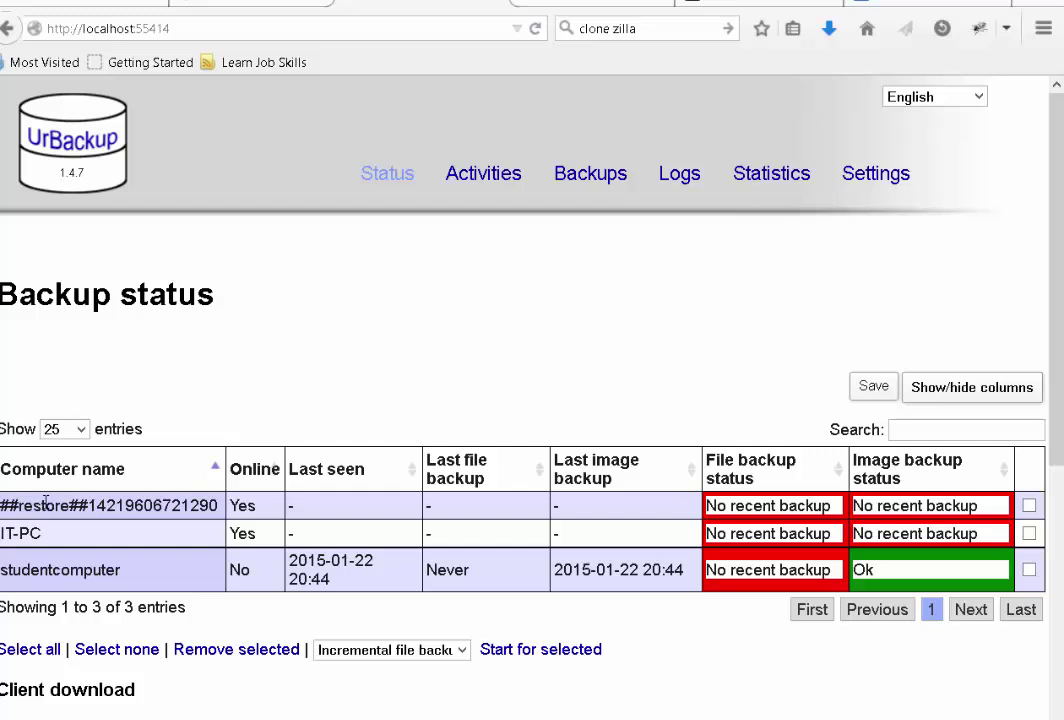
- Examine the restore client and studentcomputer entries, check the server's activities again, and switch to the running virtual machine's window
left_click_drag(1, 506, 232, 506)
left_click(280, 512)
left_click_drag(876, 572, 848, 580)
left_click_drag(256, 578, 224, 576)
left_click(456, 176)
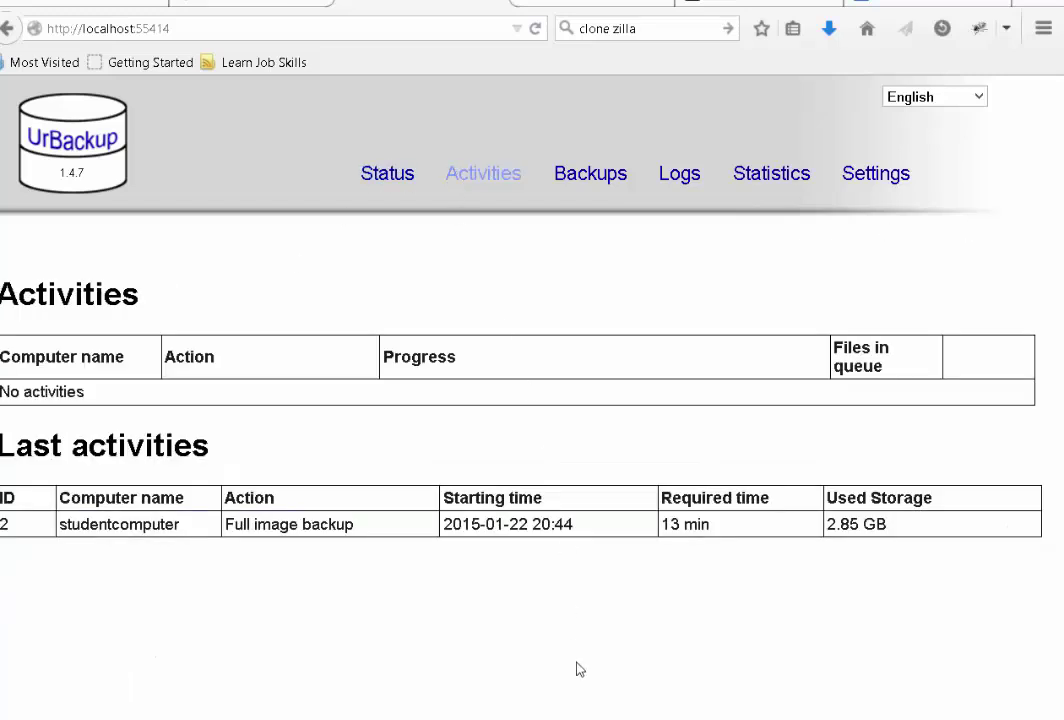
mouse_move(600, 719)
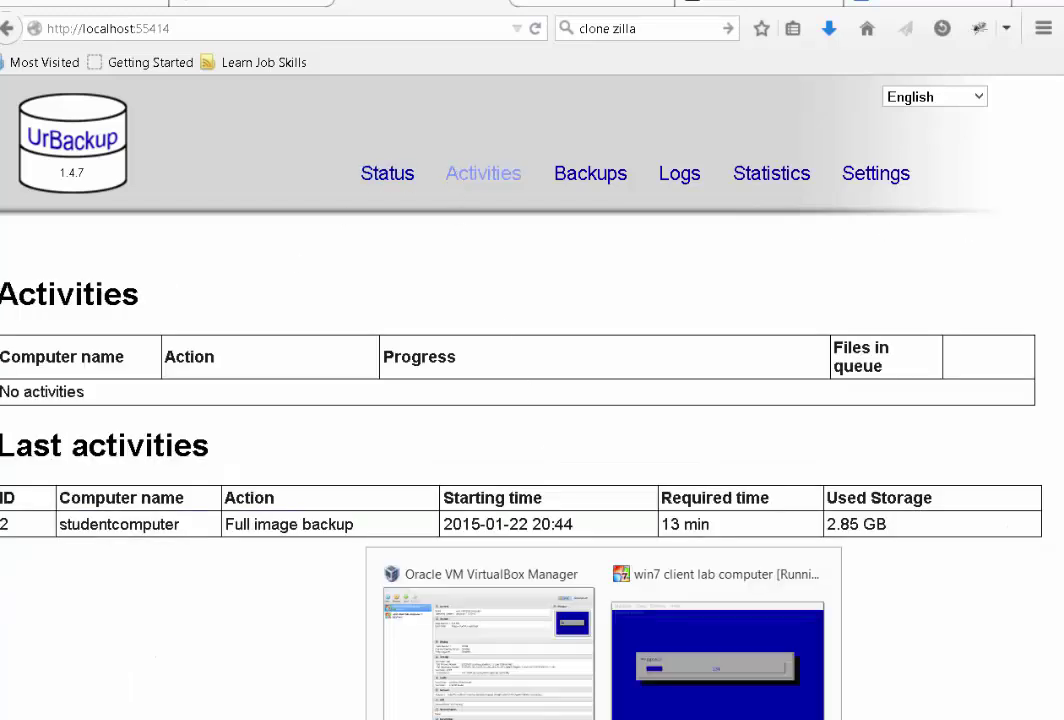
left_click(686, 700)
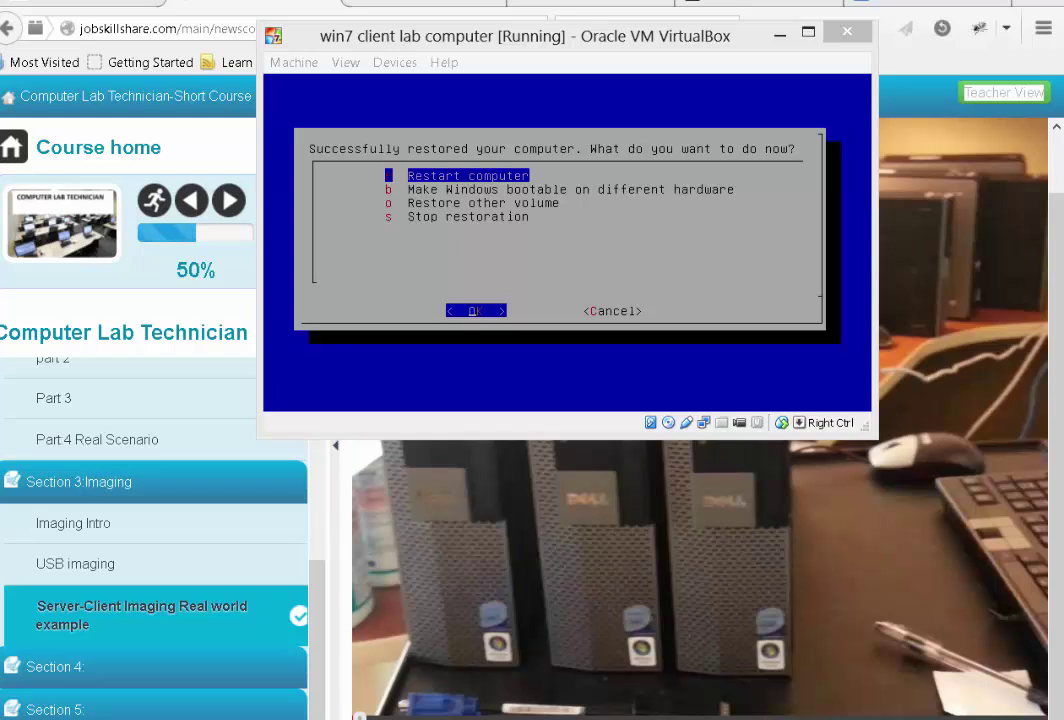
- Choose Restart computer after the restoration and continue past the disc removal prompt to reboot the machine
left_click(567, 243)
key("Return")
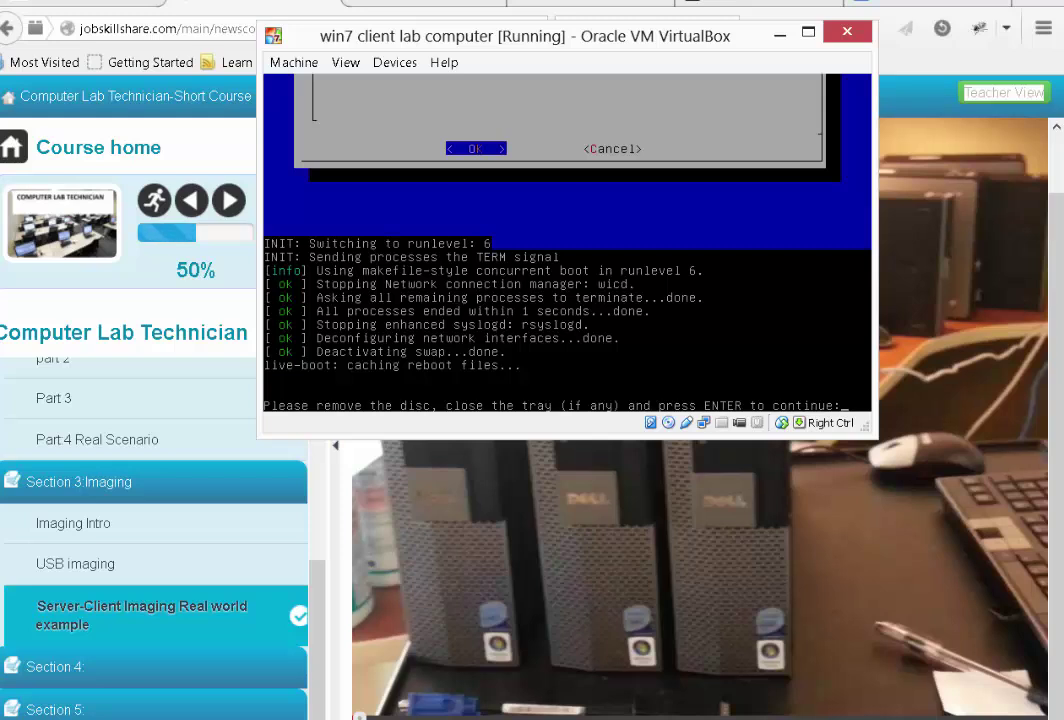
key("Return")
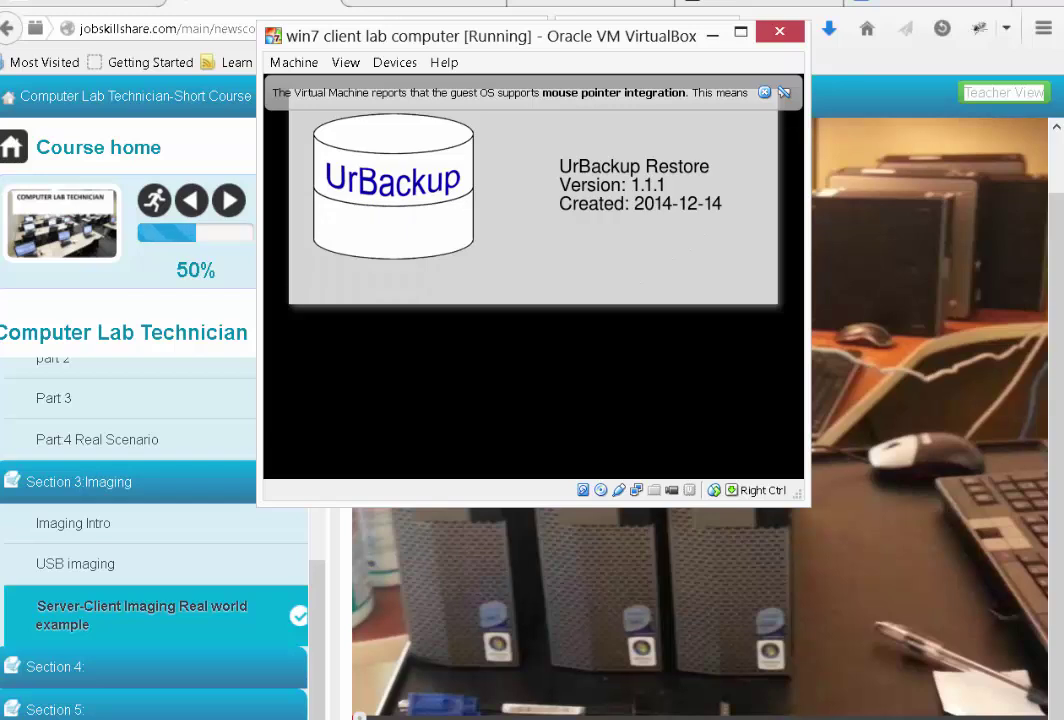
- Unmount urbackup_restore_1.1.1.iso from the running machine's virtual CD/DVD drive
left_click(395, 62)
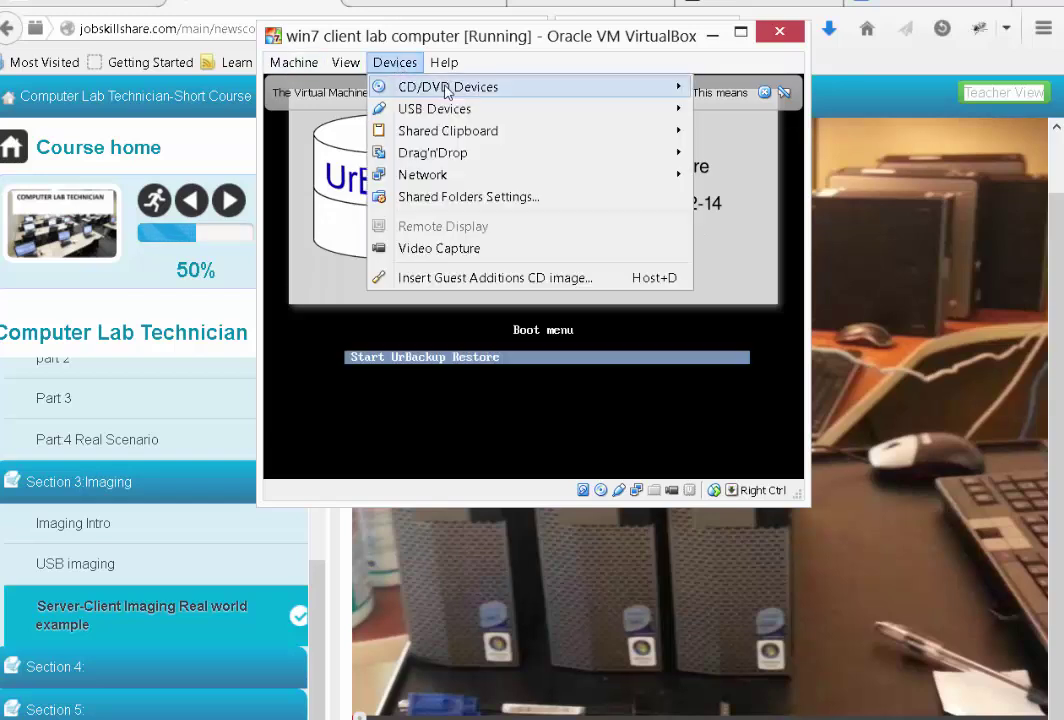
mouse_move(560, 87)
mouse_move(773, 97)
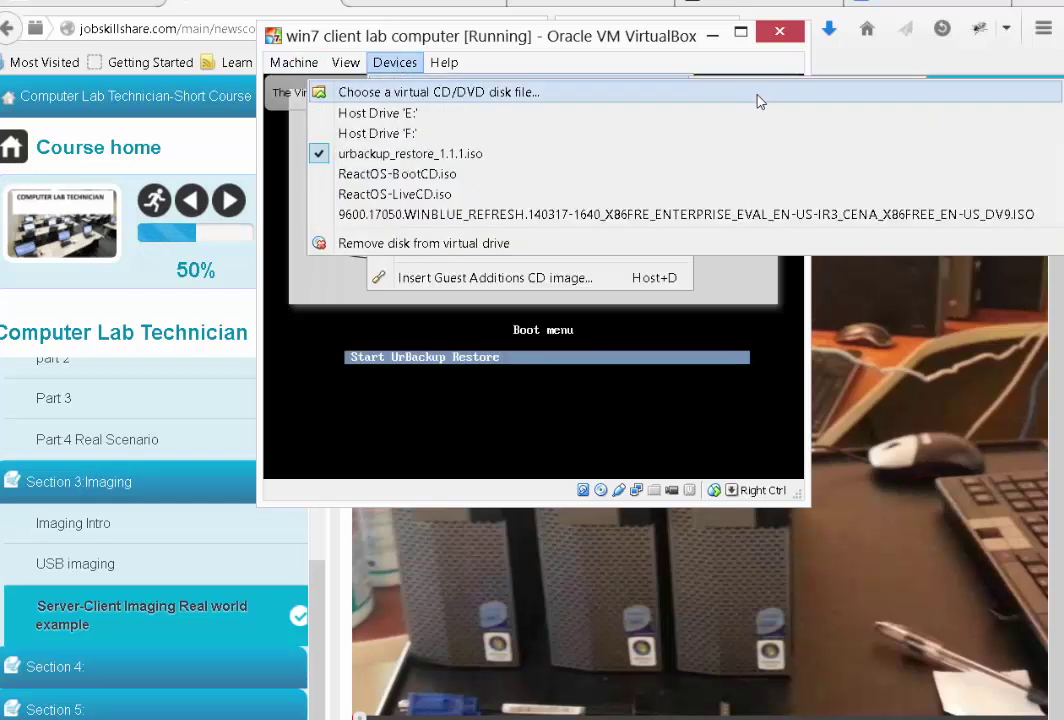
left_click(382, 152)
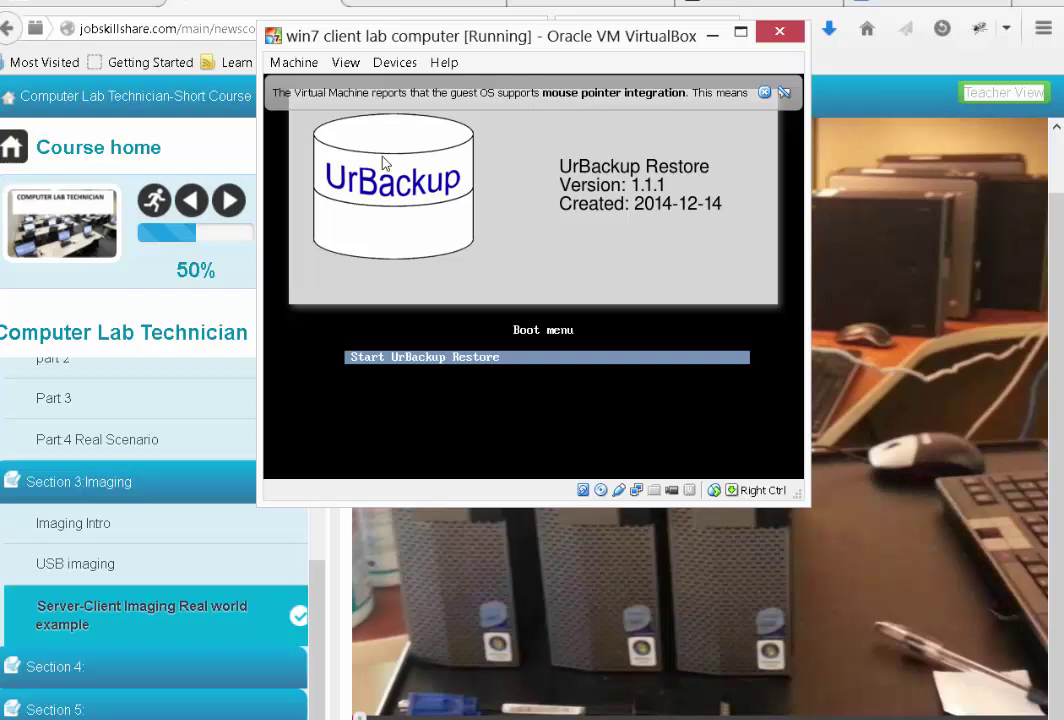
- Reset win7 client lab computer and confirm the reset
left_click(316, 64)
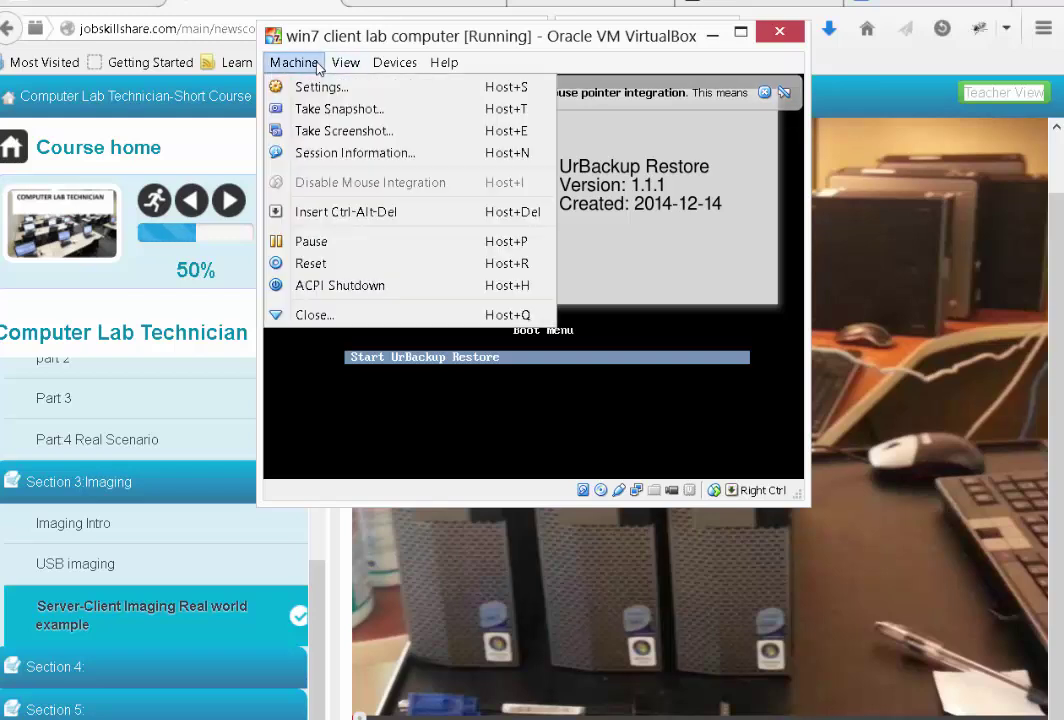
left_click(310, 264)
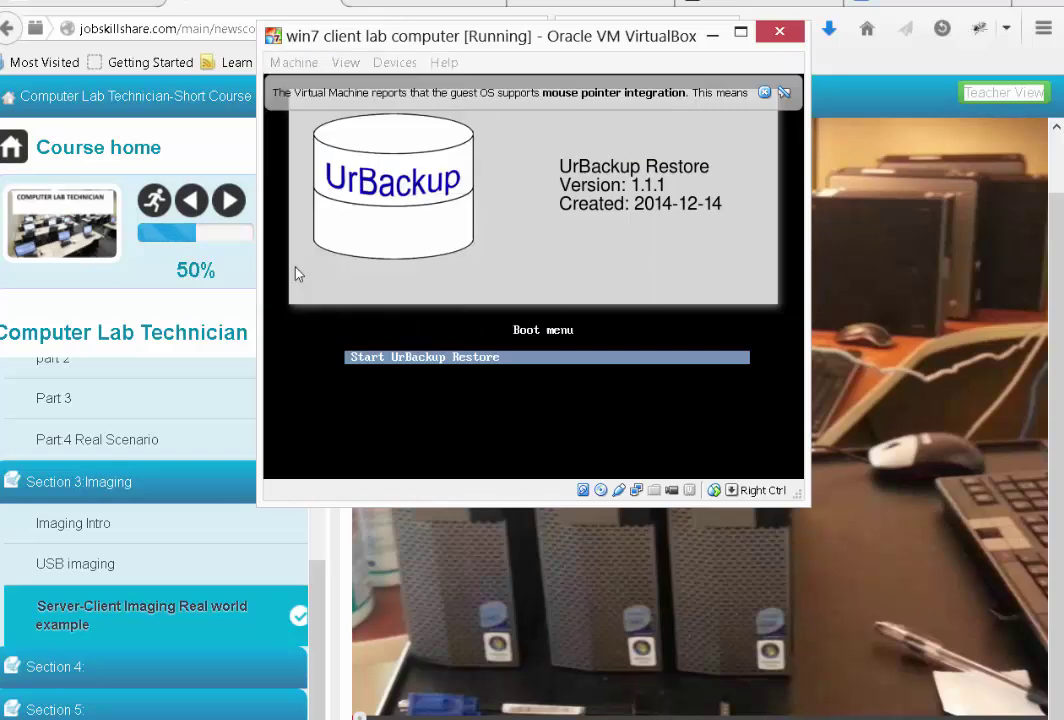
left_click(486, 335)
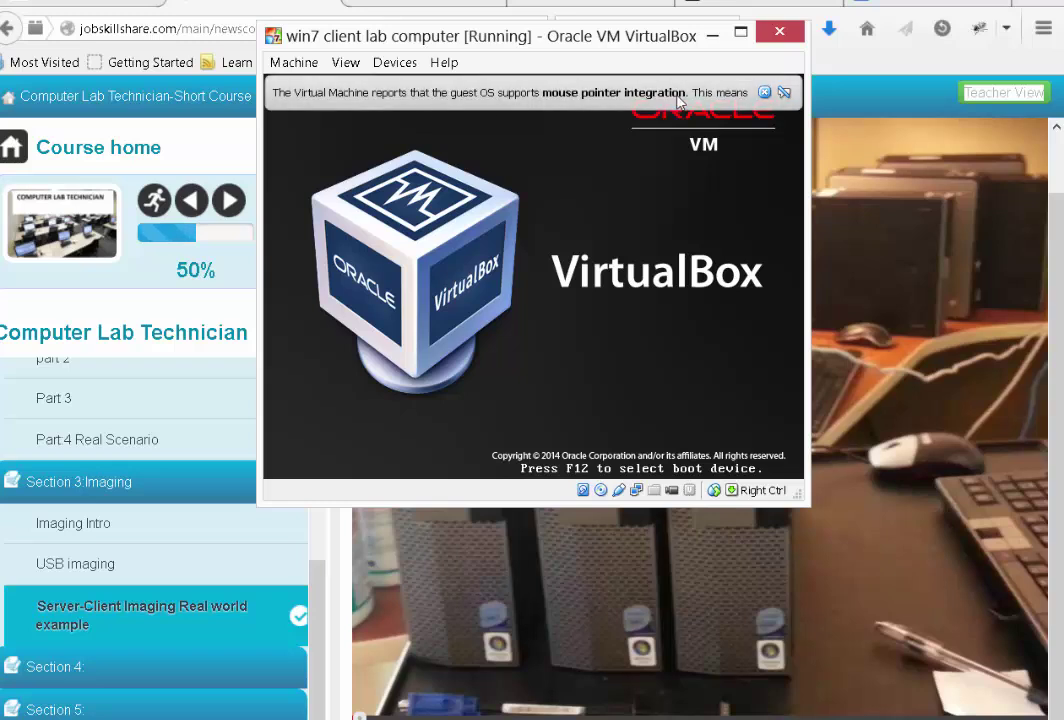